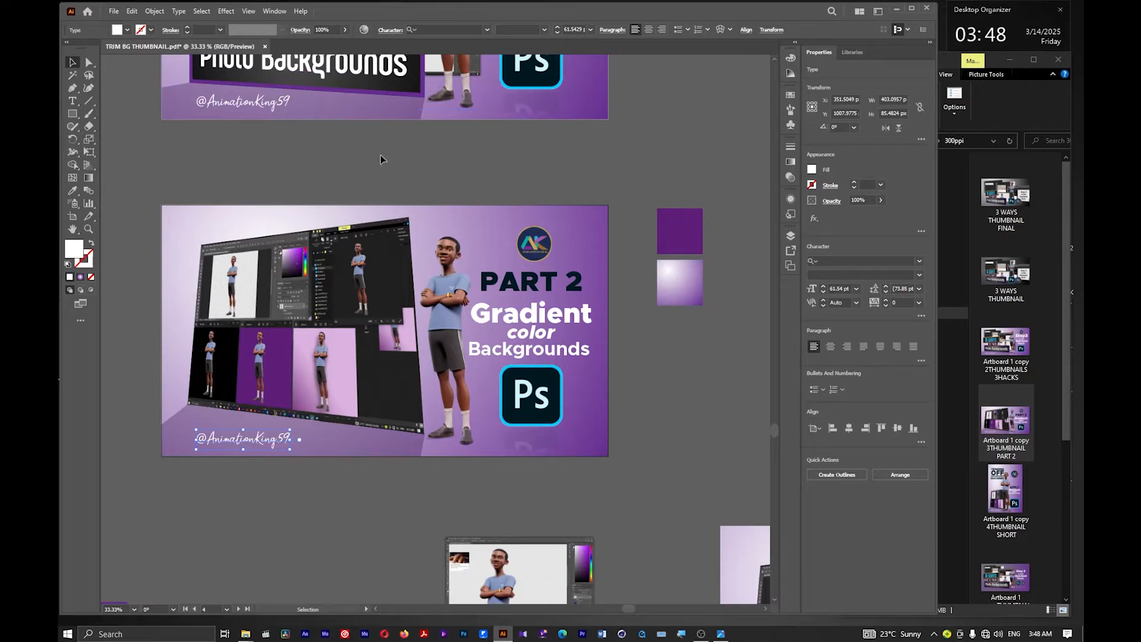
Create a 1920 x 1080 px document from the Web-Large preset with RGB color and High (300 ppi) raster effects
click(114, 13)
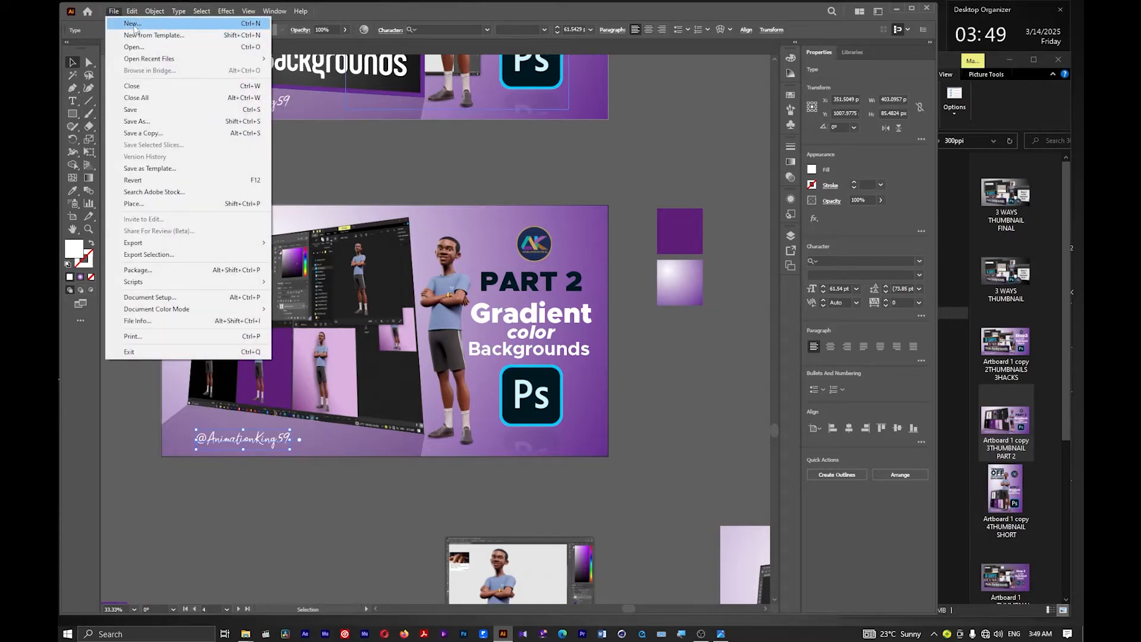
click(132, 24)
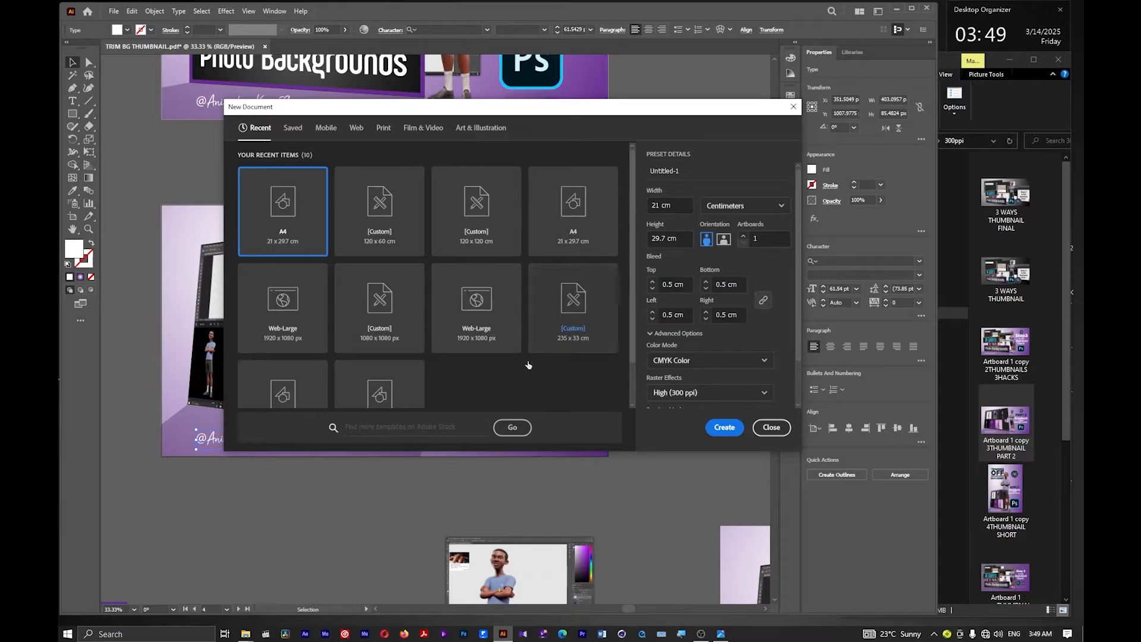
scroll(526, 363, down, 1)
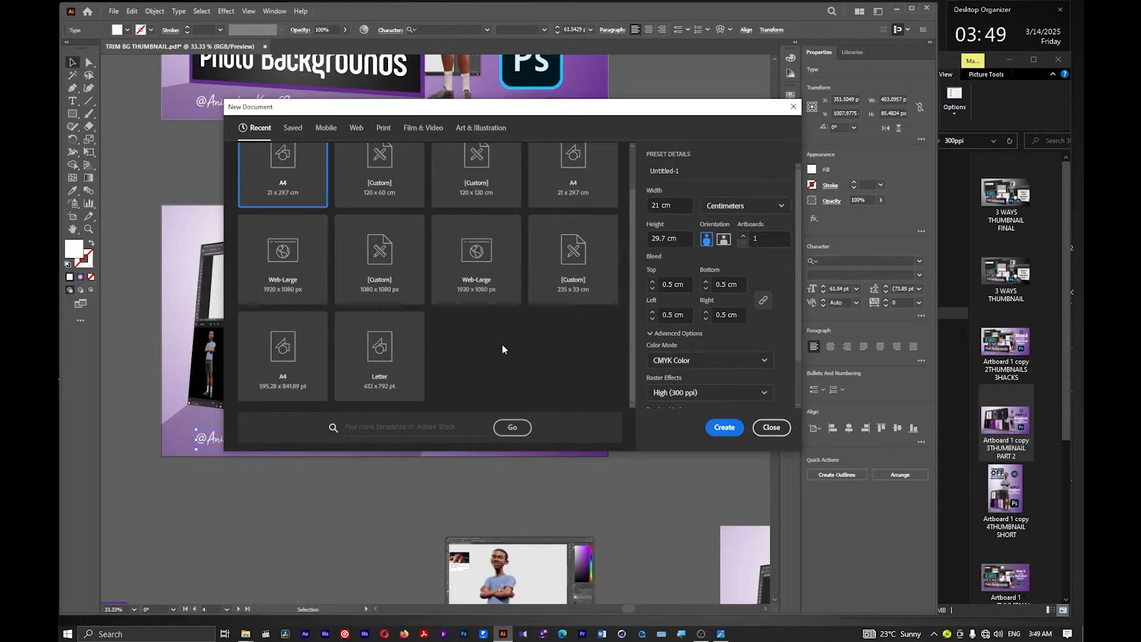
click(479, 260)
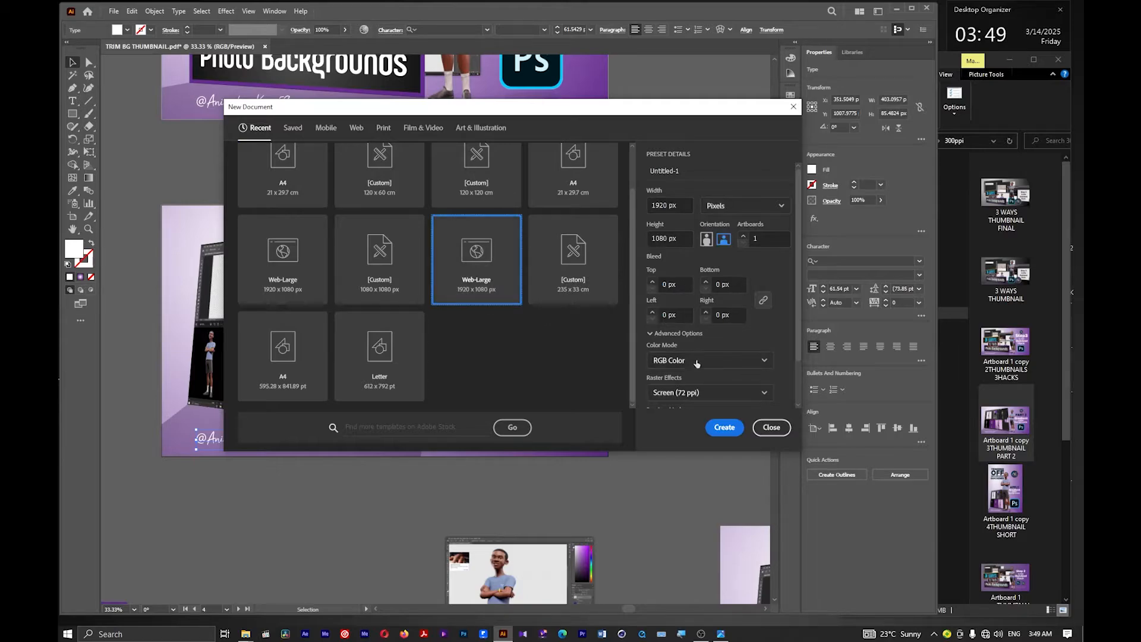
scroll(729, 350, down, 2)
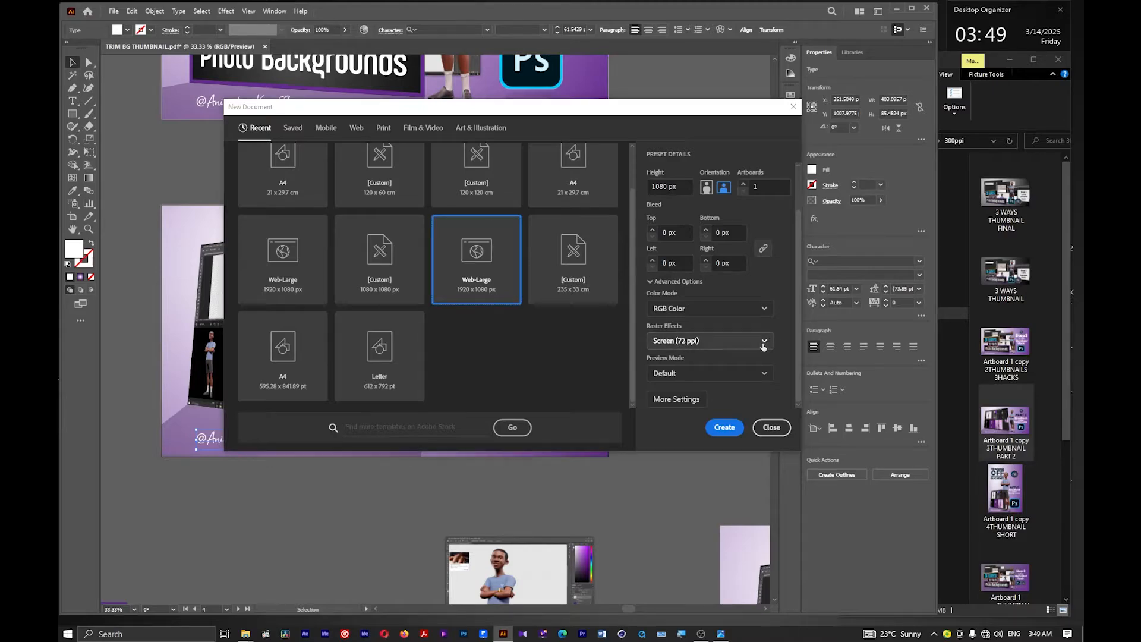
click(707, 341)
click(678, 360)
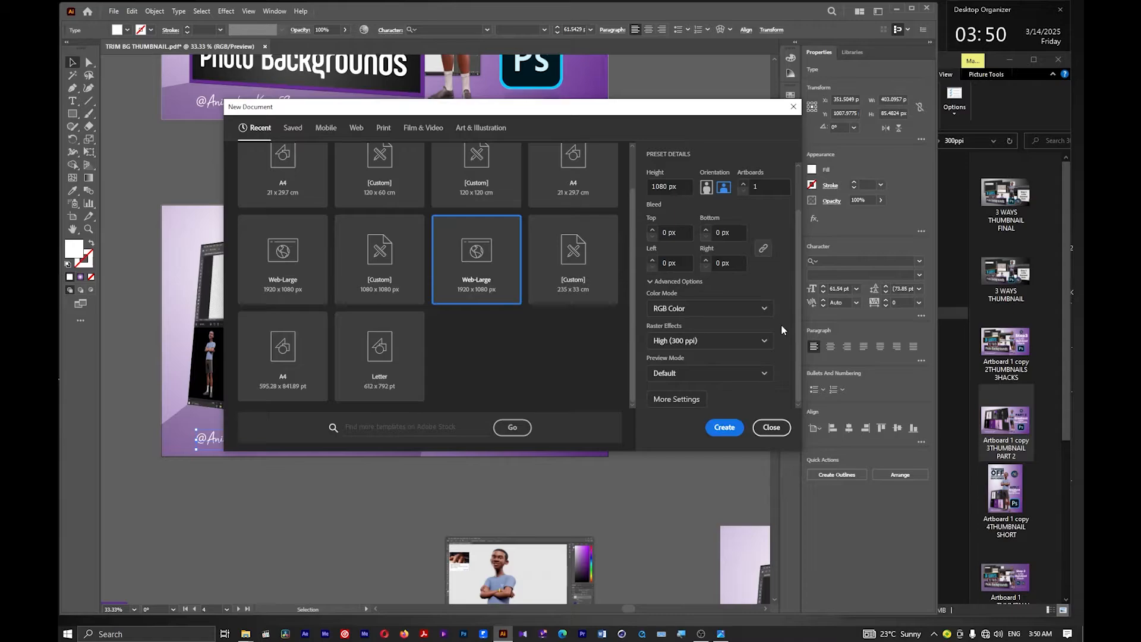
scroll(783, 330, up, 2)
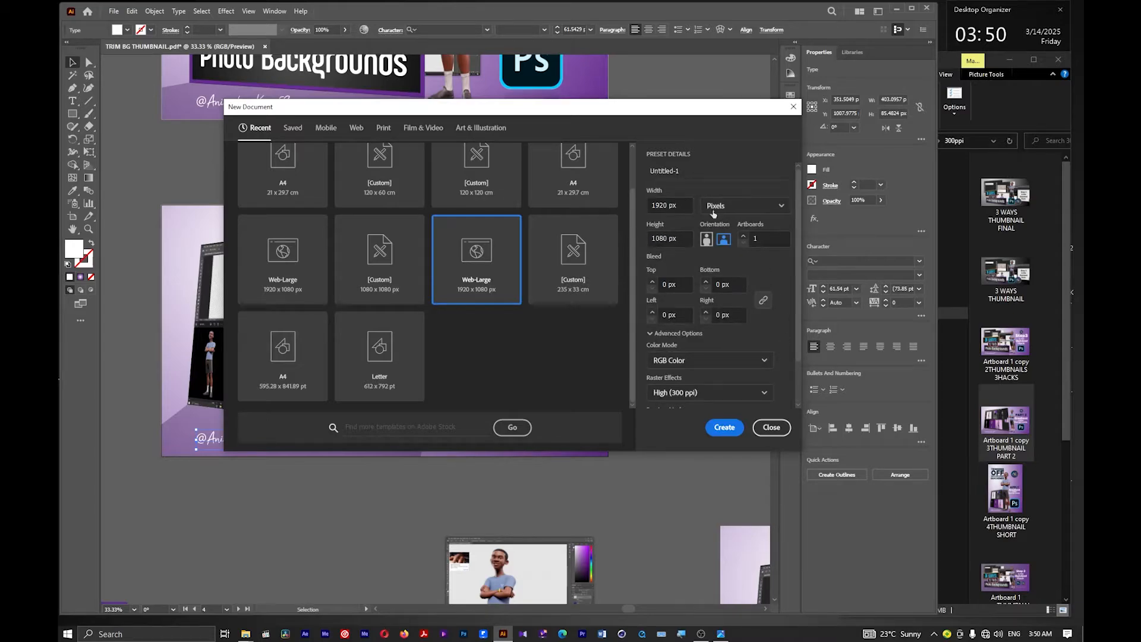
click(724, 428)
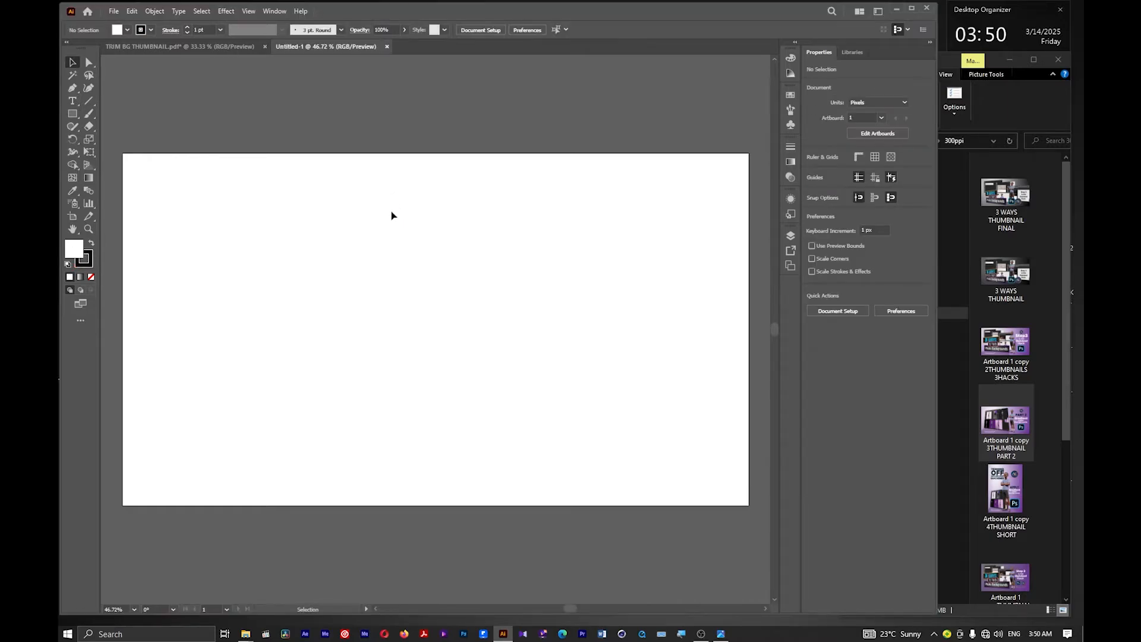
scroll(392, 215, down, 1)
scroll(368, 218, down, 1)
scroll(339, 213, up, 2)
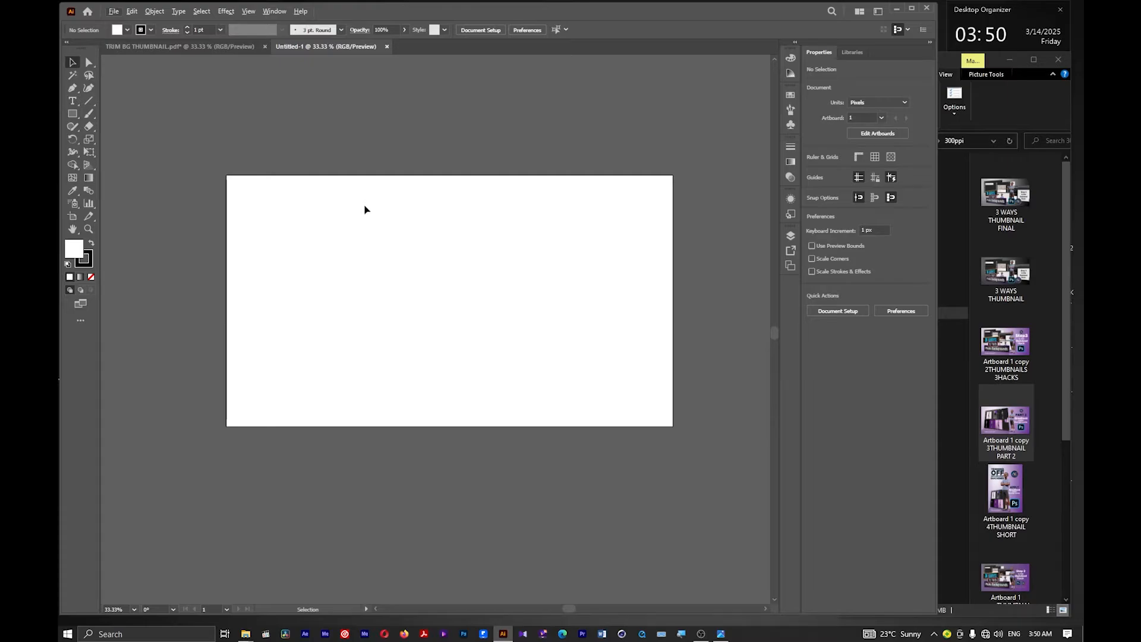
scroll(374, 209, up, 1)
scroll(373, 209, down, 1)
scroll(369, 215, down, 1)
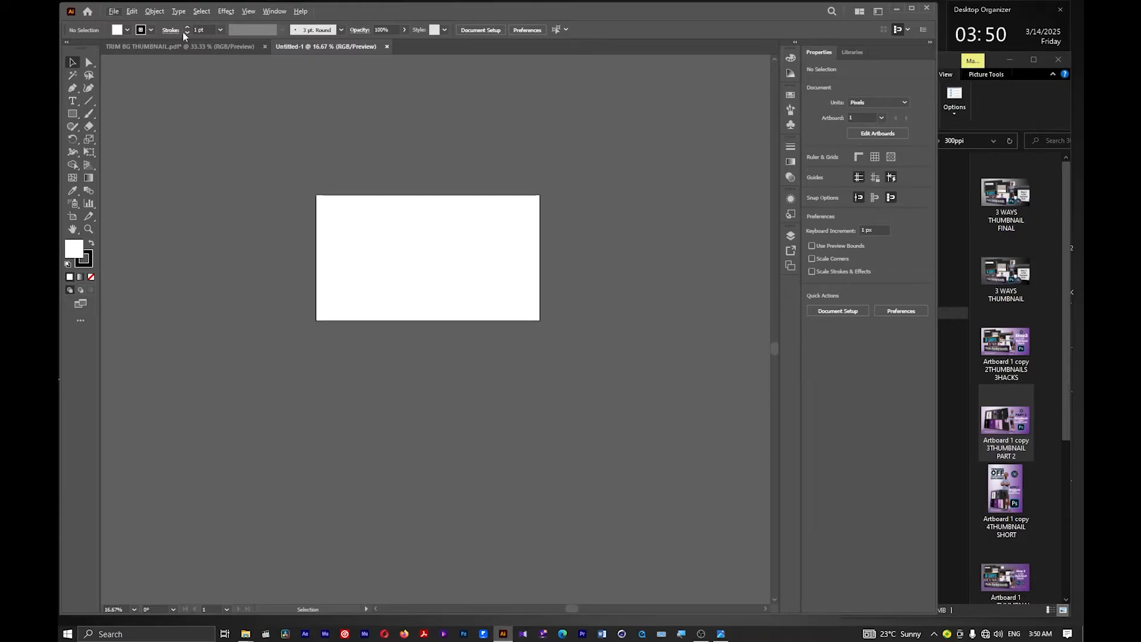
Copy the PART 2 thumbnail, AK logo, screenshot and character images from TRIM BG THUMBNAIL.pdf into the Untitled-1 document
click(182, 46)
scroll(307, 189, down, 1)
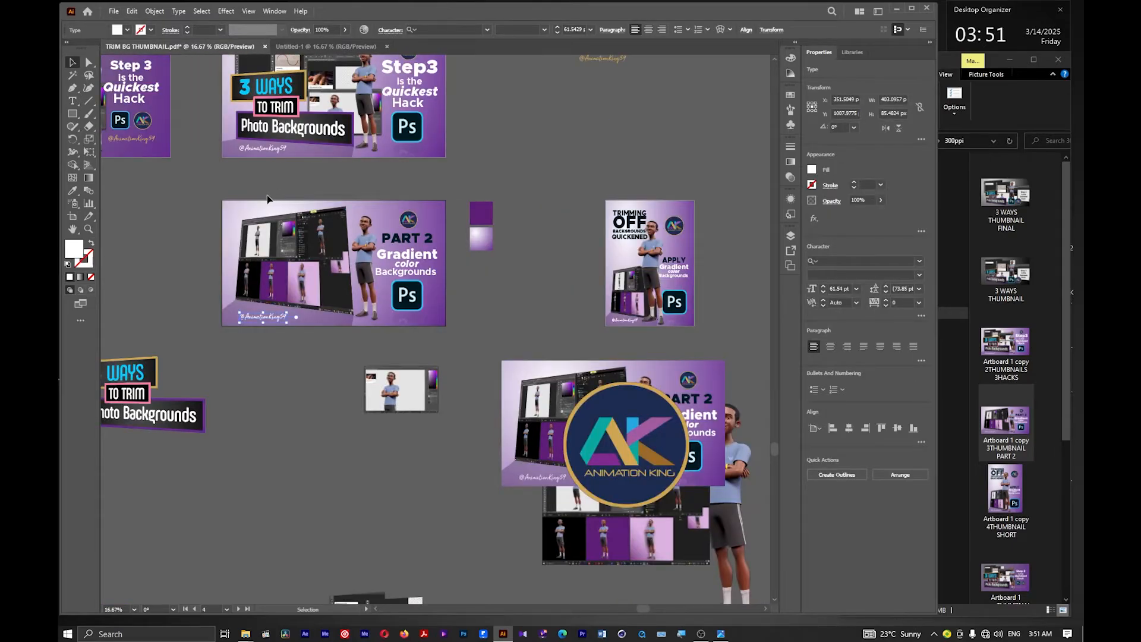
scroll(267, 195, down, 1)
scroll(314, 226, right, 1)
scroll(314, 226, down, 1)
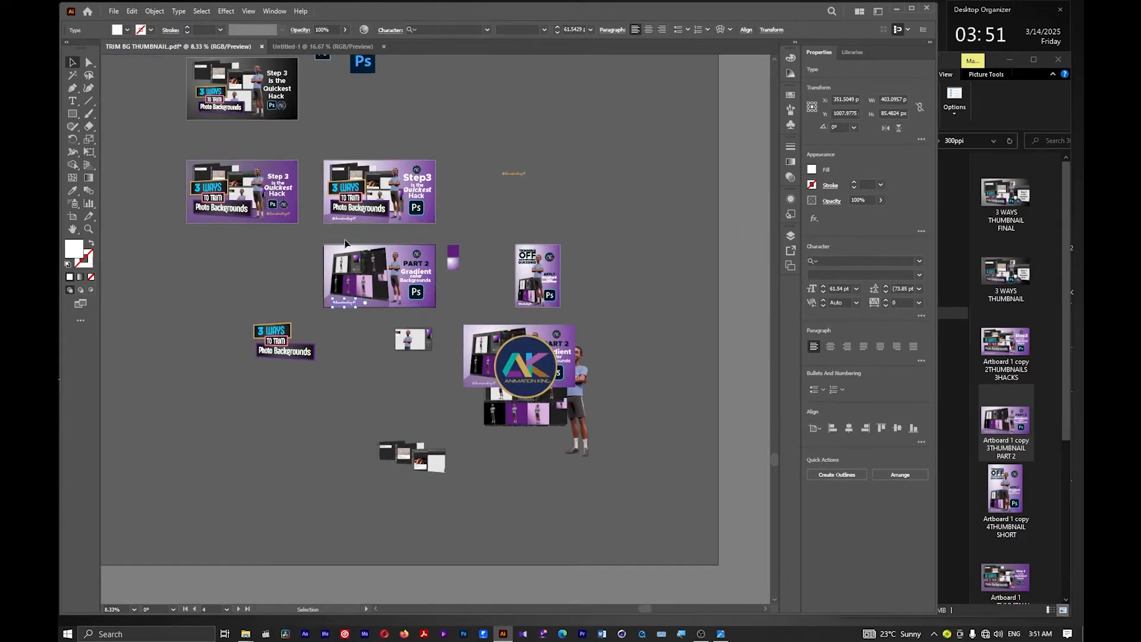
scroll(517, 346, up, 1)
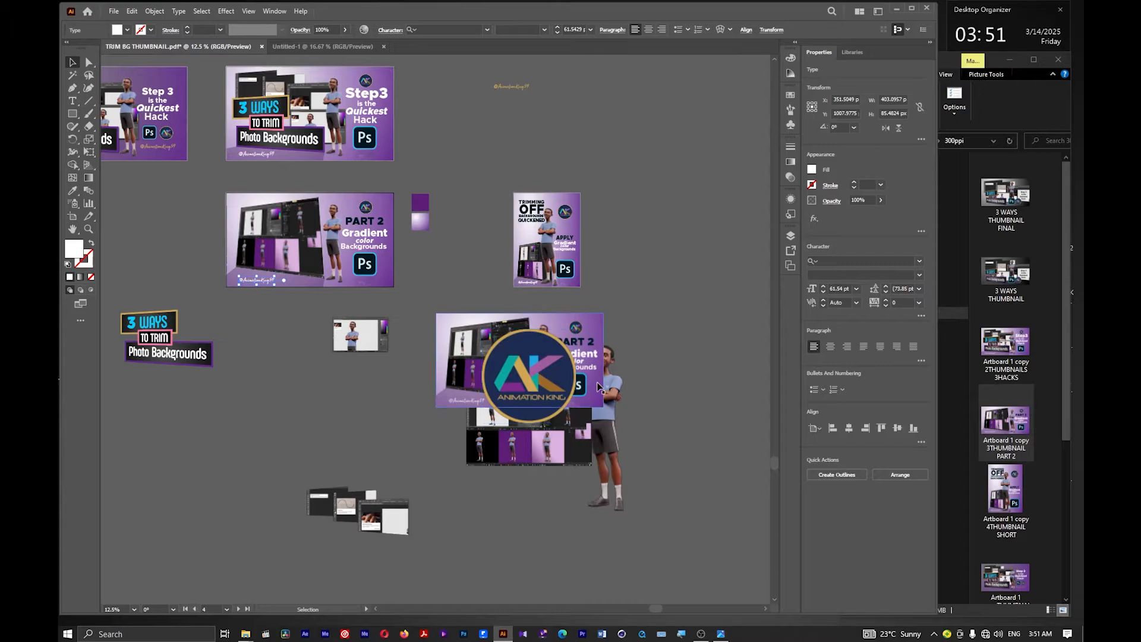
drag(578, 355, 594, 370)
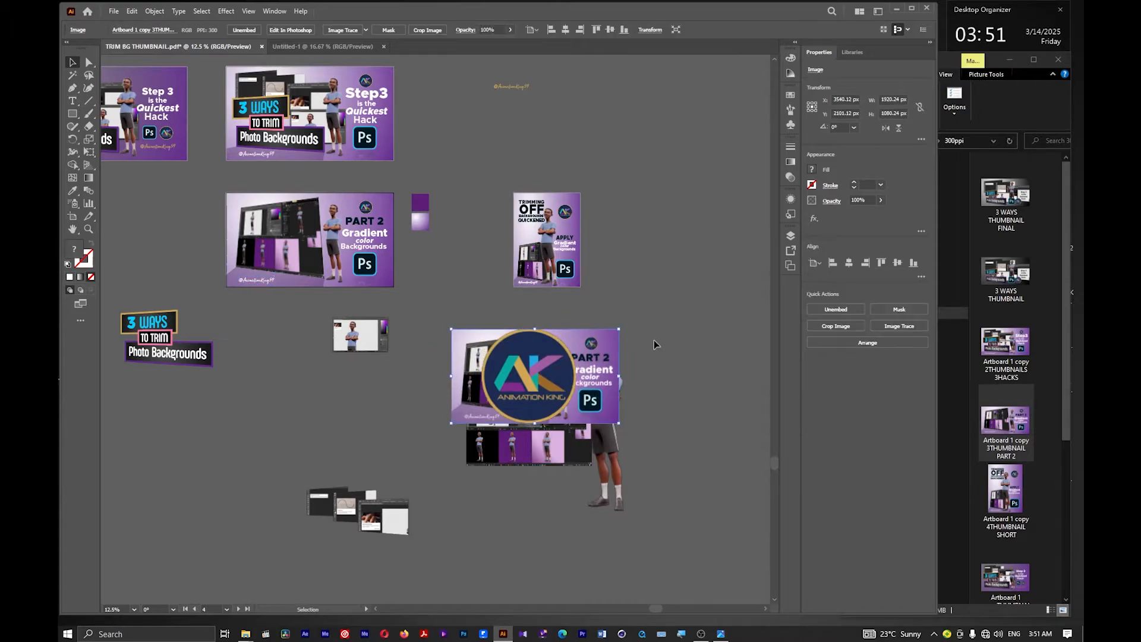
drag(533, 491, 529, 490)
drag(558, 366, 265, 393)
scroll(283, 399, left, 5)
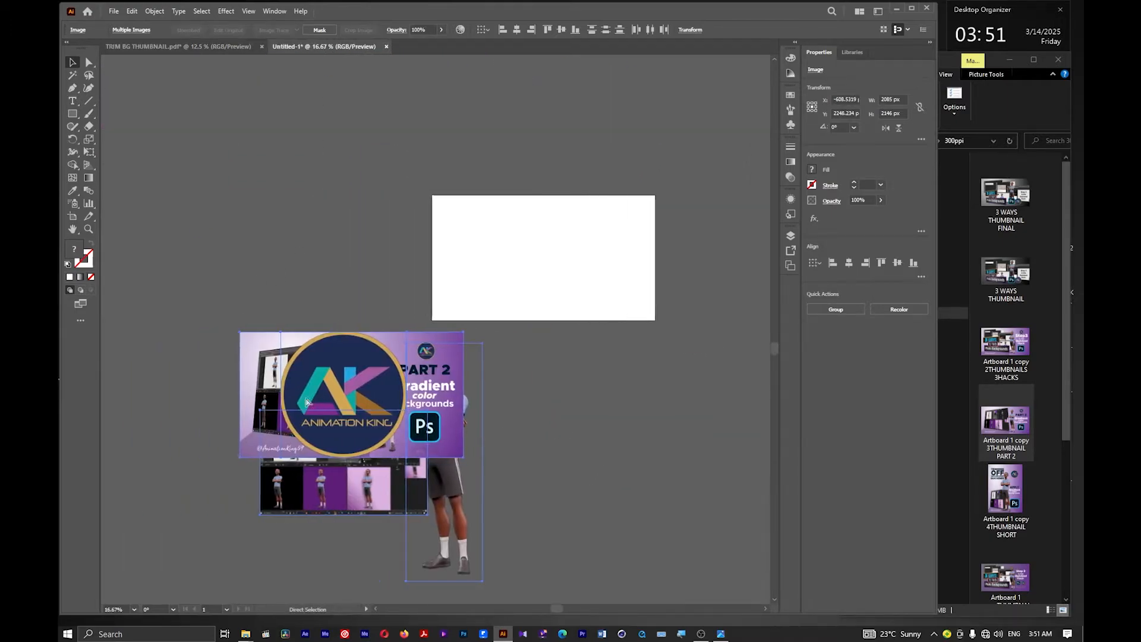
Move the copied images beside the blank artboard and separate the overlapping logo, thumbnail and character
drag(390, 439, 259, 290)
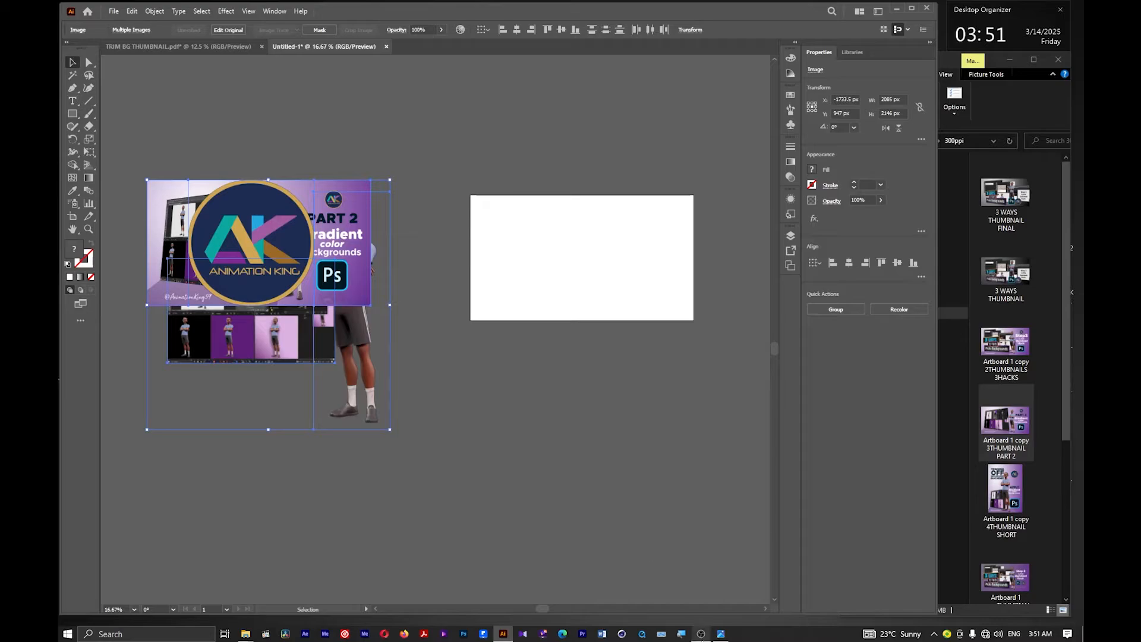
drag(243, 237, 437, 101)
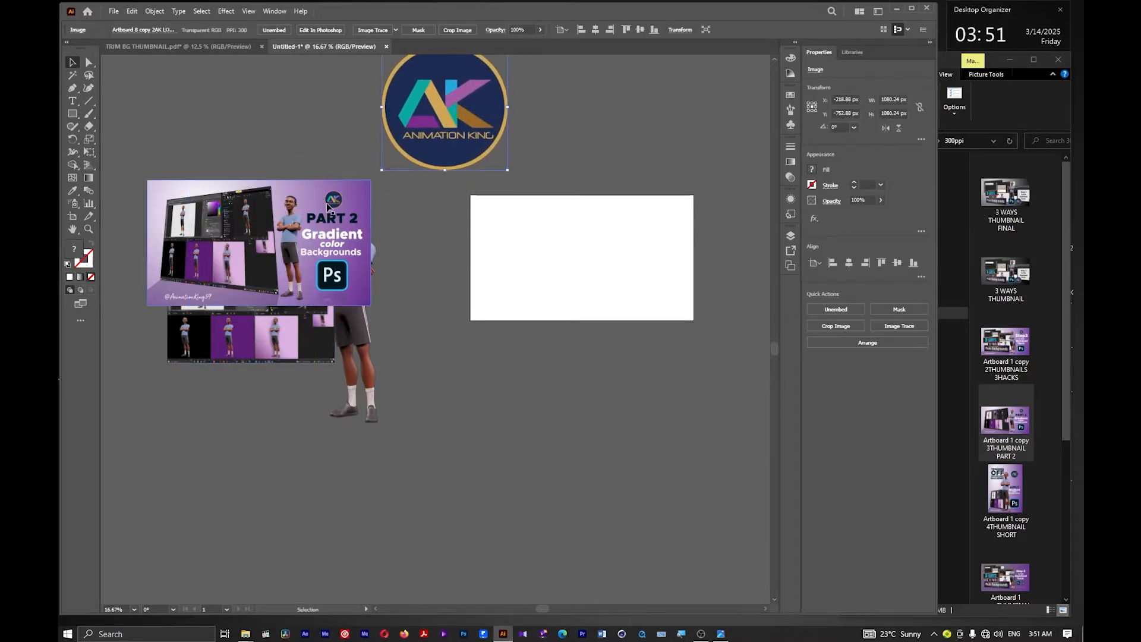
drag(284, 238, 605, 456)
drag(295, 293, 390, 257)
Copy the Ps logo from the PART 2 artboard in TRIM BG THUMBNAIL.pdf into the Untitled-1 document
click(226, 47)
scroll(386, 196, up, 5)
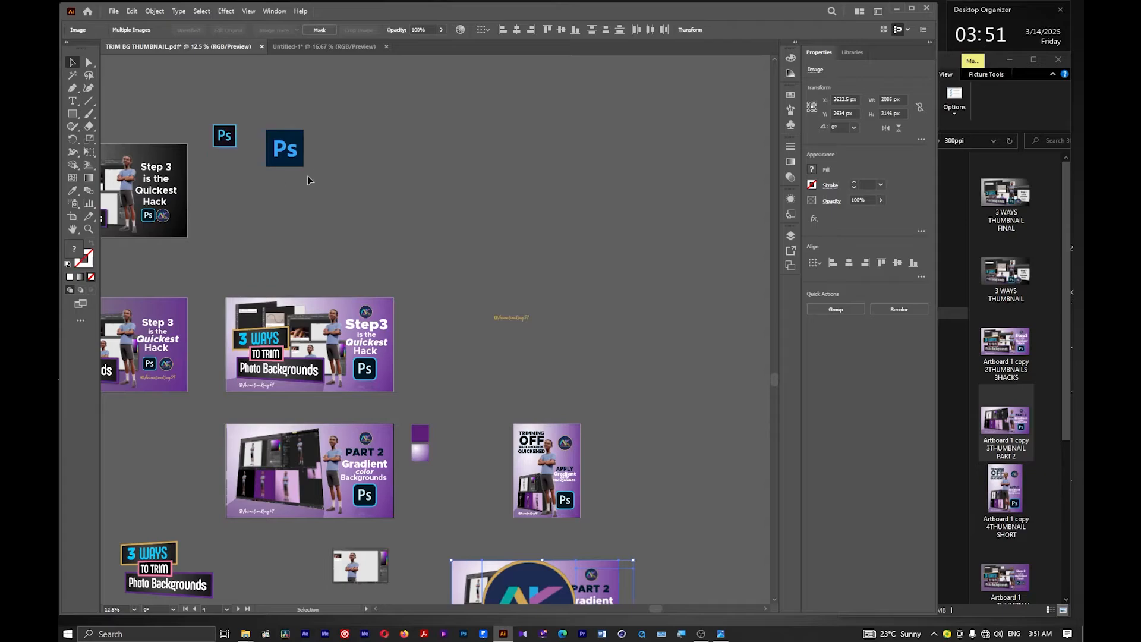
scroll(356, 238, up, 2)
scroll(409, 248, down, 2)
scroll(418, 250, right, 1)
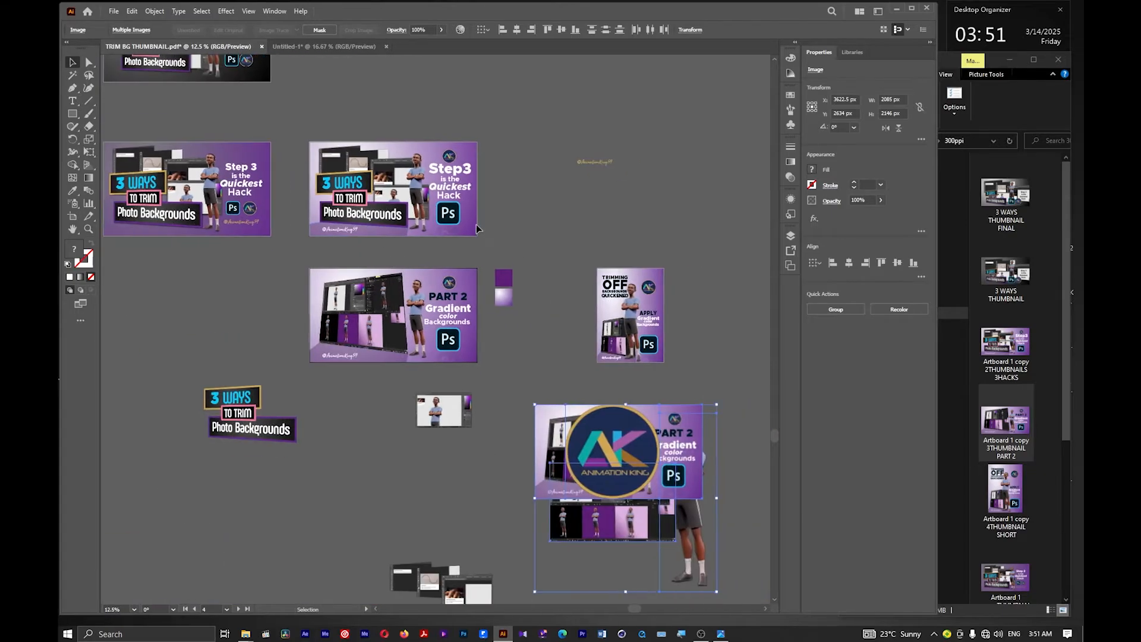
click(447, 215)
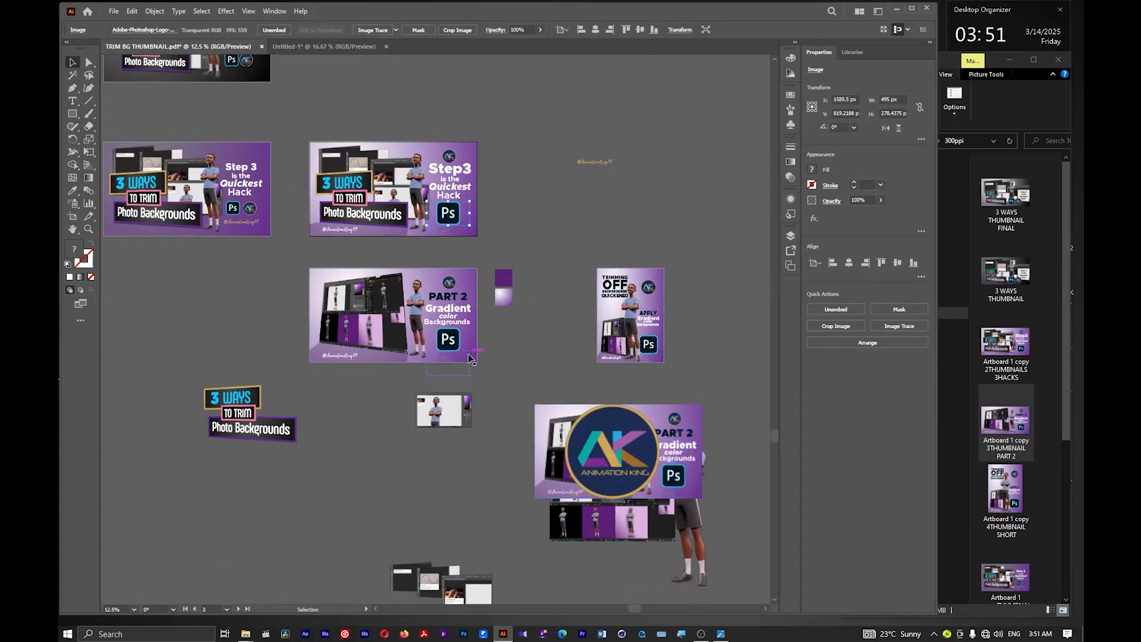
click(450, 339)
drag(450, 340, 264, 164)
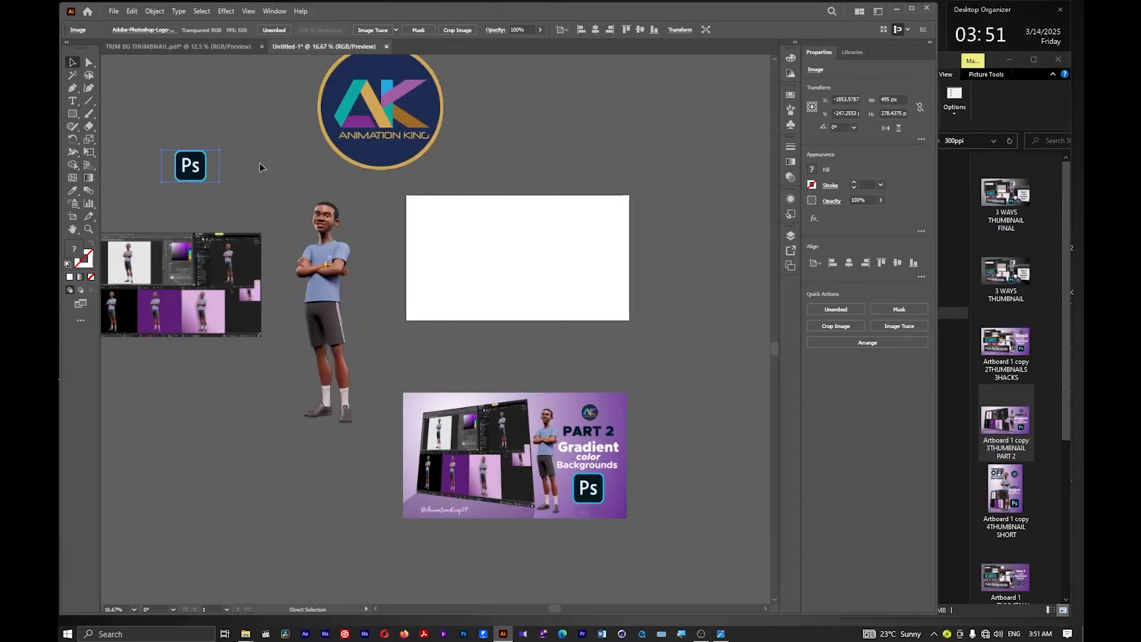
Shrink the AK logo to about 367 px and arrange it next to the Ps logo above the character and screenshot
drag(193, 169, 259, 193)
scroll(392, 267, left, 2)
drag(393, 268, 369, 269)
scroll(381, 255, right, 3)
drag(386, 153, 283, 132)
drag(262, 95, 283, 177)
drag(453, 445, 415, 433)
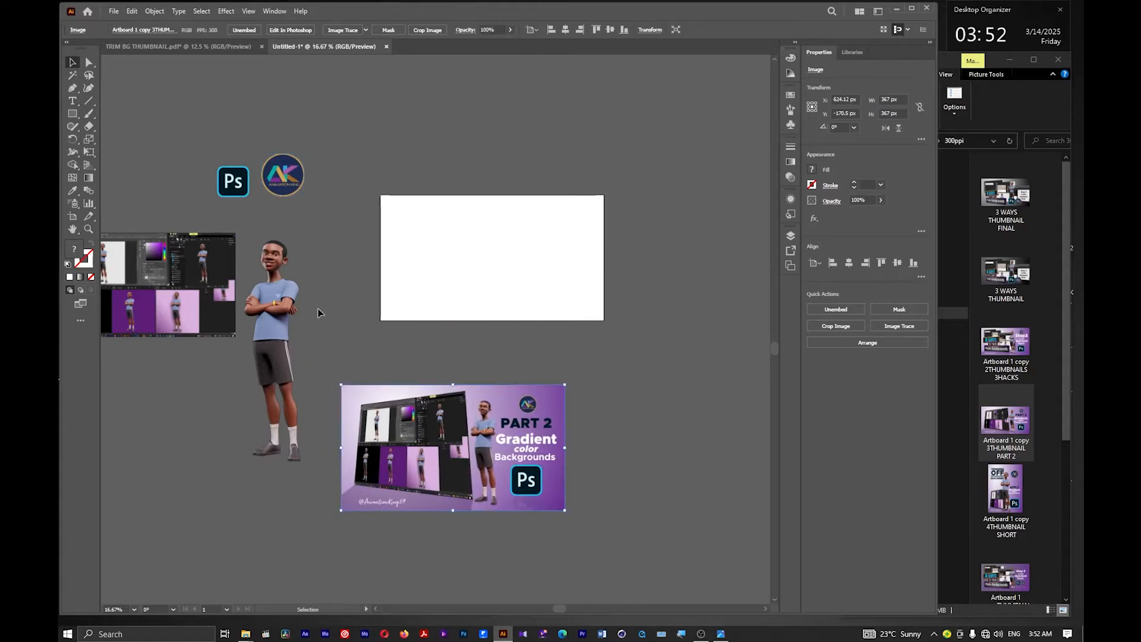
Place the logos, screenshot and character right of the blank artboard and the reference thumbnail on its left side
scroll(356, 284, down, 2)
drag(274, 305, 603, 295)
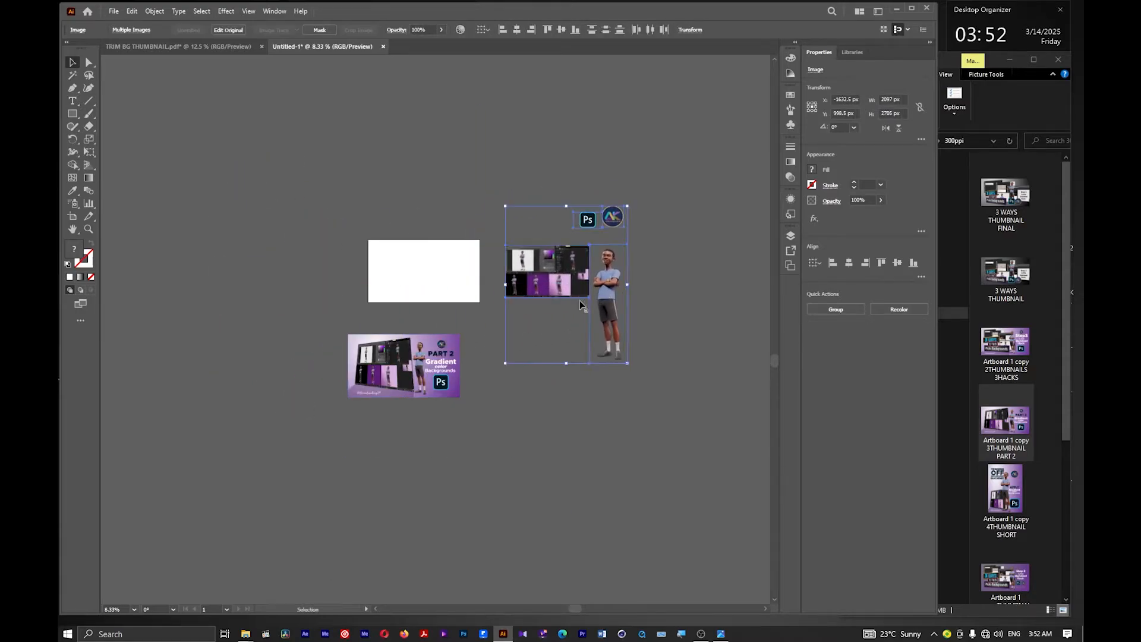
drag(459, 346, 340, 256)
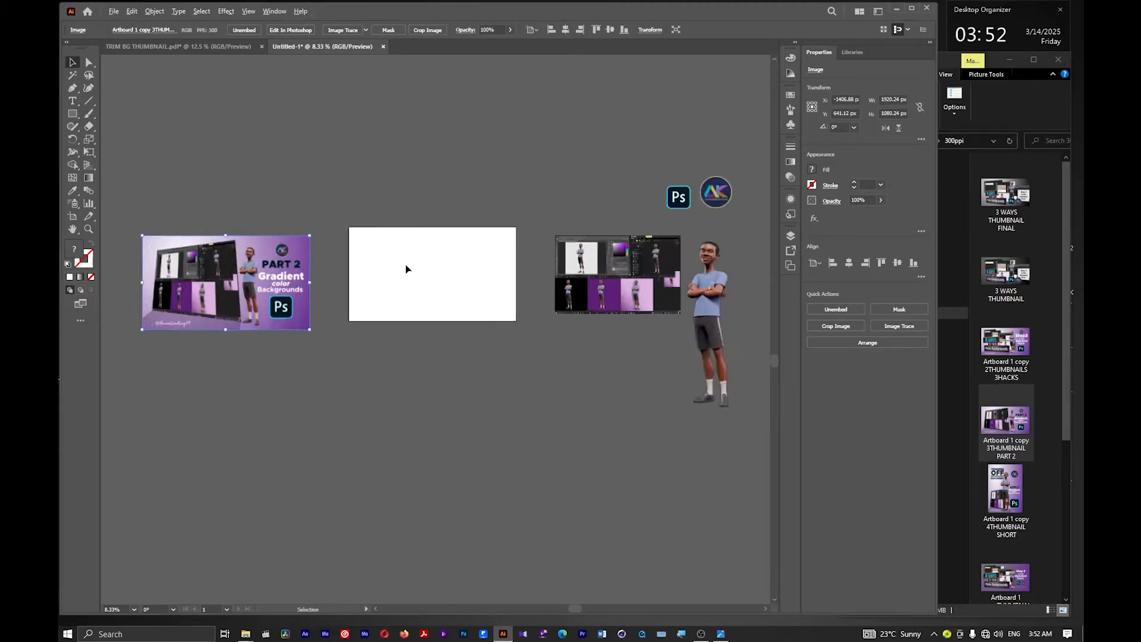
scroll(406, 265, up, 2)
mouse_move(237, 279)
mouse_down()
mouse_move(251, 265)
mouse_move(235, 265)
mouse_move(256, 273)
mouse_move(236, 270)
mouse_up()
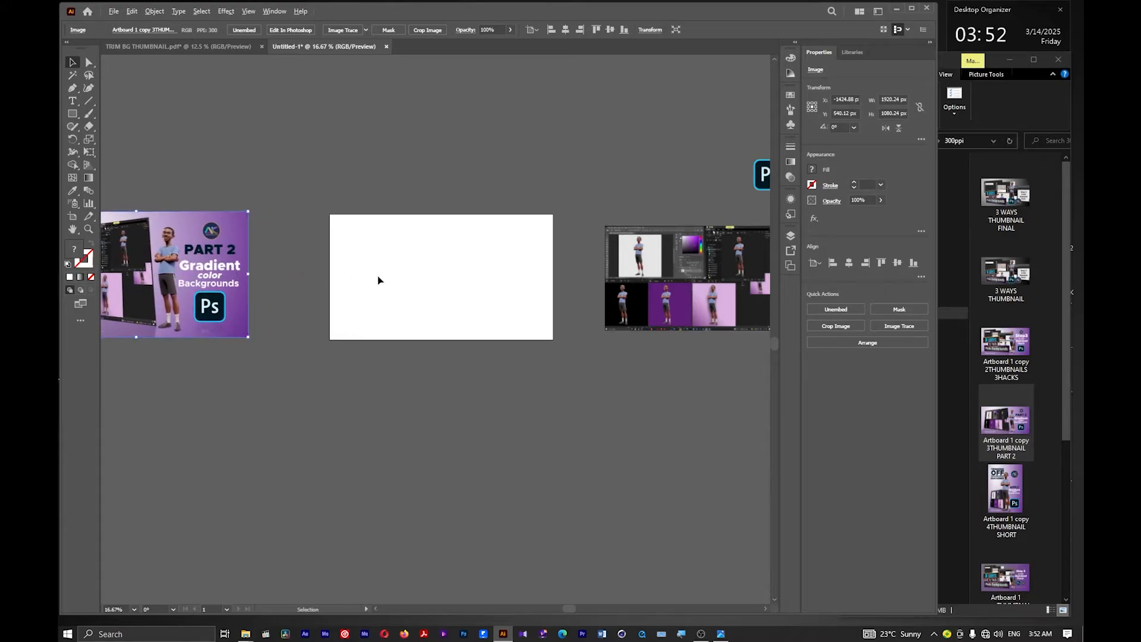
scroll(394, 280, down, 3)
mouse_move(316, 277)
mouse_down()
mouse_move(339, 126)
mouse_move(296, 129)
mouse_move(320, 285)
mouse_up()
Draw a square of about 187 px with the Rectangle tool between the reference thumbnail and the blank artboard
scroll(321, 285, up, 4)
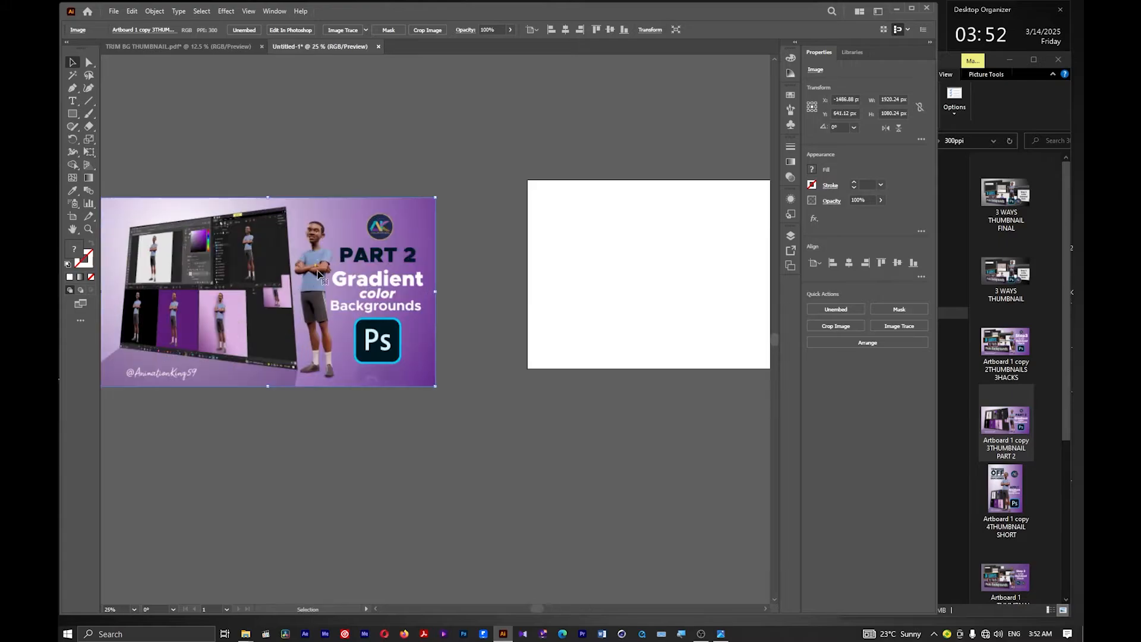
scroll(386, 282, up, 1)
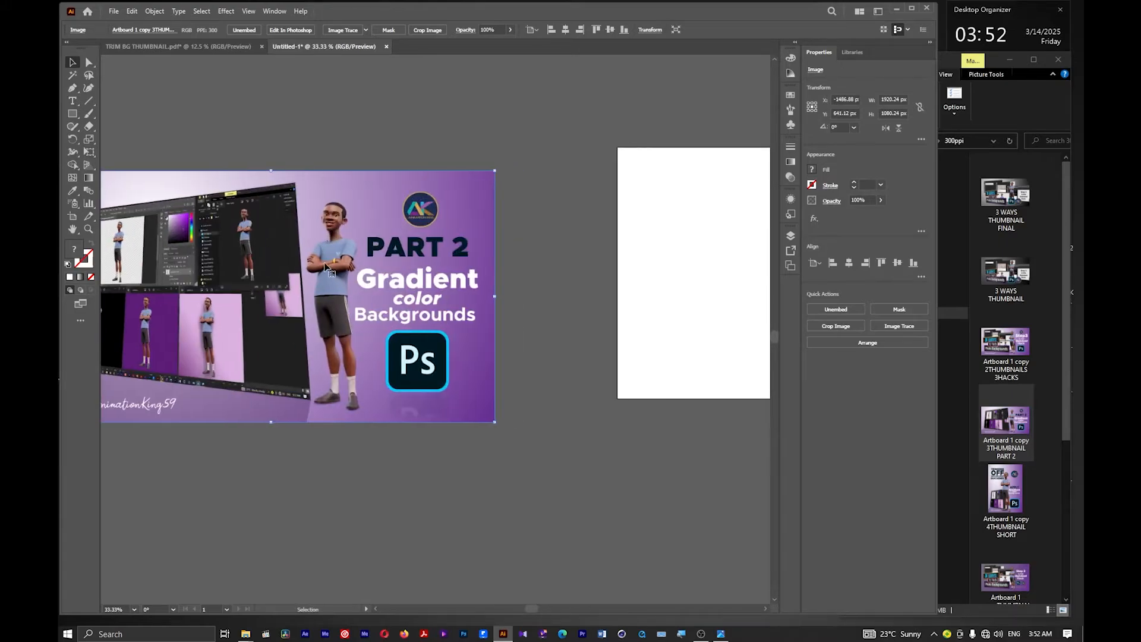
scroll(321, 268, down, 1)
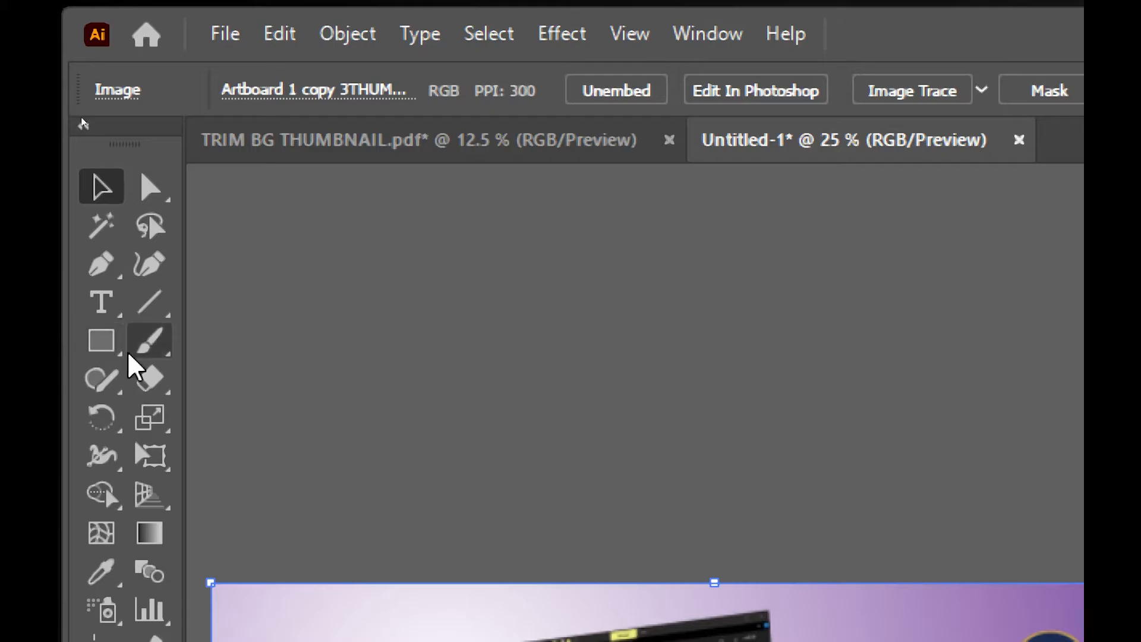
click(120, 357)
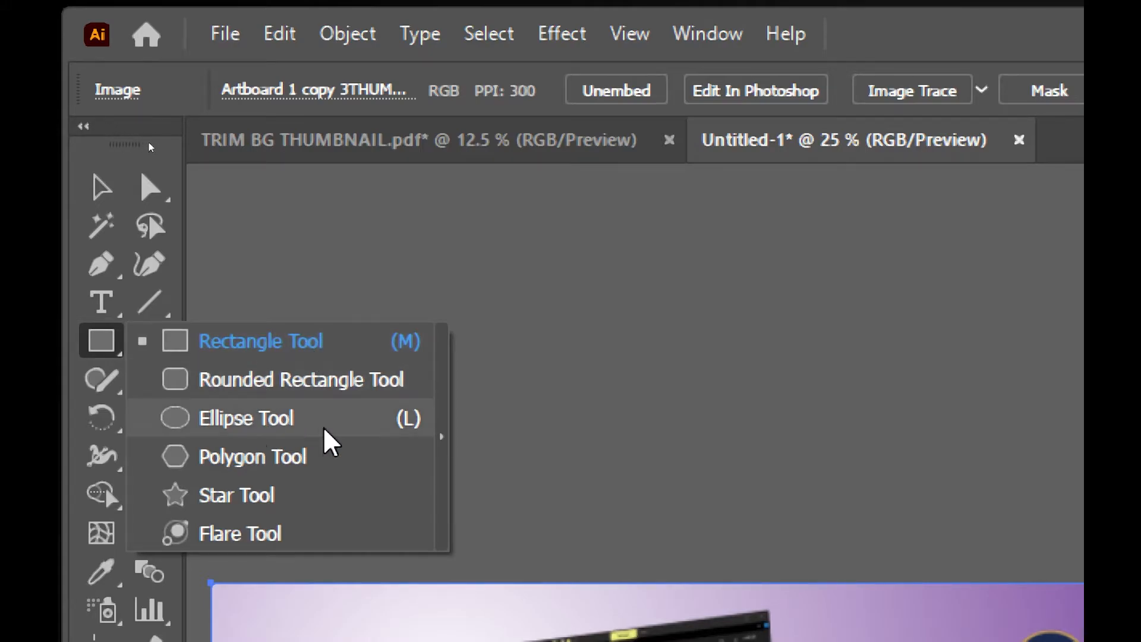
click(223, 341)
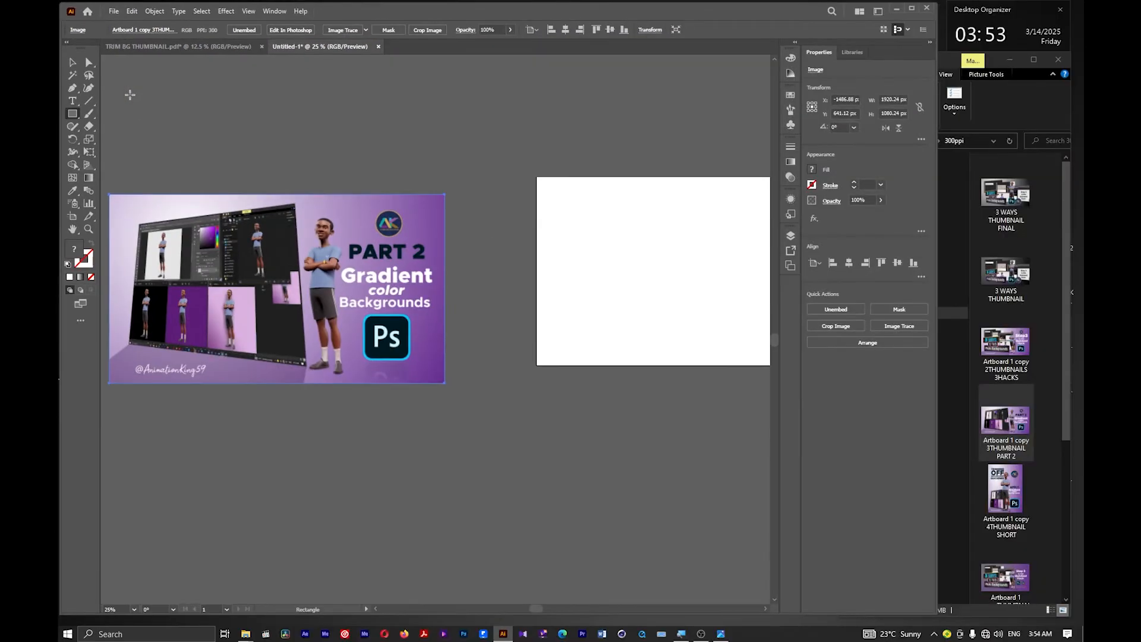
drag(474, 198, 506, 232)
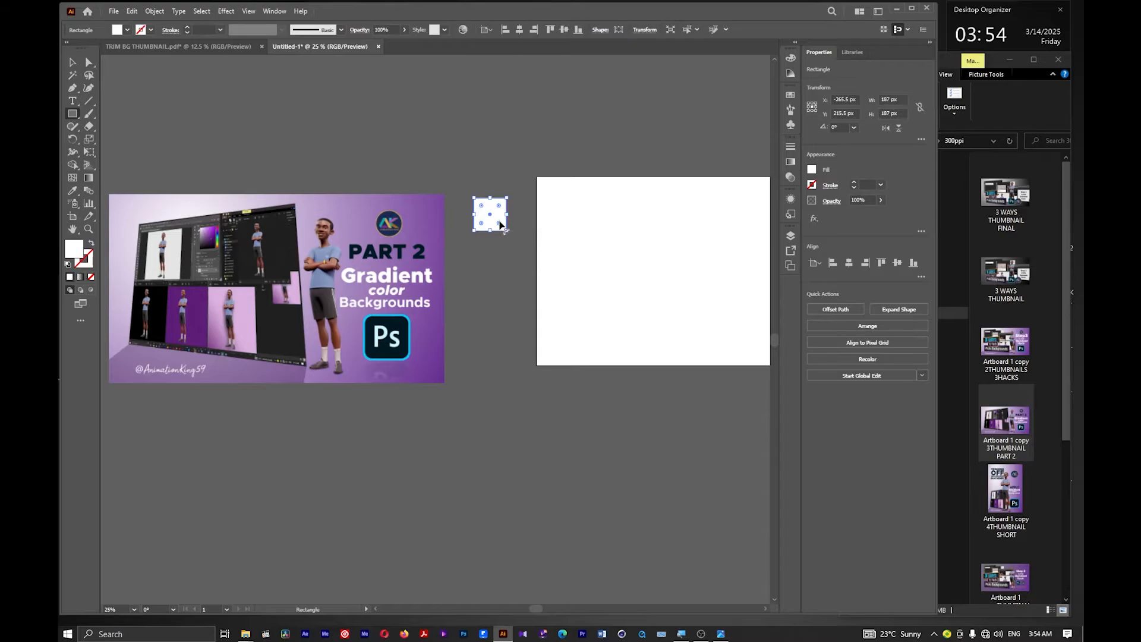
click(72, 63)
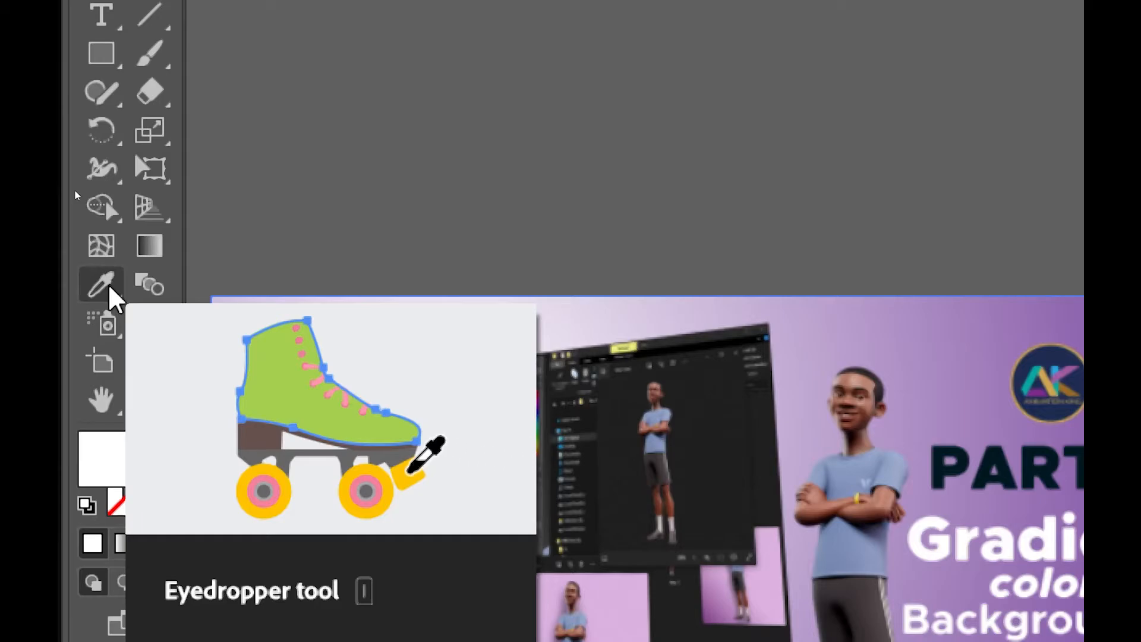
Fill the square with the dark purple sampled by Eyedropper from the reference thumbnail's lower-right background
click(102, 286)
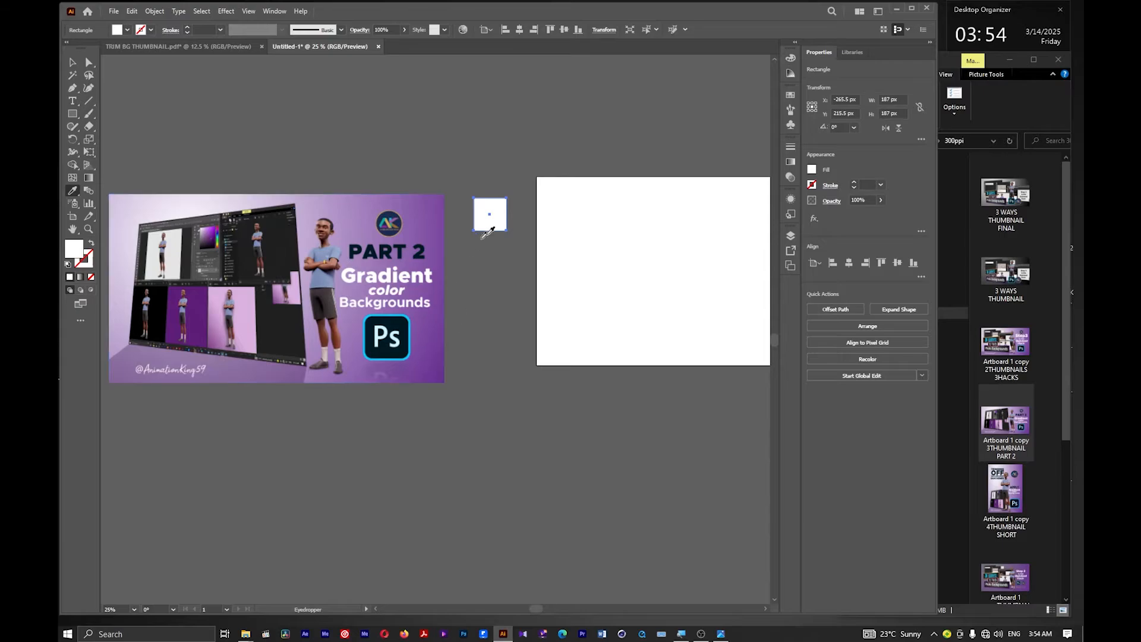
click(438, 371)
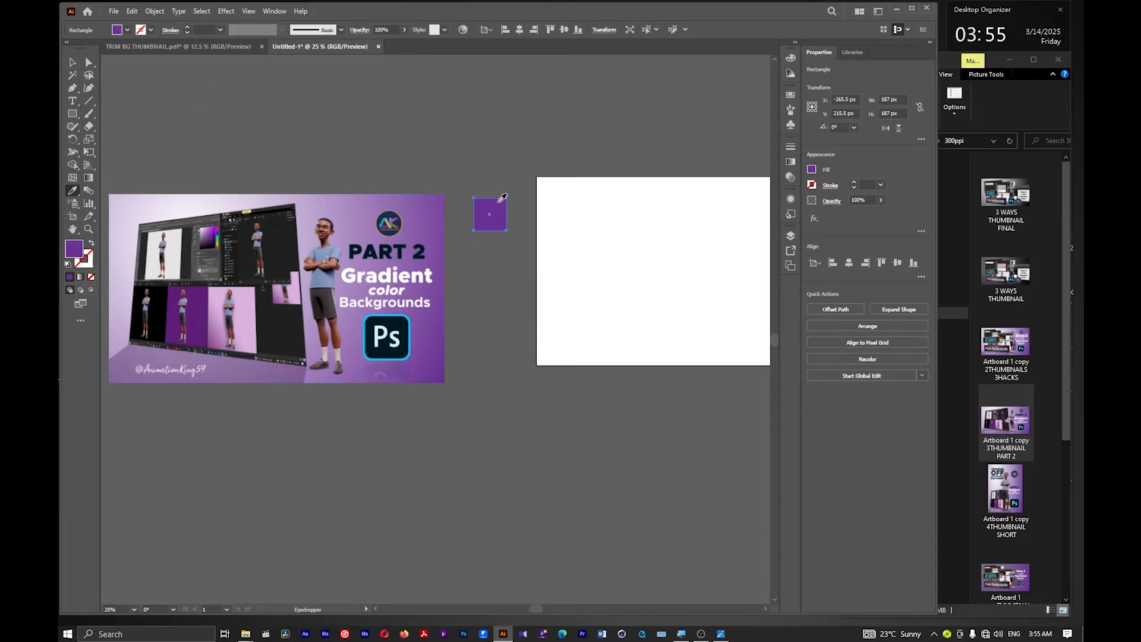
click(72, 61)
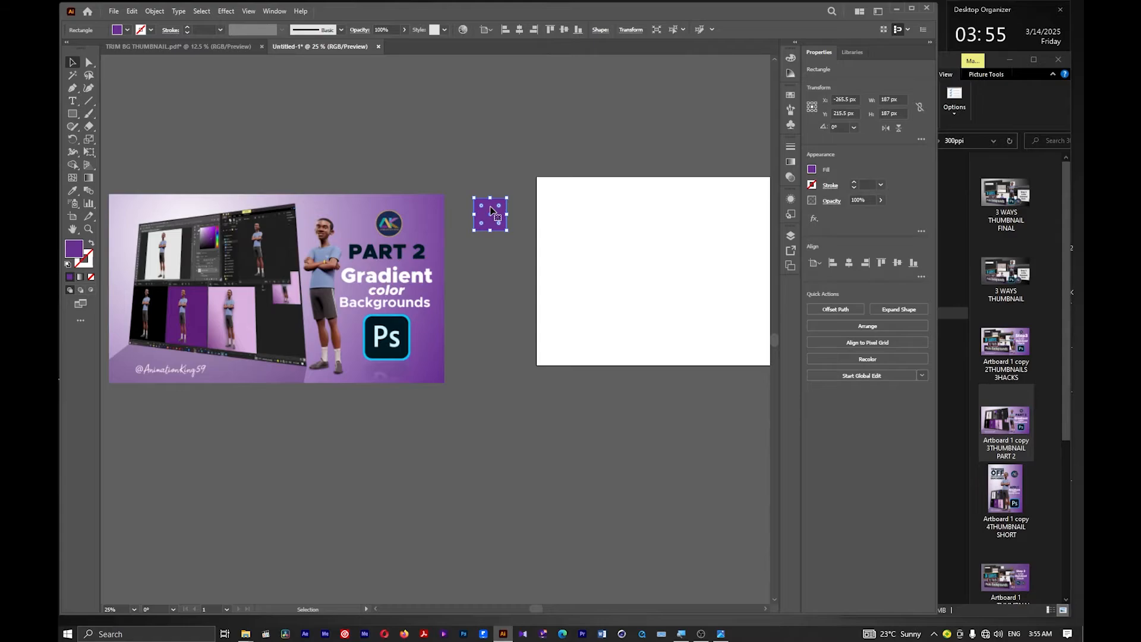
Duplicate the dark purple square directly below it and fill the copy with the light lavender sampled from the reference thumbnail's upper-left background
drag(490, 210, 496, 250)
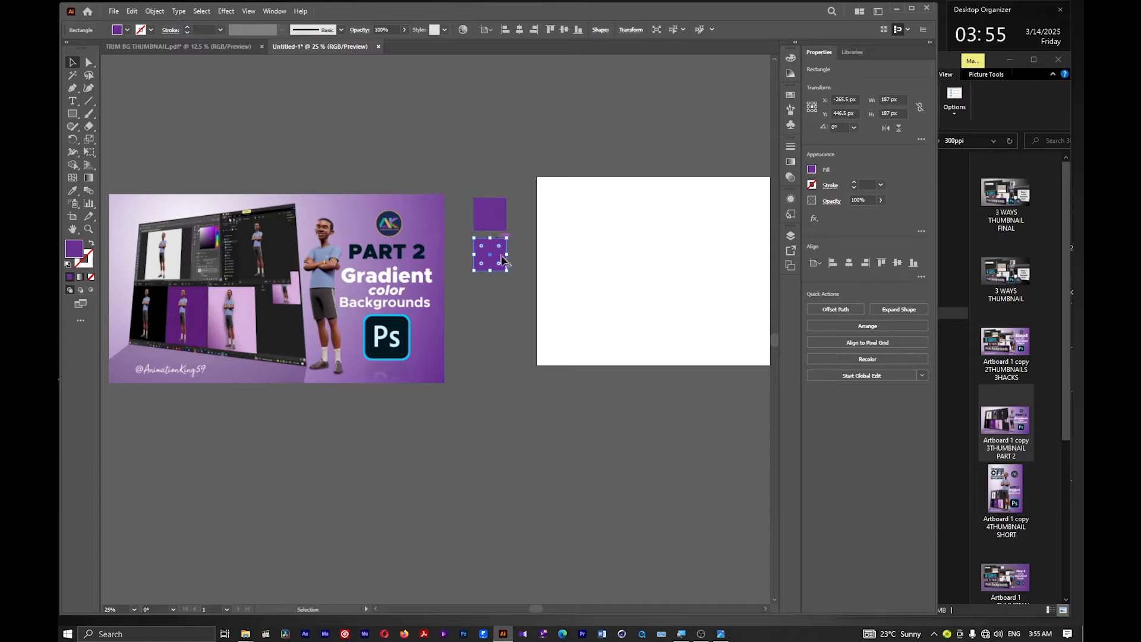
click(72, 191)
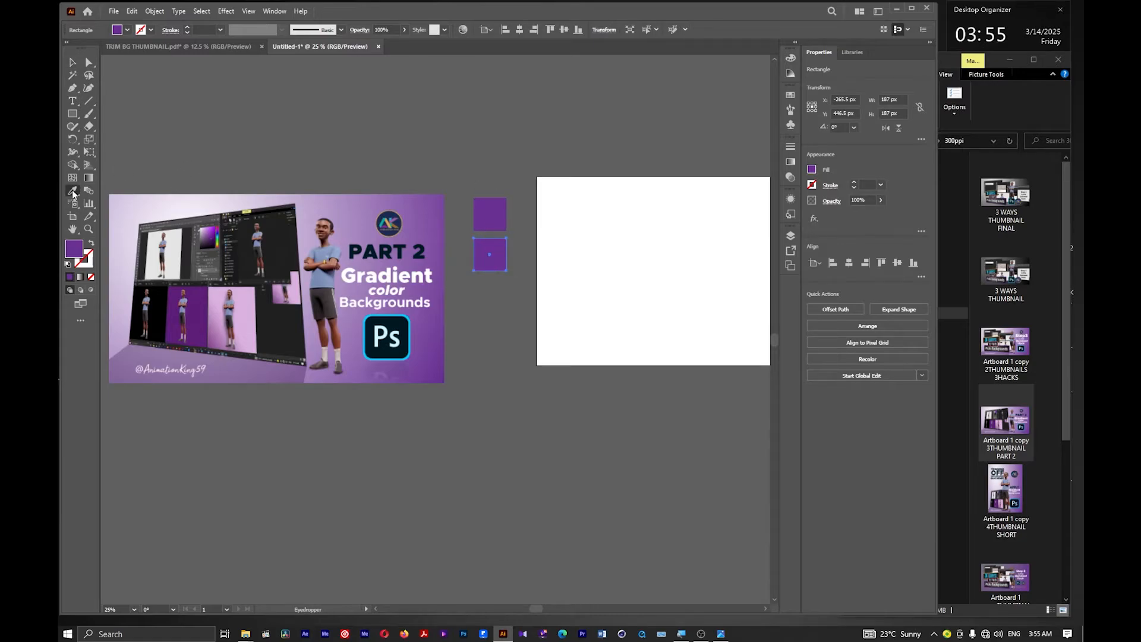
click(119, 196)
click(71, 63)
click(467, 162)
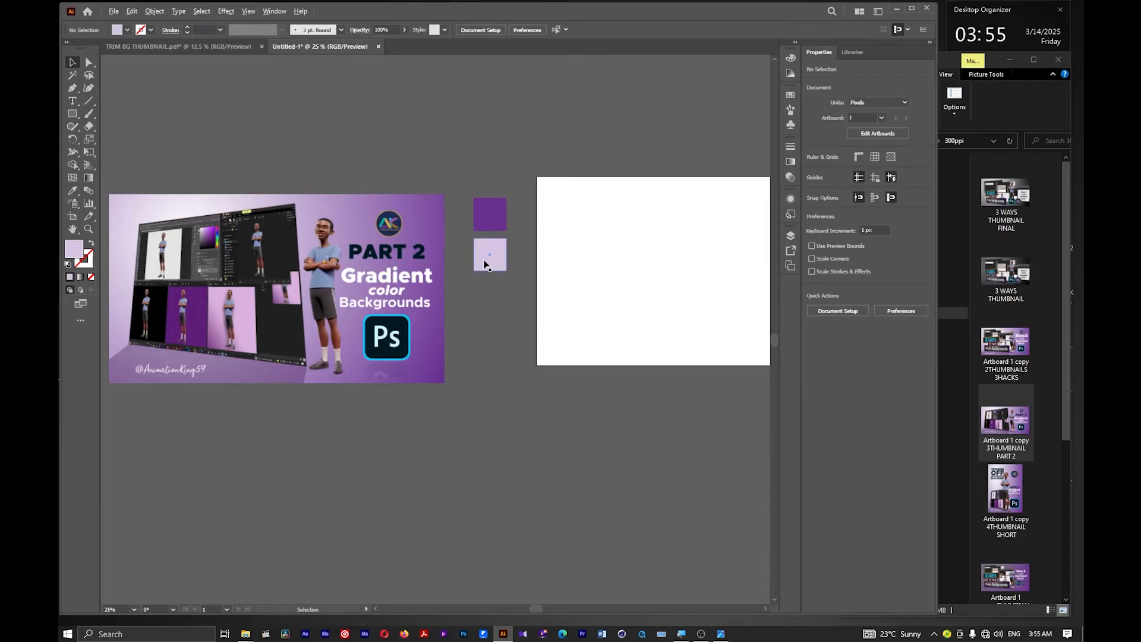
Move the reference thumbnail up and to the left, well clear of the swatches and artboard, and deselect it
scroll(487, 265, down, 1)
scroll(424, 312, down, 1)
drag(423, 312, 242, 132)
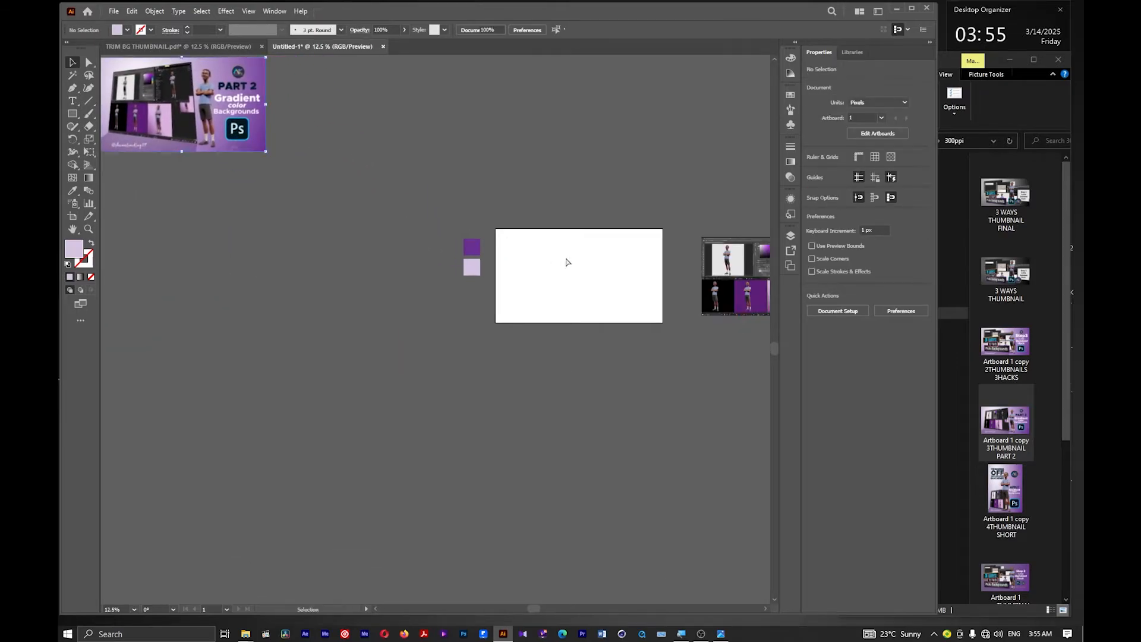
scroll(553, 238, right, 2)
scroll(540, 243, up, 1)
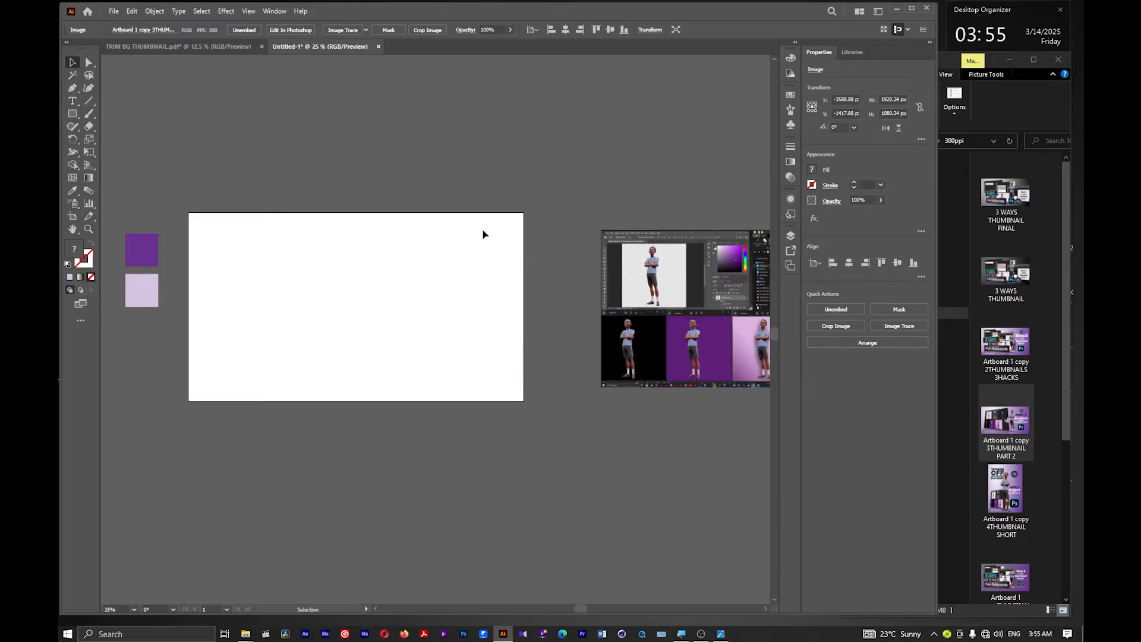
scroll(331, 234, left, 1)
scroll(303, 247, up, 1)
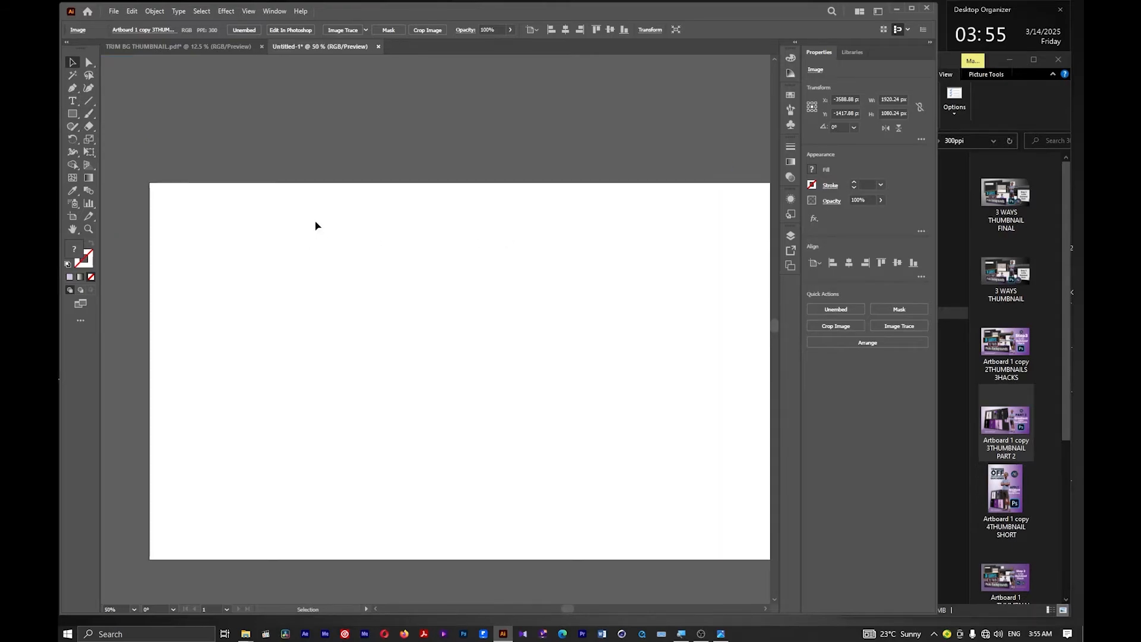
scroll(314, 230, down, 1)
click(281, 144)
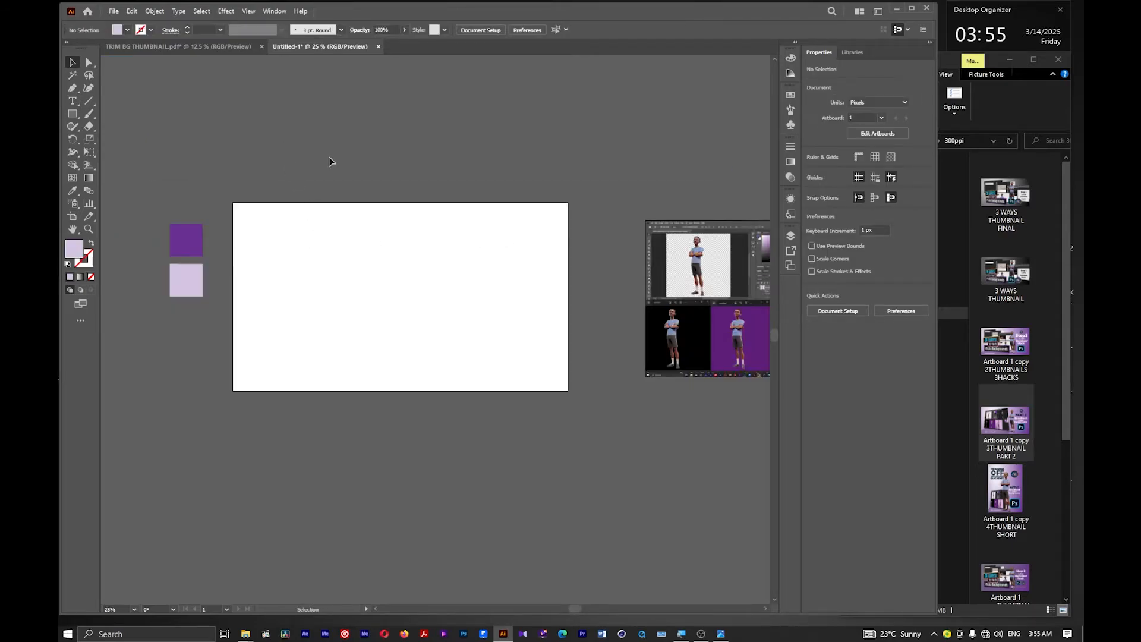
Draw a 1920 x 1080 px lavender rectangle with the Rectangle tool, covering the whole artboard from corner to corner
scroll(327, 160, down, 1)
scroll(317, 172, right, 1)
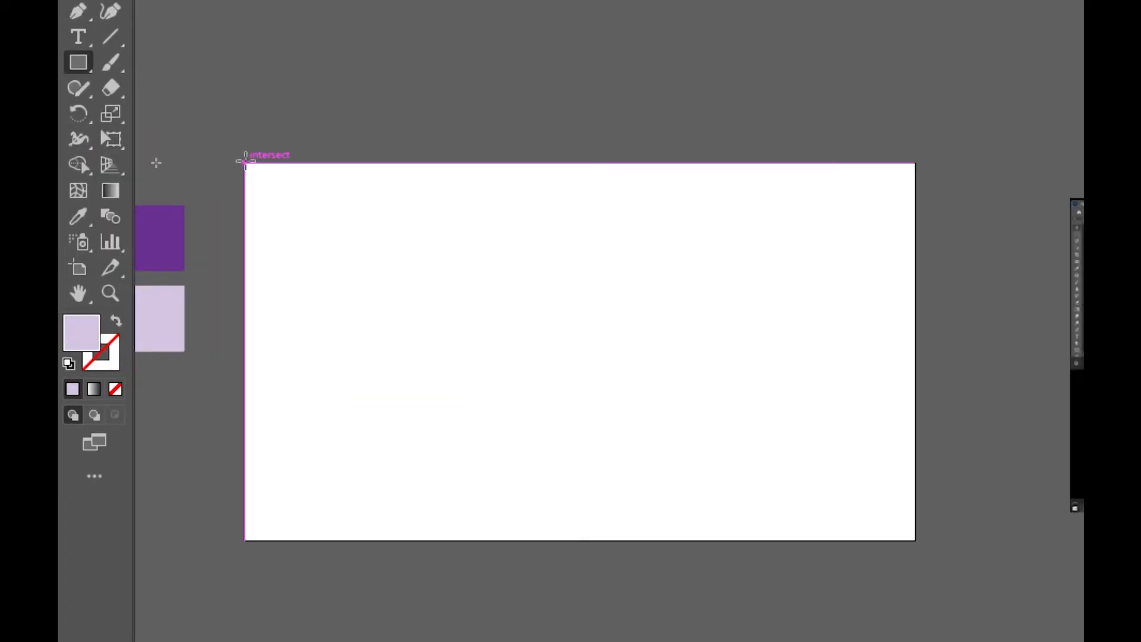
drag(243, 161, 951, 641)
drag(951, 546, 856, 412)
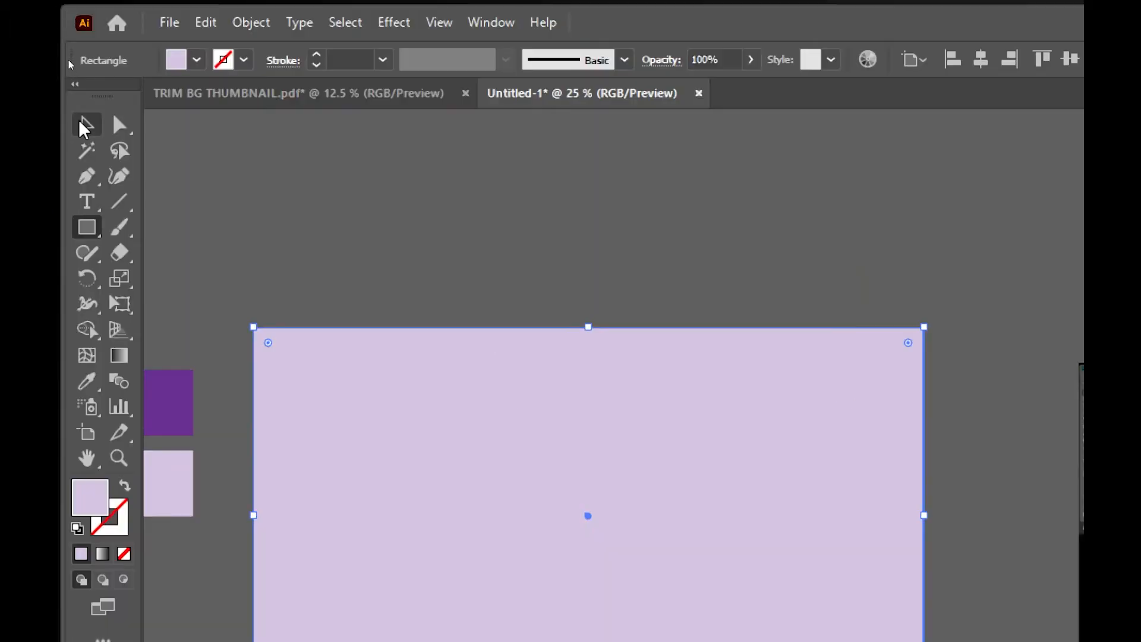
click(87, 124)
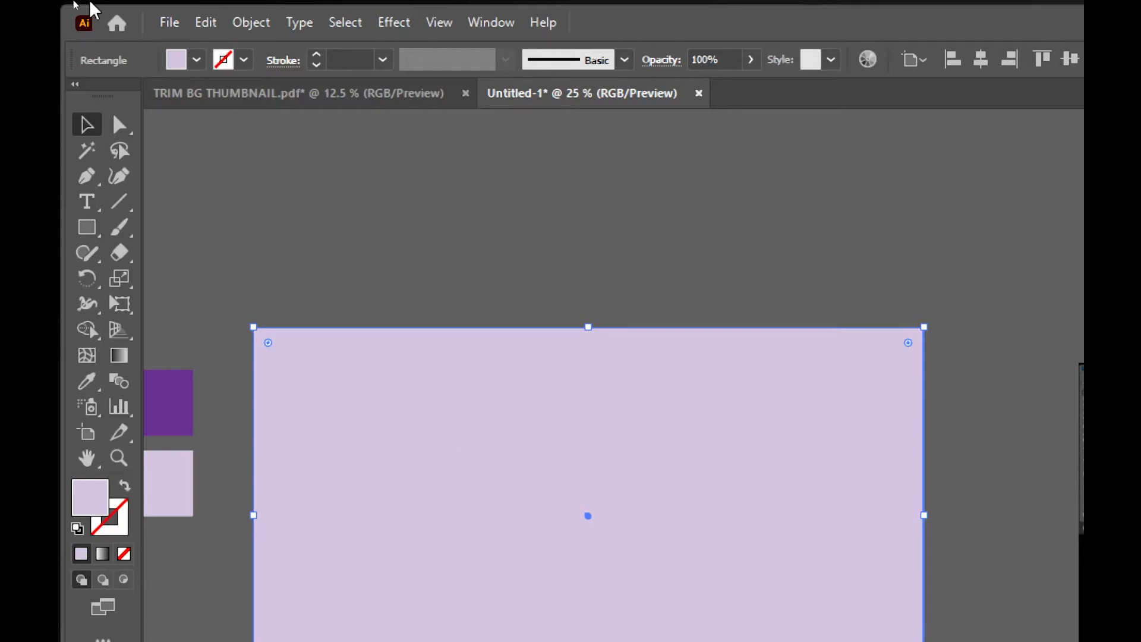
click(169, 24)
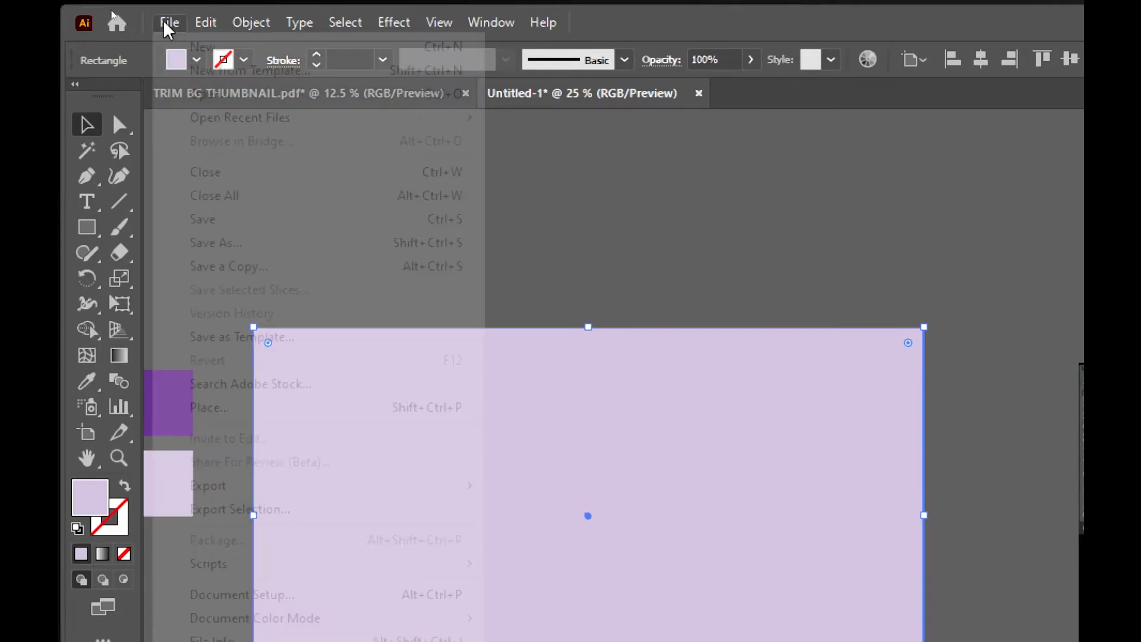
click(632, 173)
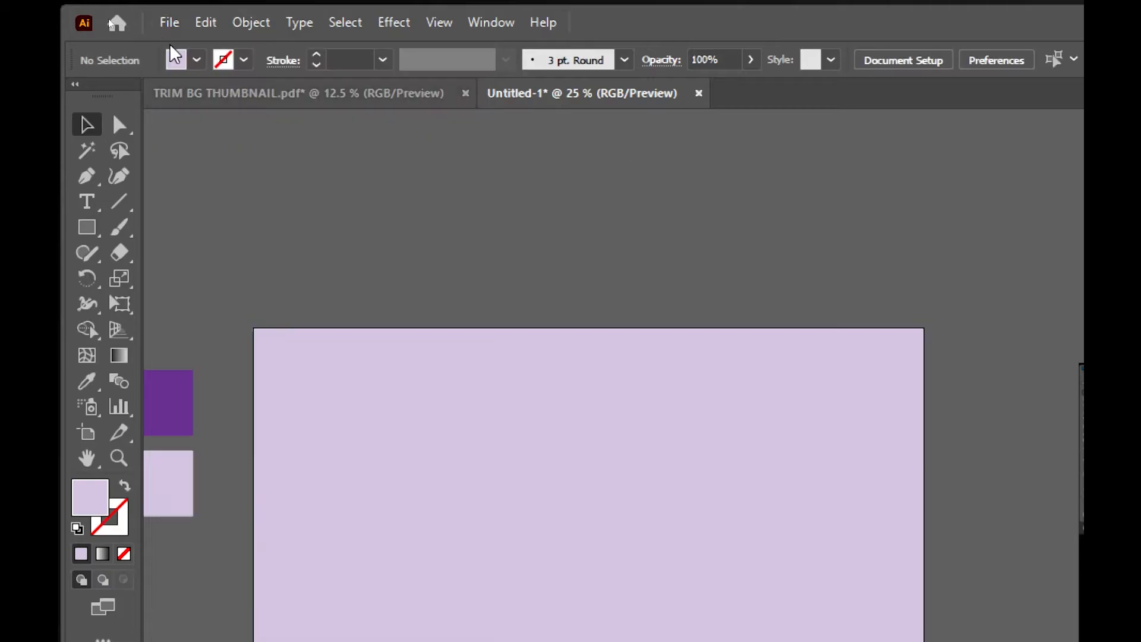
click(196, 60)
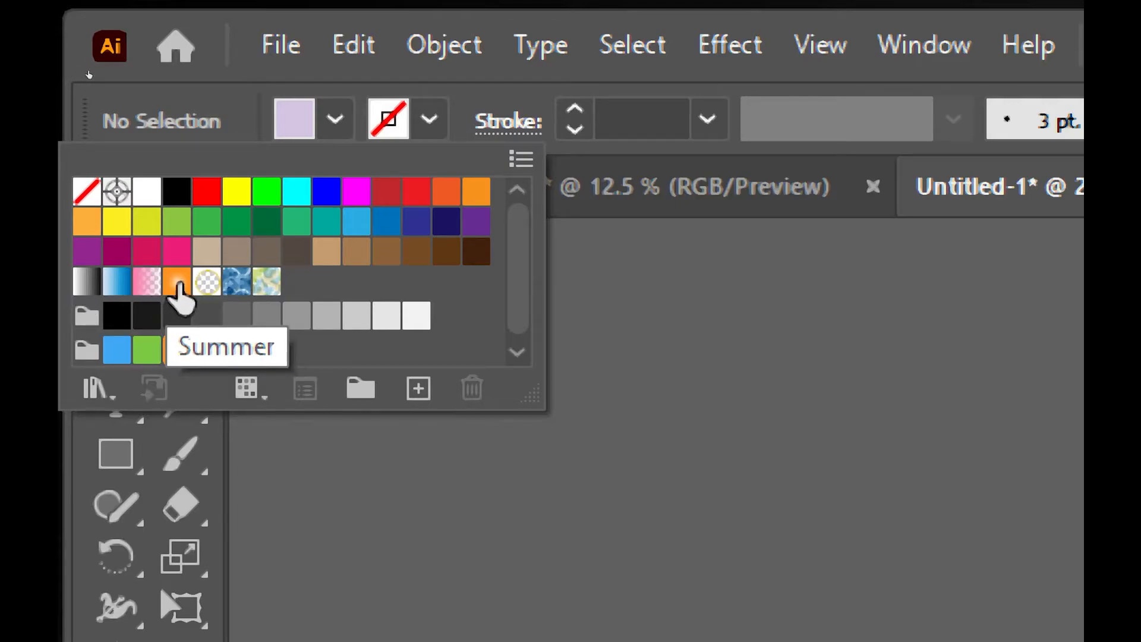
click(87, 282)
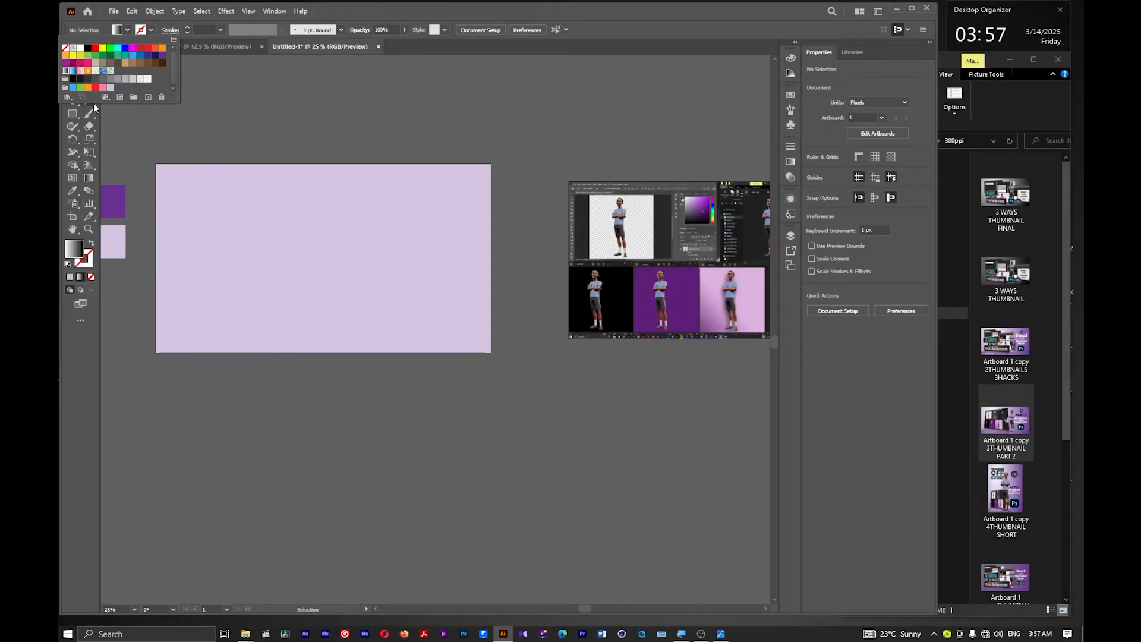
Fill the artboard-sized rectangle with the White, Black gradient swatch
click(240, 178)
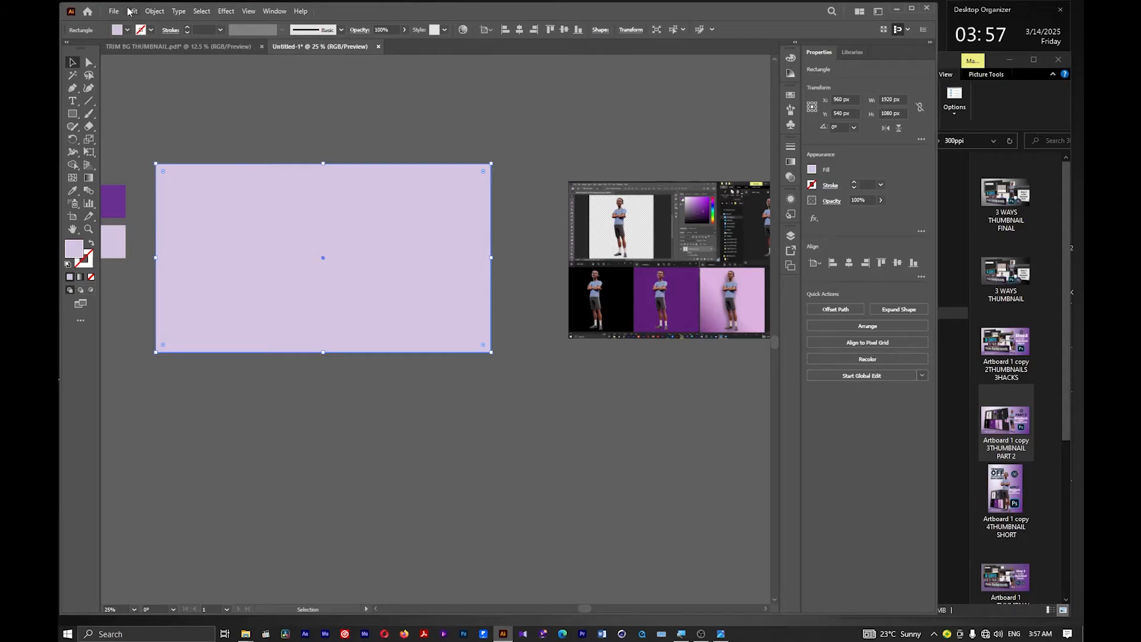
click(127, 30)
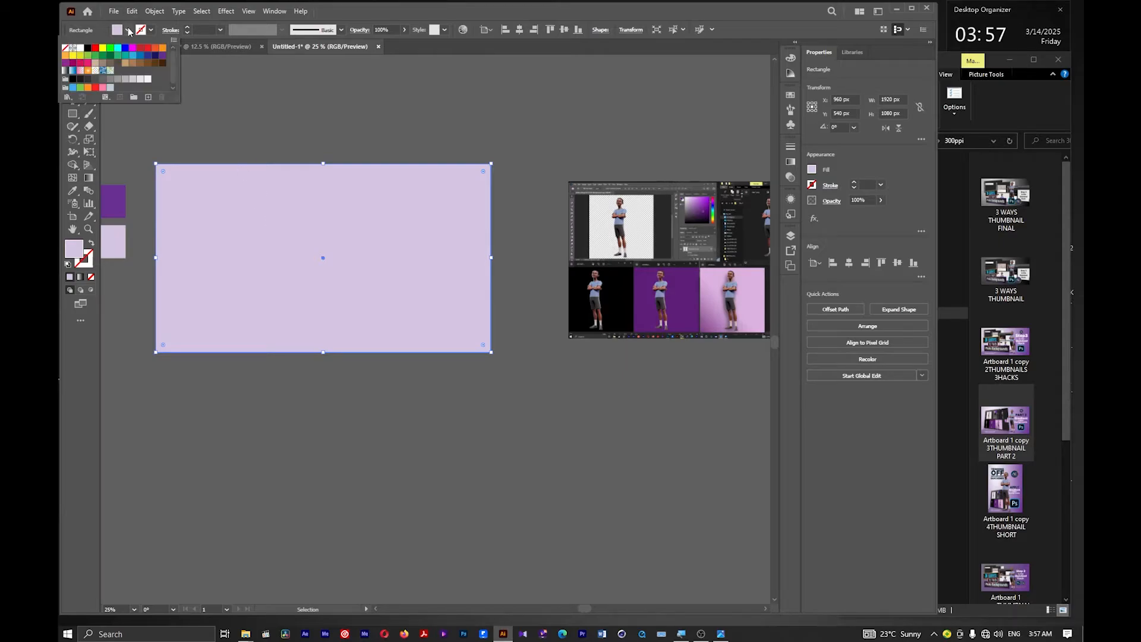
click(66, 70)
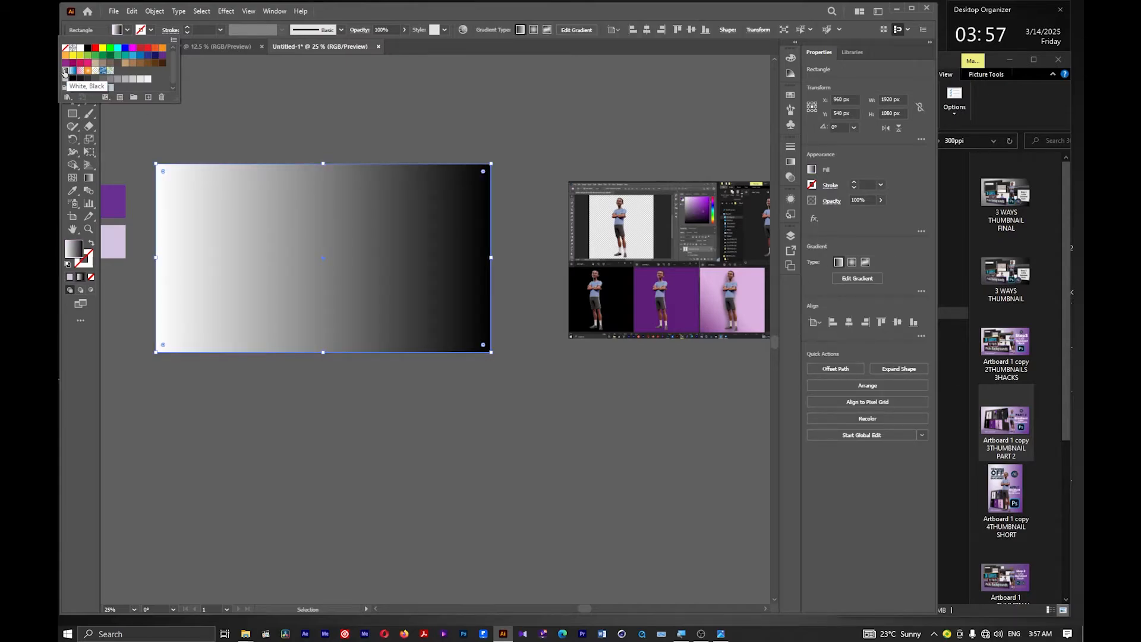
click(273, 150)
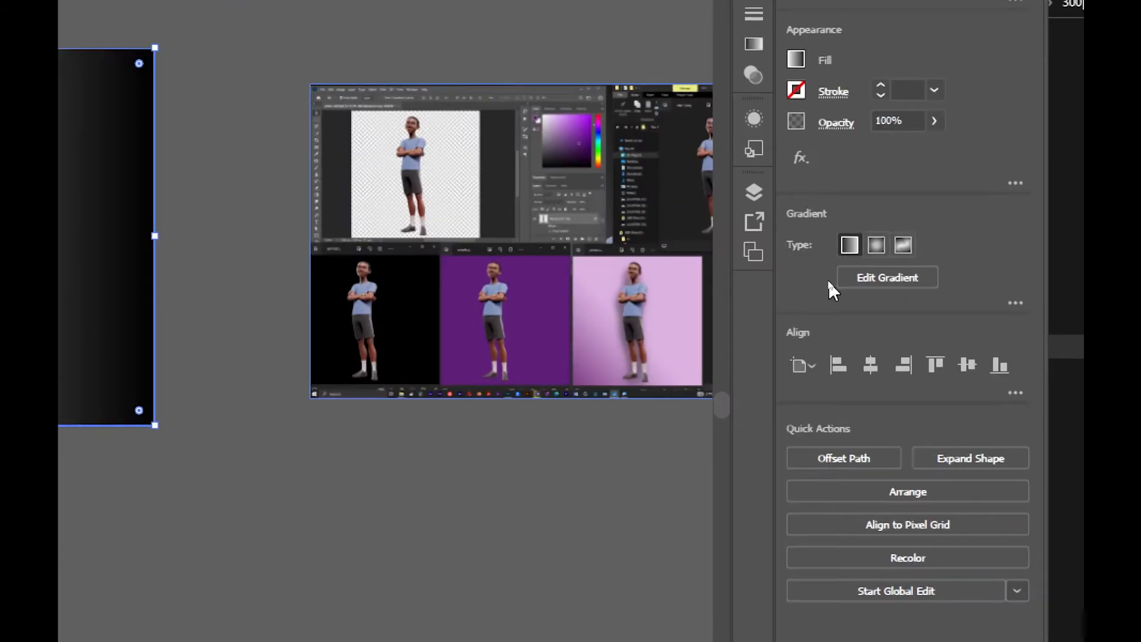
Edit the rectangle's gradient and recolor its black end stop with the dark purple sampled from the upper swatch square
click(907, 277)
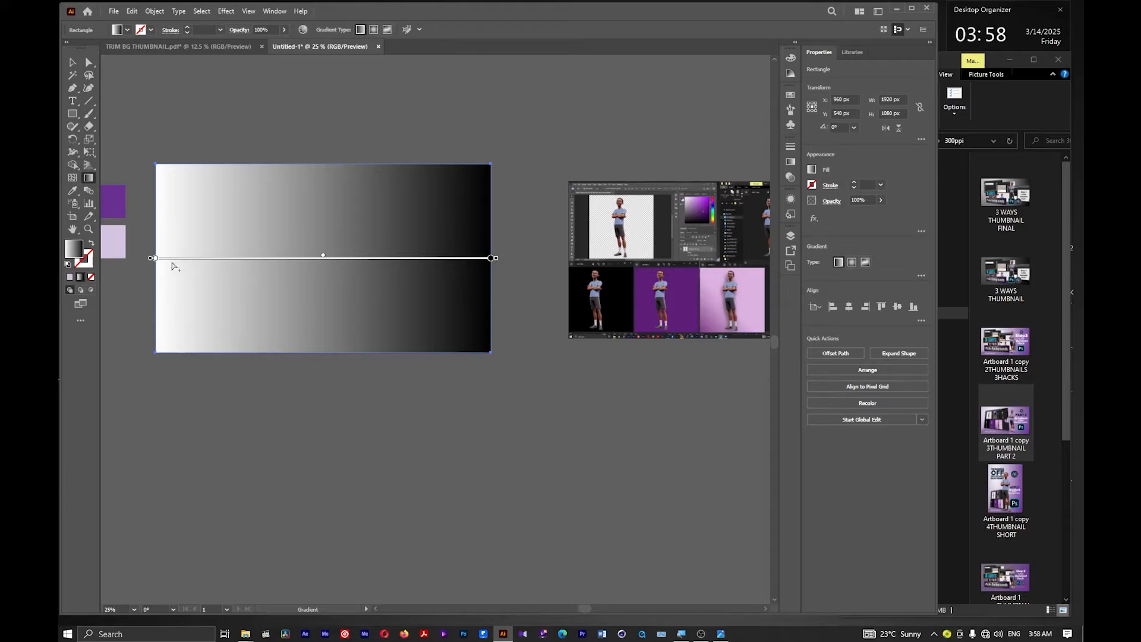
scroll(216, 259, left, 6)
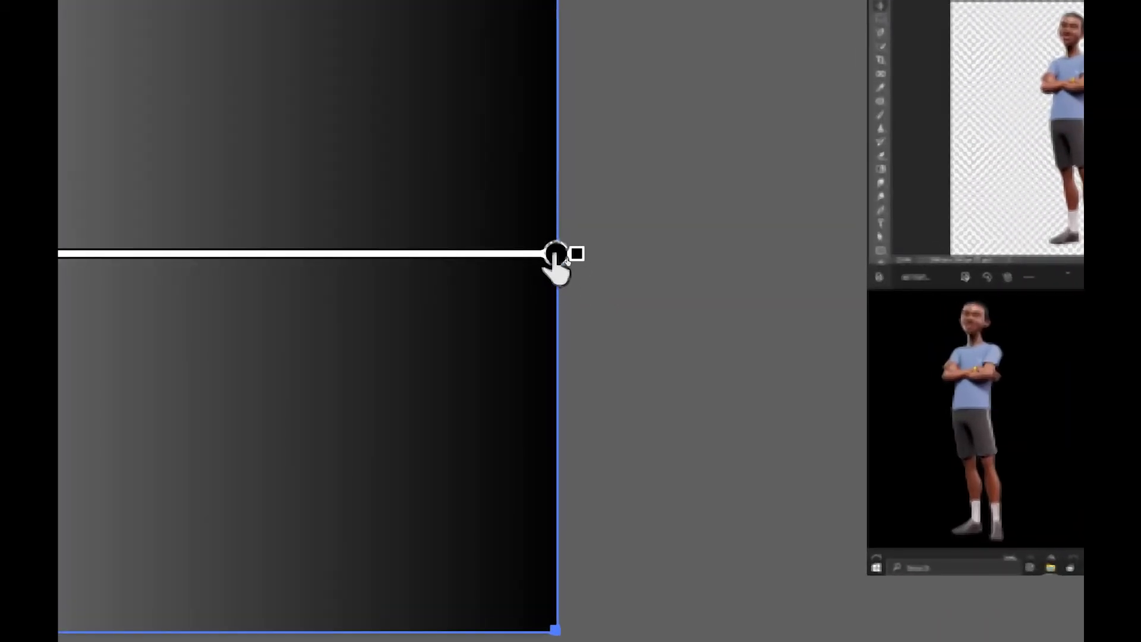
double_click(556, 256)
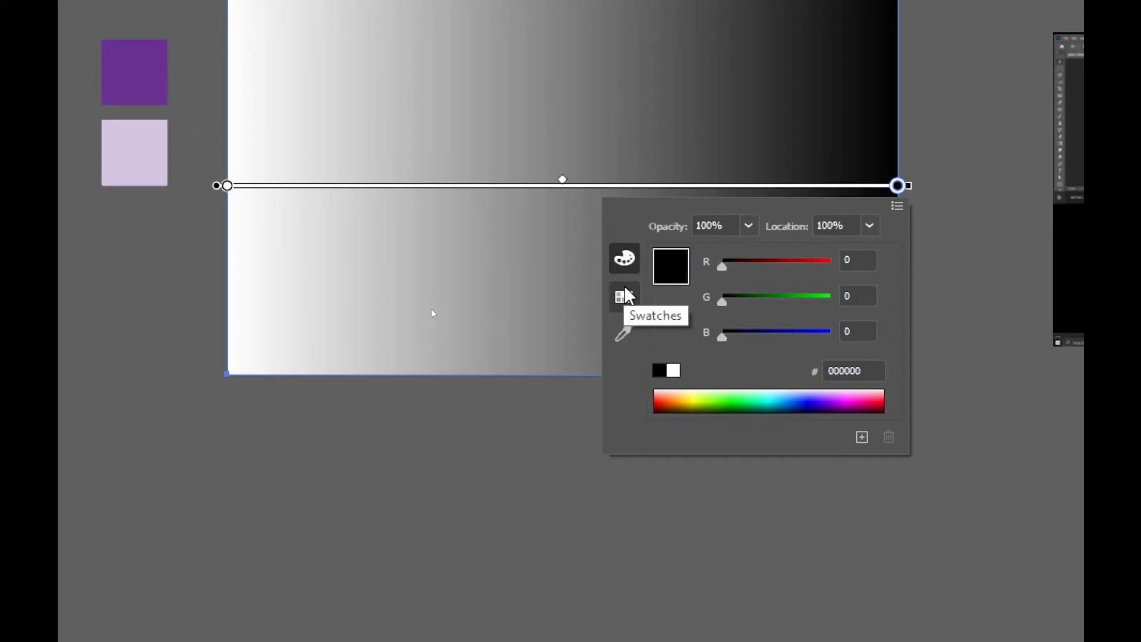
click(623, 333)
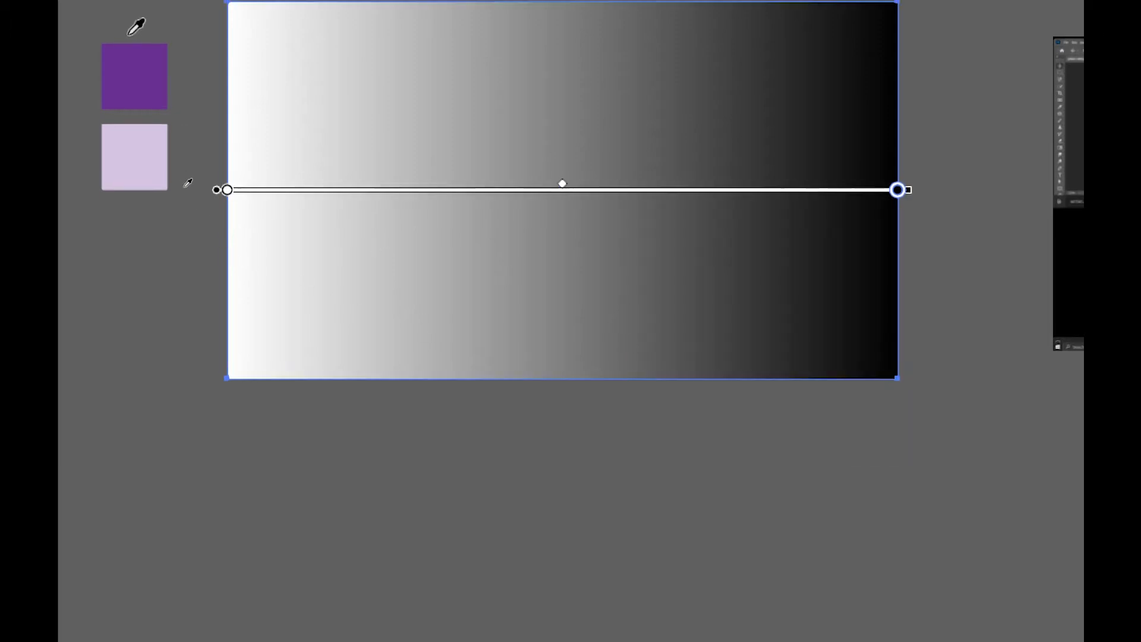
click(138, 72)
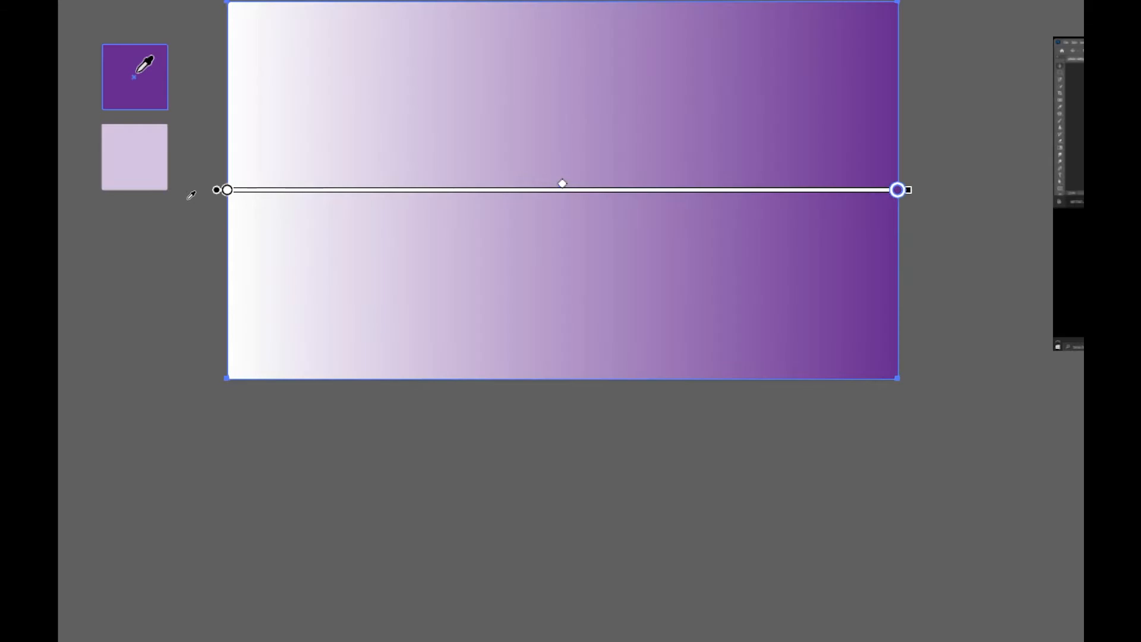
Recolor the gradient's white start stop with the lavender sampled from the lower swatch square and finish editing the gradient
double_click(227, 191)
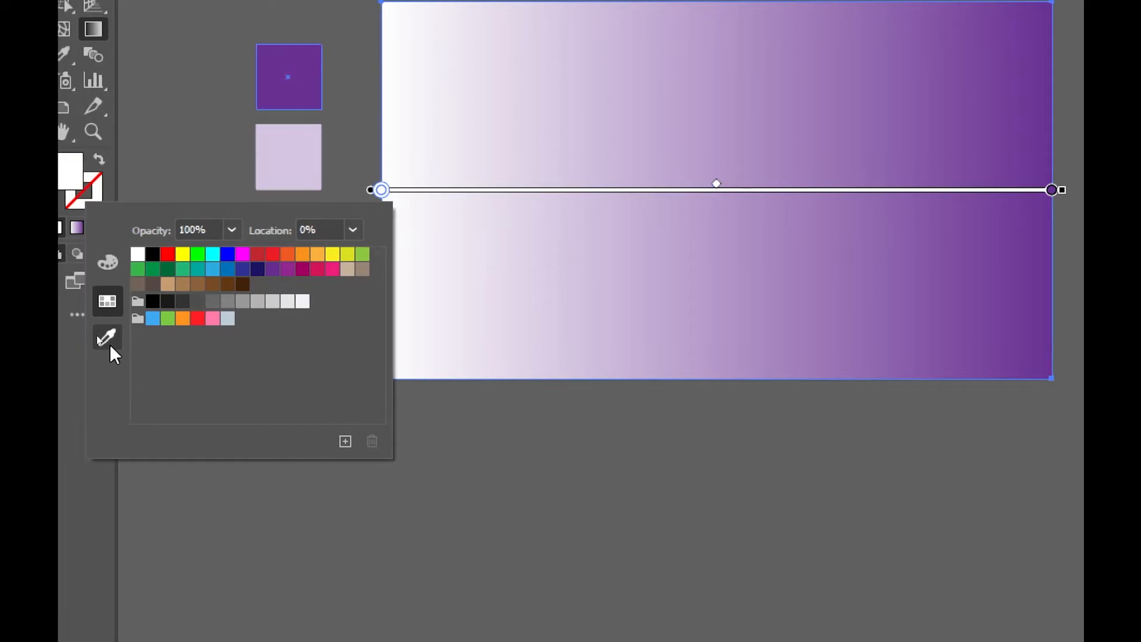
click(106, 339)
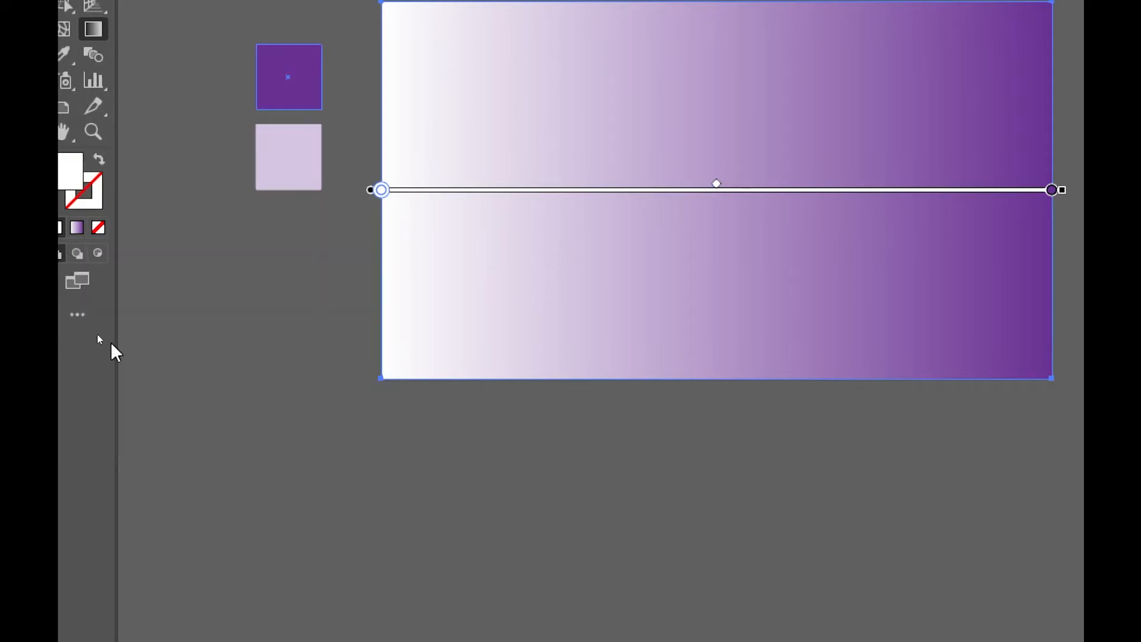
click(280, 170)
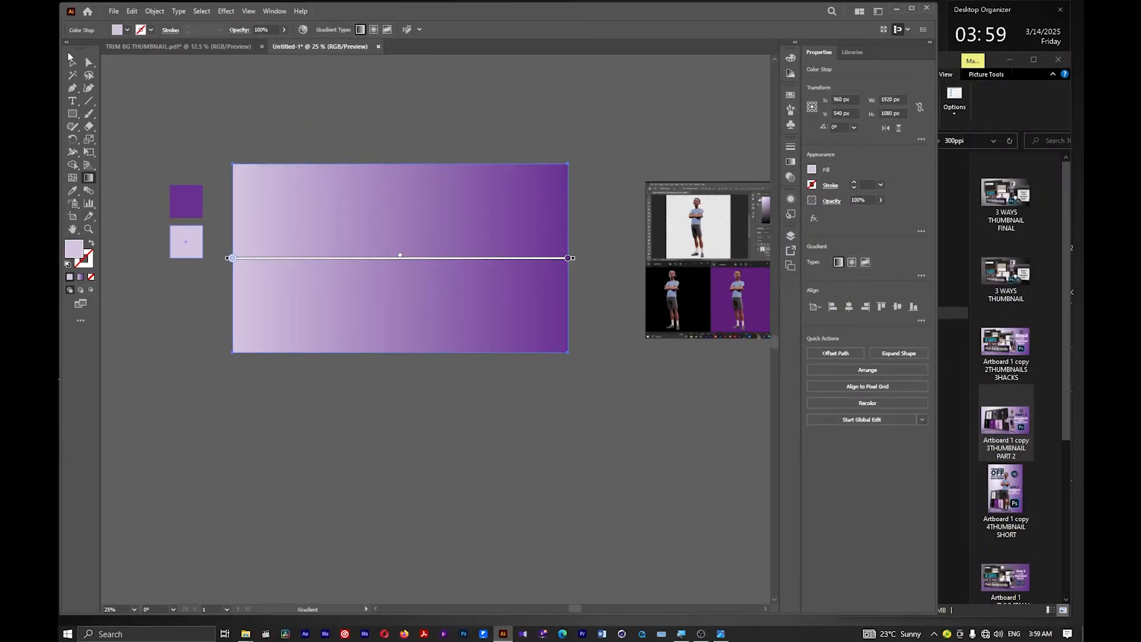
click(72, 62)
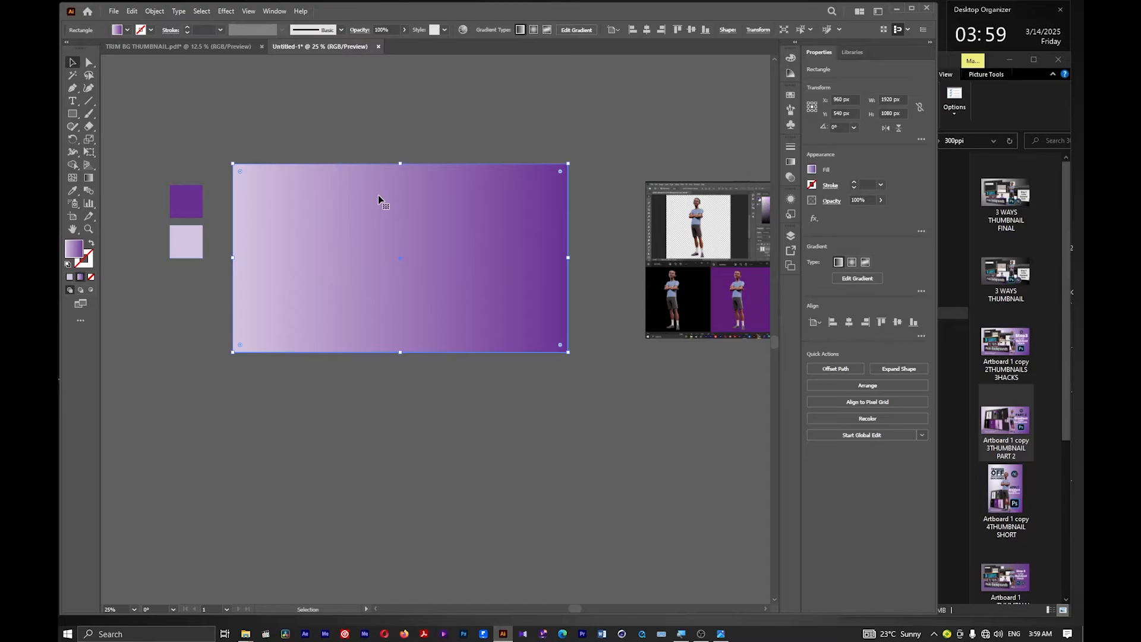
Bring the reference thumbnail closer above the gradient rectangle and compare its background with the rectangle
scroll(389, 199, up, 2)
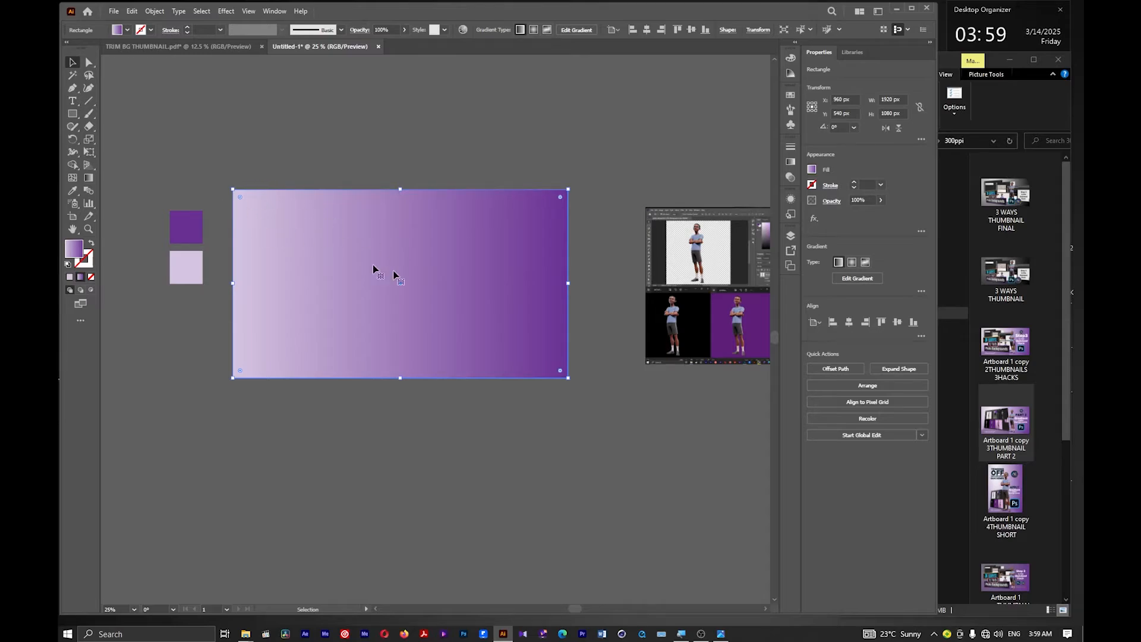
scroll(463, 275, down, 3)
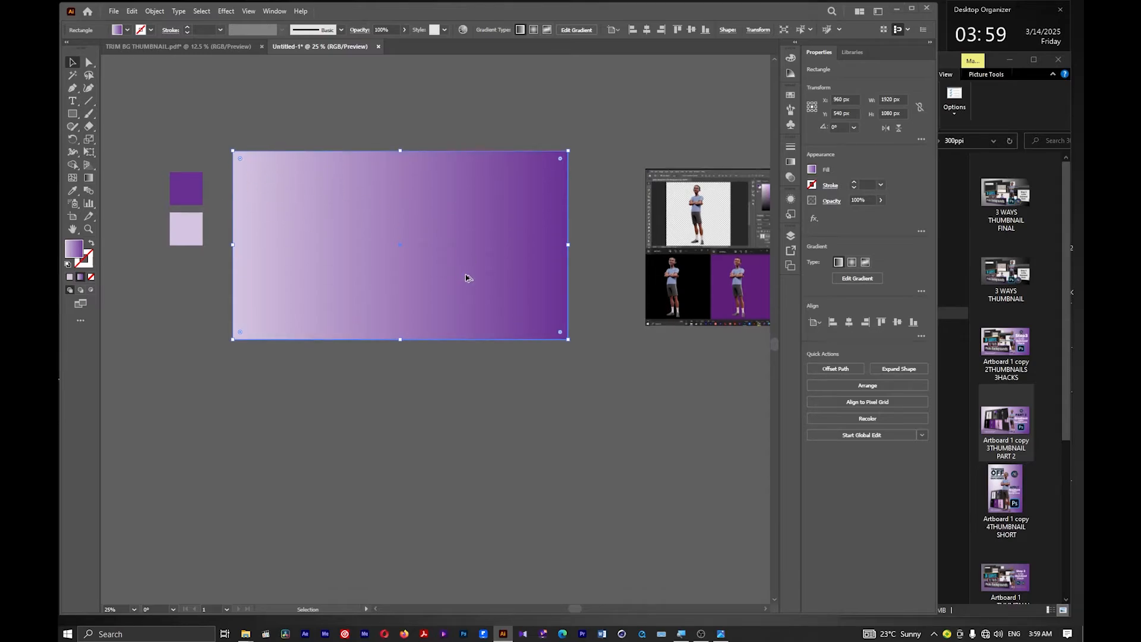
scroll(461, 255, down, 4)
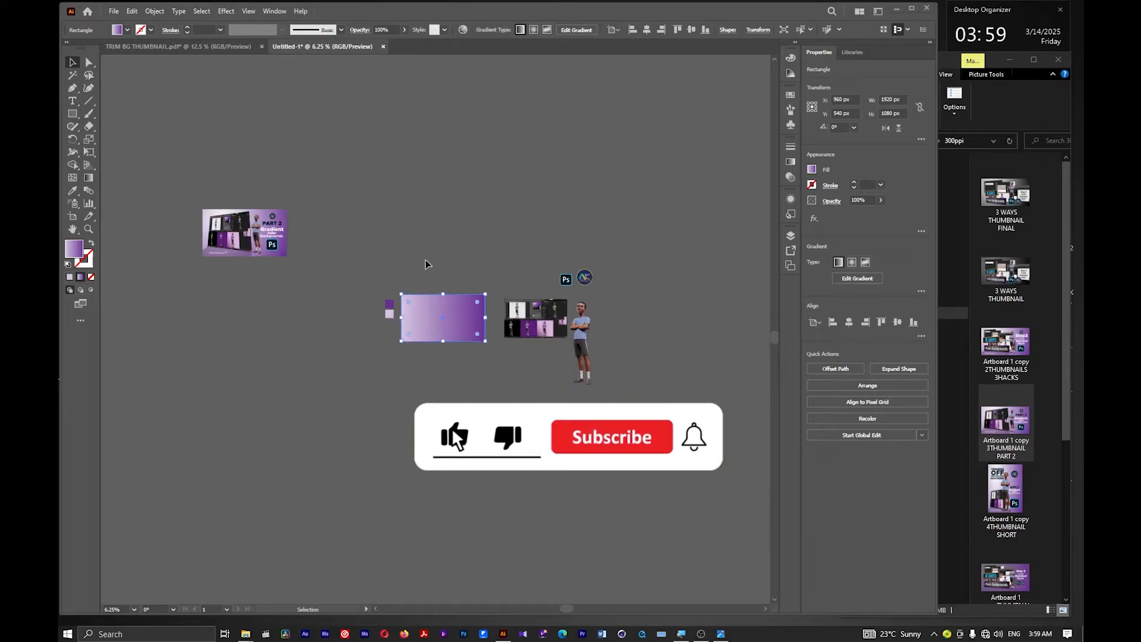
drag(285, 238, 412, 235)
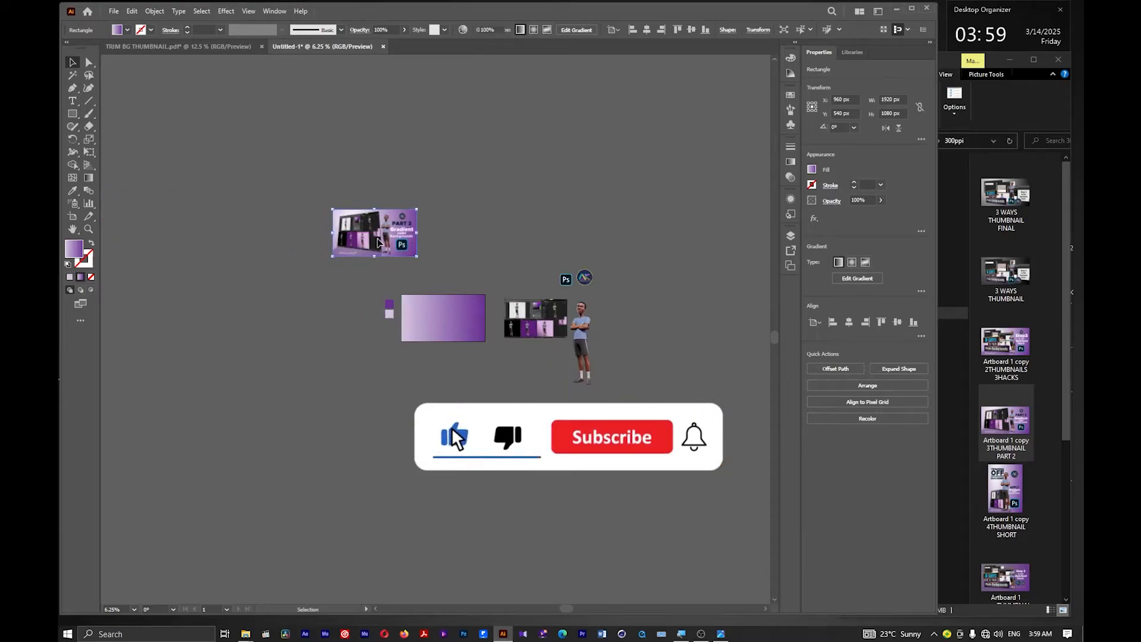
scroll(375, 241, up, 4)
scroll(355, 189, up, 2)
scroll(351, 199, down, 1)
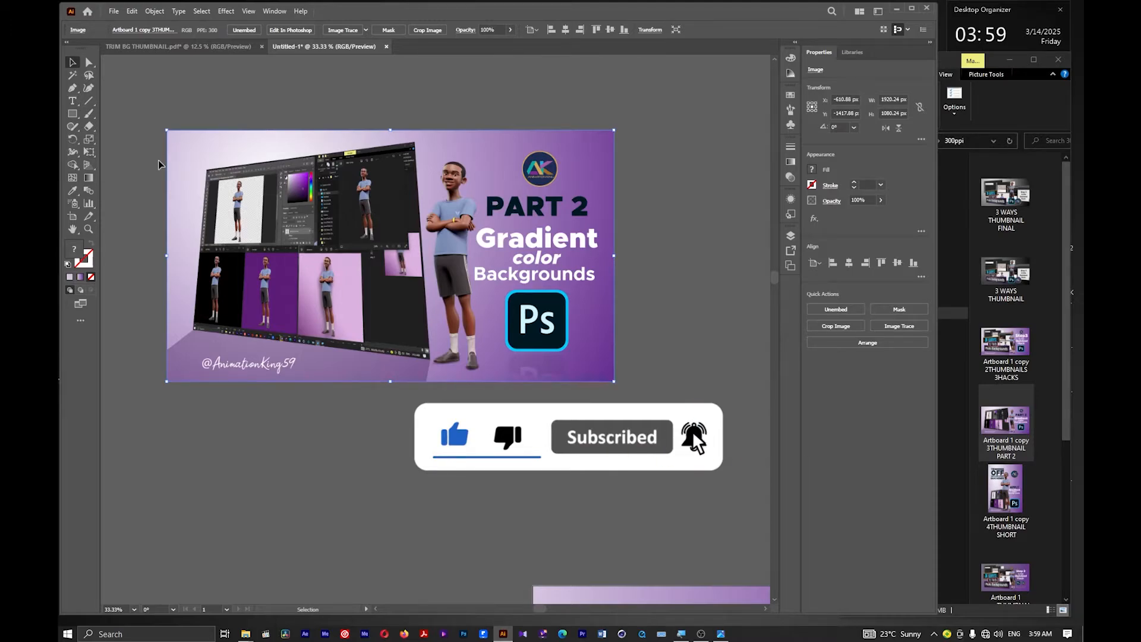
scroll(159, 161, down, 2)
scroll(238, 216, down, 3)
scroll(319, 168, up, 3)
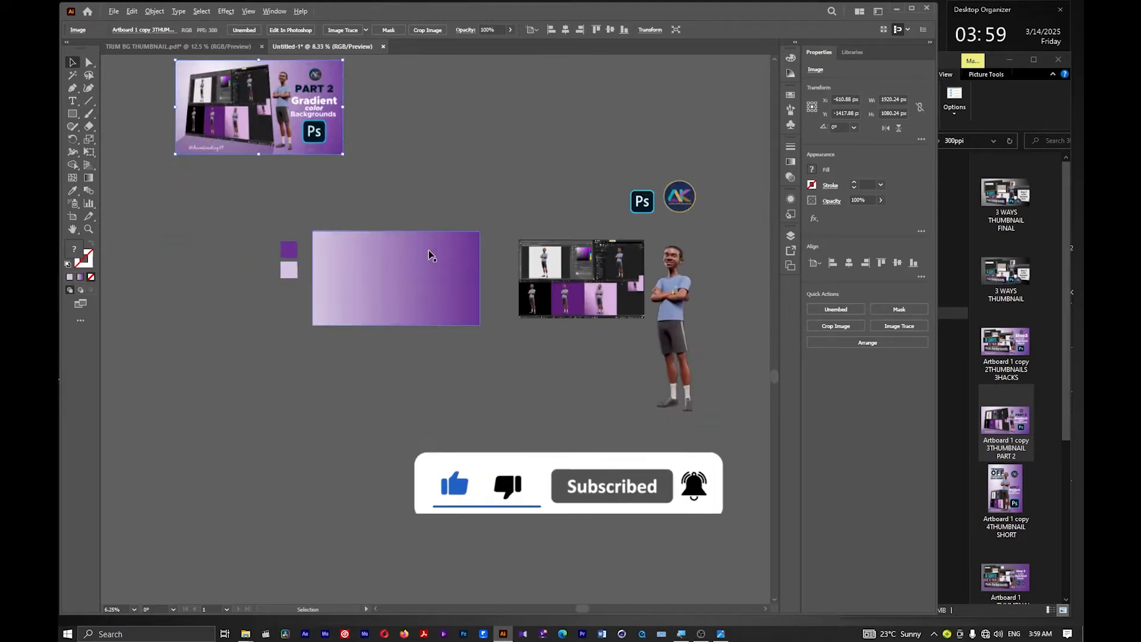
scroll(430, 254, down, 3)
Move the reference thumbnail far up and to the left of the artboard, and select the gradient rectangle
drag(344, 194, 188, 120)
scroll(418, 271, up, 5)
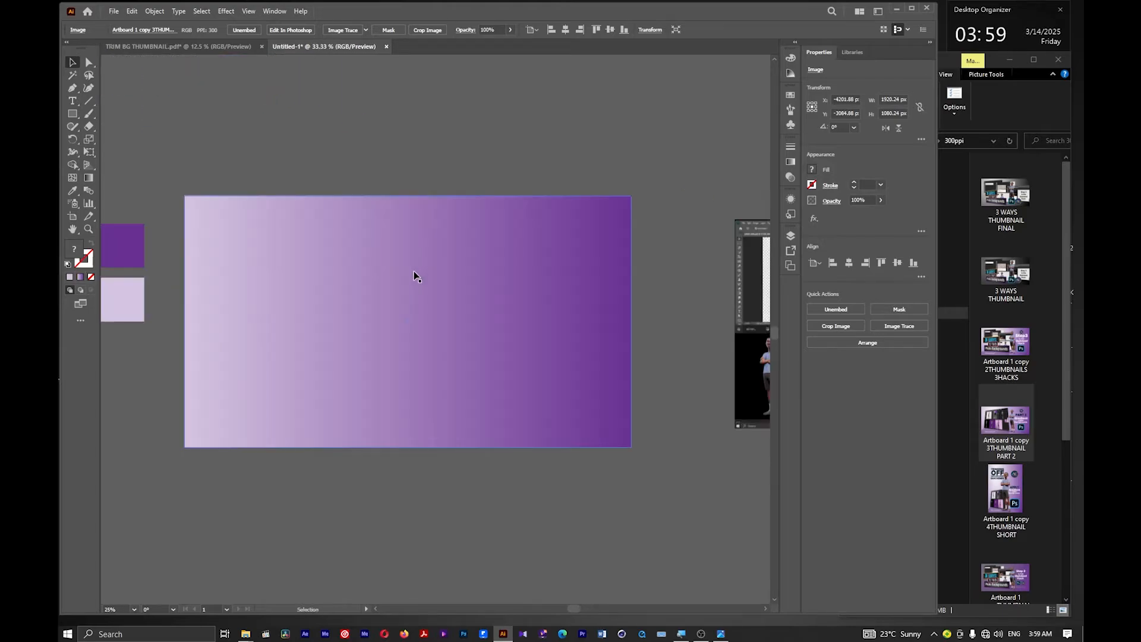
click(506, 265)
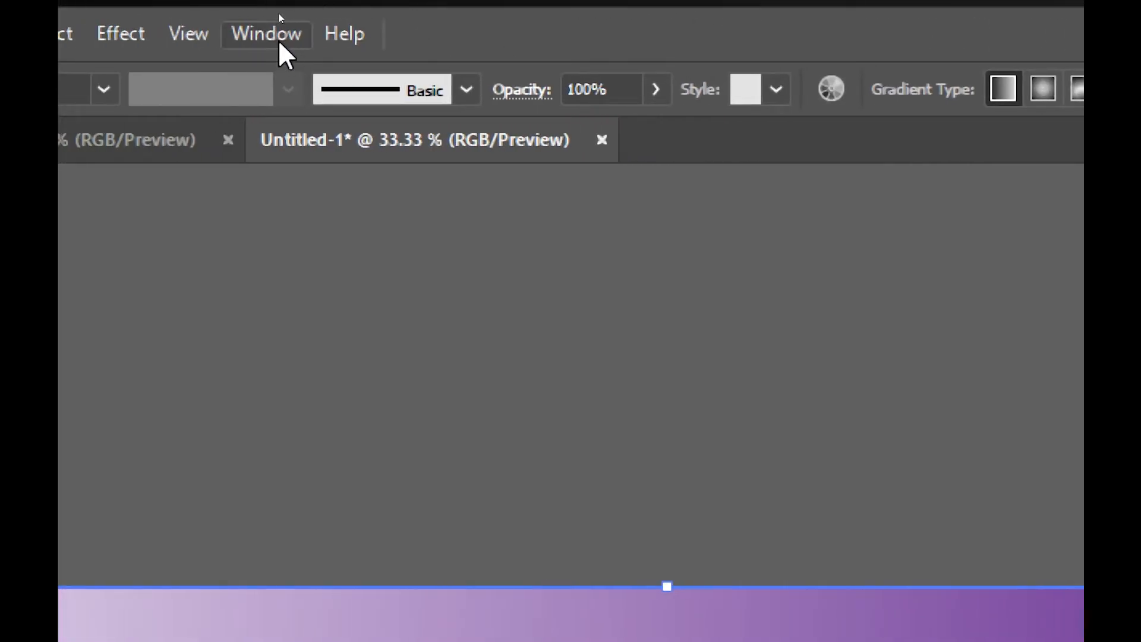
Show the gradient settings and change the rectangle's lavender-to-purple gradient to a radial gradient
click(279, 43)
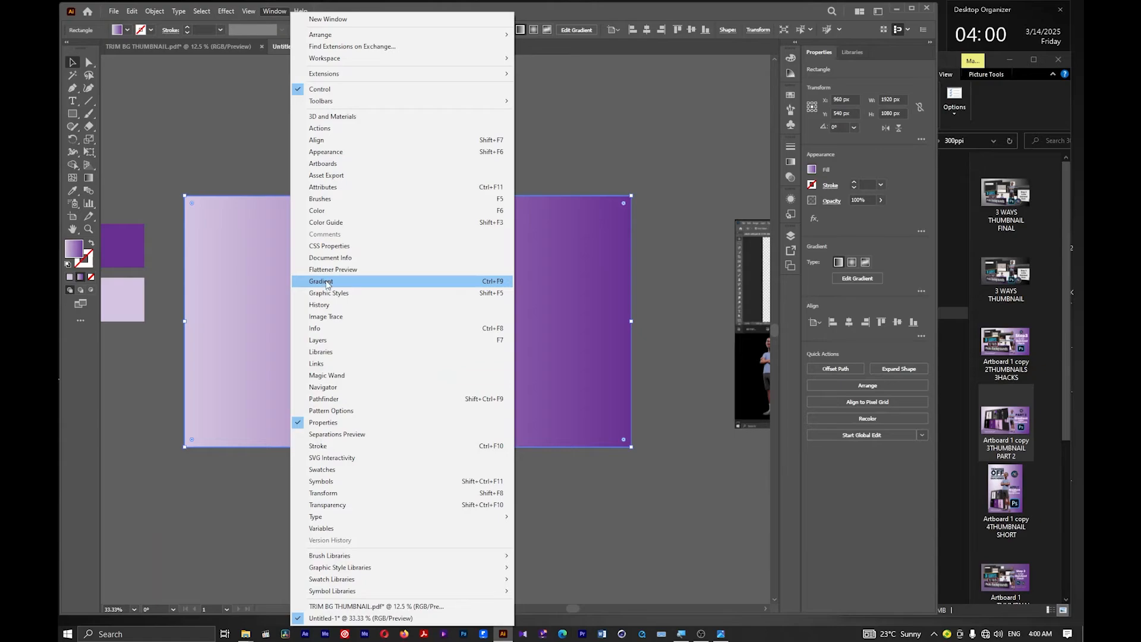
click(326, 282)
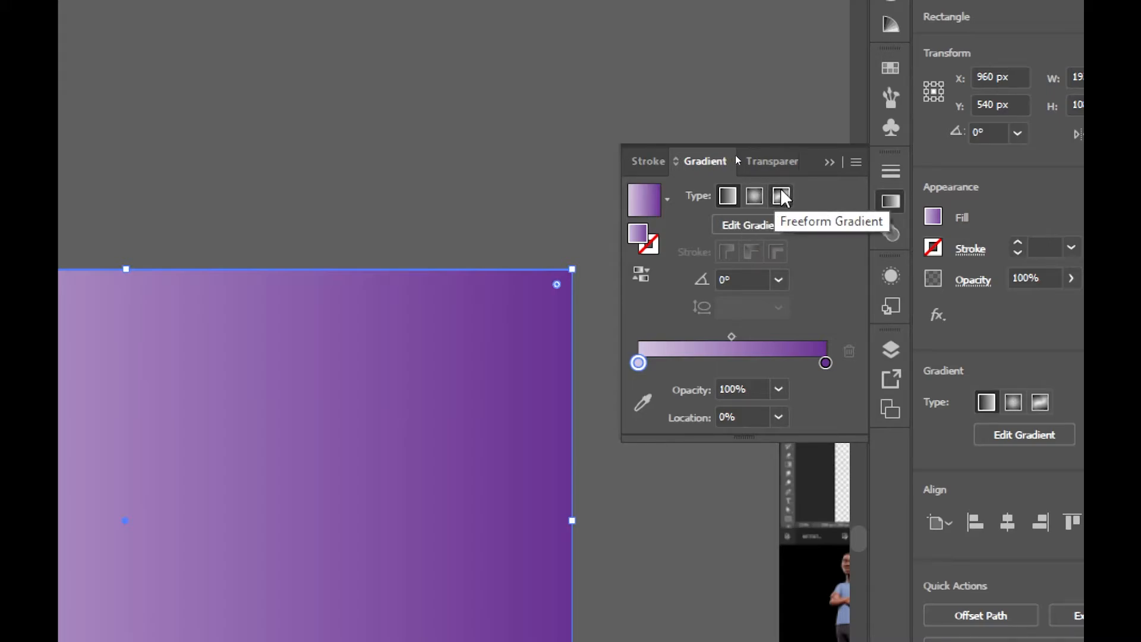
click(752, 193)
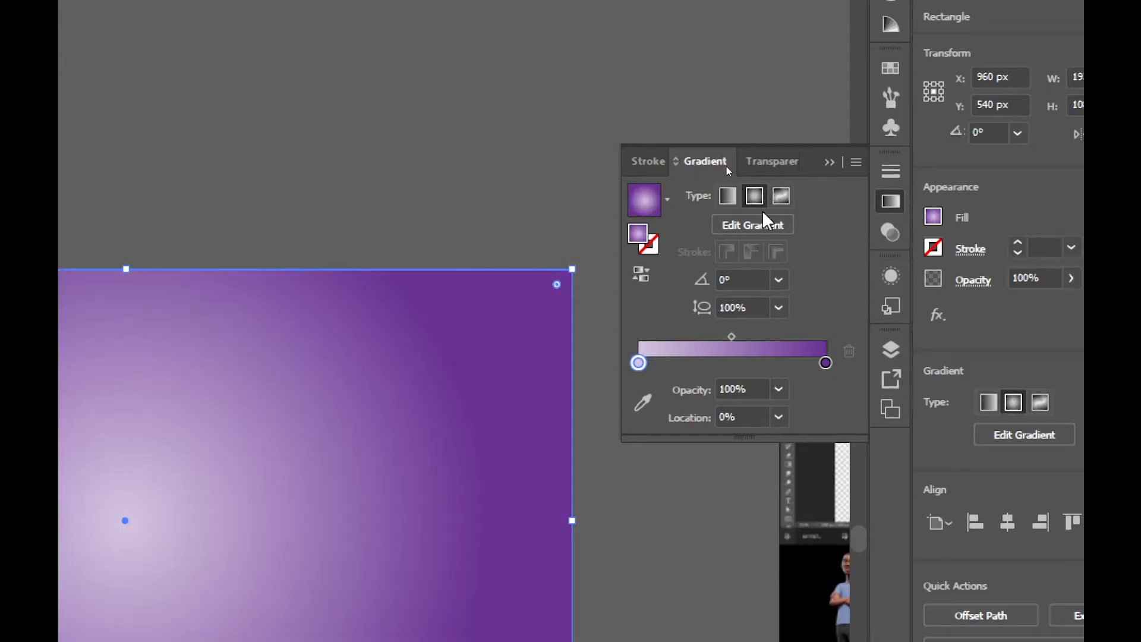
Move the radial gradient's lavender stop to a location of about 28%
key(super)
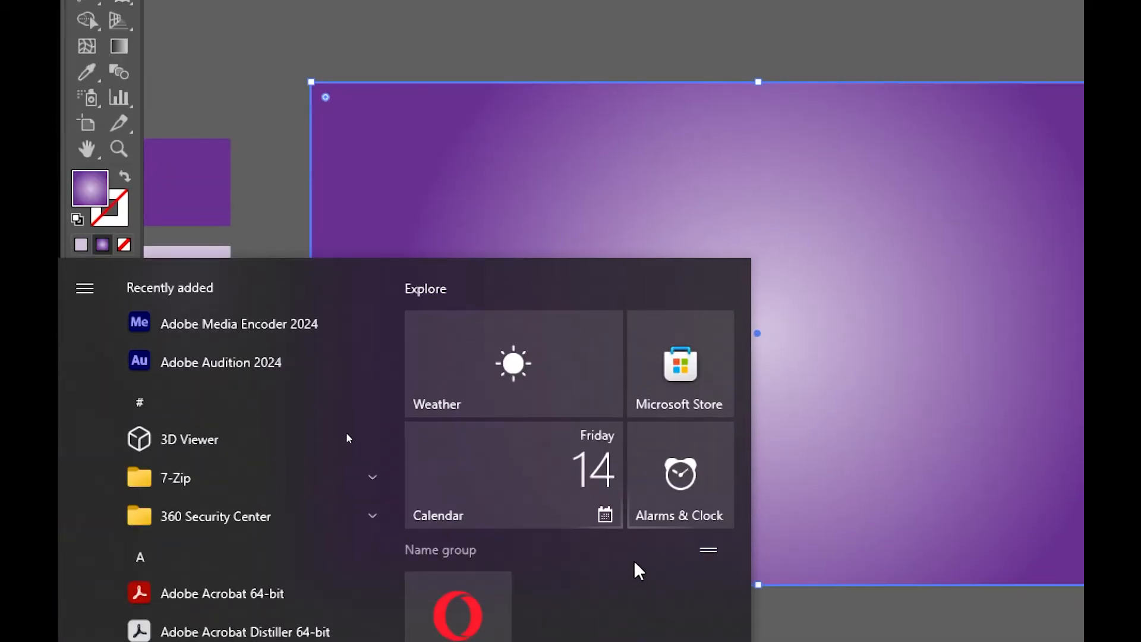
click(910, 479)
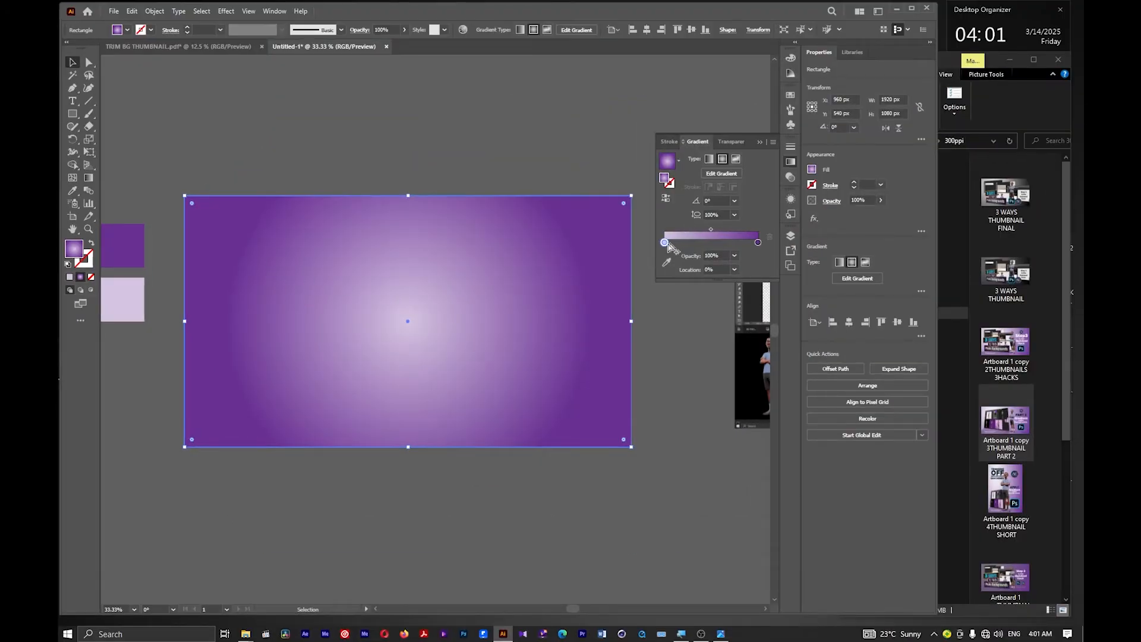
drag(665, 243, 723, 241)
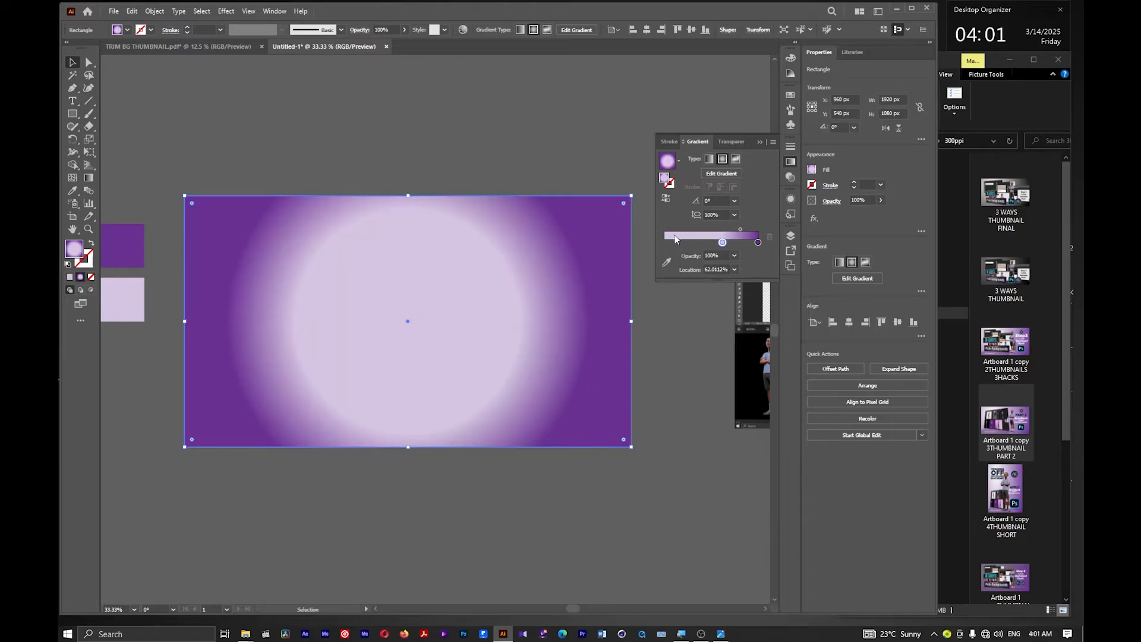
drag(721, 241, 696, 242)
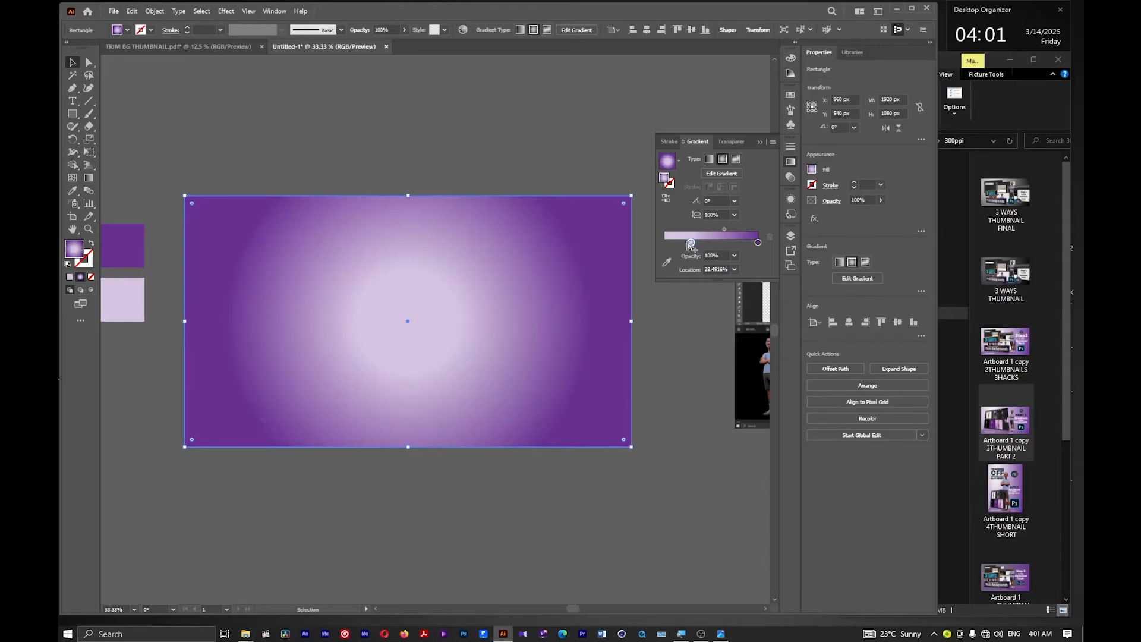
Angle the radial gradient about -15°, centre it in the rectangle's upper-left area and stretch its purple end past the right edge
click(851, 281)
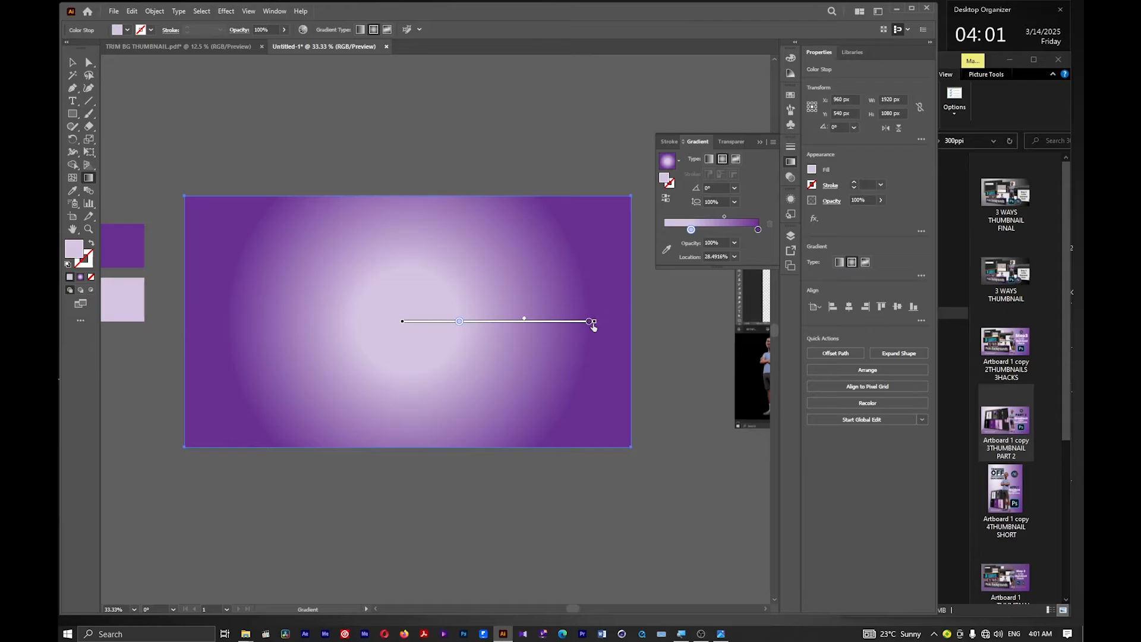
mouse_move(593, 322)
mouse_down()
mouse_move(667, 321)
mouse_move(582, 323)
mouse_move(505, 288)
mouse_move(496, 265)
mouse_move(632, 316)
mouse_move(626, 361)
mouse_move(650, 367)
mouse_move(504, 331)
mouse_move(552, 344)
mouse_up()
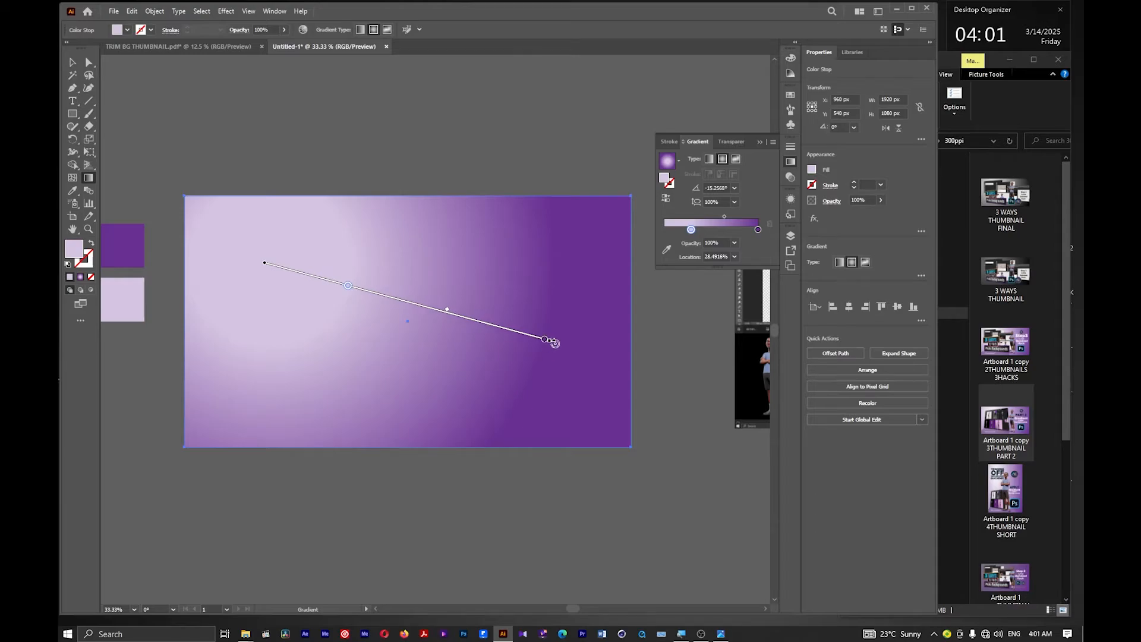
mouse_move(551, 347)
mouse_down()
mouse_move(683, 387)
mouse_move(726, 417)
mouse_up()
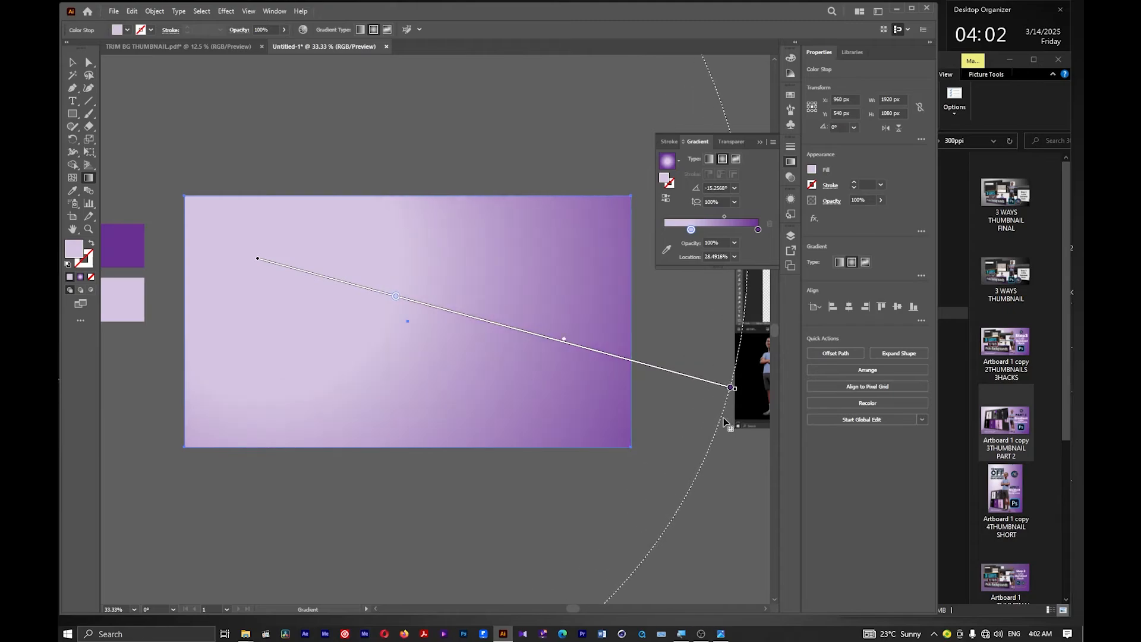
scroll(476, 333, down, 1)
key(super)
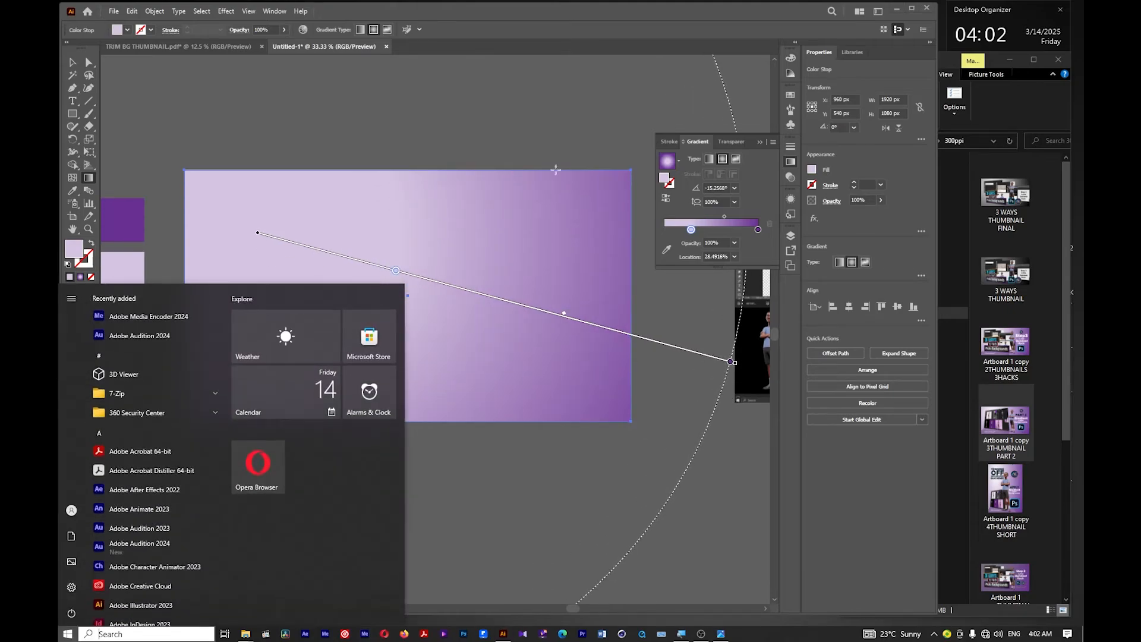
click(73, 62)
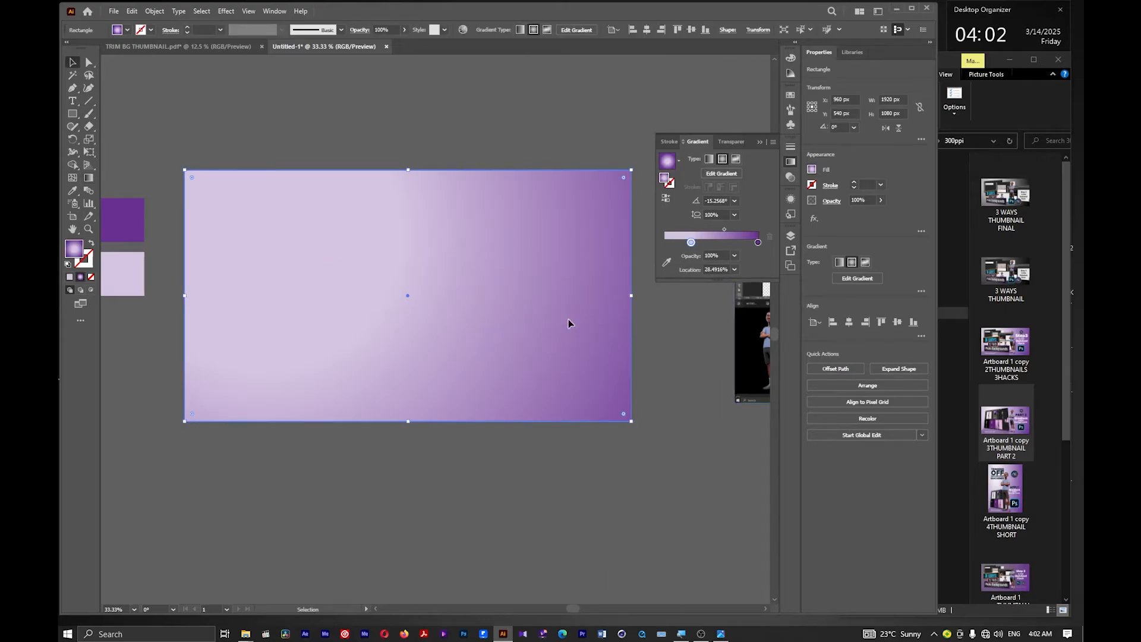
Shift the whole radial gradient up and left so its centre sits just above the rectangle's upper-left corner, and deselect the rectangle
click(851, 279)
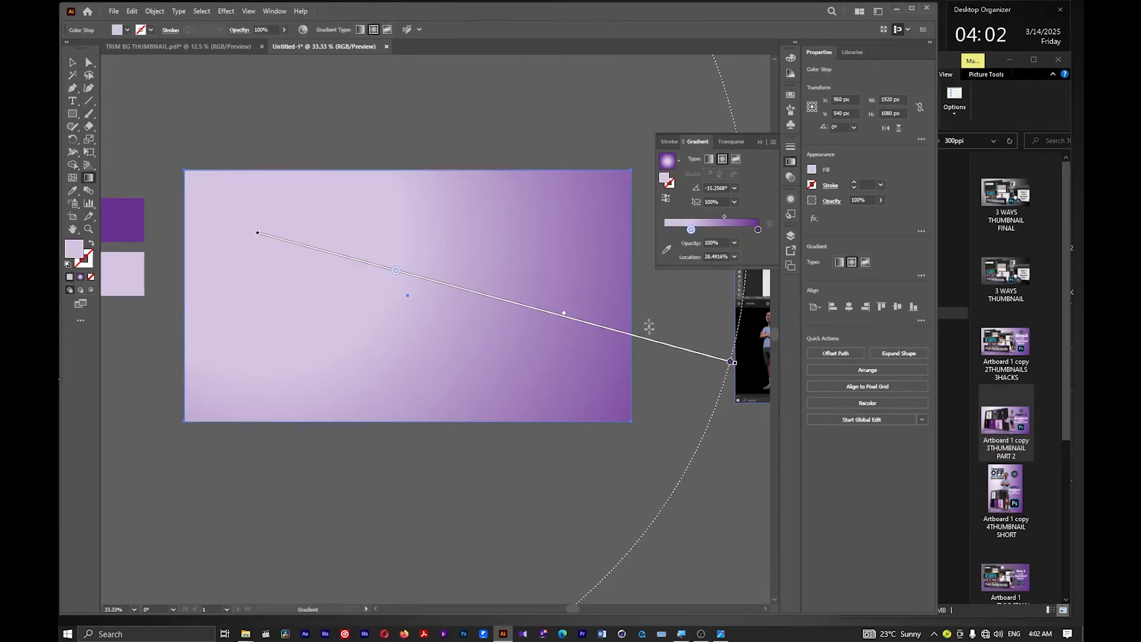
mouse_move(665, 347)
mouse_down()
mouse_move(594, 315)
mouse_move(609, 307)
mouse_move(601, 267)
mouse_up()
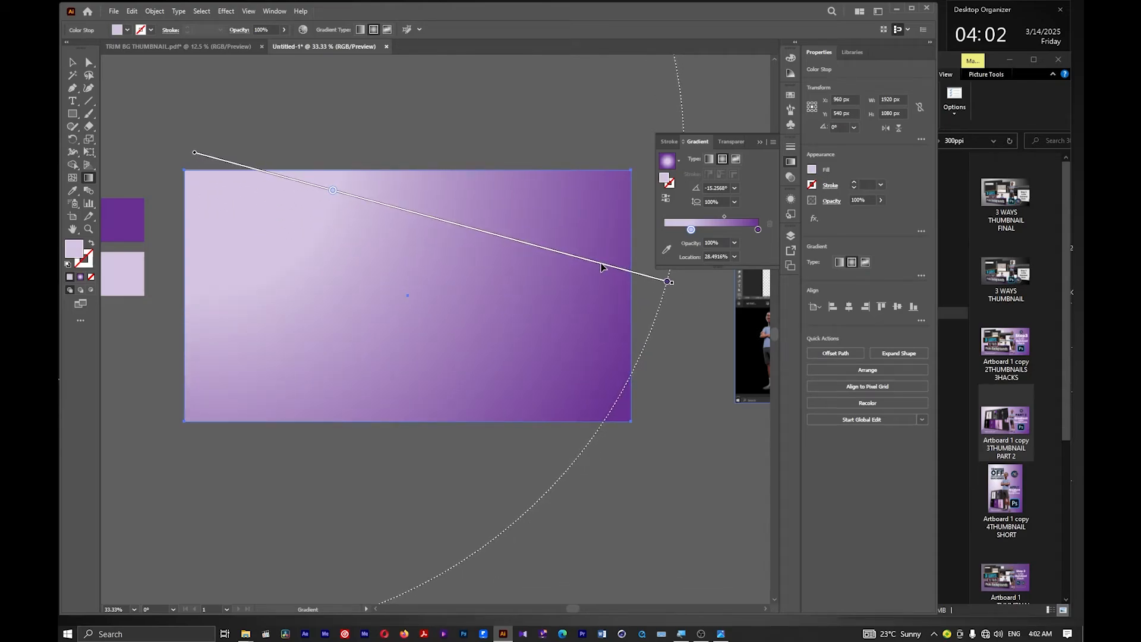
scroll(414, 312, down, 1)
key(super)
click(73, 62)
click(273, 71)
Move the character screenshot collage from beside the artboard onto the gradient rectangle
scroll(337, 247, down, 3)
key(super)
scroll(342, 222, up, 4)
key(super)
scroll(373, 178, down, 1)
drag(713, 312, 320, 346)
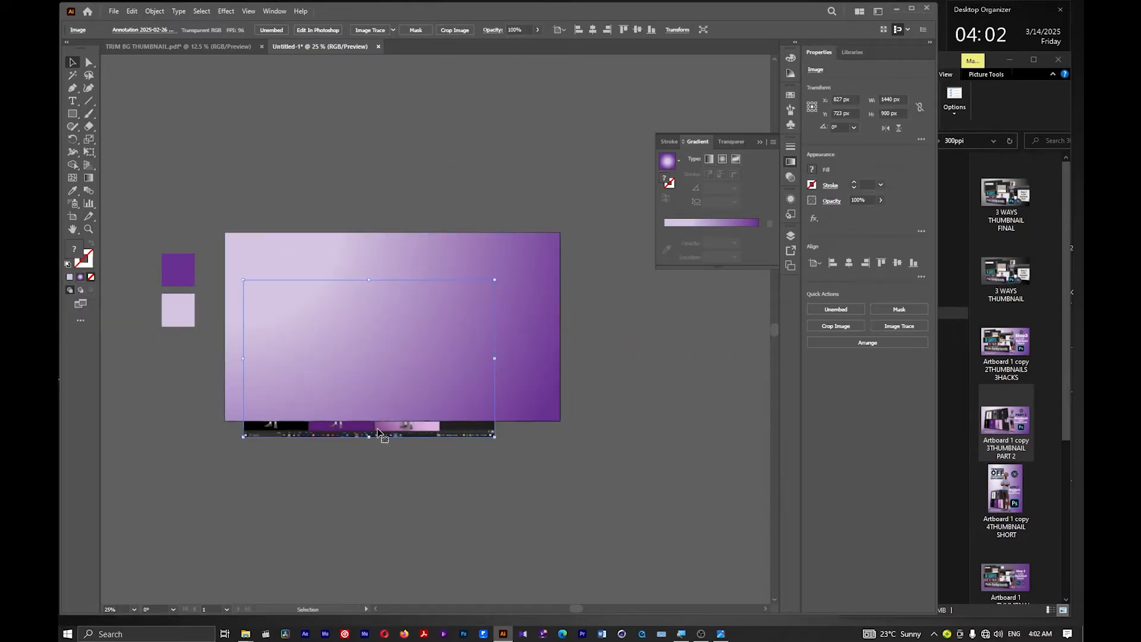
Send the gradient rectangle to the back, behind the screenshot collage
right_click(378, 429)
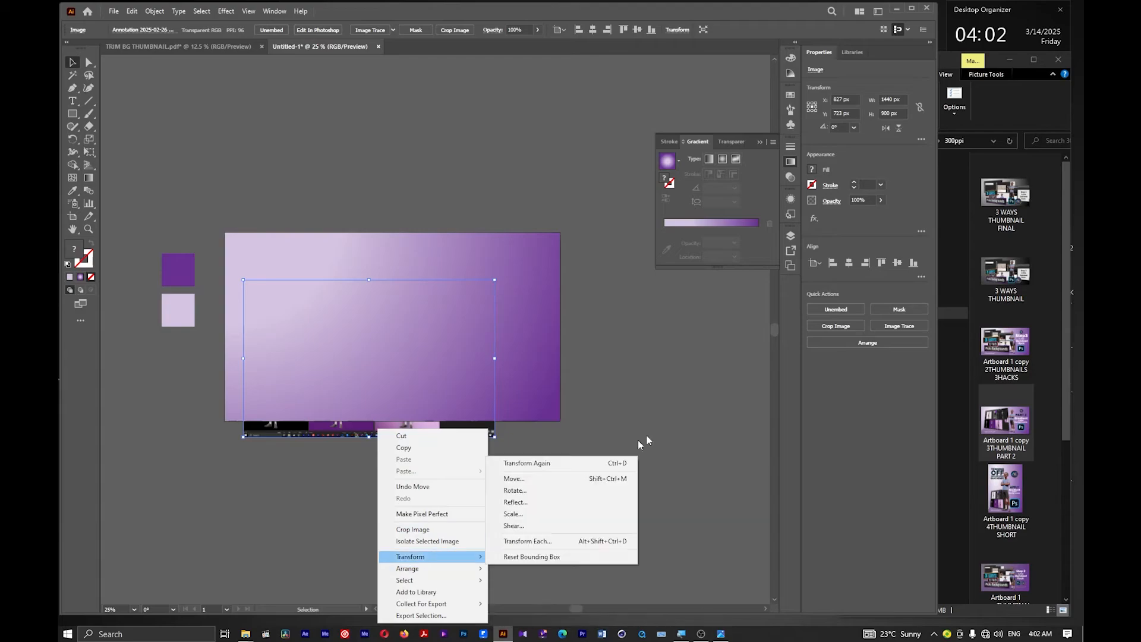
click(601, 364)
click(503, 263)
right_click(504, 262)
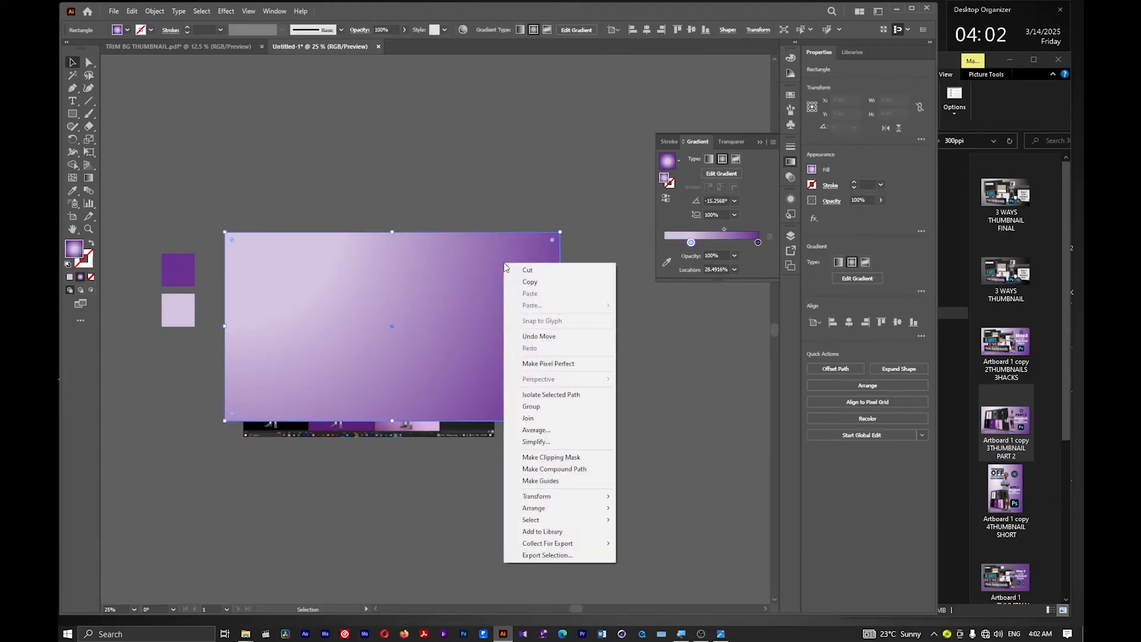
mouse_move(546, 498)
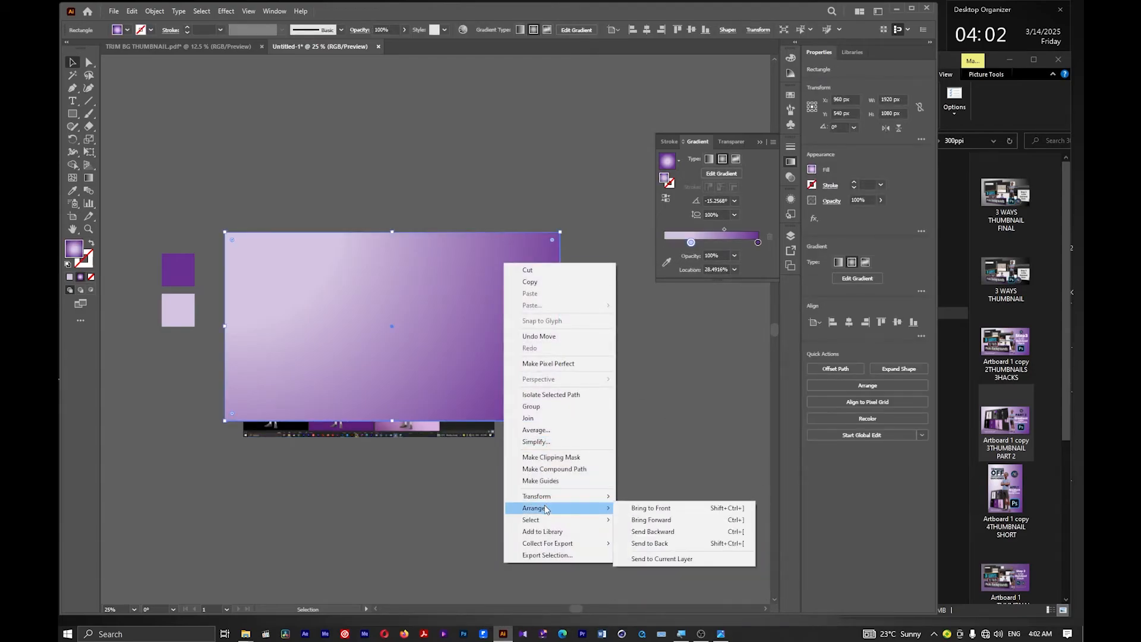
click(648, 544)
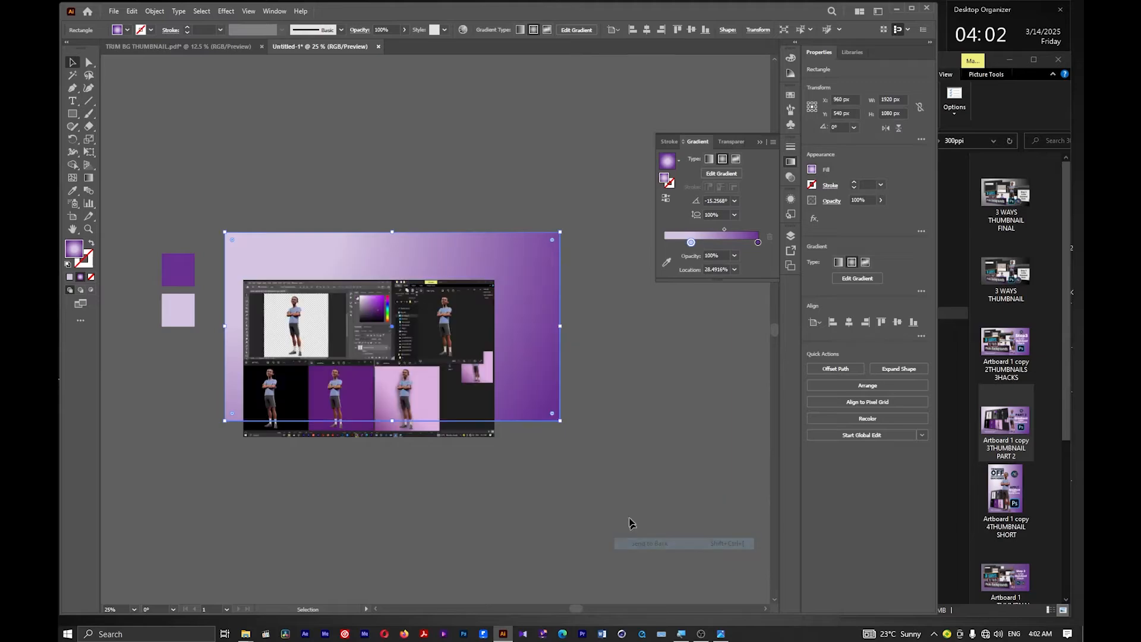
click(604, 400)
Nudge the screenshot collage slightly upward and examine it closely against the gradient background
mouse_move(411, 373)
mouse_down()
mouse_move(409, 322)
mouse_move(436, 377)
mouse_move(432, 366)
mouse_up()
scroll(402, 351, up, 3)
scroll(501, 328, down, 3)
scroll(473, 306, up, 6)
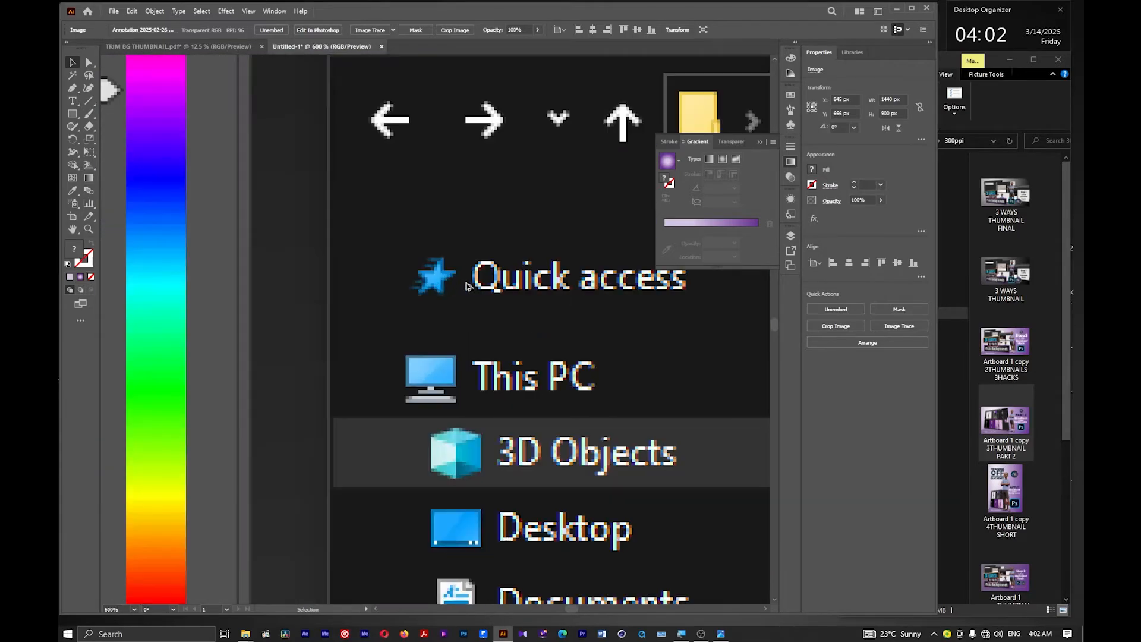
scroll(468, 286, down, 6)
scroll(433, 264, down, 1)
scroll(330, 289, down, 1)
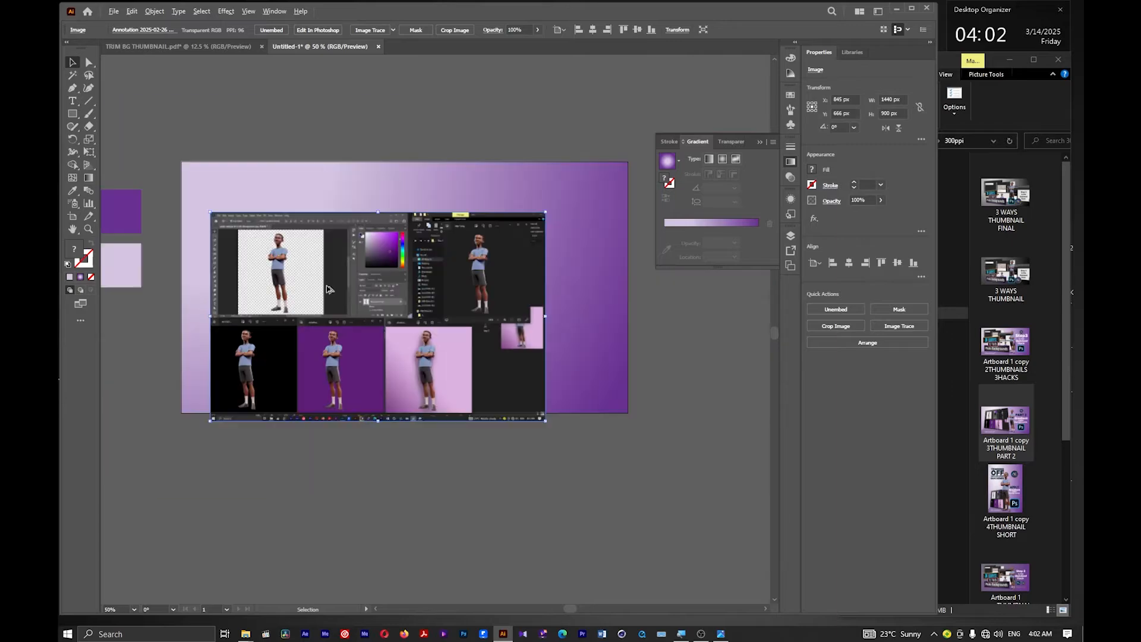
scroll(267, 252, up, 2)
scroll(247, 238, down, 1)
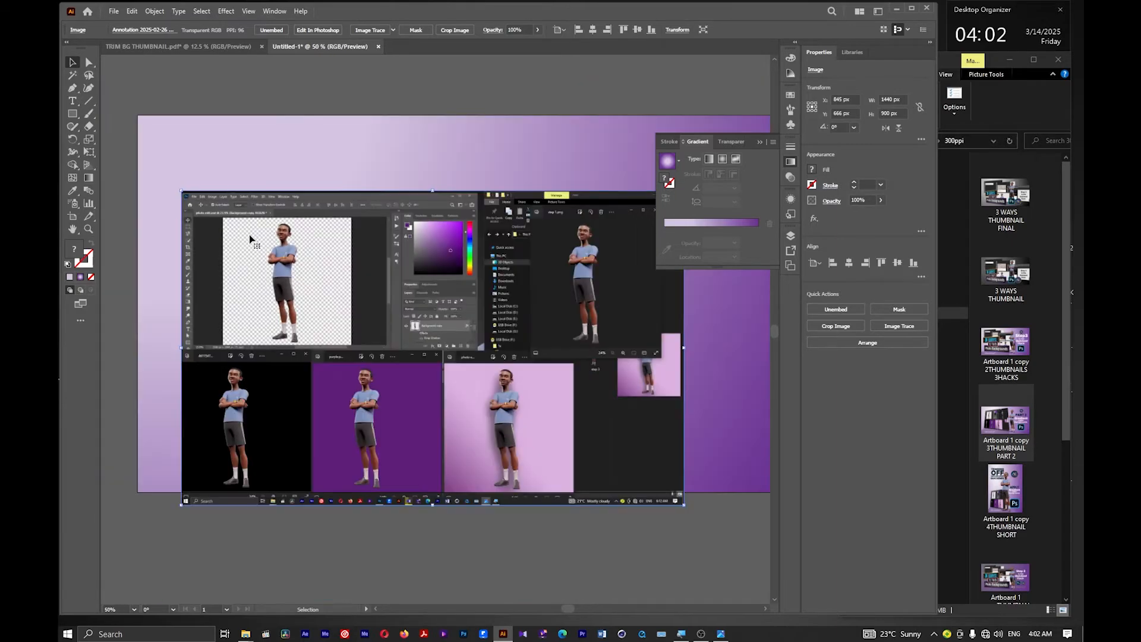
scroll(247, 238, down, 1)
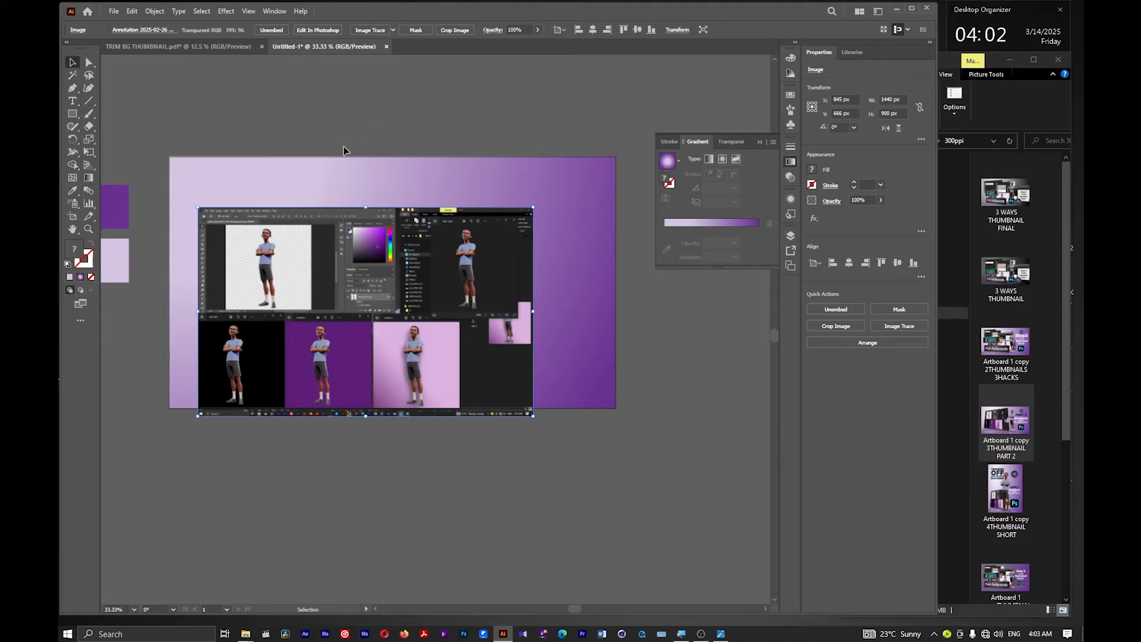
scroll(344, 150, up, 2)
Scale the screenshot collage down to about 1145 x 716 px and place it left of the artboard's centre, around X 721.5, Y 574 px
drag(356, 349, 359, 270)
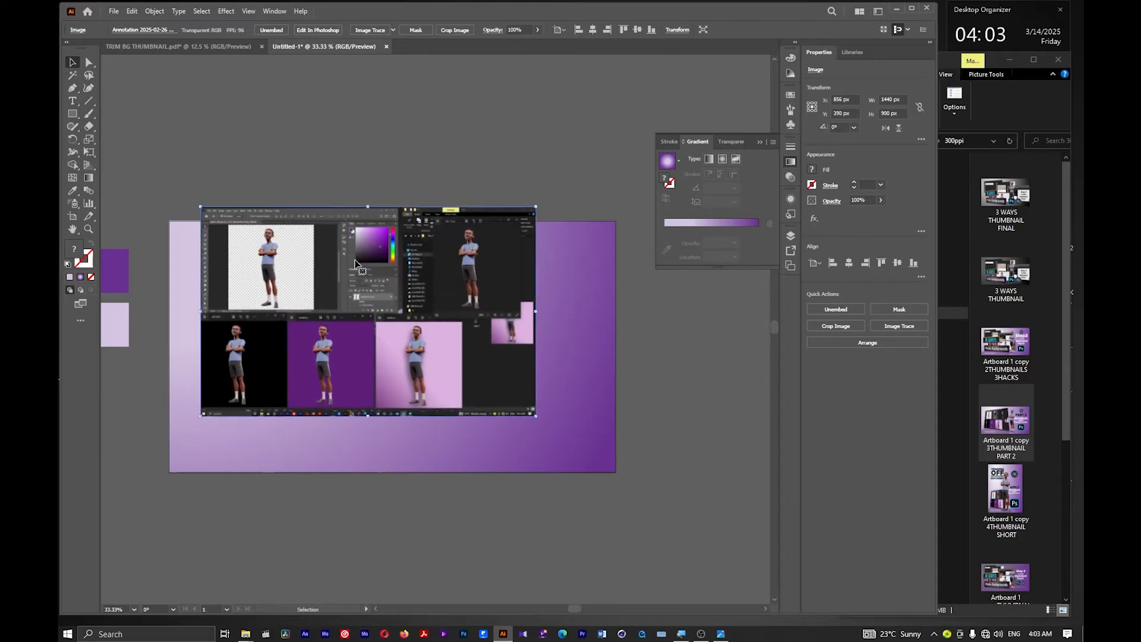
mouse_move(341, 337)
mouse_down()
mouse_move(340, 314)
mouse_move(338, 326)
mouse_up()
scroll(306, 281, up, 3)
scroll(315, 278, down, 3)
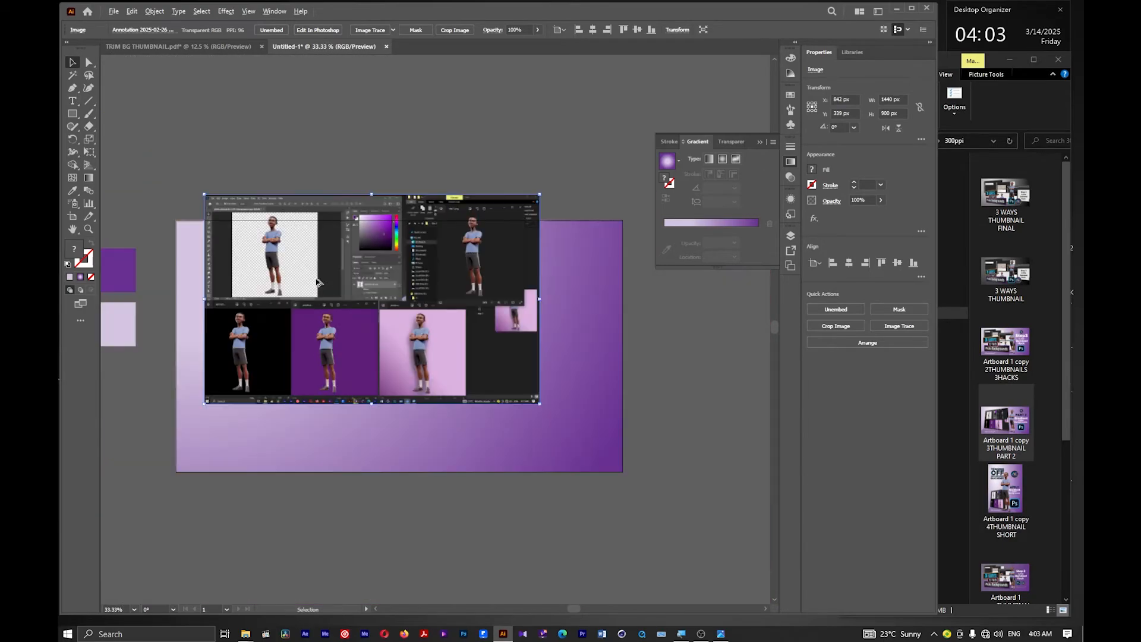
scroll(305, 276, up, 1)
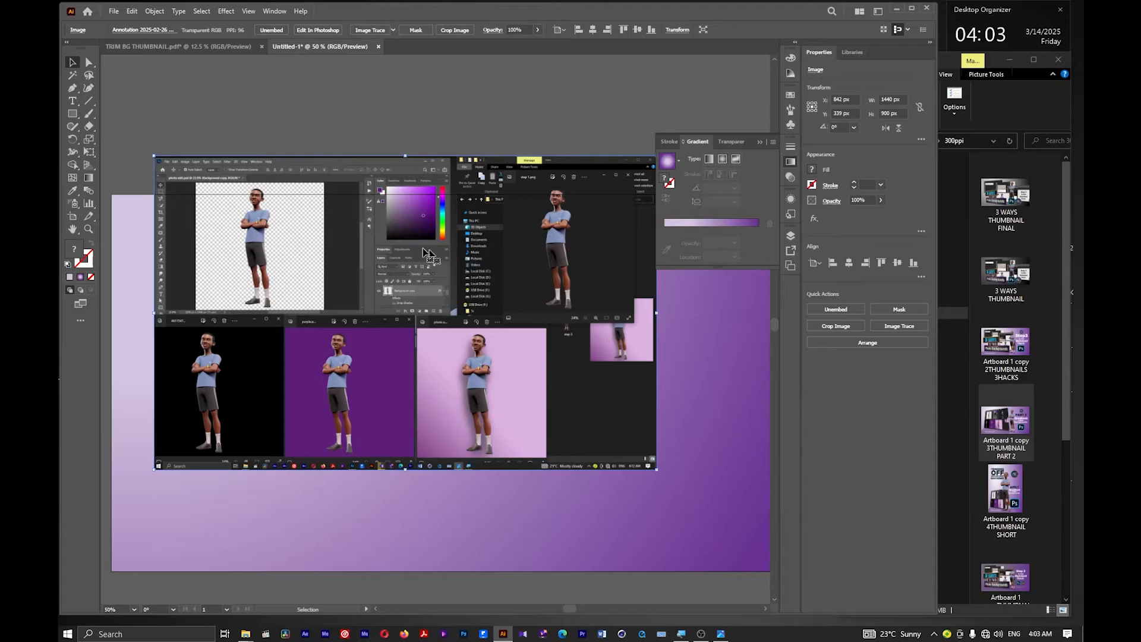
scroll(434, 255, down, 1)
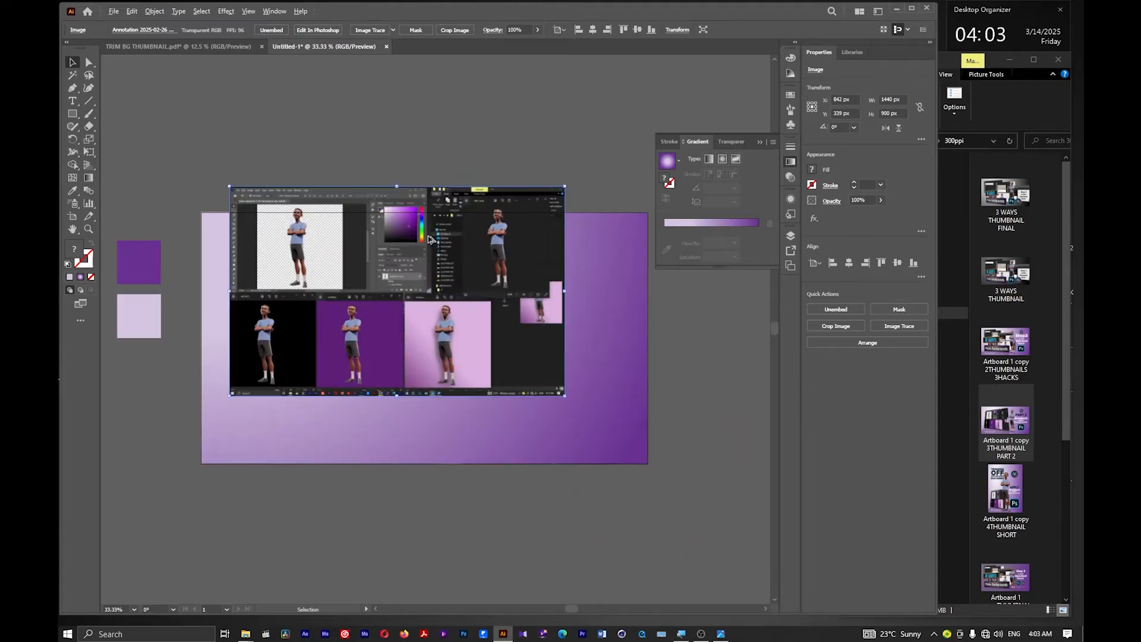
scroll(426, 244, up, 1)
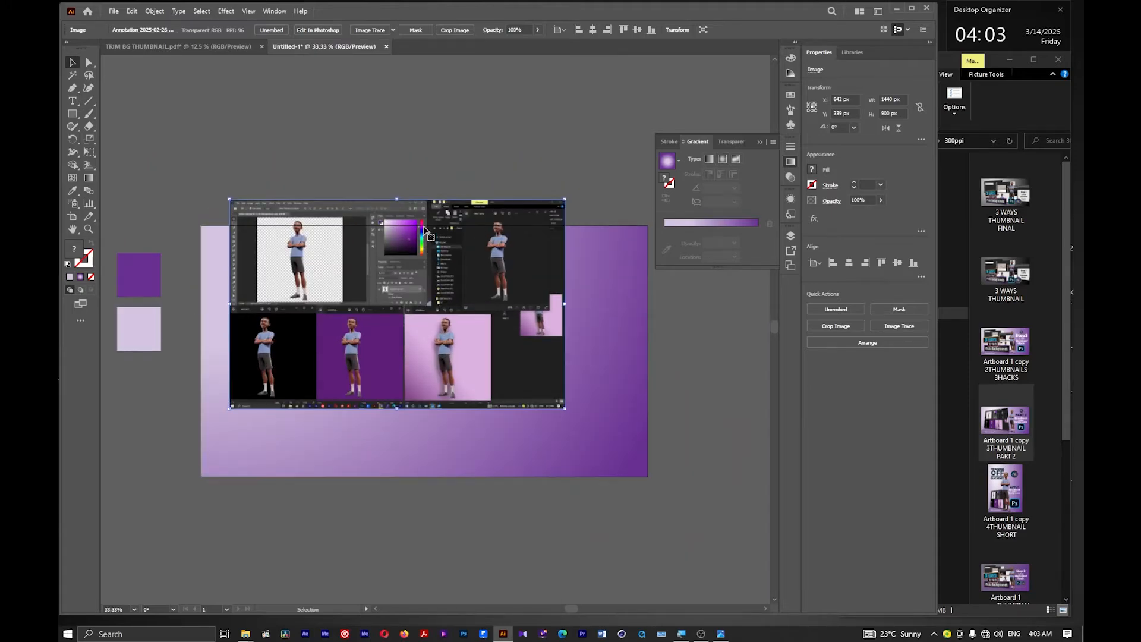
drag(415, 276, 394, 301)
drag(559, 450, 489, 407)
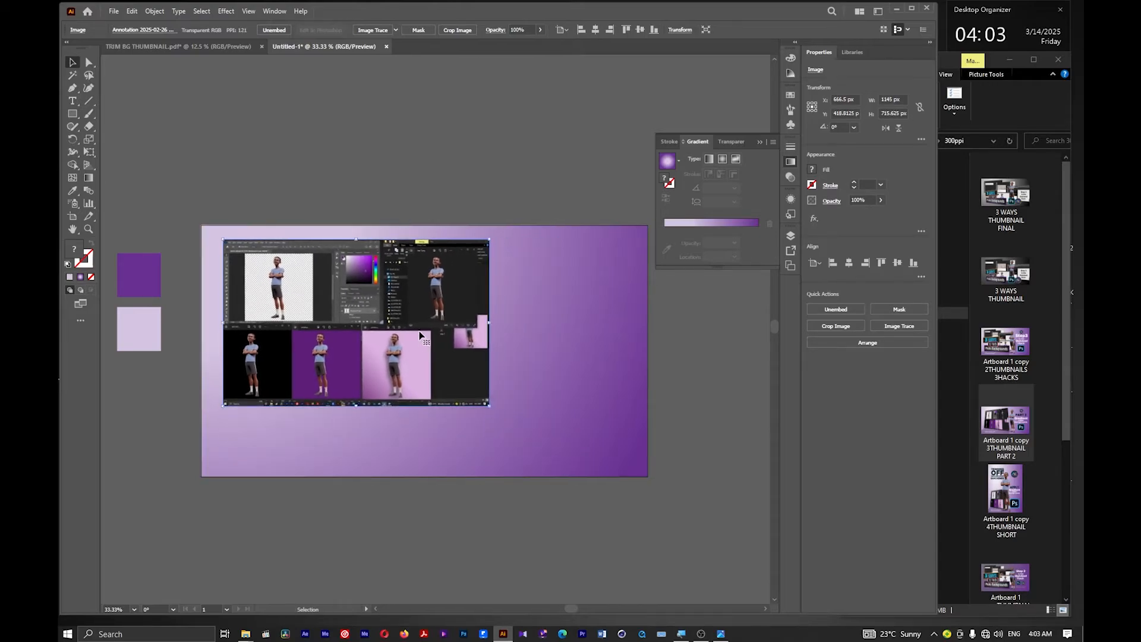
drag(420, 336, 431, 372)
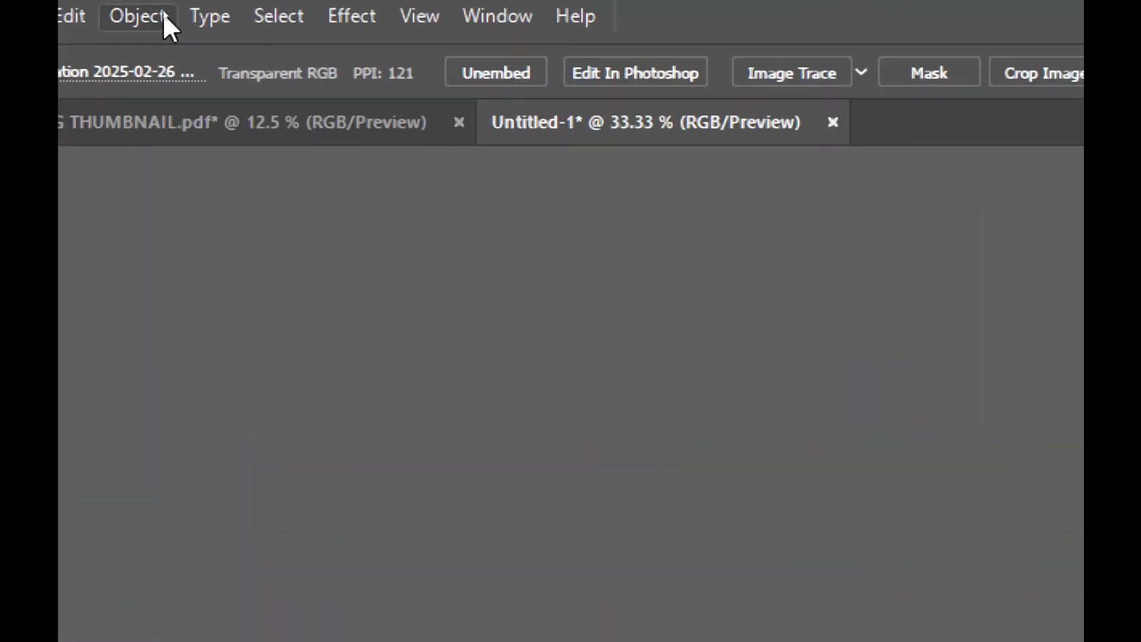
Apply an envelope distort mesh with 4 rows and 4 columns to the screenshot collage
click(338, 36)
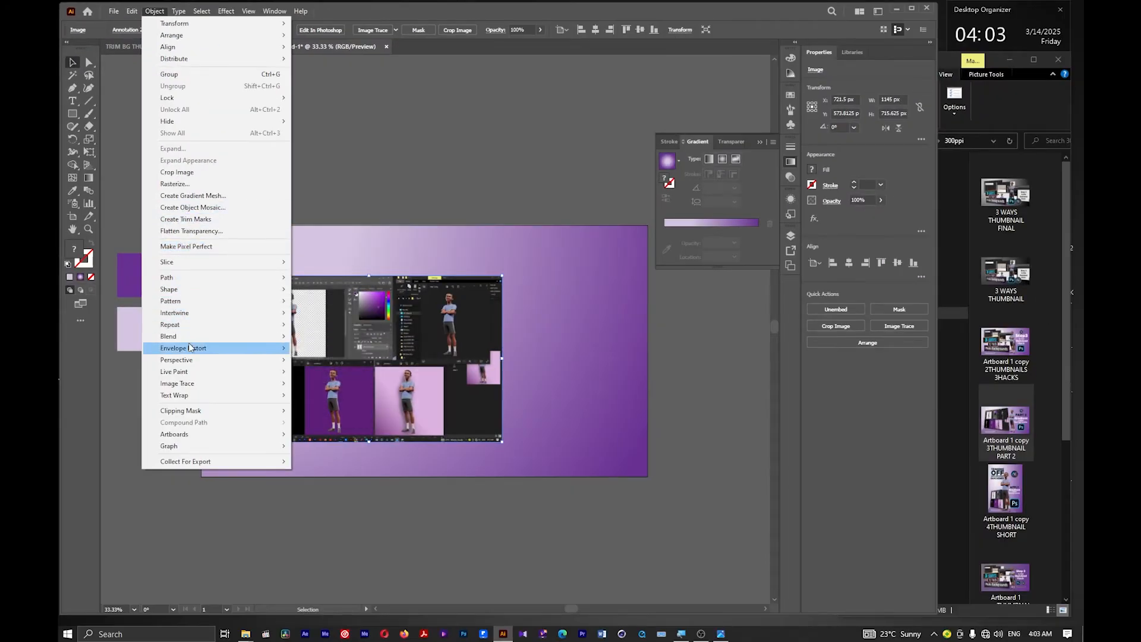
mouse_move(191, 350)
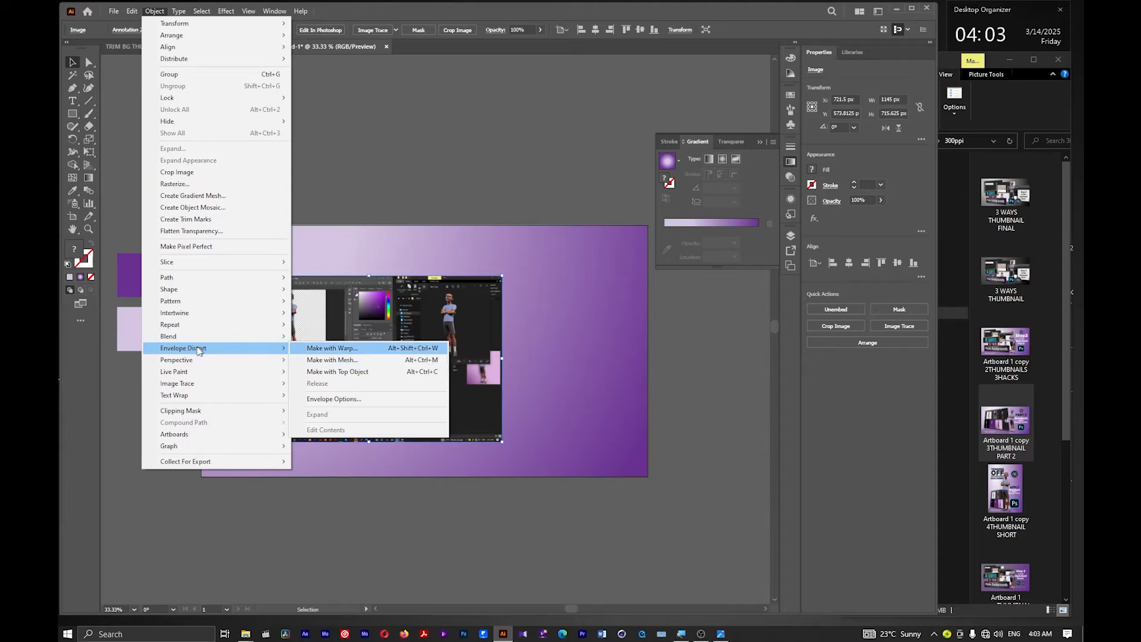
click(154, 11)
click(154, 11)
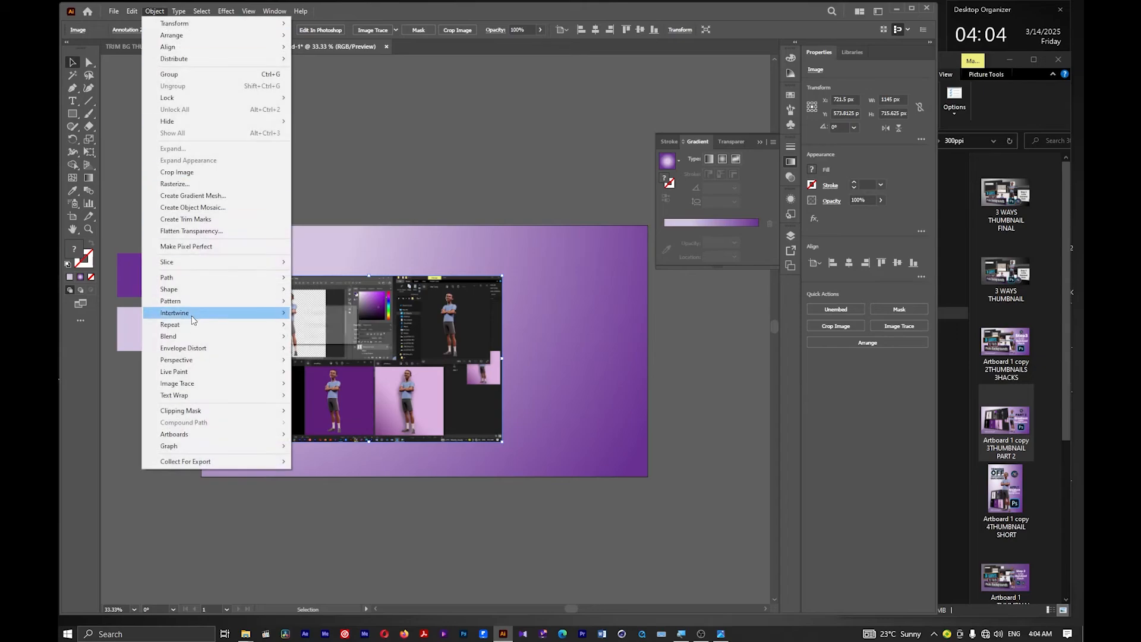
mouse_move(285, 336)
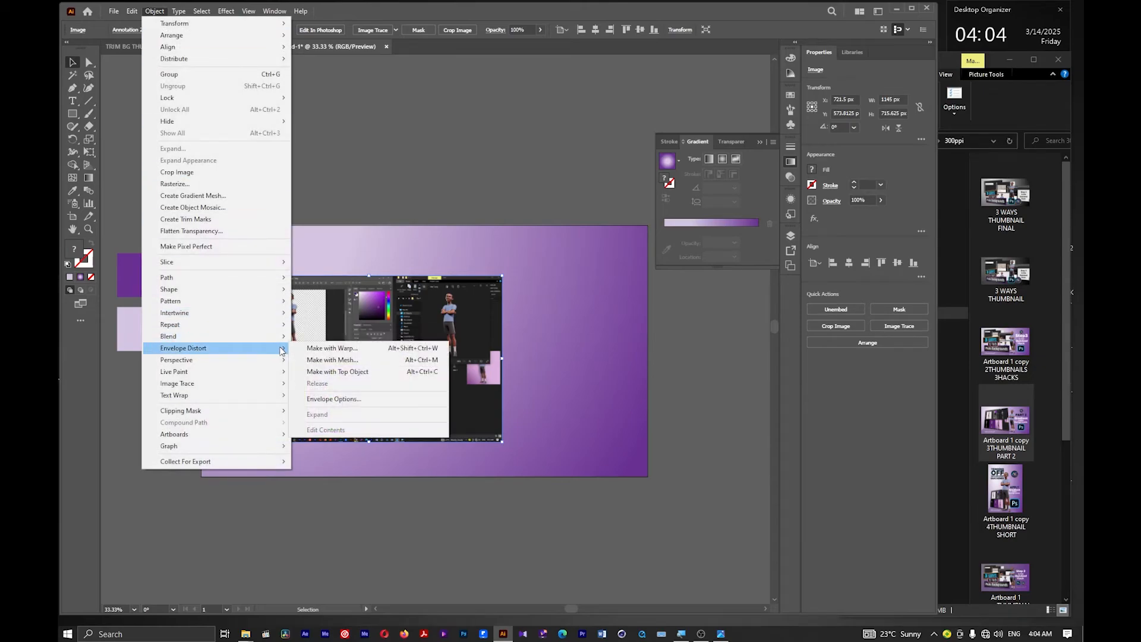
click(329, 360)
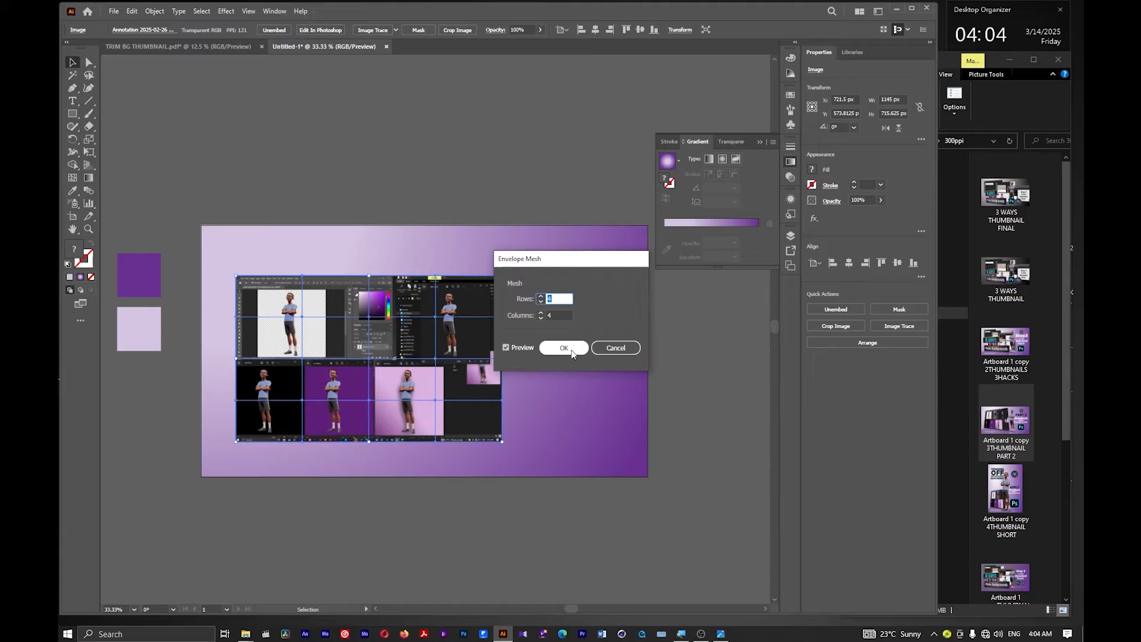
key(Return)
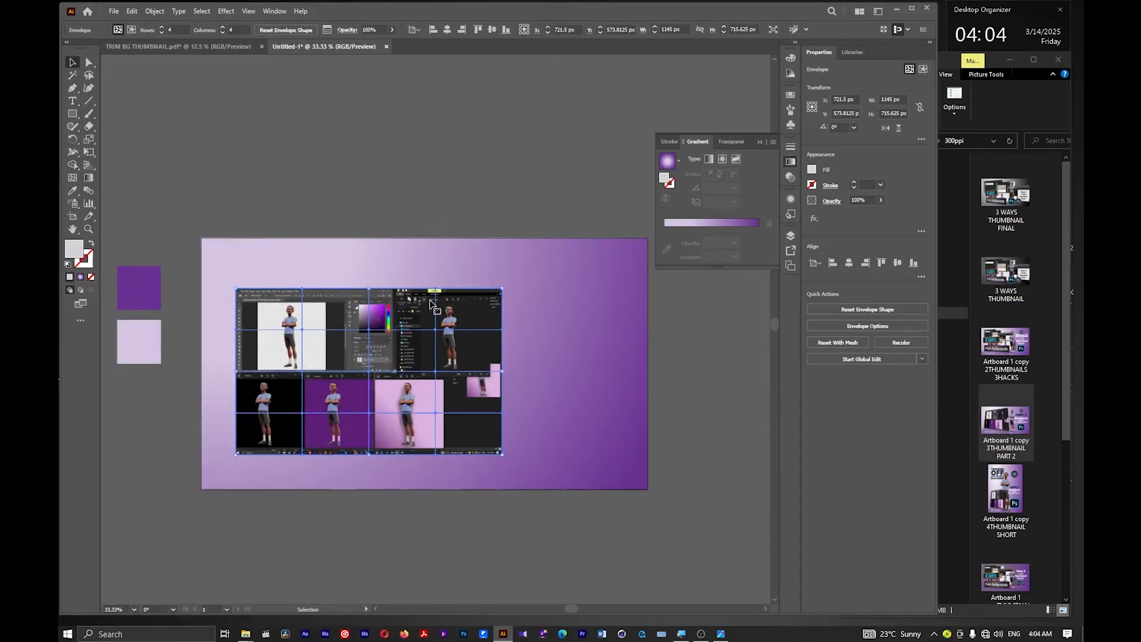
Narrow the meshed collage's top edge evenly from both corners with Free Transform's Perspective Distort
scroll(374, 291, down, 1)
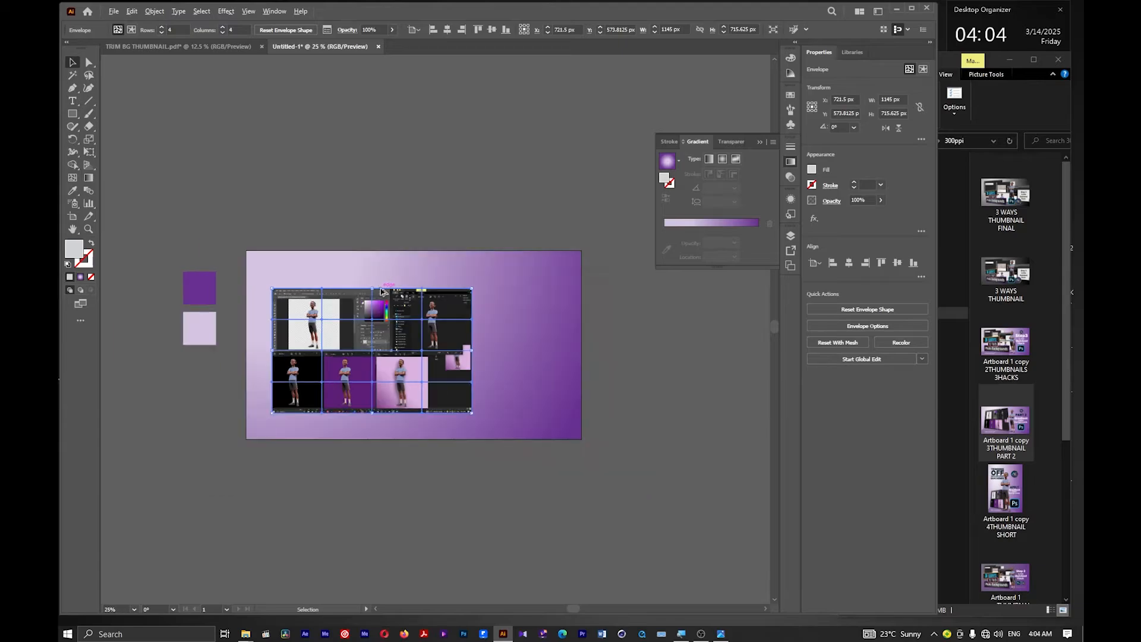
scroll(307, 335, up, 1)
scroll(333, 345, up, 1)
scroll(335, 329, down, 1)
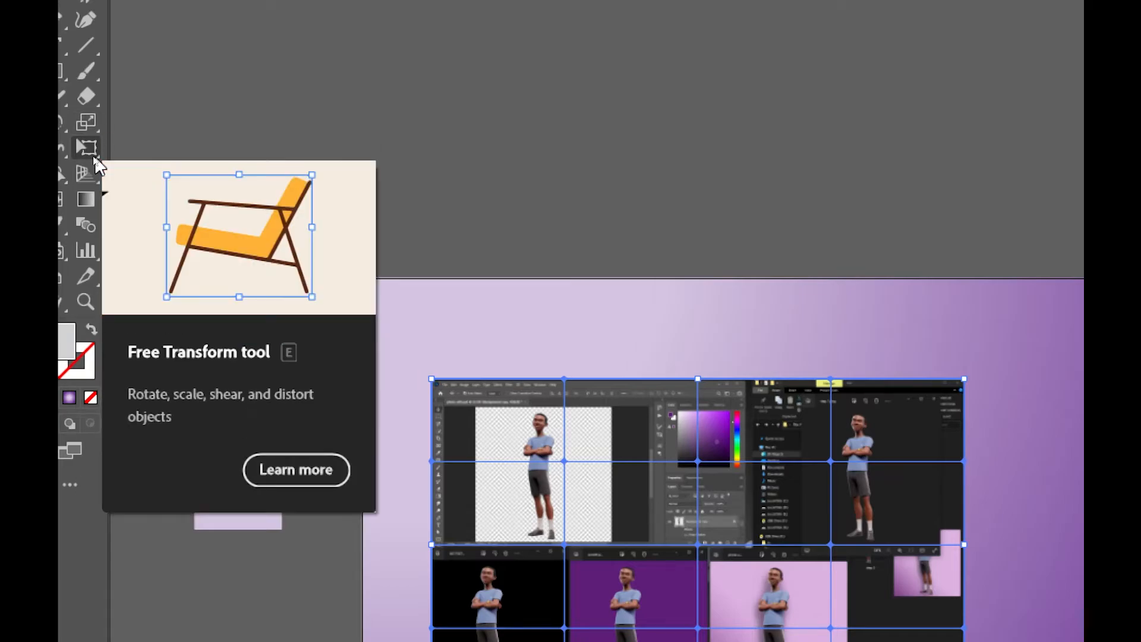
click(94, 155)
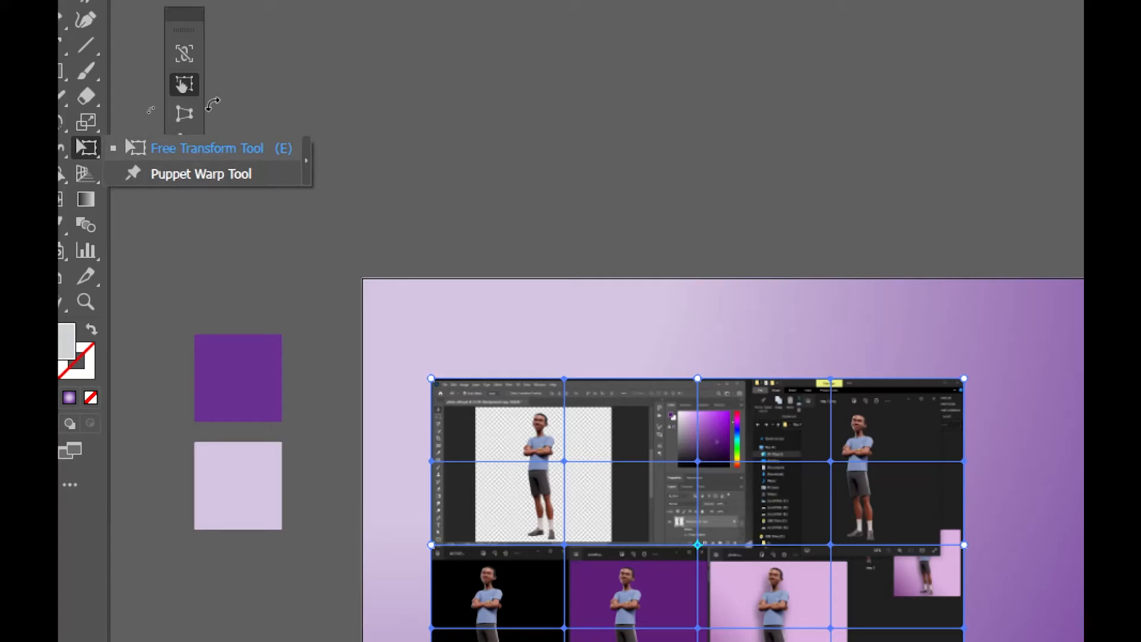
drag(186, 27, 276, 160)
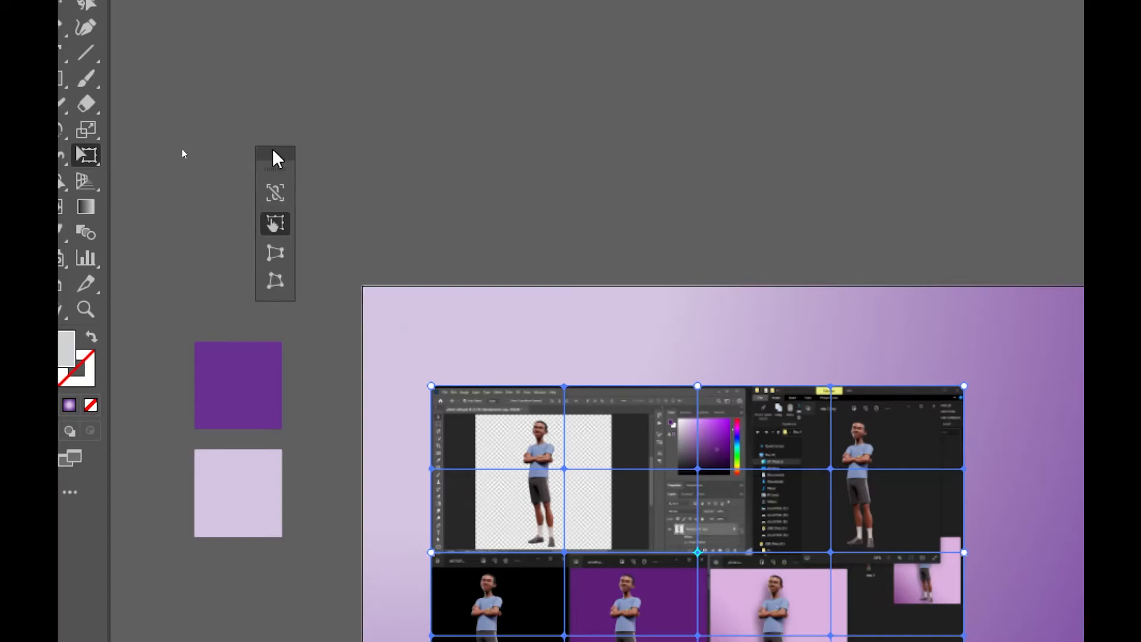
key(super)
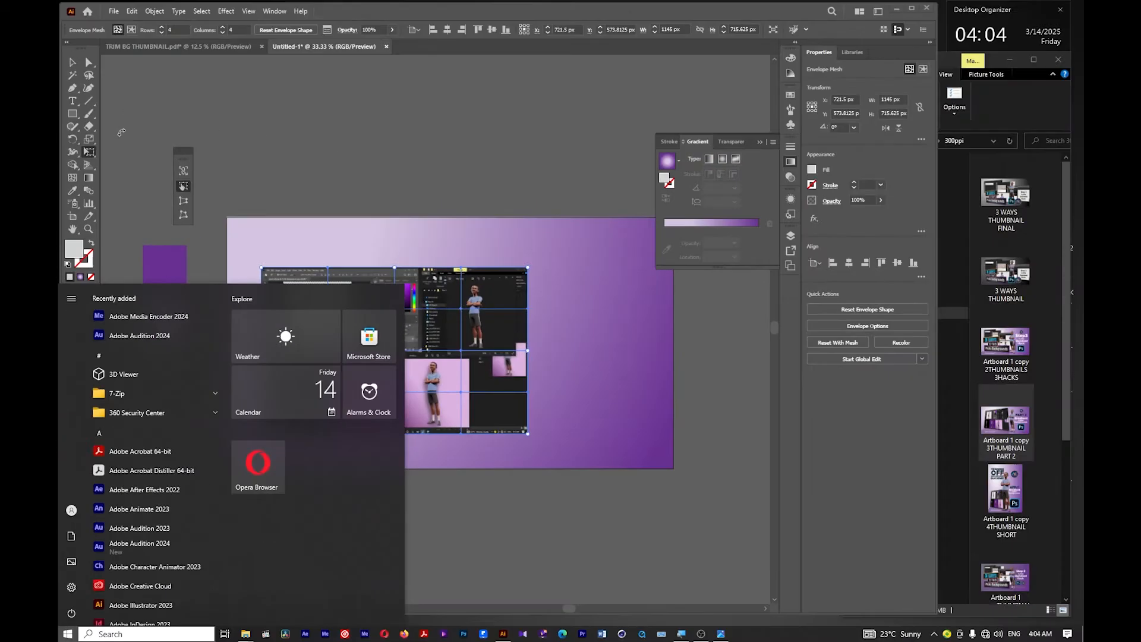
key(super)
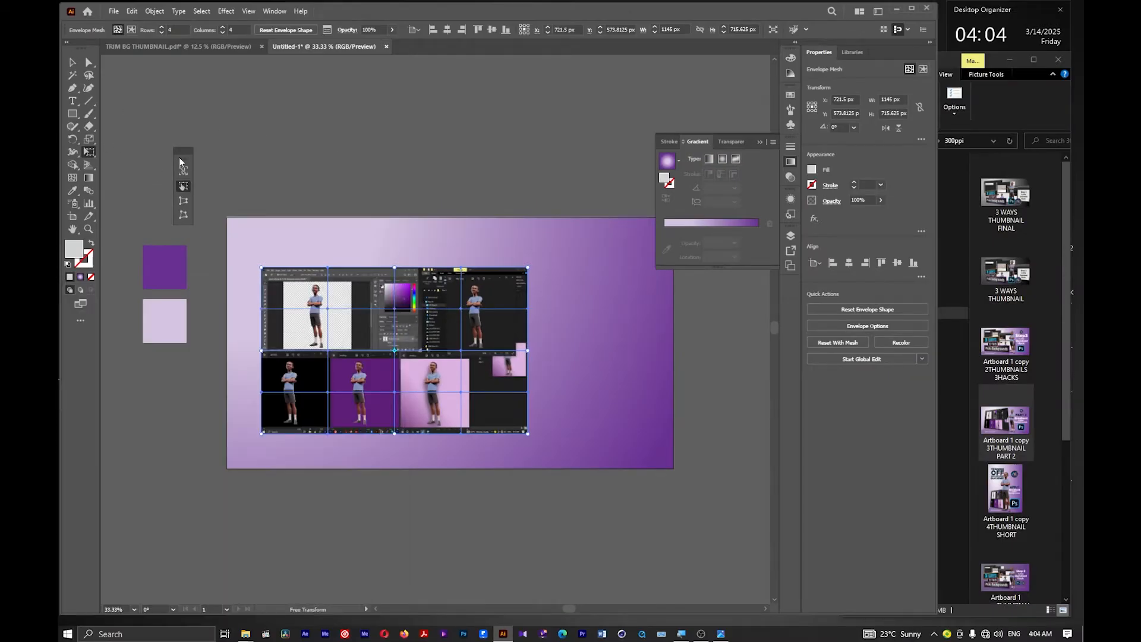
drag(178, 154, 195, 132)
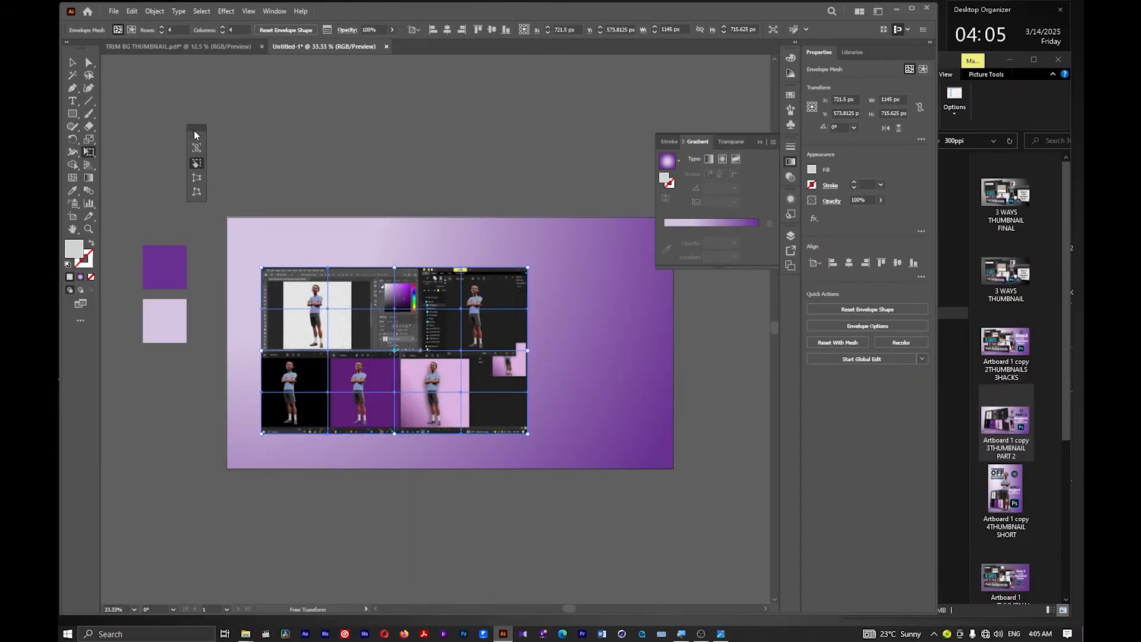
click(196, 180)
drag(262, 268, 292, 297)
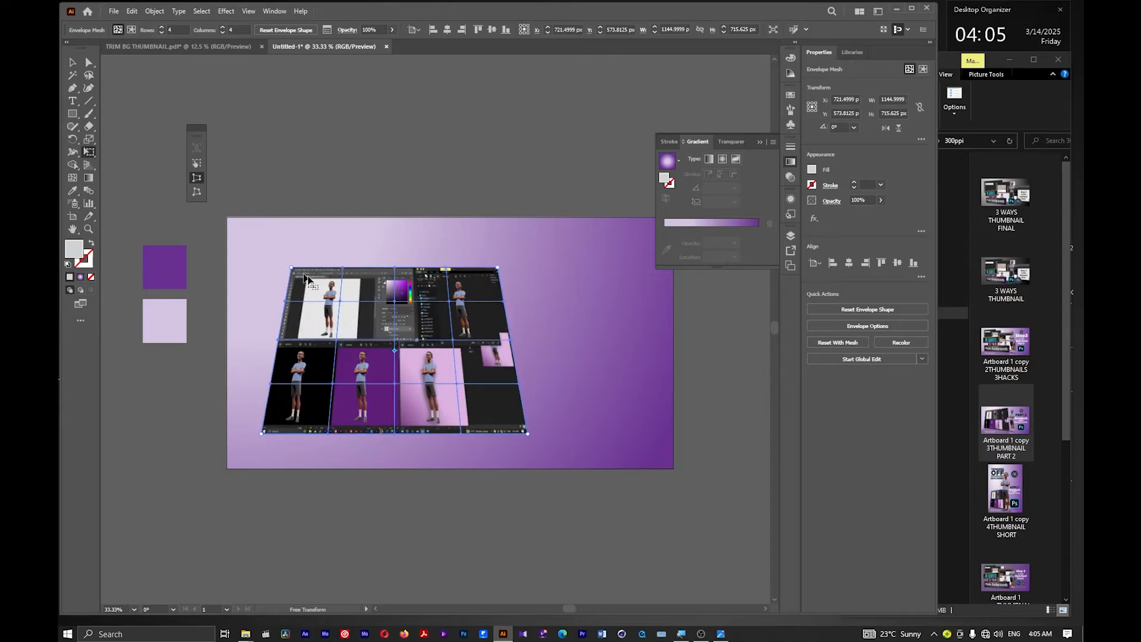
Perspective-distort the collage to make its right side taller, at about 1169 x 982 px, and shift it up to around X 740, Y 513 px
drag(499, 271, 511, 231)
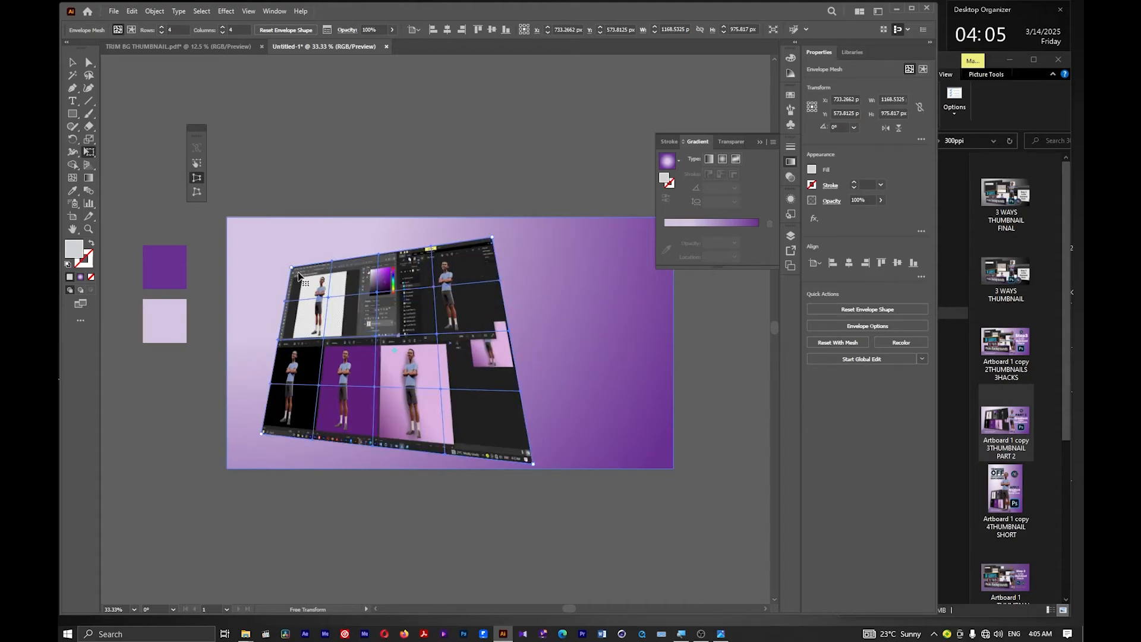
drag(292, 269, 280, 279)
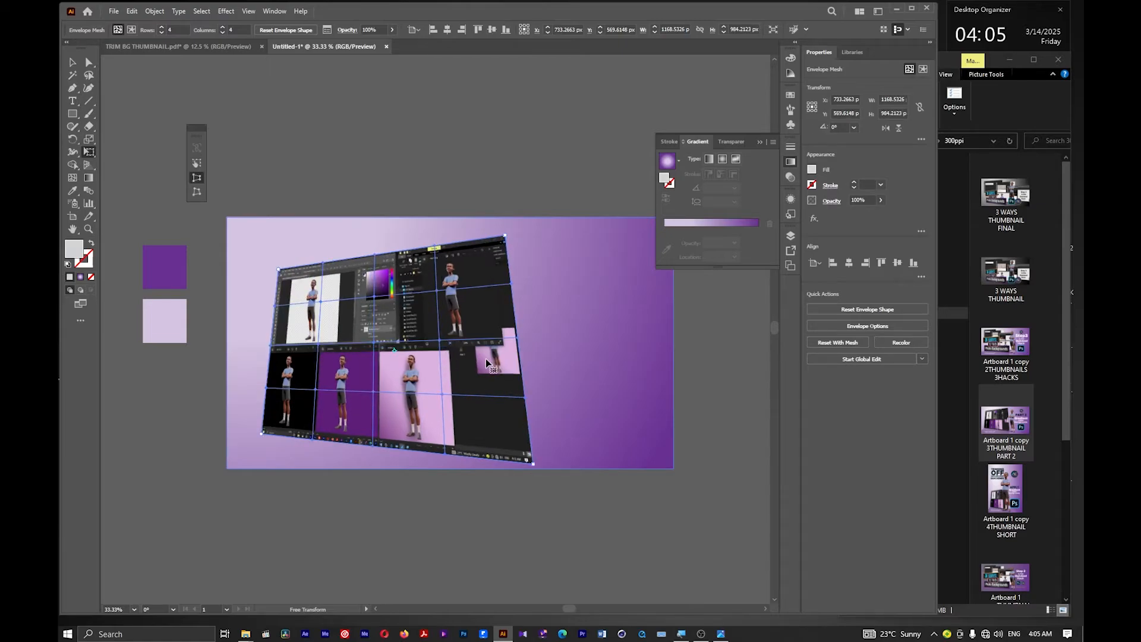
drag(486, 378, 490, 354)
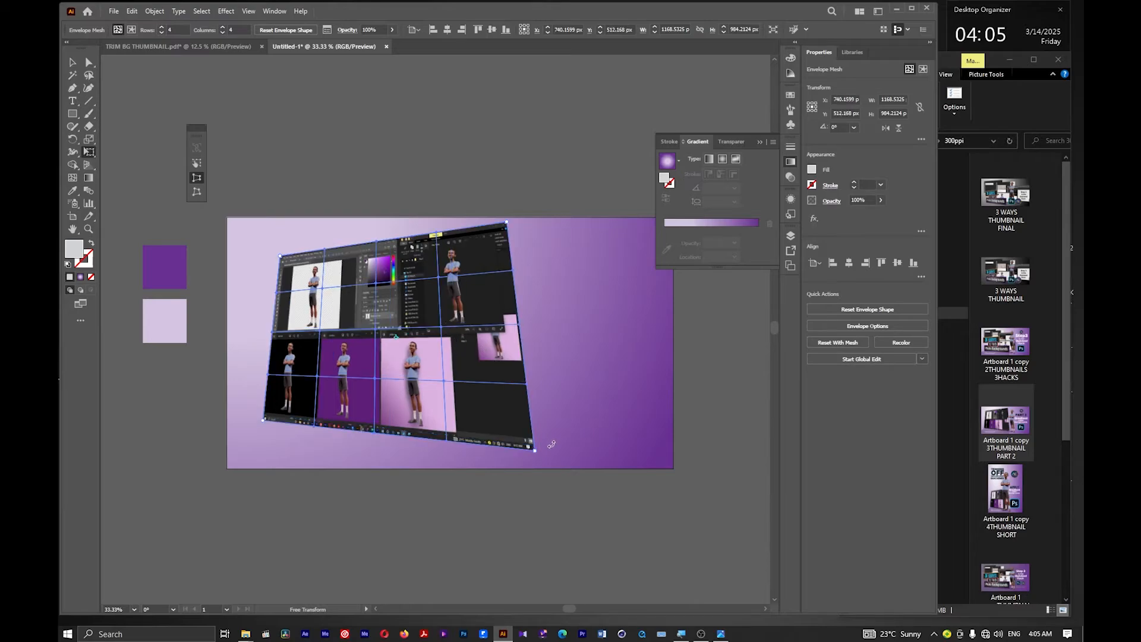
mouse_move(535, 452)
mouse_down()
mouse_move(526, 450)
mouse_move(535, 453)
mouse_up()
drag(280, 256, 283, 256)
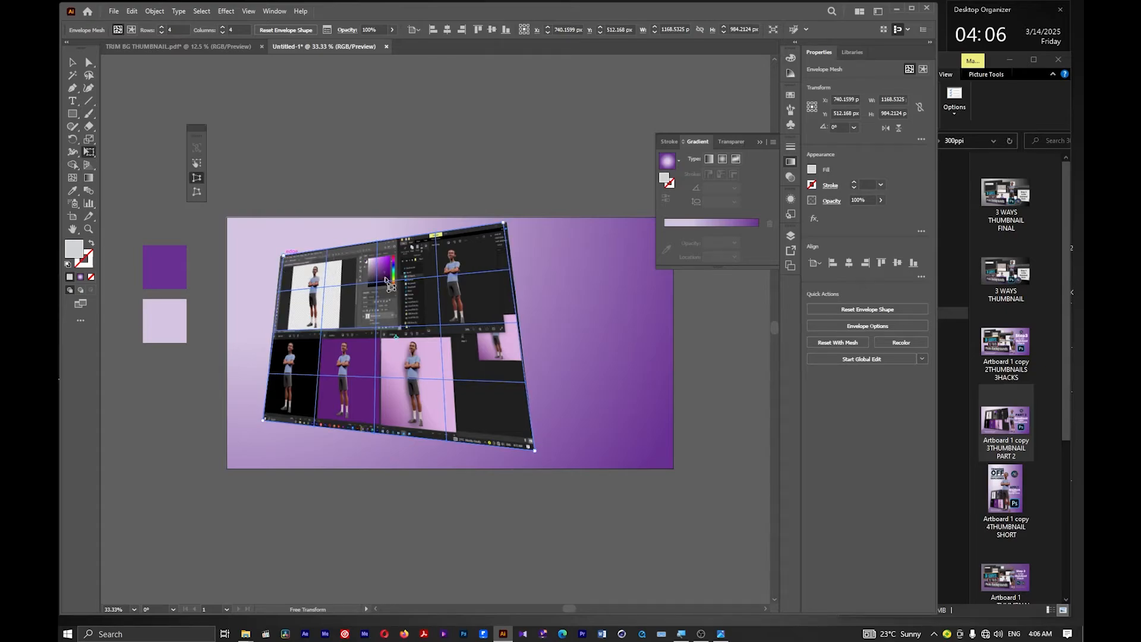
click(72, 62)
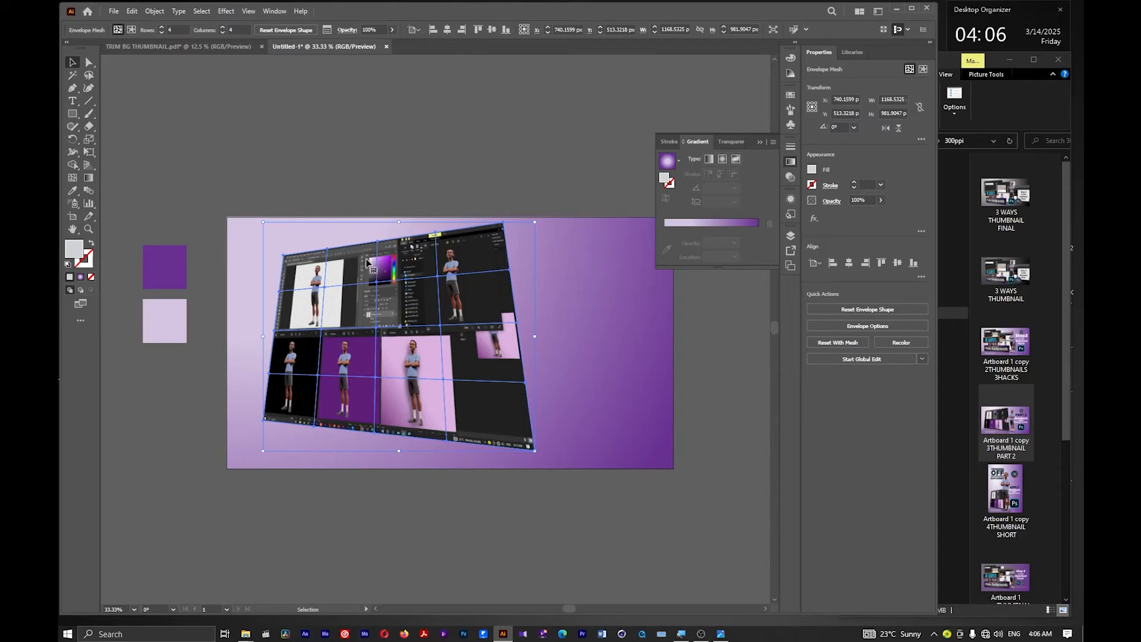
Compare the distorted collage's perspective with the screenshot panel in the reference PART 2 thumbnail
scroll(368, 261, down, 6)
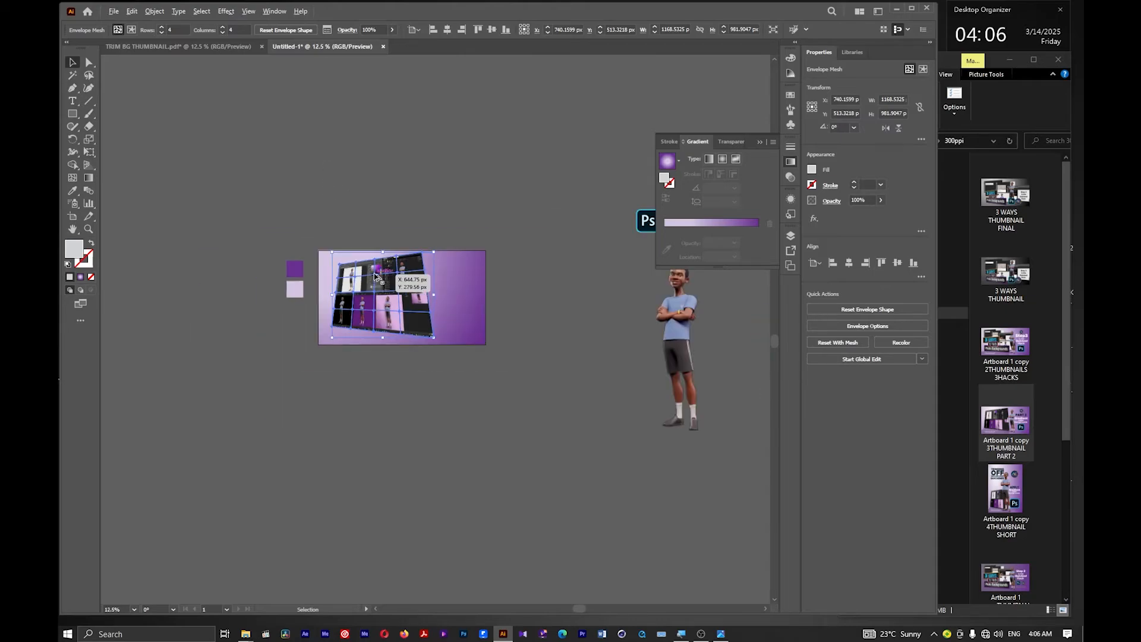
scroll(345, 278, up, 3)
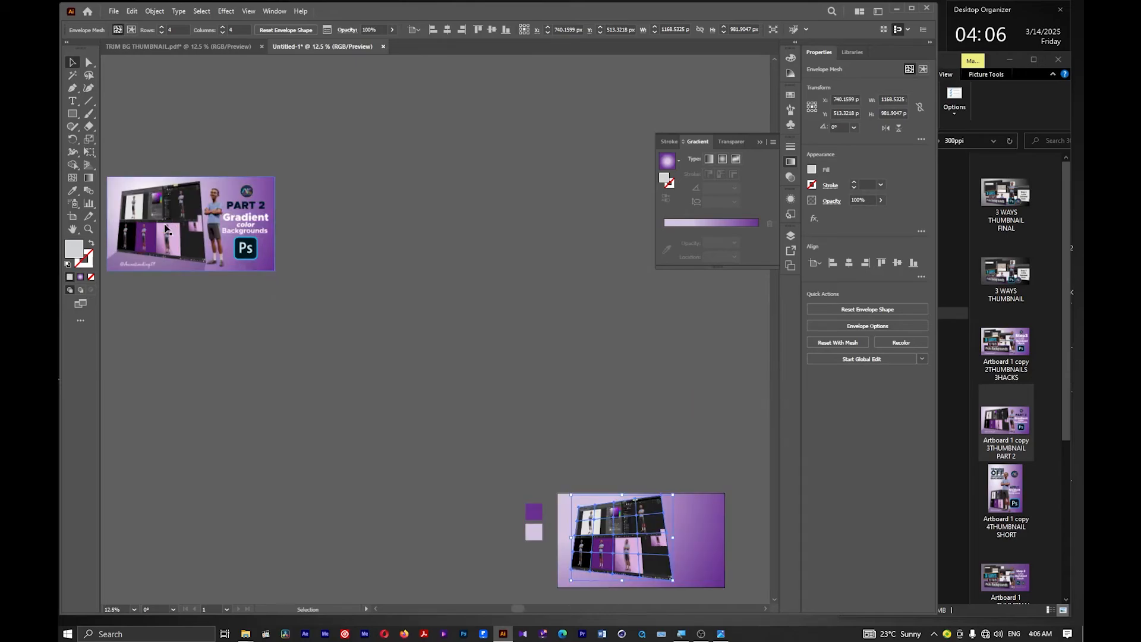
scroll(138, 184, up, 2)
scroll(369, 253, down, 1)
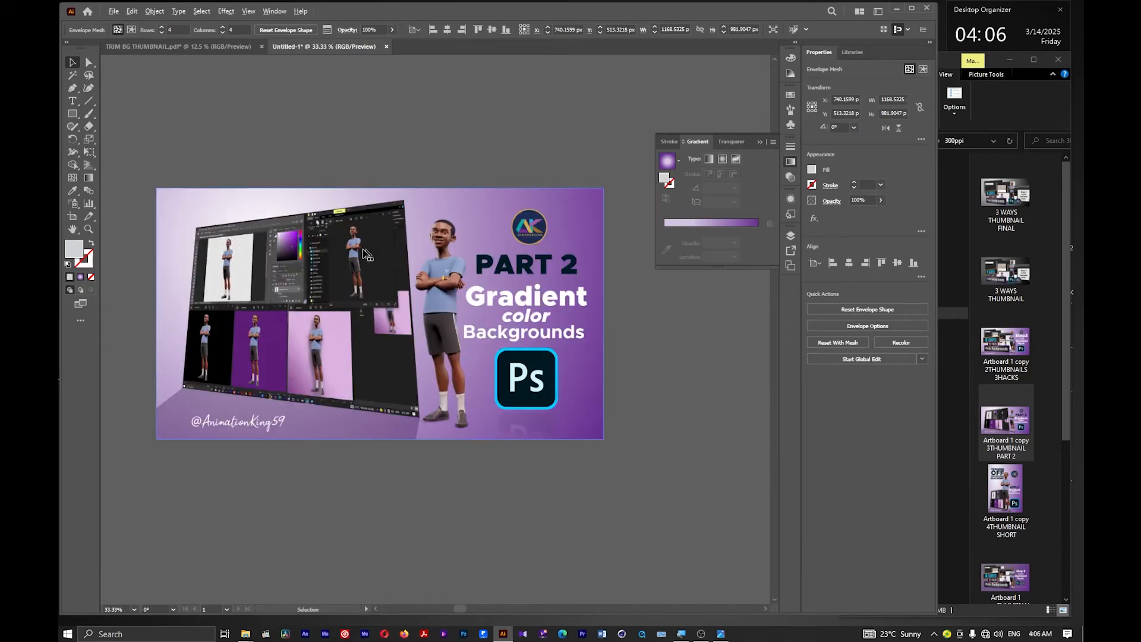
scroll(230, 244, up, 2)
scroll(216, 231, down, 1)
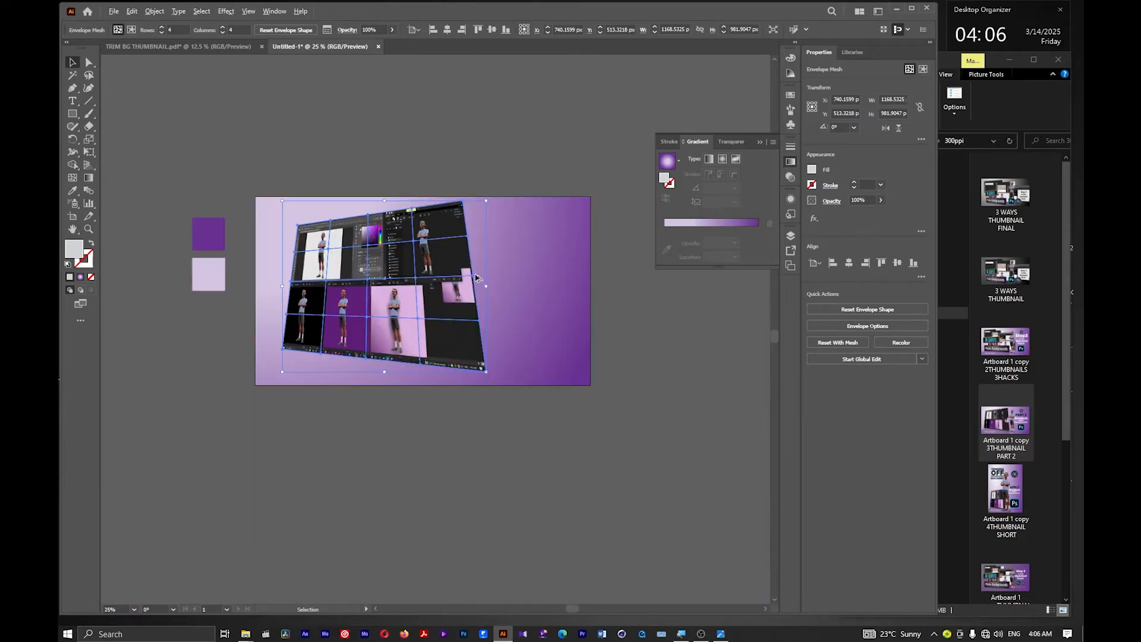
scroll(479, 278, up, 1)
Try to narrow the collage's bottom edge evenly with Perspective Distort
click(89, 152)
click(197, 180)
drag(489, 404, 474, 396)
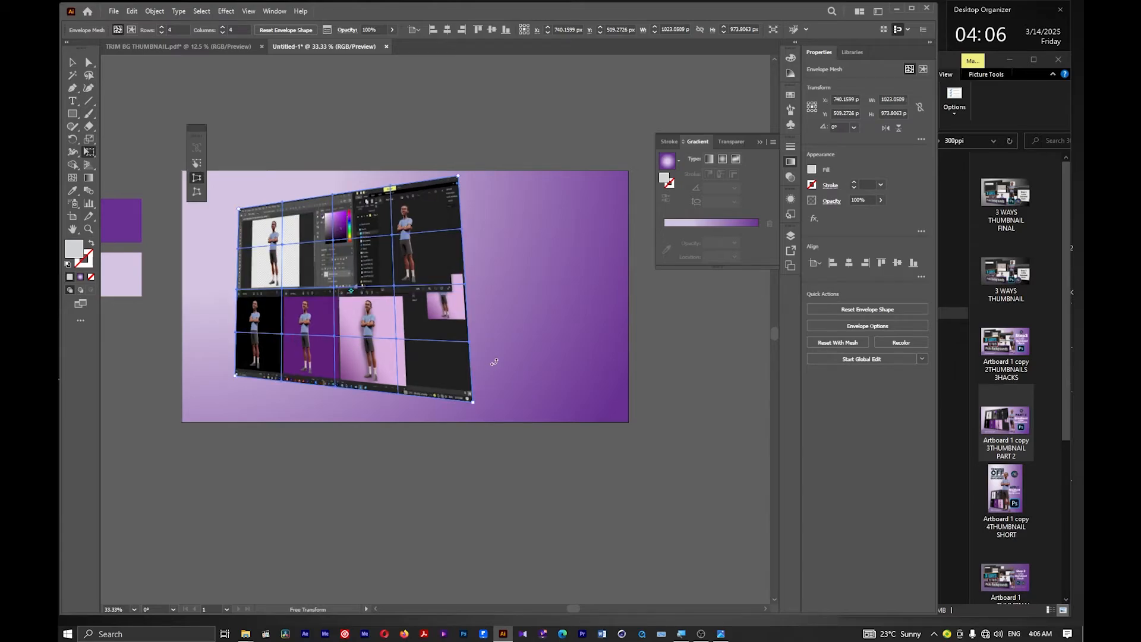
key(v)
key(ctrl+z)
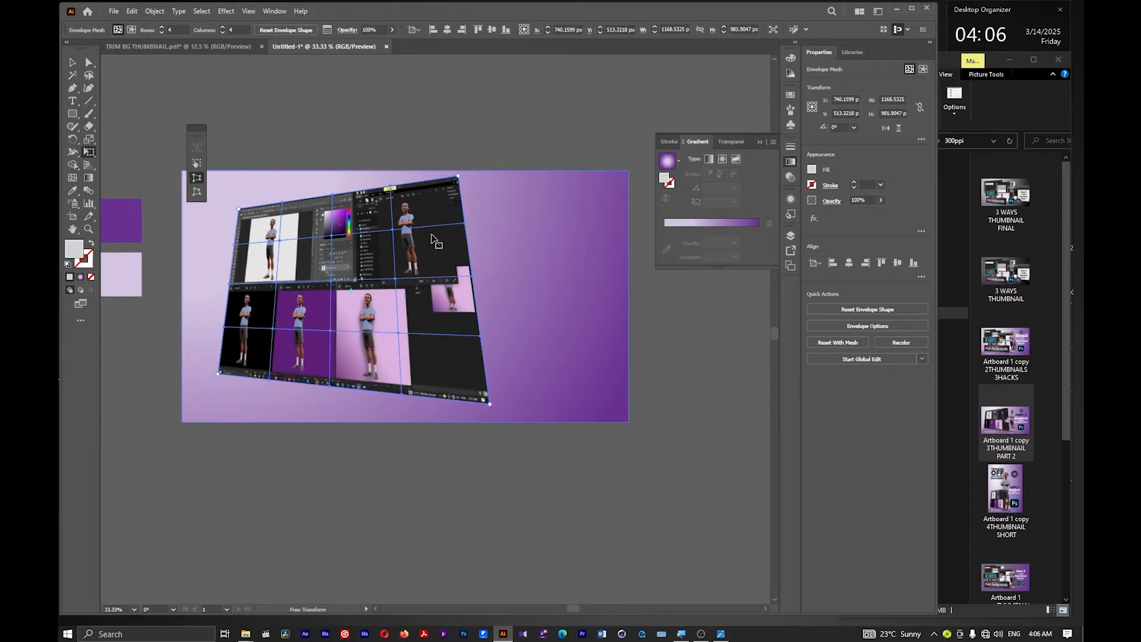
Free-distort the collage by pulling its bottom-right corner inward and its top-right corner up and inward, to about 1081 x 1006 px overall
click(197, 191)
drag(490, 405, 469, 394)
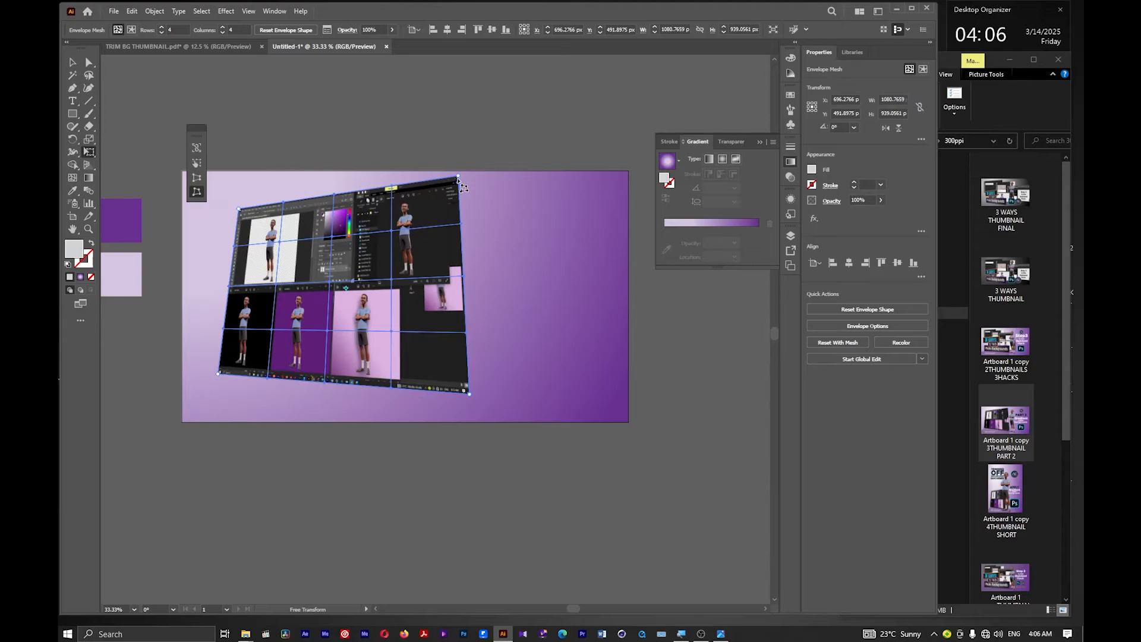
drag(459, 178, 443, 160)
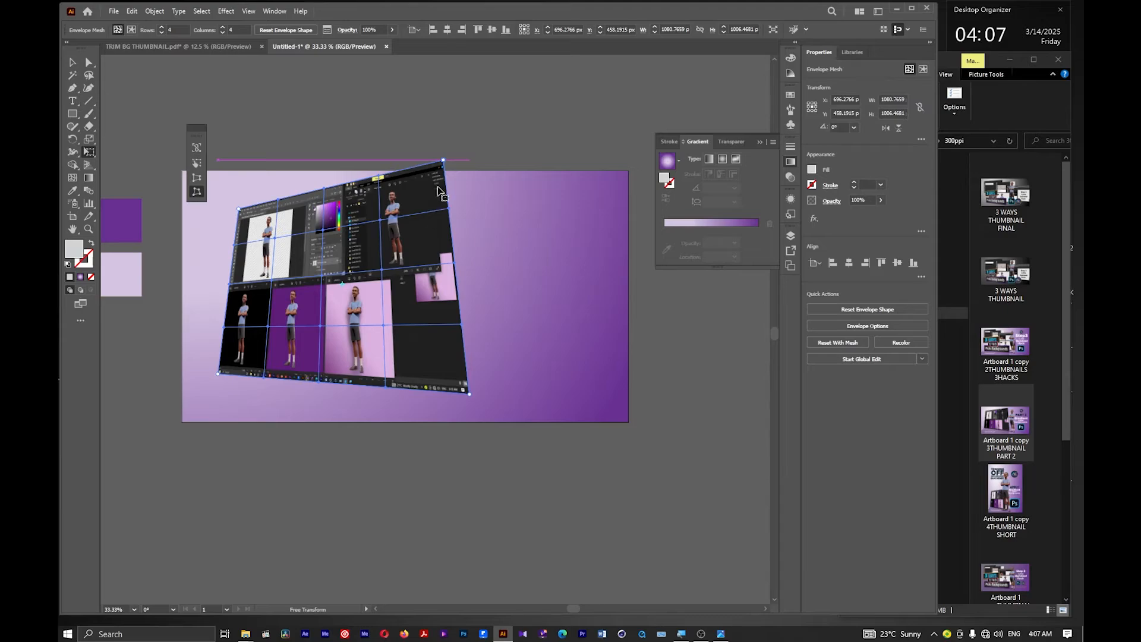
click(72, 62)
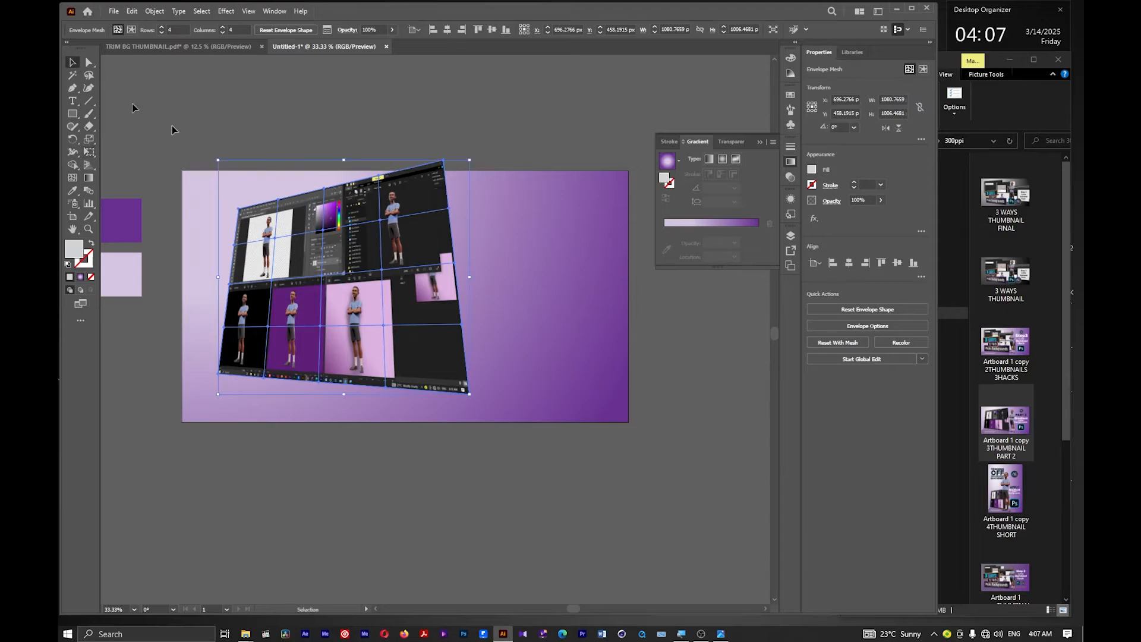
Scale the distorted collage down to about 936 x 872 px and place it left of the artboard's centre, around X 666, Y 507 px
drag(409, 206, 403, 215)
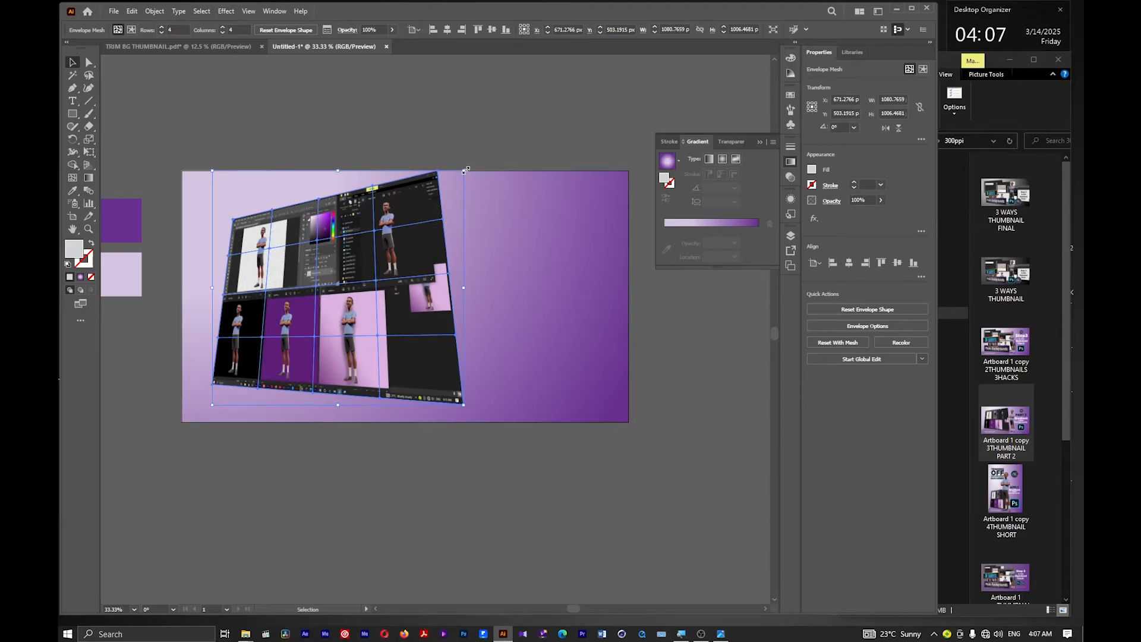
drag(462, 173, 433, 217)
mouse_move(367, 313)
mouse_down()
mouse_move(383, 293)
mouse_move(384, 303)
mouse_up()
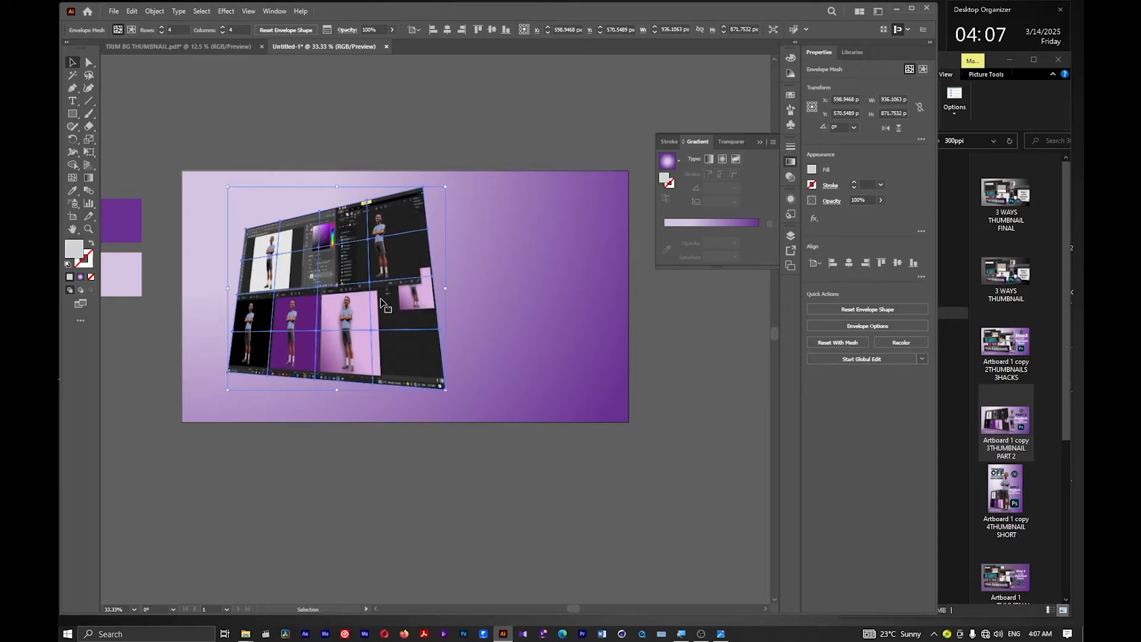
click(369, 146)
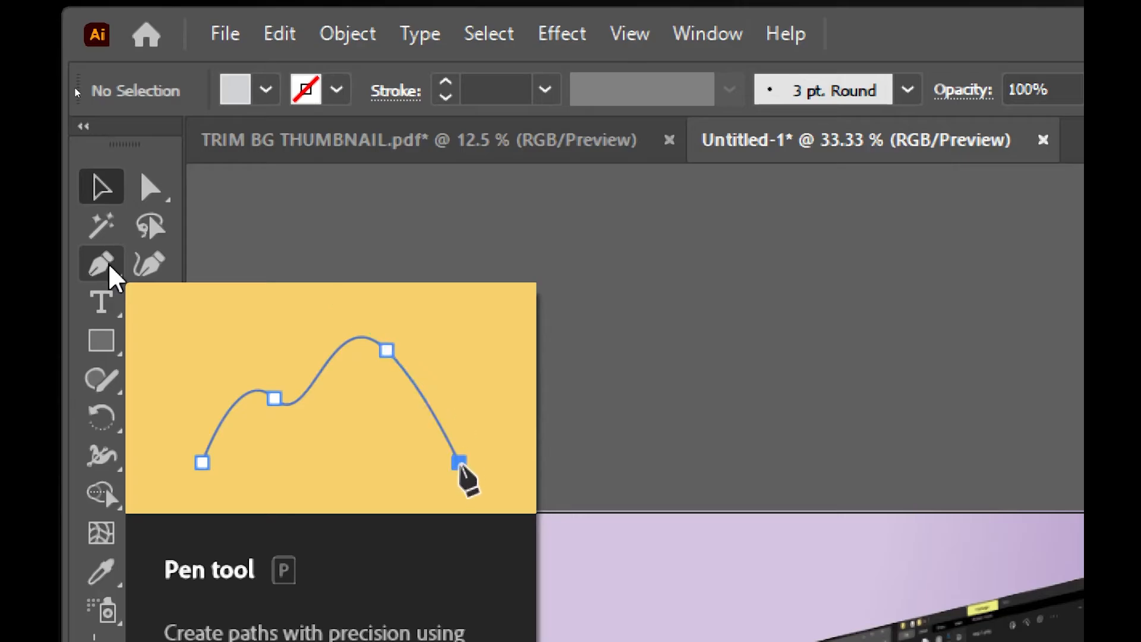
Move the reference PART 2 thumbnail to just above the artboard, around X 720, Y -935 px
click(109, 267)
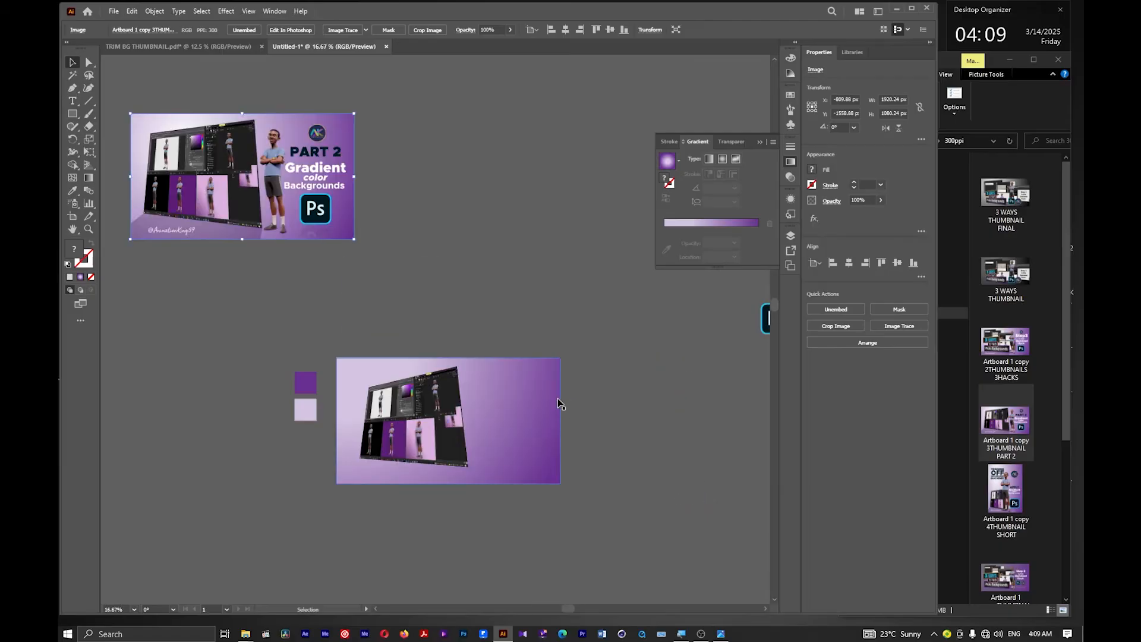
drag(306, 245, 483, 300)
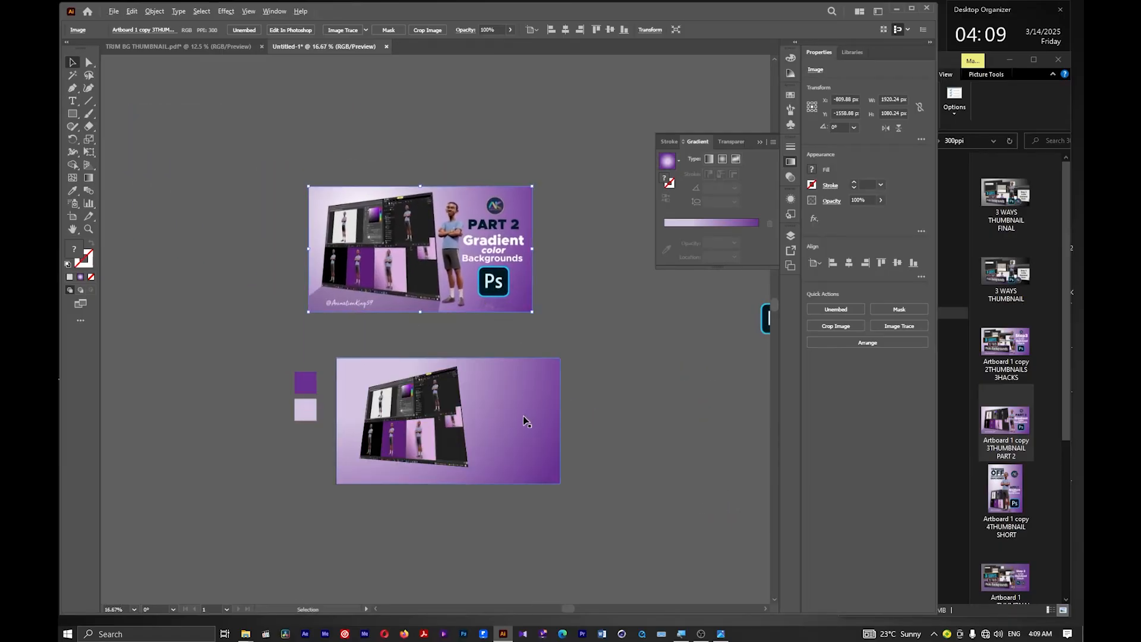
scroll(520, 415, up, 2)
scroll(419, 296, down, 1)
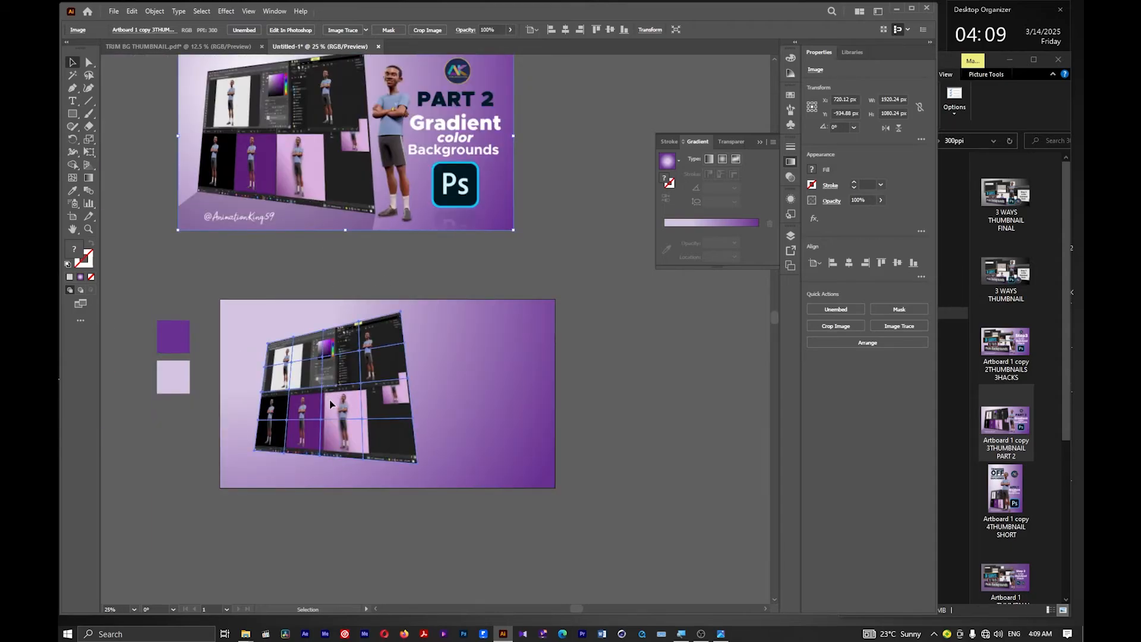
Move the perspective-distorted collage horizontally toward the artboard's left edge, to about X 599 px, Y 507 px
click(333, 386)
scroll(339, 355, up, 3)
drag(371, 471, 365, 472)
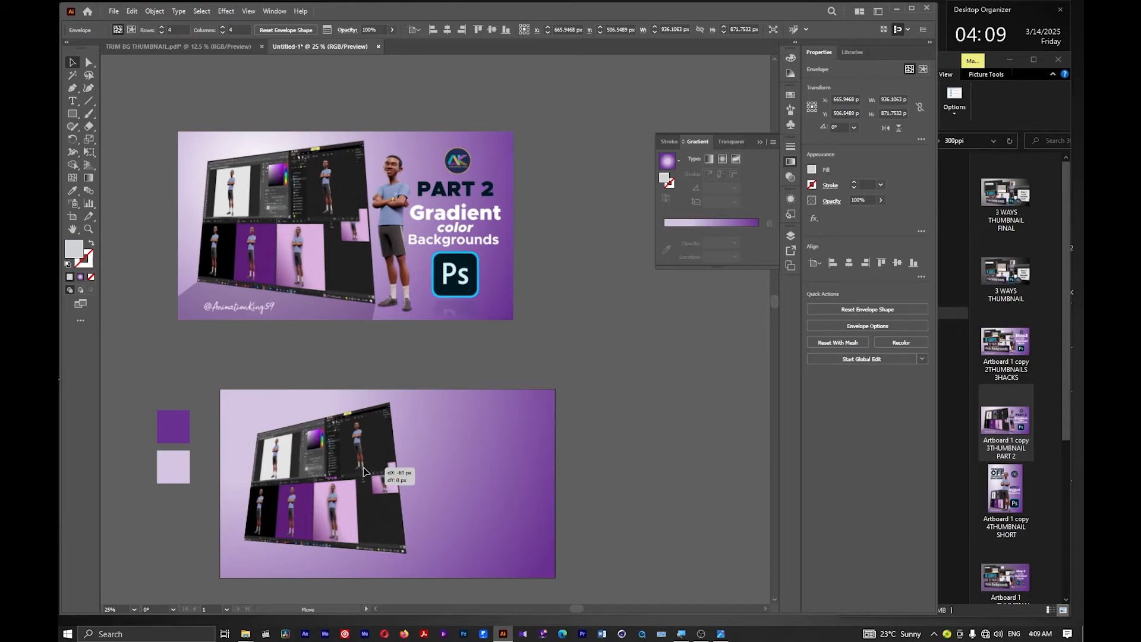
drag(365, 472, 364, 473)
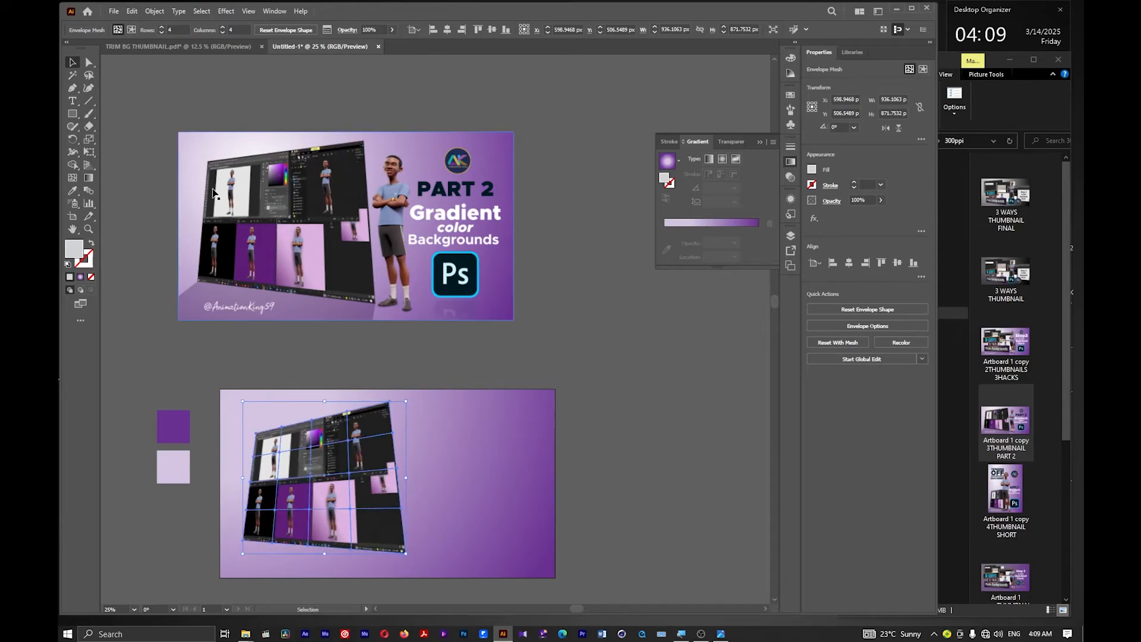
Move the reference PART 2 thumbnail farther above the artboard, to about X 735 px, Y -1937 px
drag(283, 285, 287, 109)
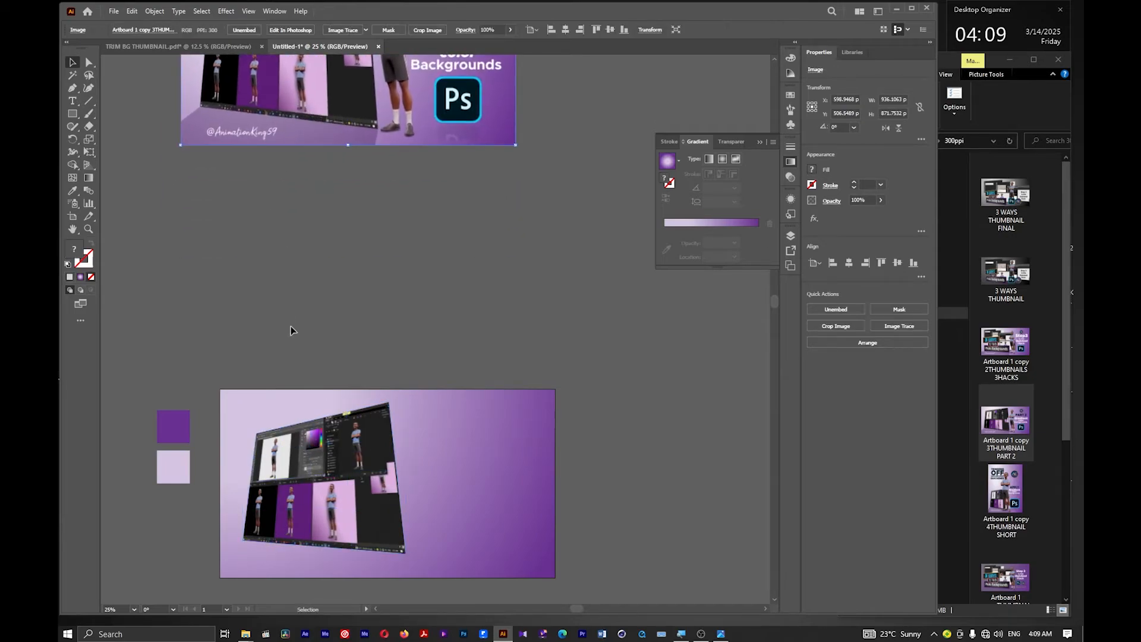
scroll(285, 336, down, 4)
scroll(260, 376, up, 1)
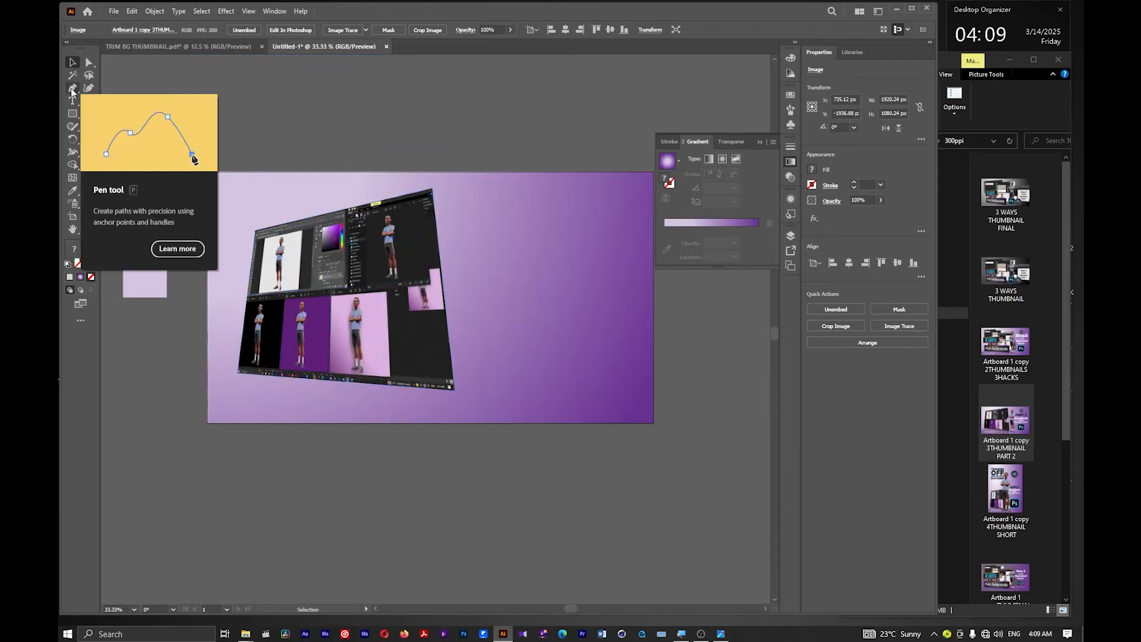
Draw a closed five-point floor shape with the Pen tool between the collage's bottom edge and the artboard's lower-left corner and bottom edge
click(72, 89)
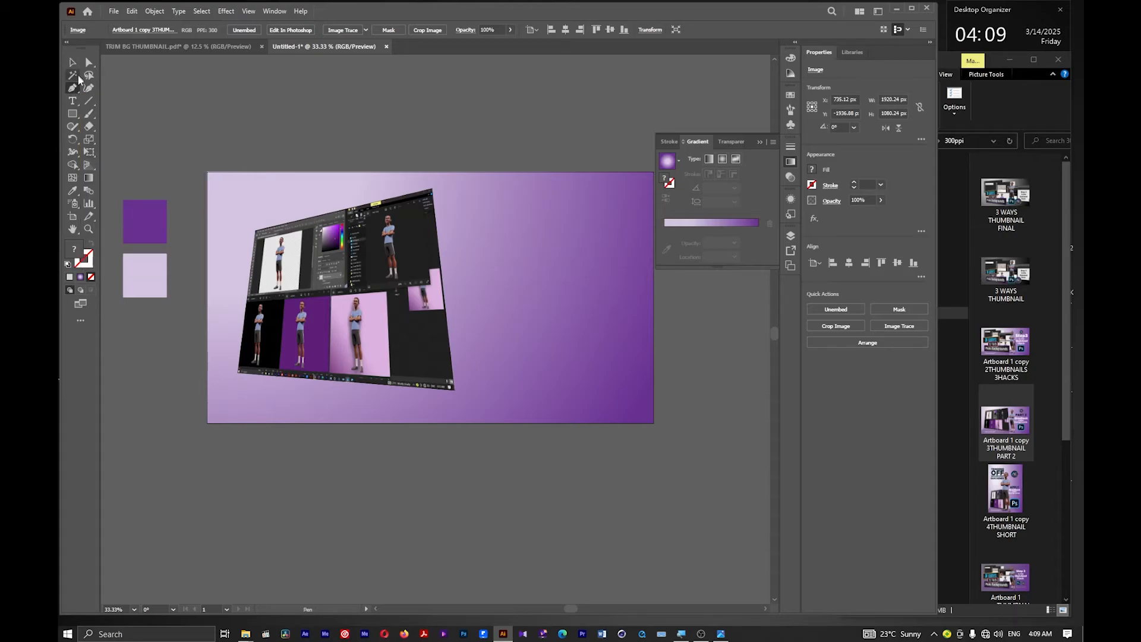
click(237, 188)
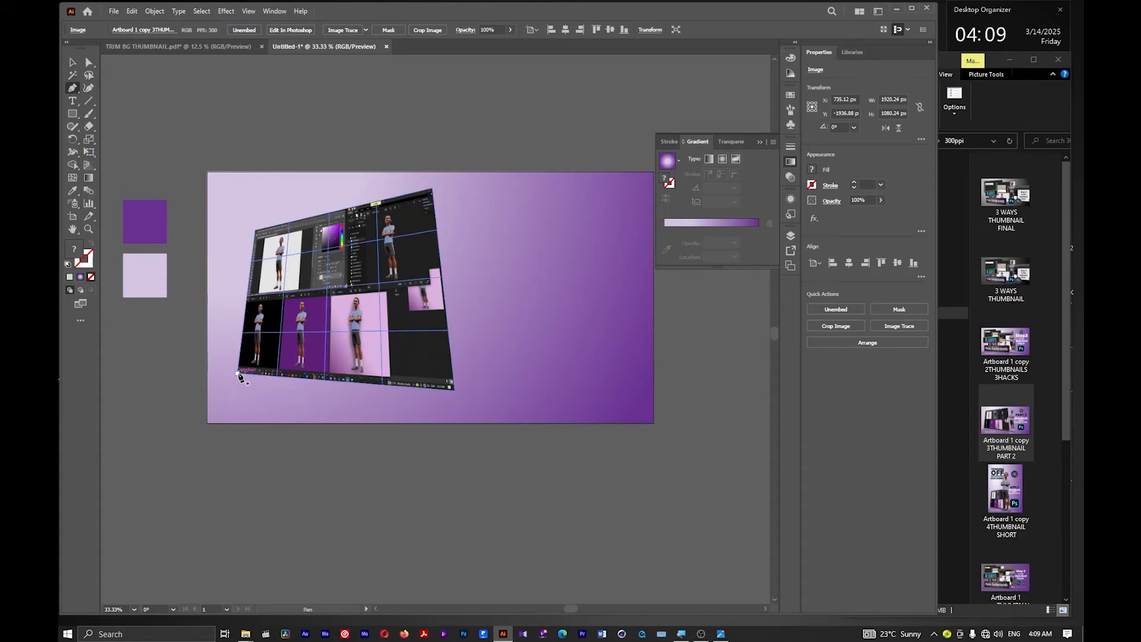
click(238, 371)
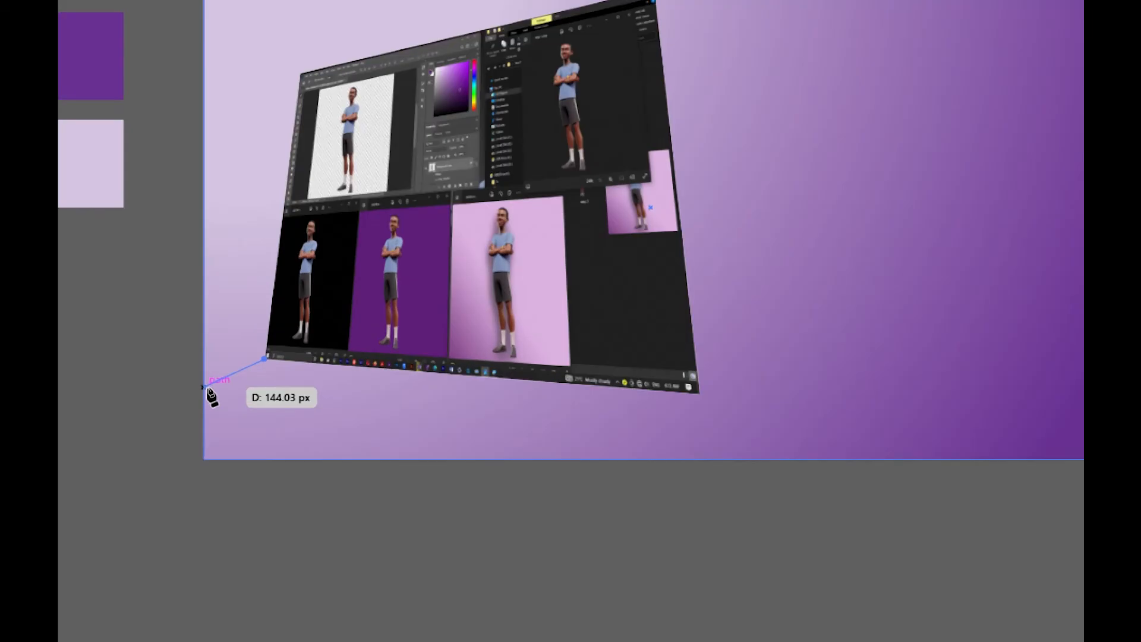
click(204, 387)
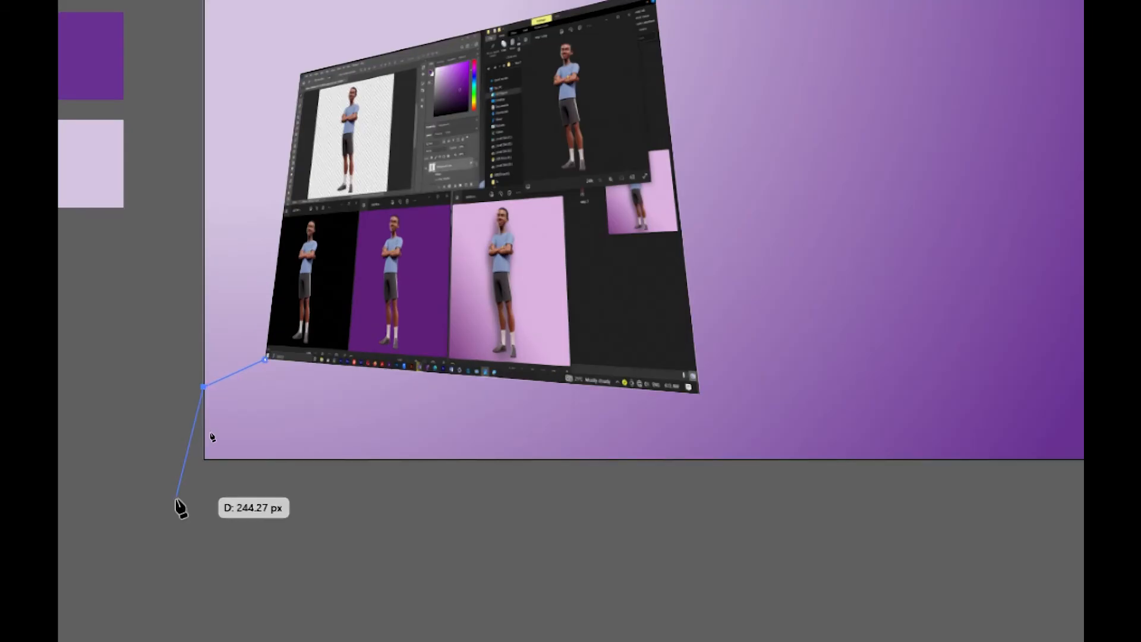
click(204, 458)
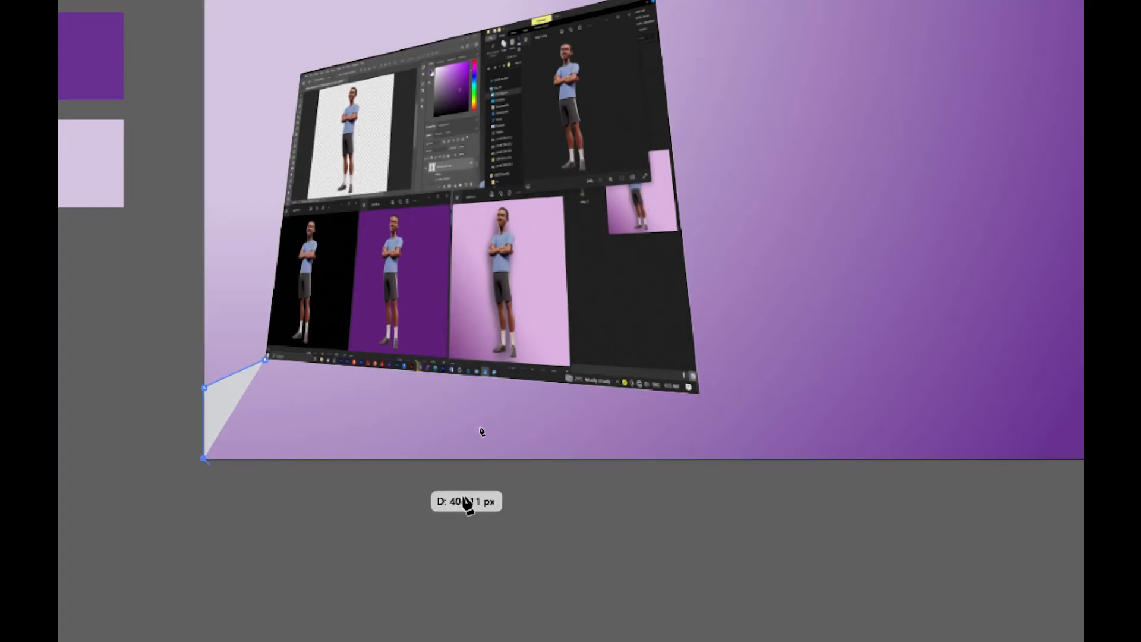
click(753, 459)
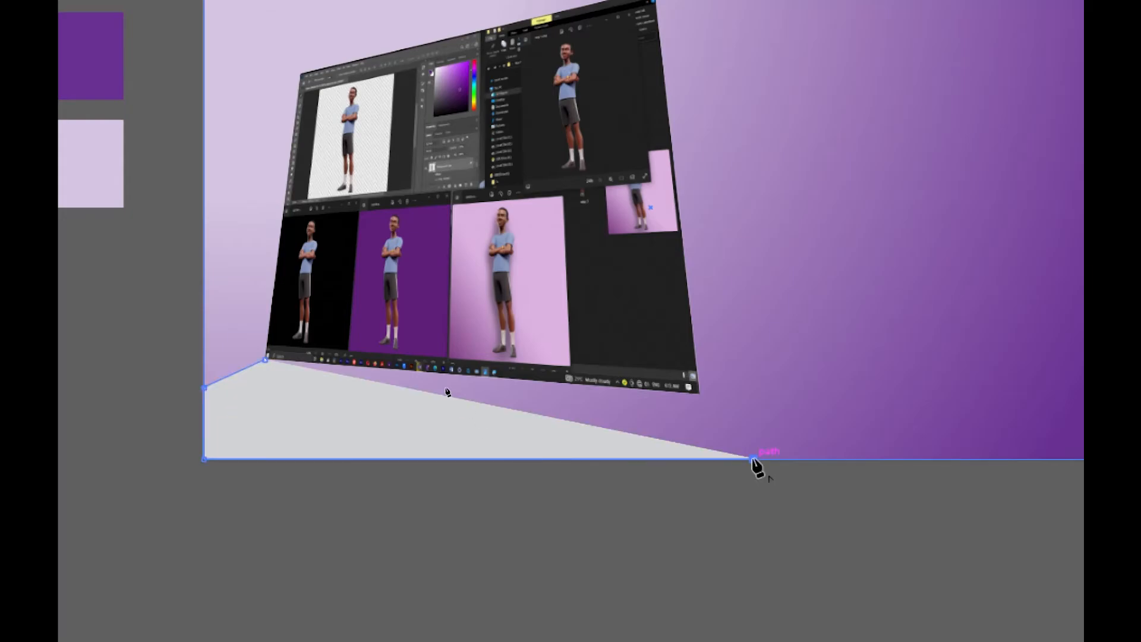
click(700, 392)
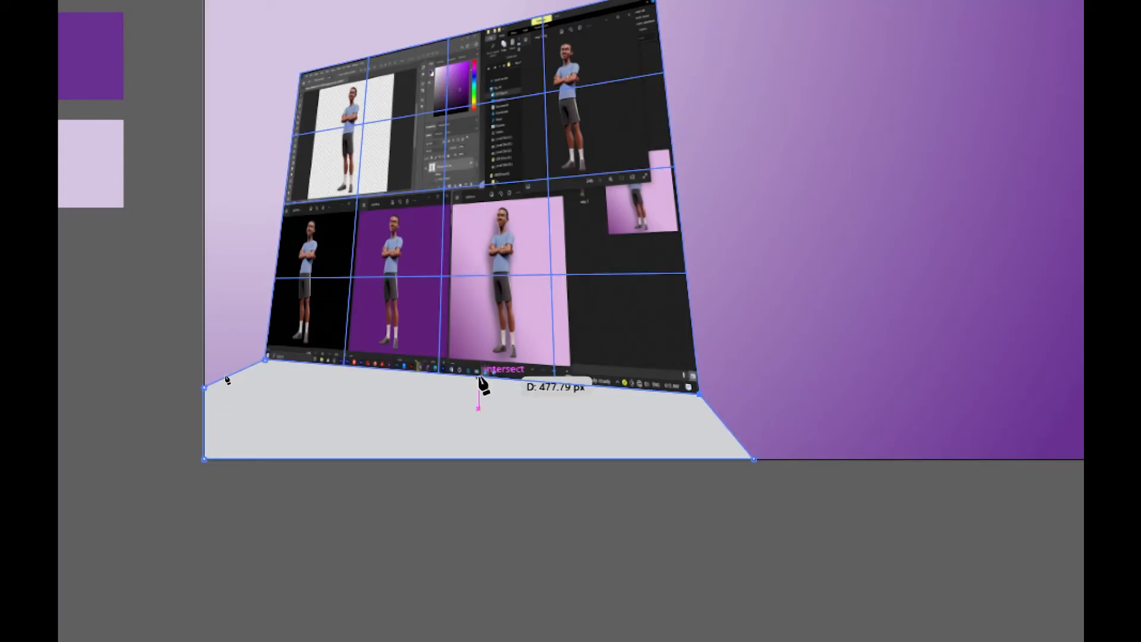
click(265, 359)
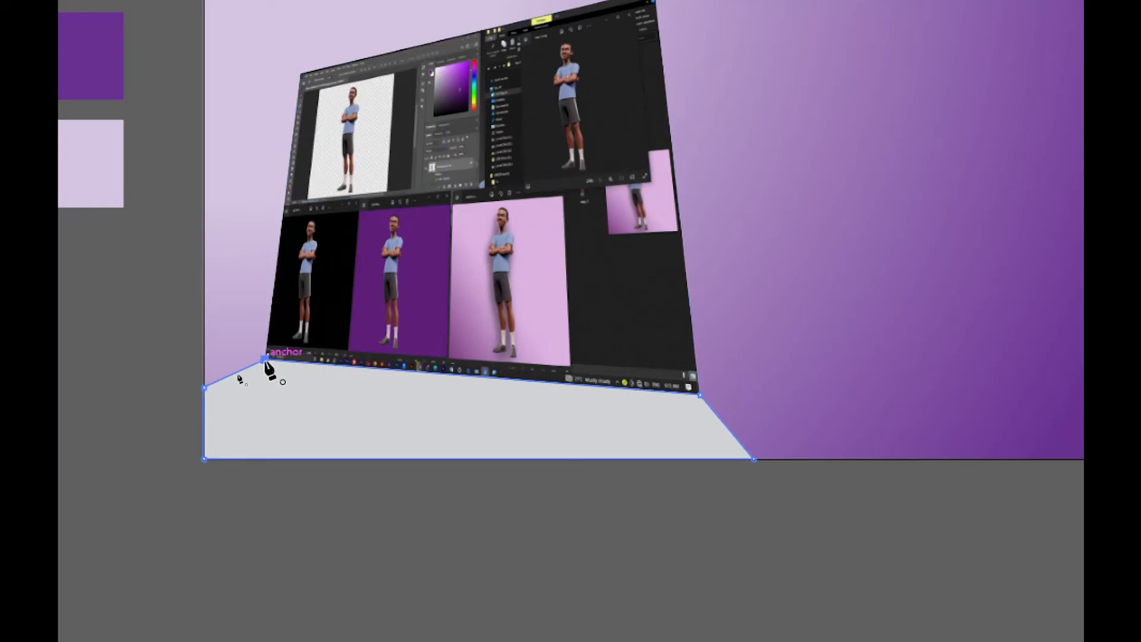
Move the floor shape's bottom-right anchor point inward along the artboard's bottom edge to X 1100 px, Y 1080 px
scroll(250, 401, down, 2)
scroll(259, 399, down, 1)
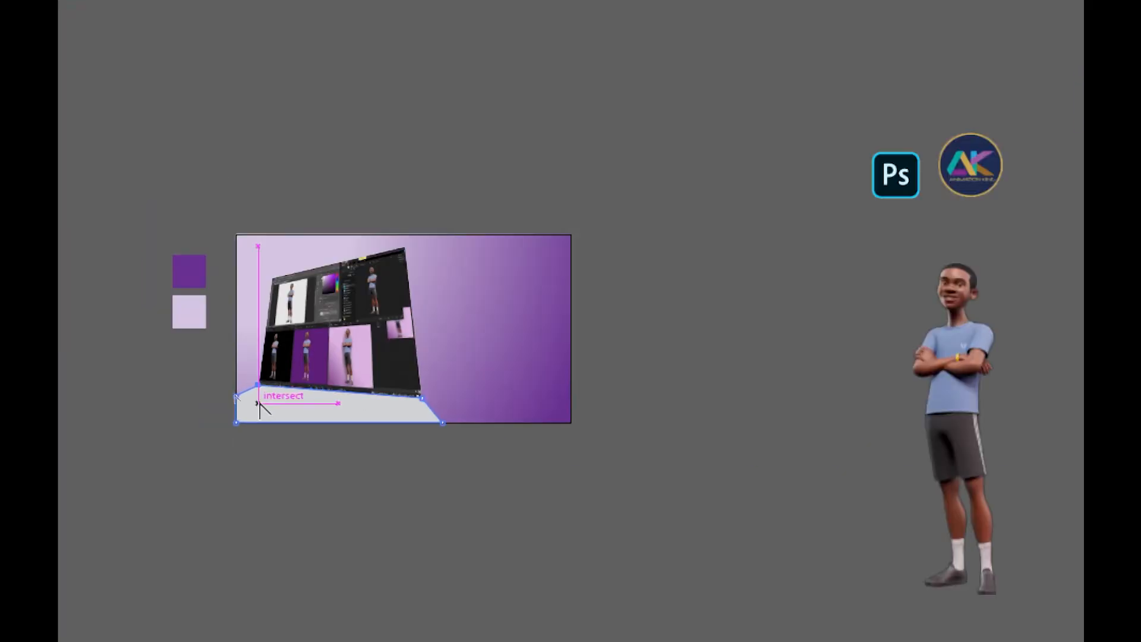
scroll(316, 433, up, 2)
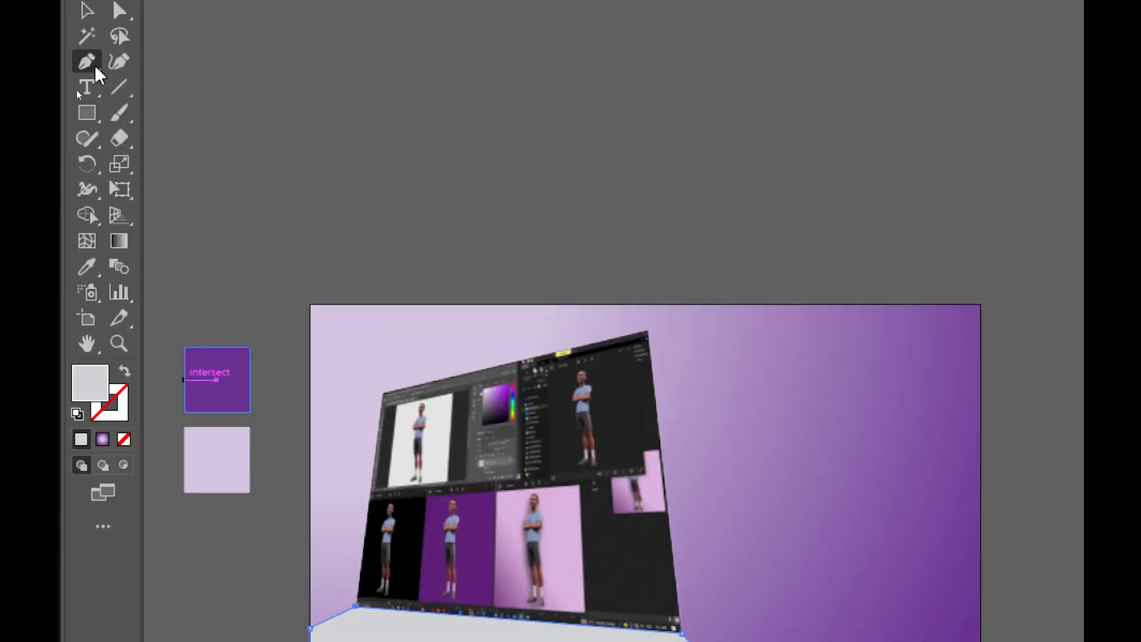
click(102, 67)
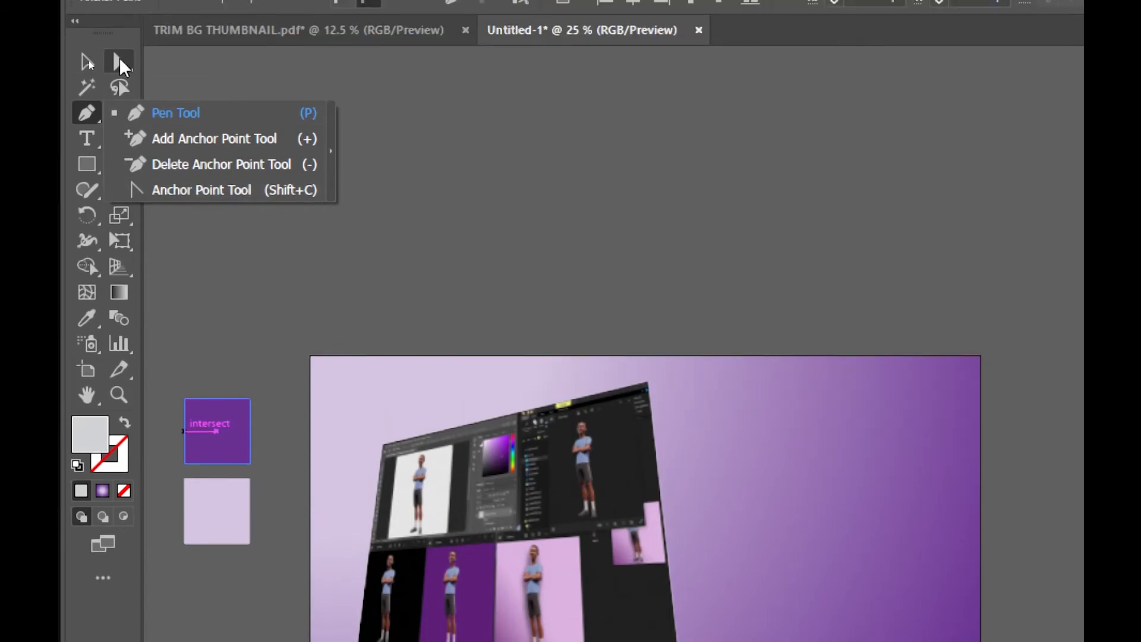
click(121, 9)
scroll(288, 369, down, 3)
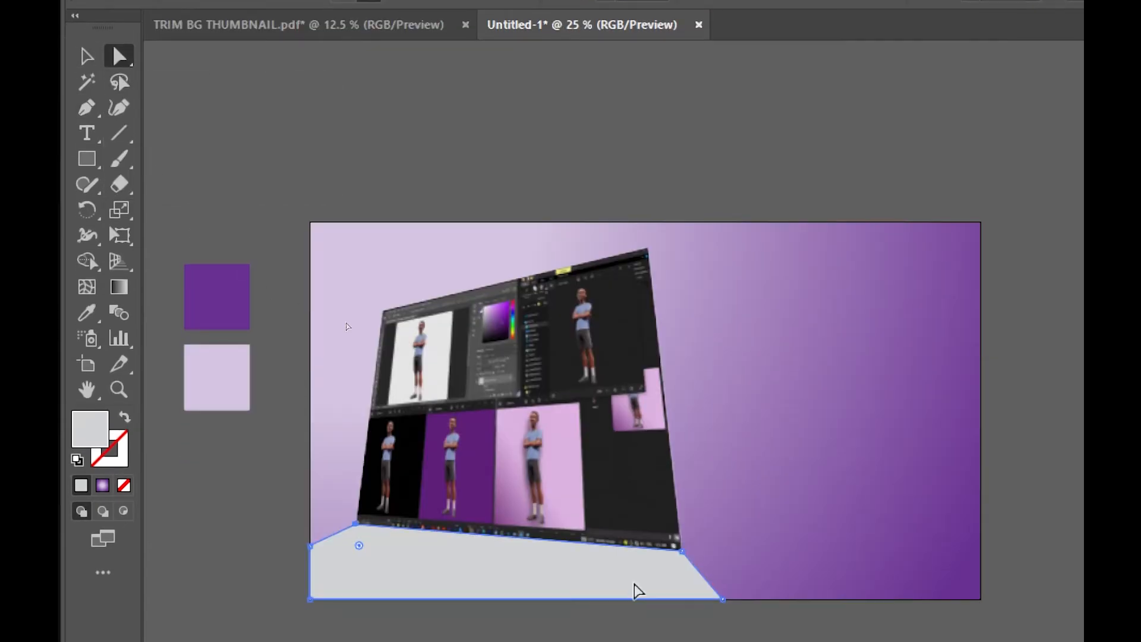
drag(723, 600, 693, 582)
alt+scroll(217, 331, down, 1)
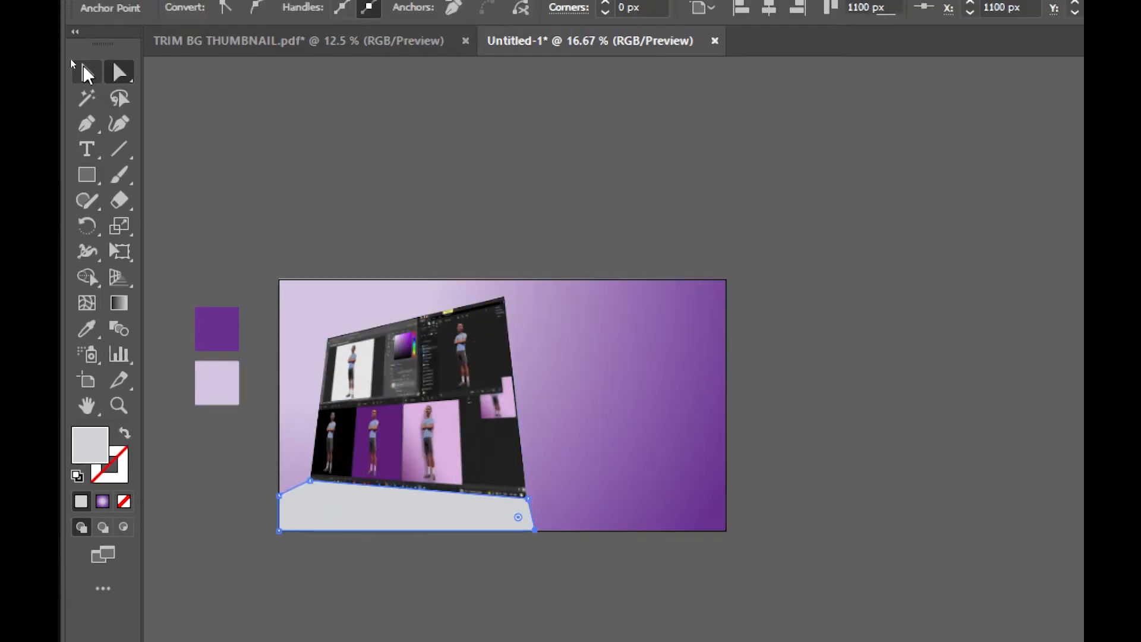
click(87, 72)
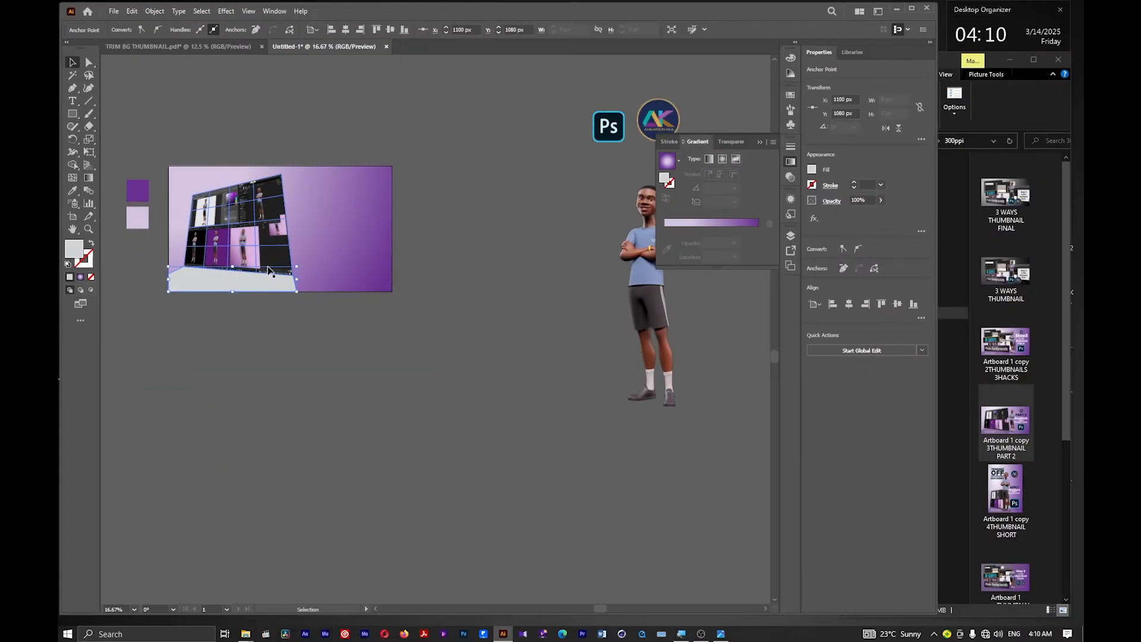
Fill the floor shape with the muted purple sampled from the floor of the reference thumbnail using the Eyedropper
scroll(165, 179, up, 2)
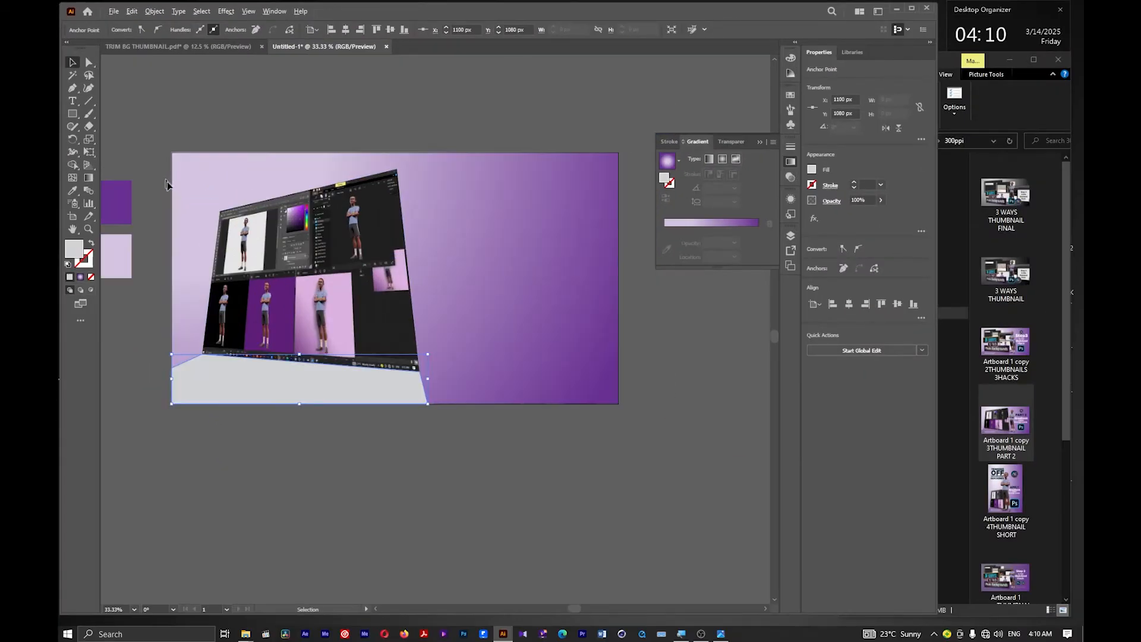
scroll(207, 238, up, 1)
scroll(351, 261, down, 1)
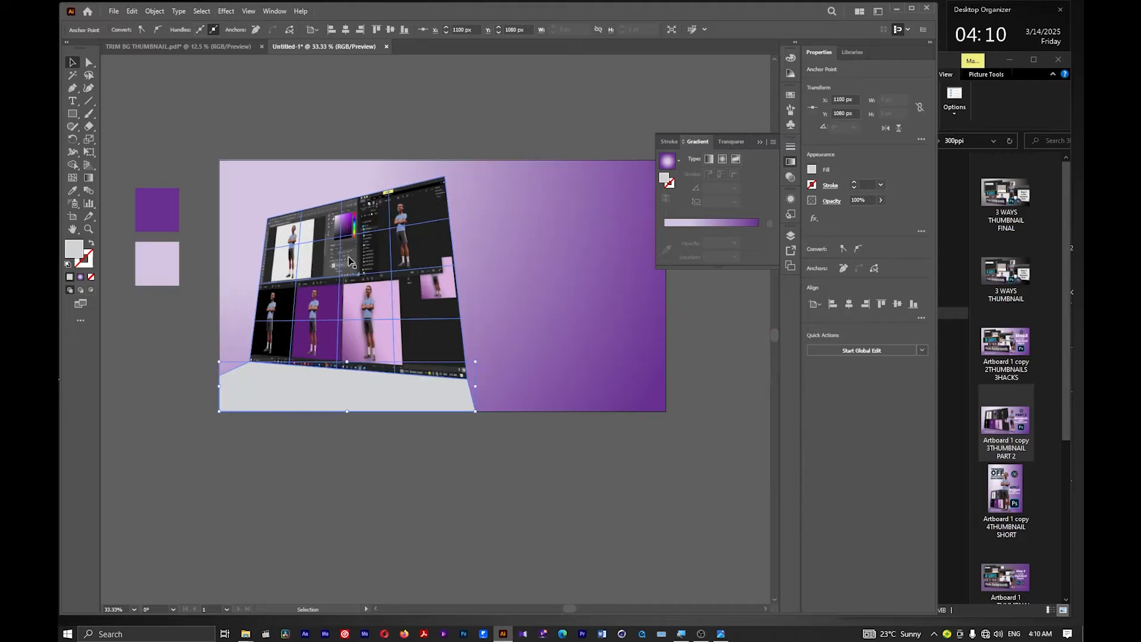
scroll(350, 262, down, 1)
scroll(350, 261, down, 1)
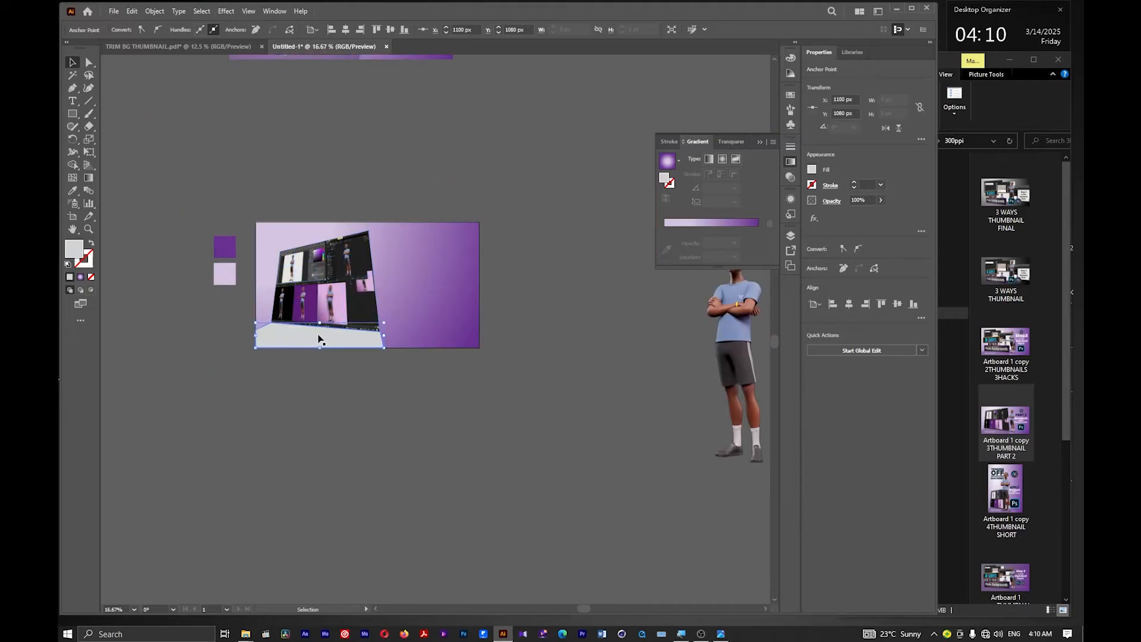
click(321, 333)
click(73, 190)
scroll(224, 190, up, 2)
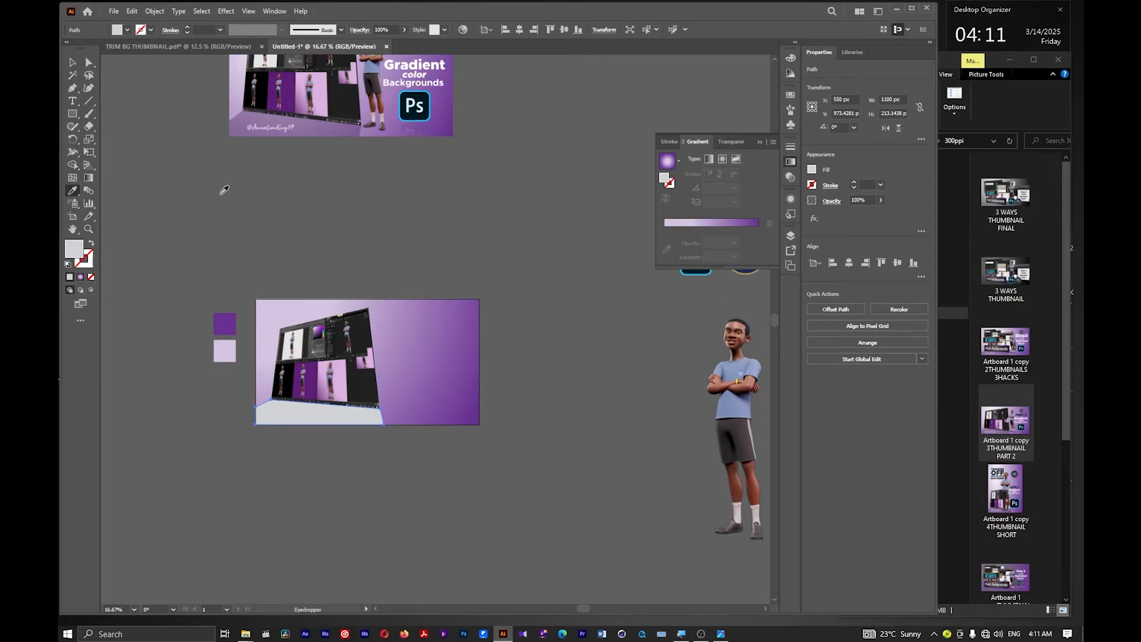
click(327, 130)
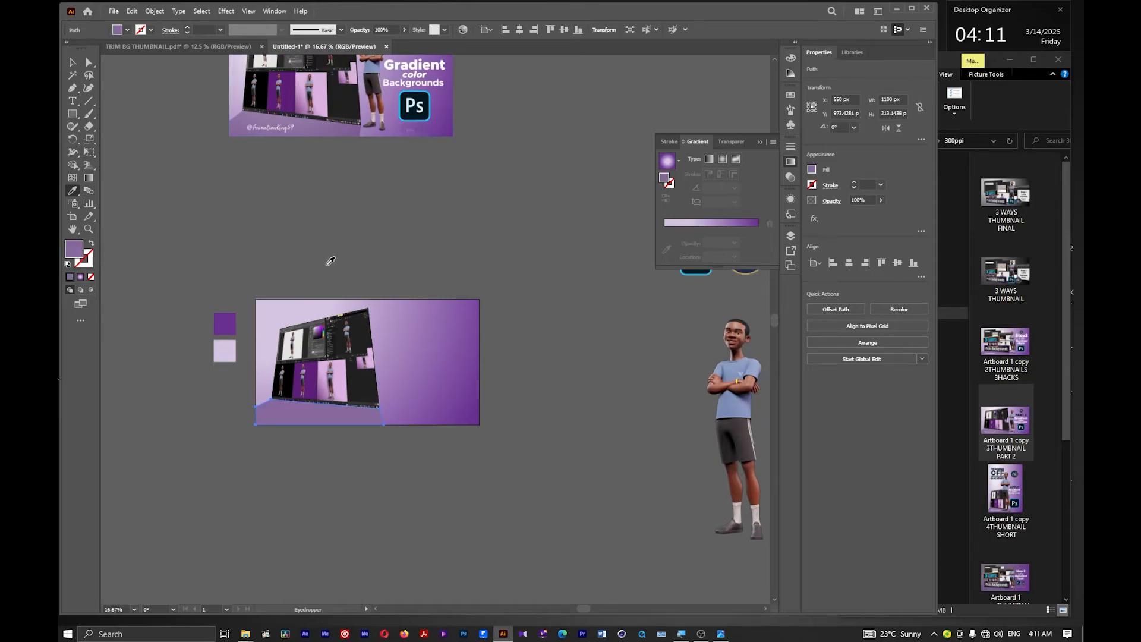
click(72, 64)
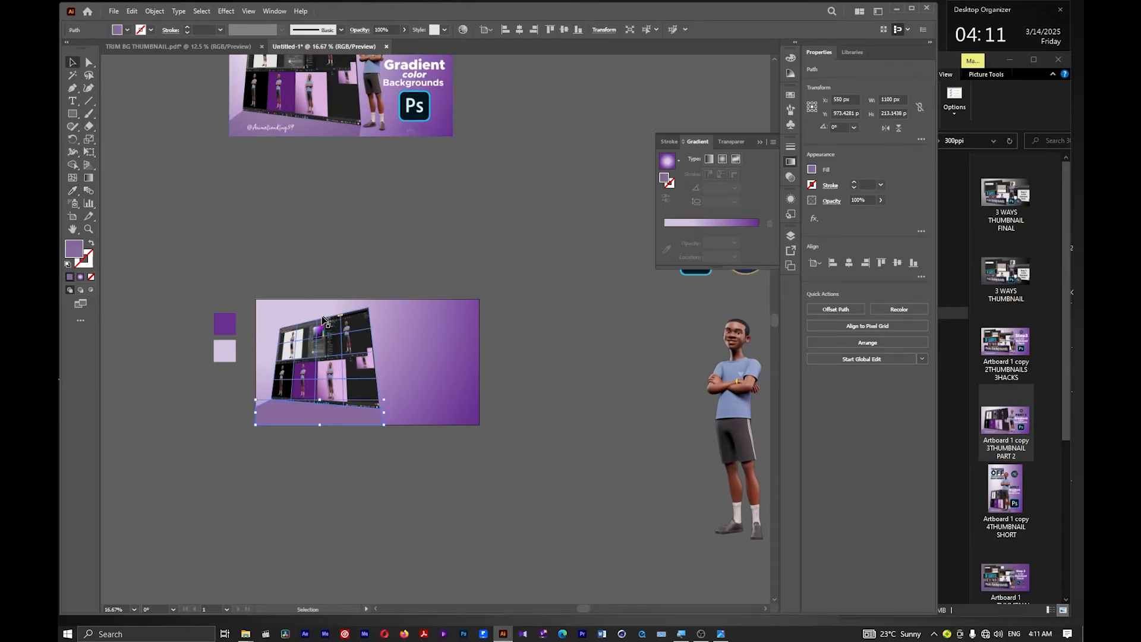
Compare the artboard's floor, collage and background shading with the reference PART 2 thumbnail
scroll(271, 124, up, 2)
scroll(257, 196, down, 3)
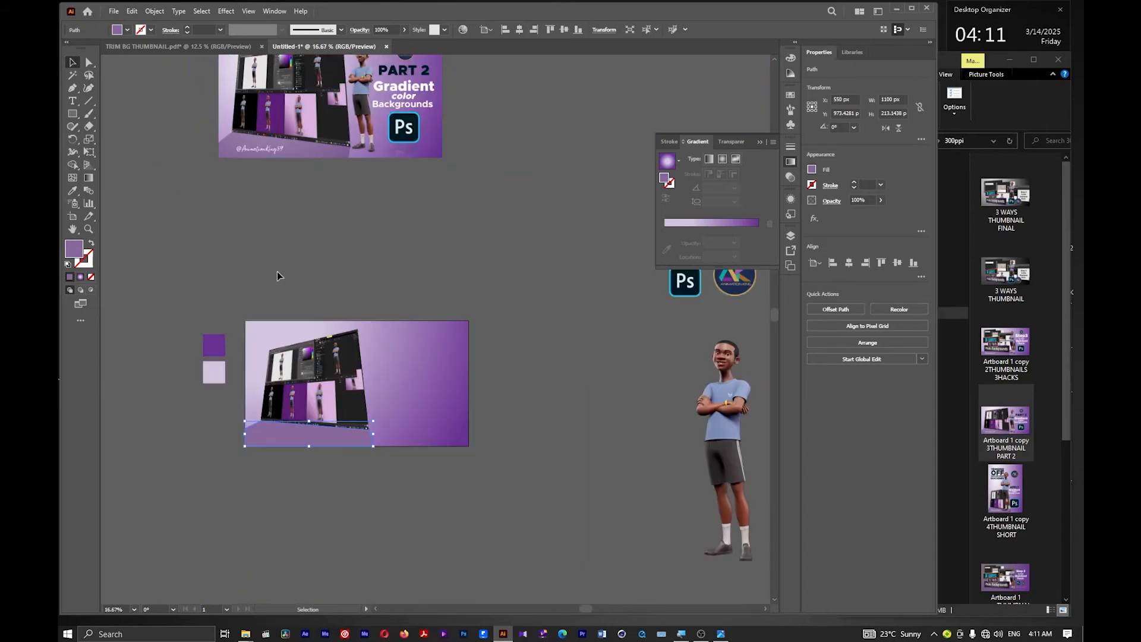
scroll(289, 377, up, 2)
scroll(328, 351, down, 3)
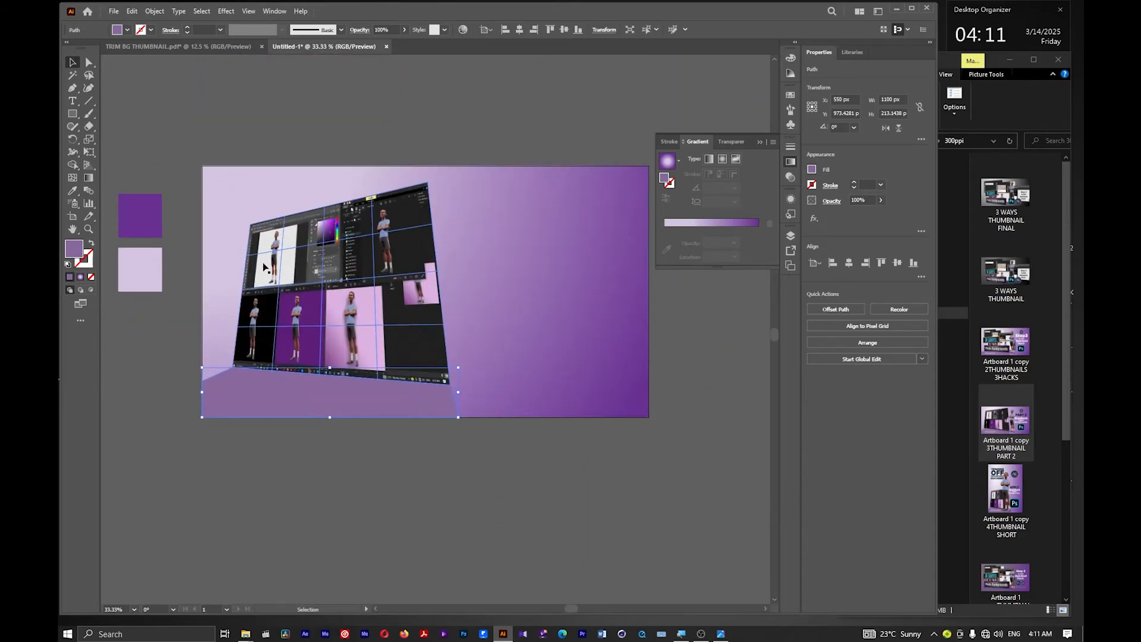
click(410, 448)
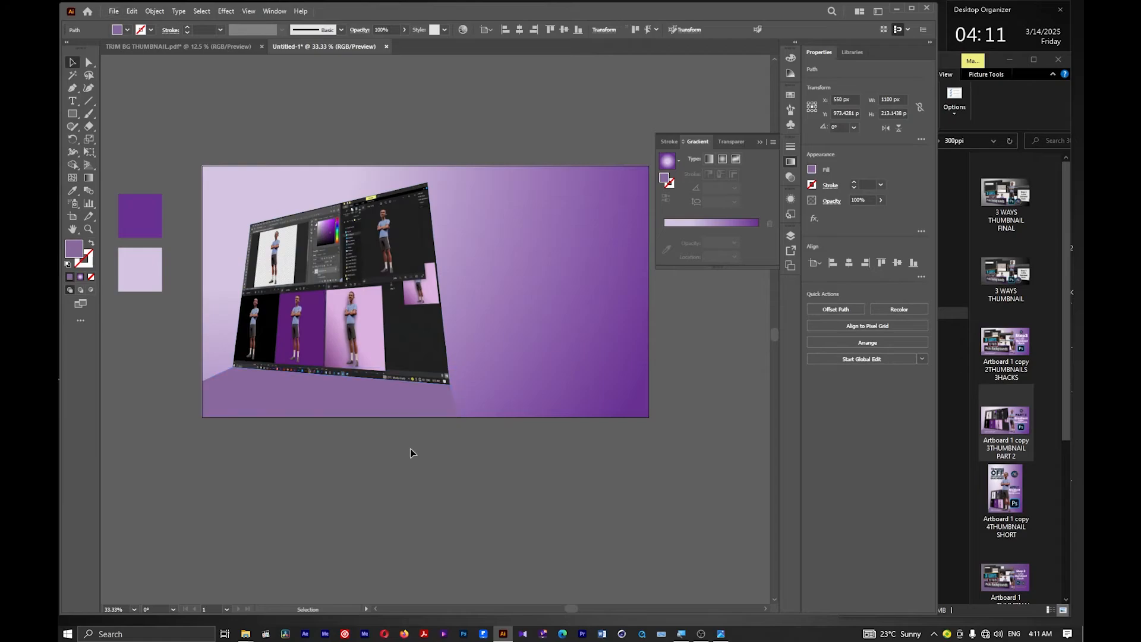
scroll(260, 423, down, 3)
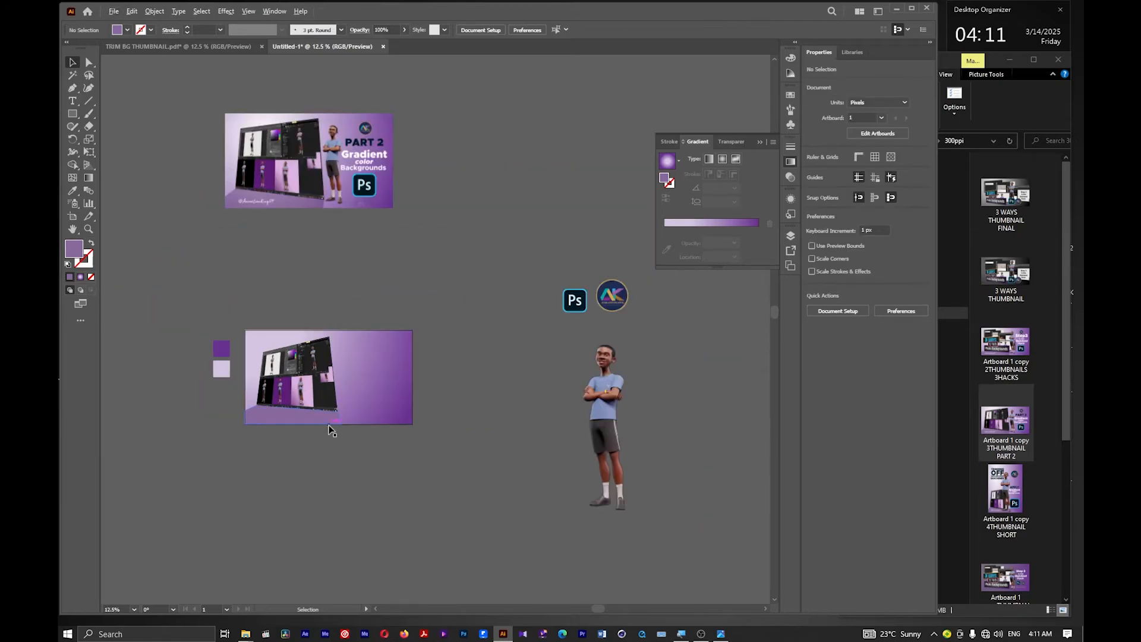
scroll(336, 423, up, 1)
scroll(287, 418, up, 2)
Shift the background rectangle's radial gradient toward the artboard's lower-right corner, and close the gradient settings
click(455, 427)
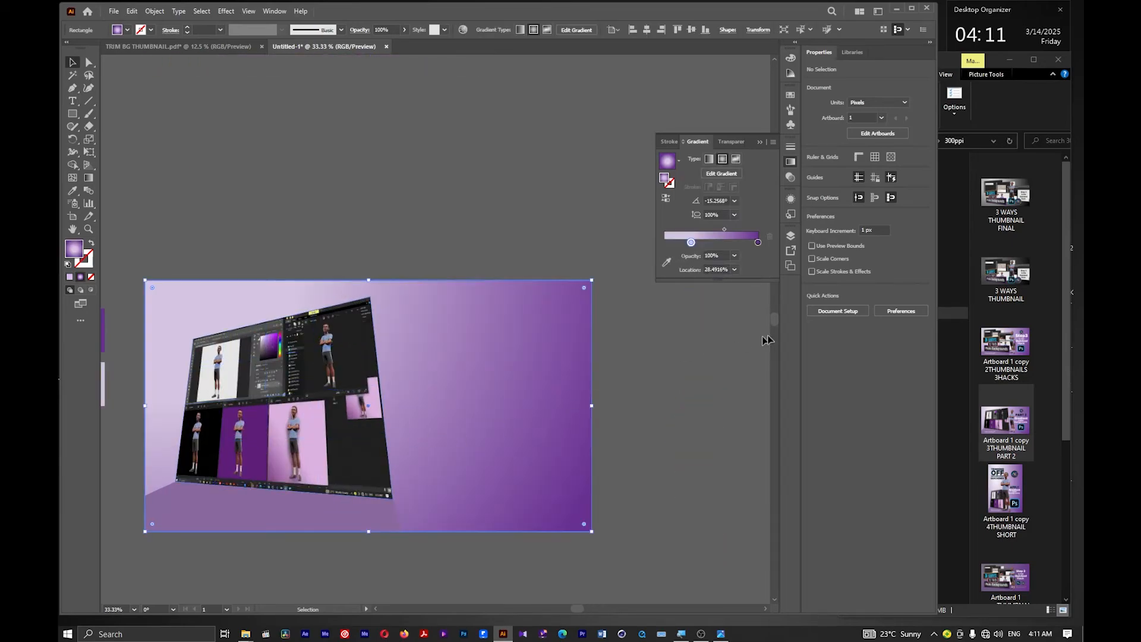
key(g)
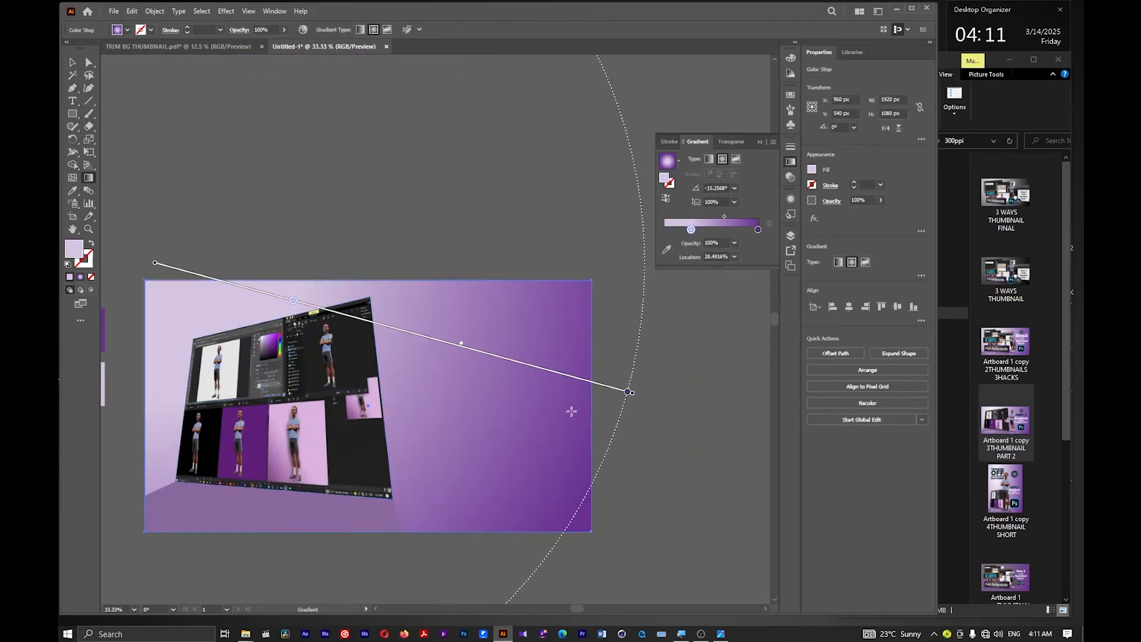
drag(566, 375, 618, 428)
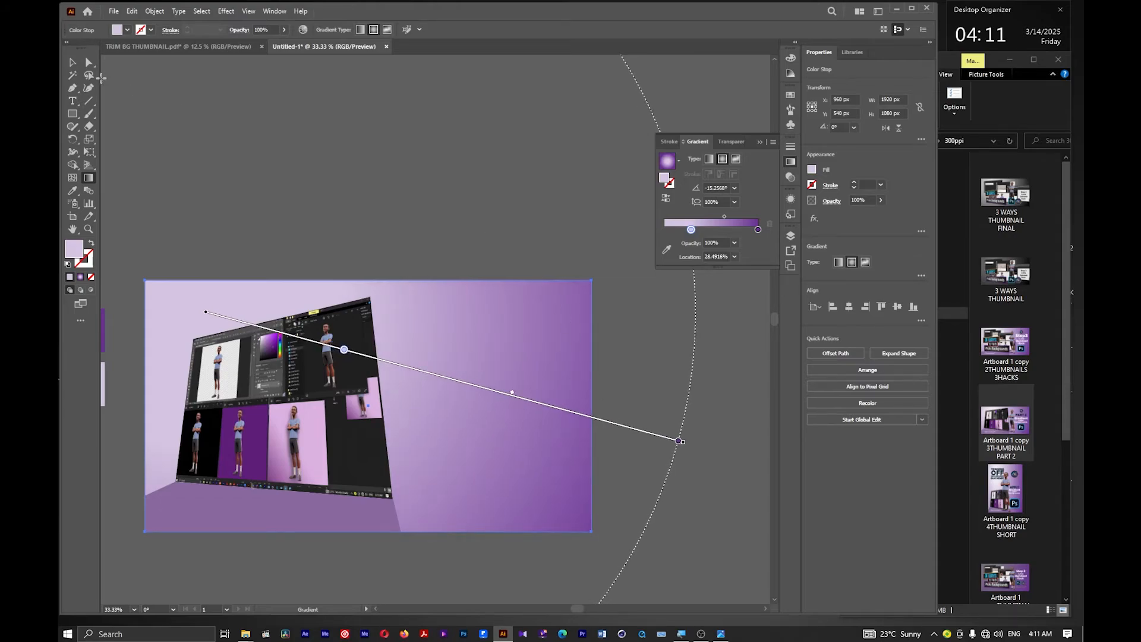
click(73, 62)
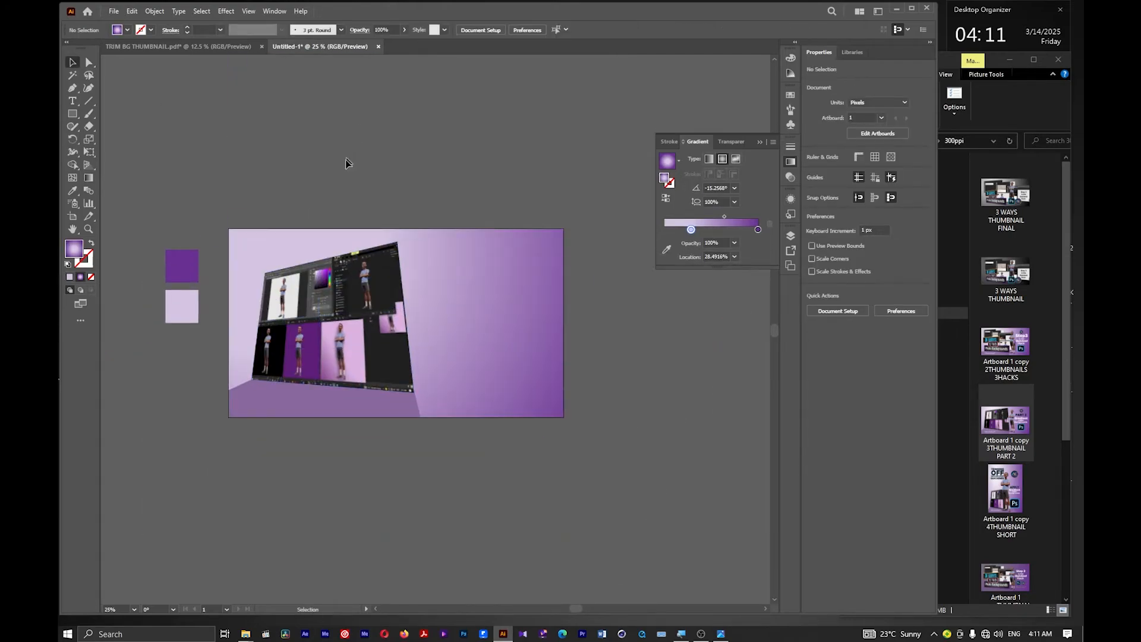
scroll(335, 284, up, 1)
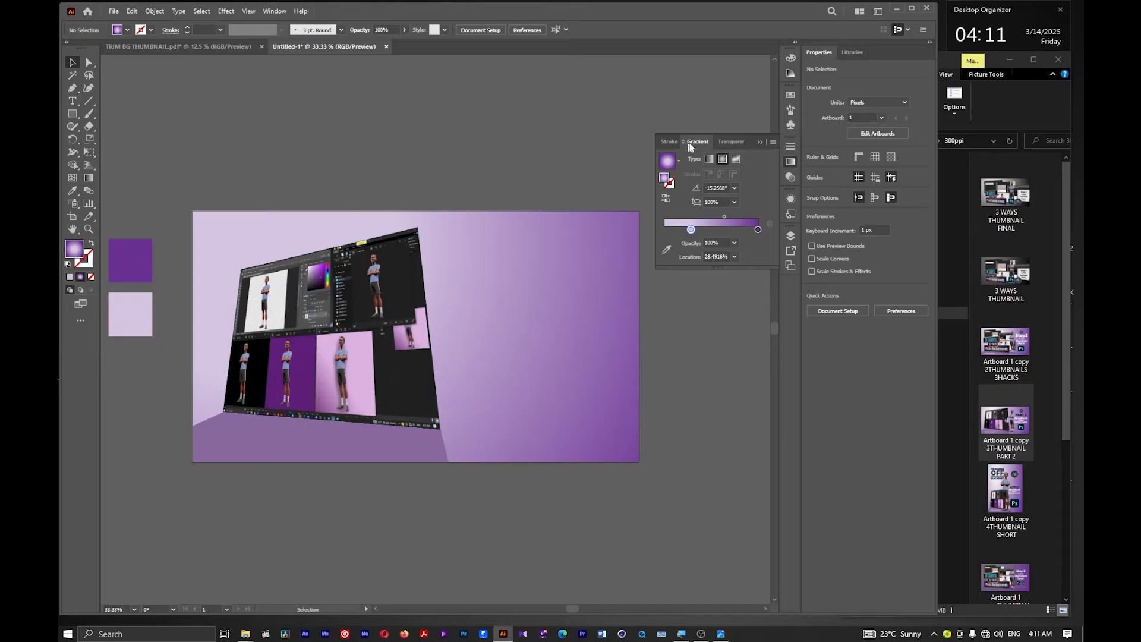
click(760, 141)
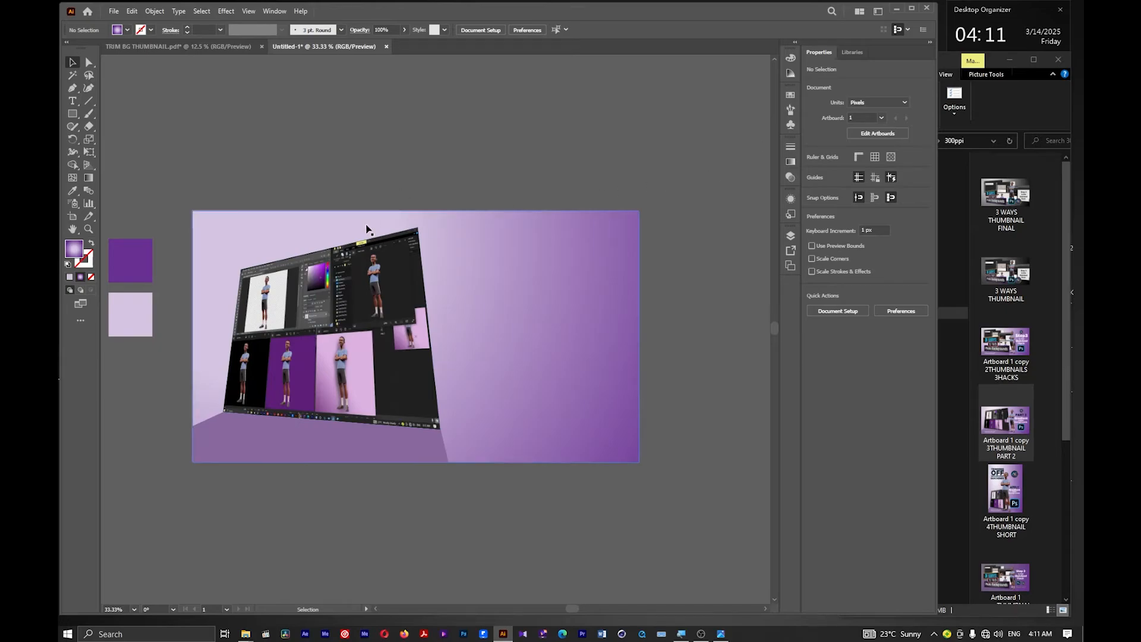
scroll(366, 228, down, 1)
scroll(368, 293, down, 1)
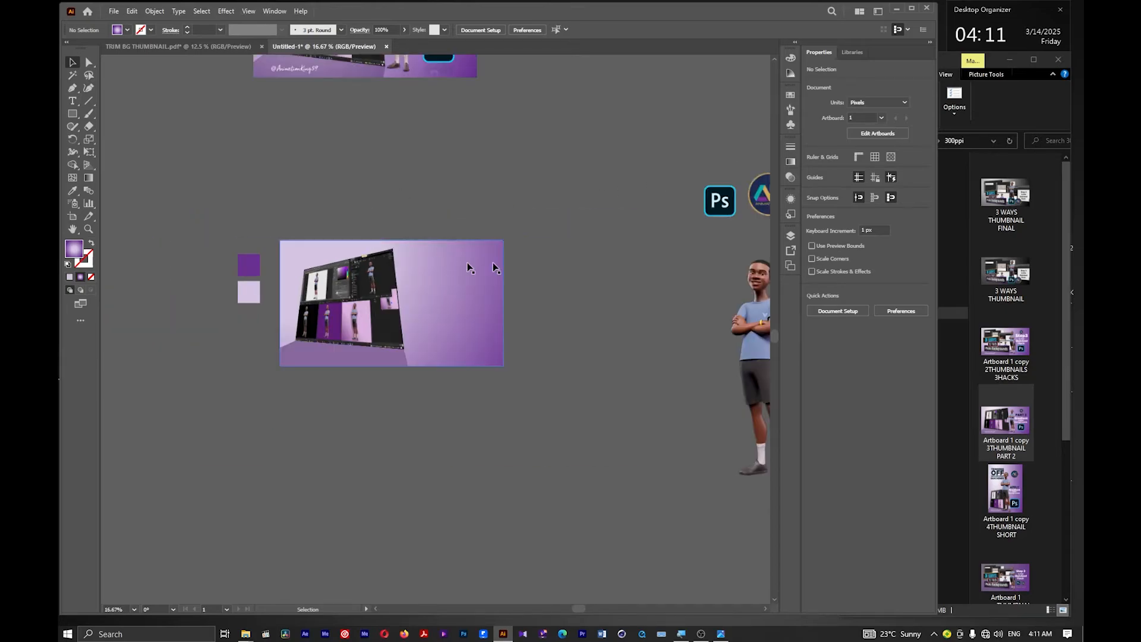
Place the standing character image over the artboard beside the collage and bring it to the front
drag(758, 318, 423, 247)
scroll(423, 247, up, 1)
scroll(423, 246, up, 1)
right_click(424, 240)
mouse_move(515, 377)
click(562, 380)
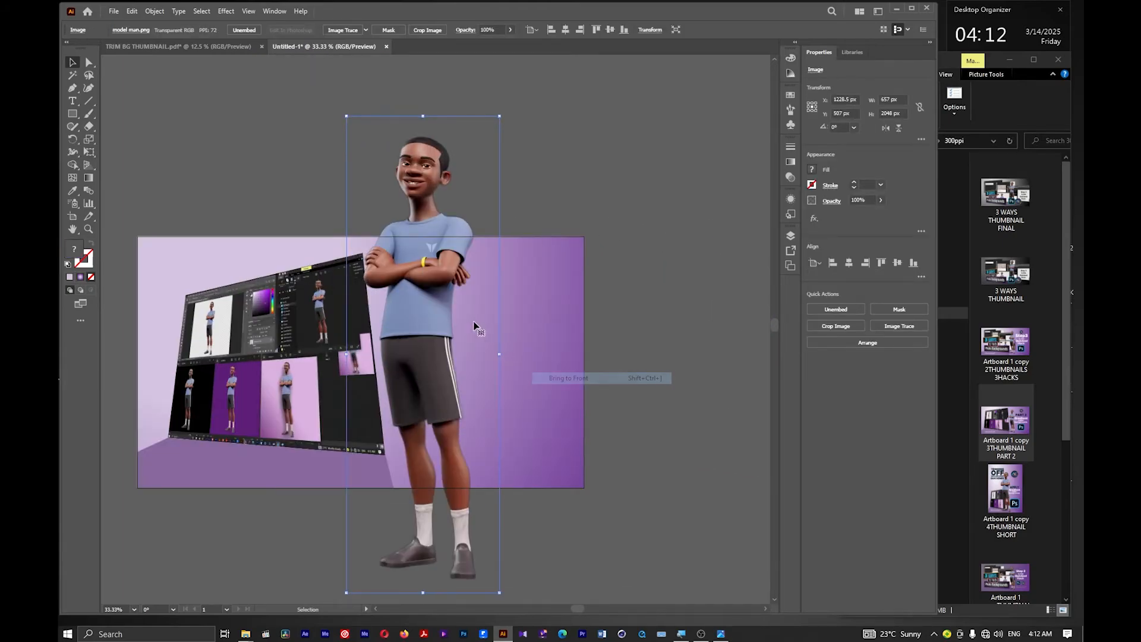
Scale the character down to about 318 x 991 px and stand it against the collage's right edge
drag(494, 115, 422, 261)
drag(386, 424, 405, 323)
drag(413, 371, 392, 376)
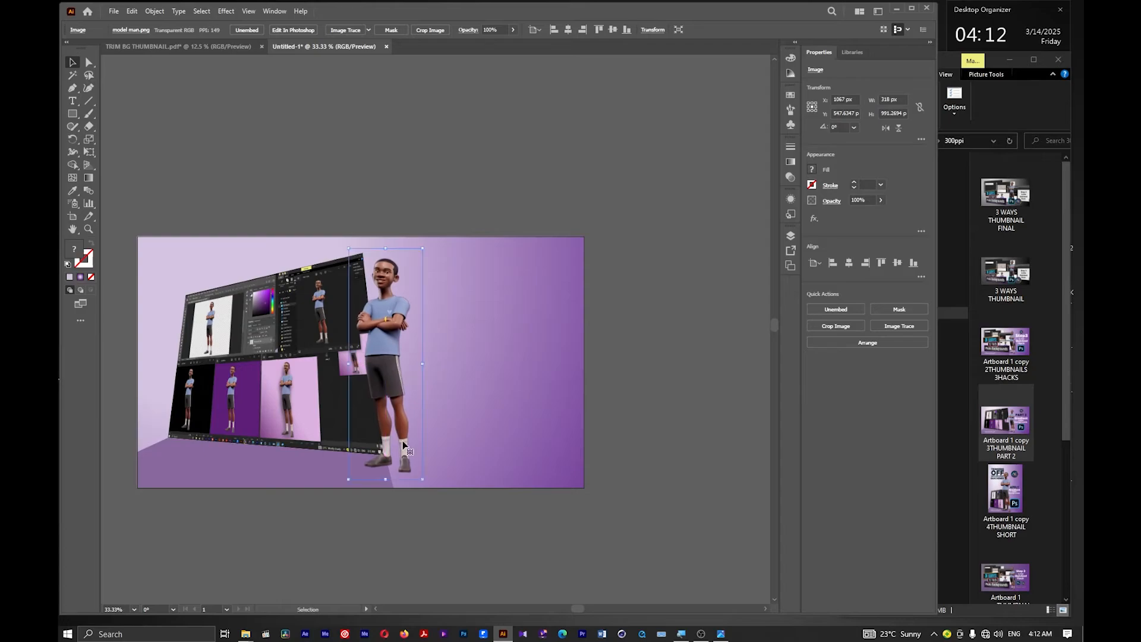
key(ctrl+1)
scroll(409, 415, down, 5)
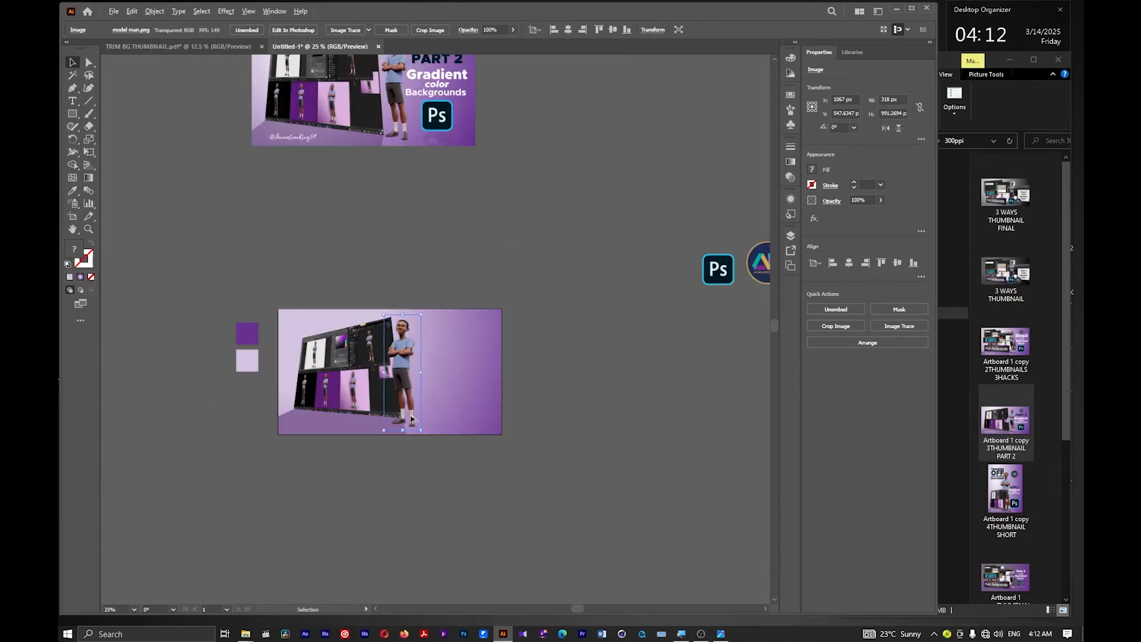
scroll(419, 420, up, 1)
scroll(420, 440, up, 1)
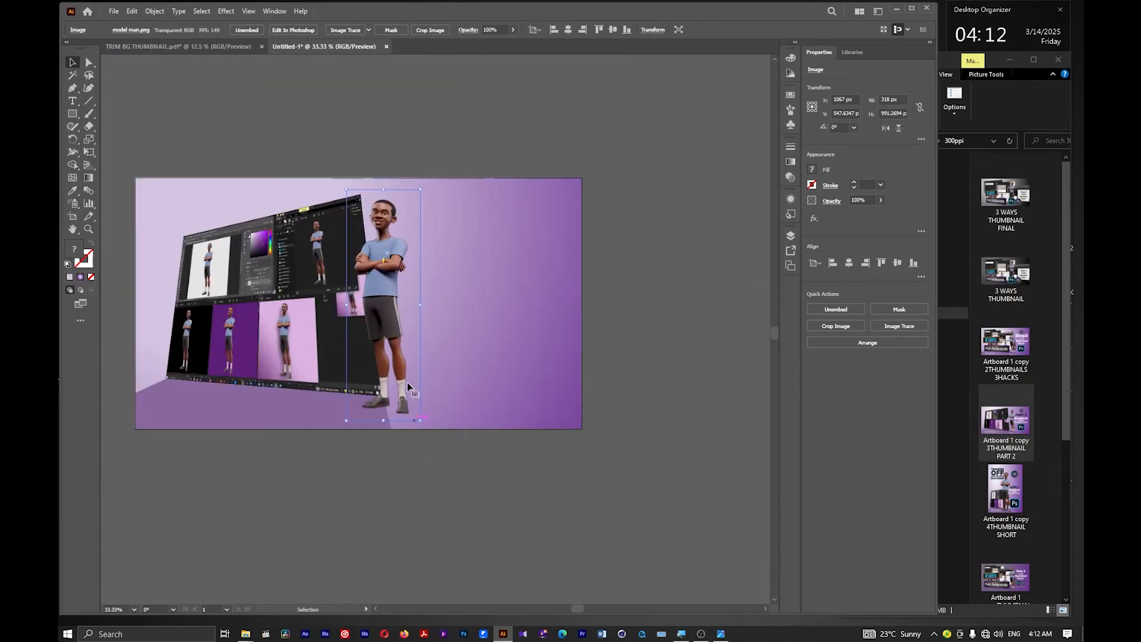
Shift the character toward the open area beside the collage, to about X 1131 px, Y 567 px
drag(387, 325, 401, 326)
scroll(401, 322, up, 1)
scroll(397, 331, down, 2)
scroll(410, 297, up, 3)
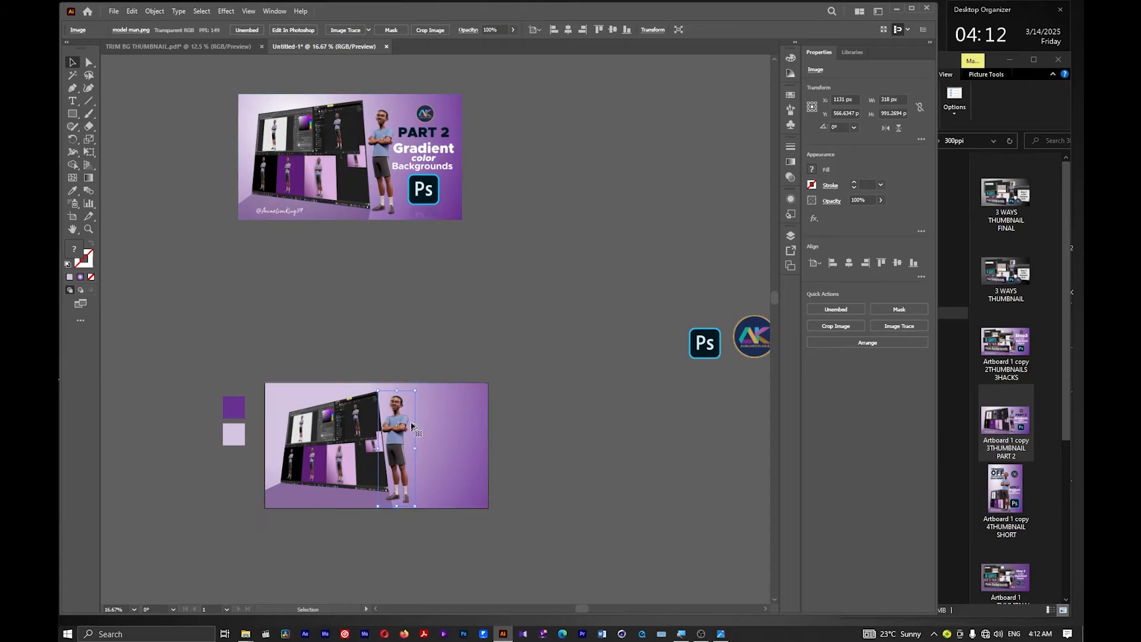
Shrink the character to about 298 x 929 px and reposition it at about X 1121 px, Y 598 px
scroll(411, 422, up, 3)
mouse_move(422, 330)
mouse_down()
mouse_move(409, 327)
mouse_move(416, 339)
mouse_up()
scroll(347, 302, down, 2)
scroll(347, 303, down, 3)
scroll(275, 337, up, 2)
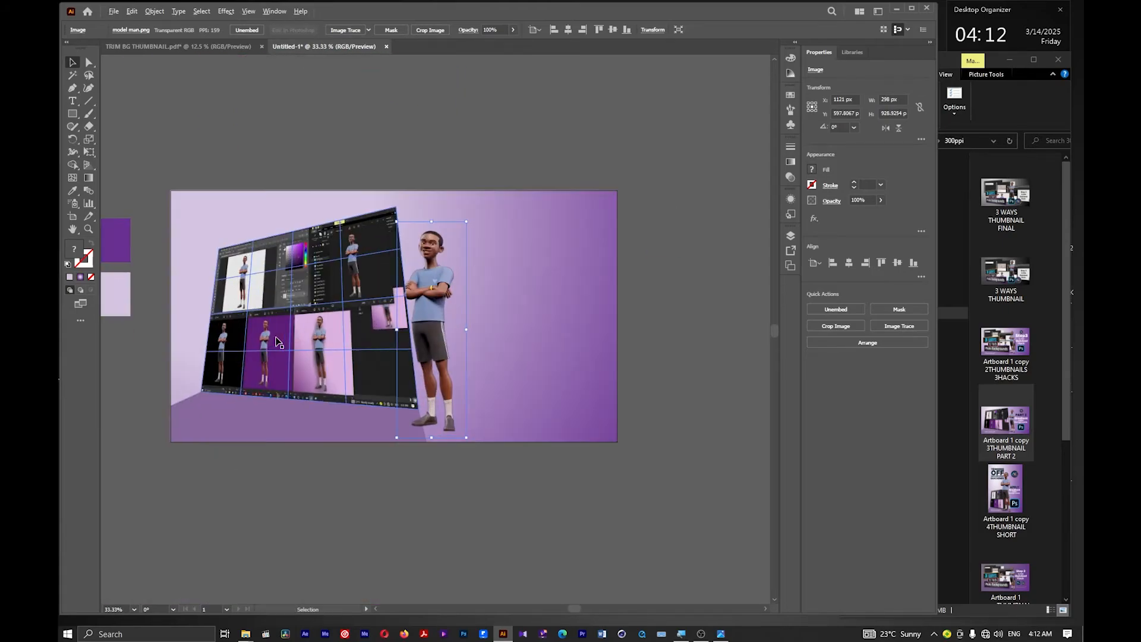
click(636, 328)
scroll(575, 328, right, 1)
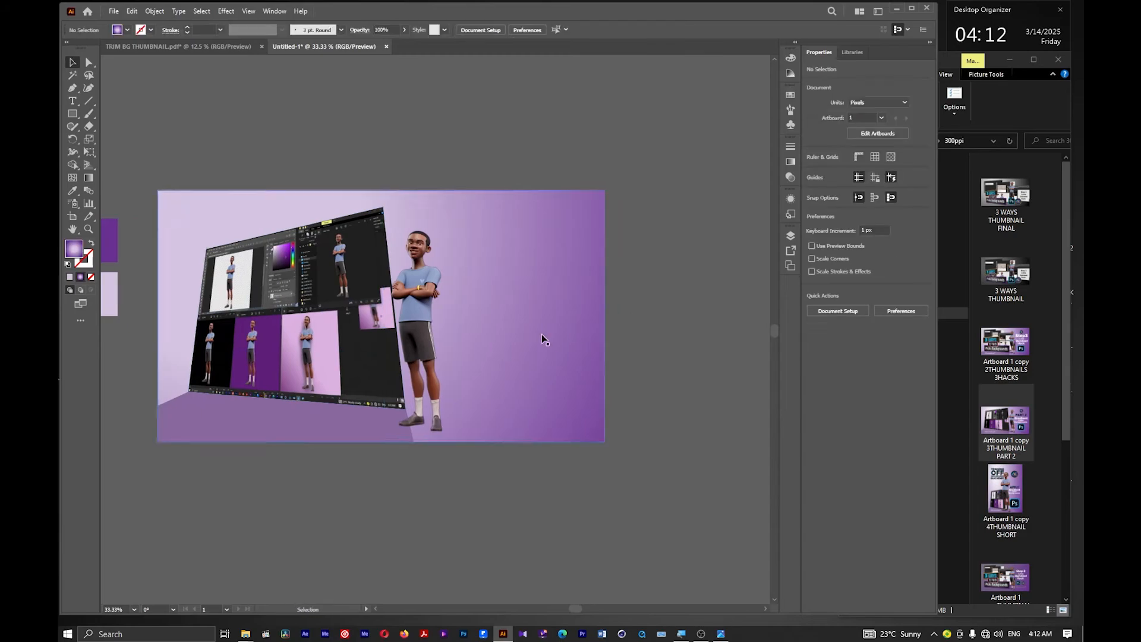
scroll(390, 380, right, 1)
scroll(383, 369, down, 1)
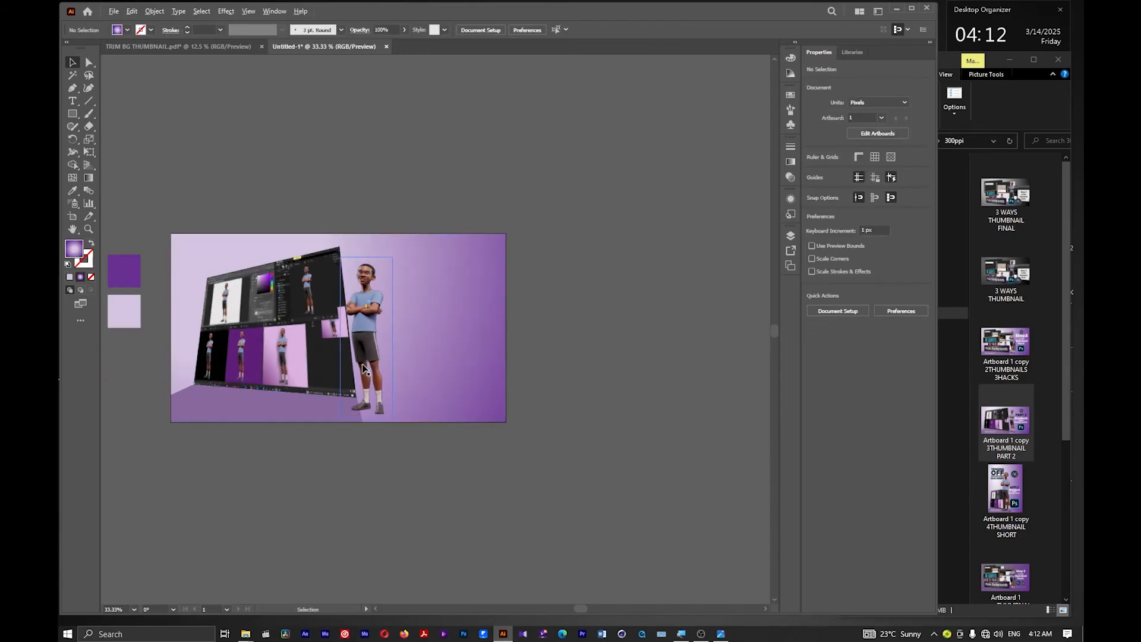
Place the Photoshop logo on the artboard beside the character's legs, at about X 1560 px, Y 737 px
scroll(396, 367, right, 1)
scroll(404, 369, right, 3)
drag(689, 178, 293, 379)
scroll(282, 392, up, 2)
scroll(302, 385, up, 2)
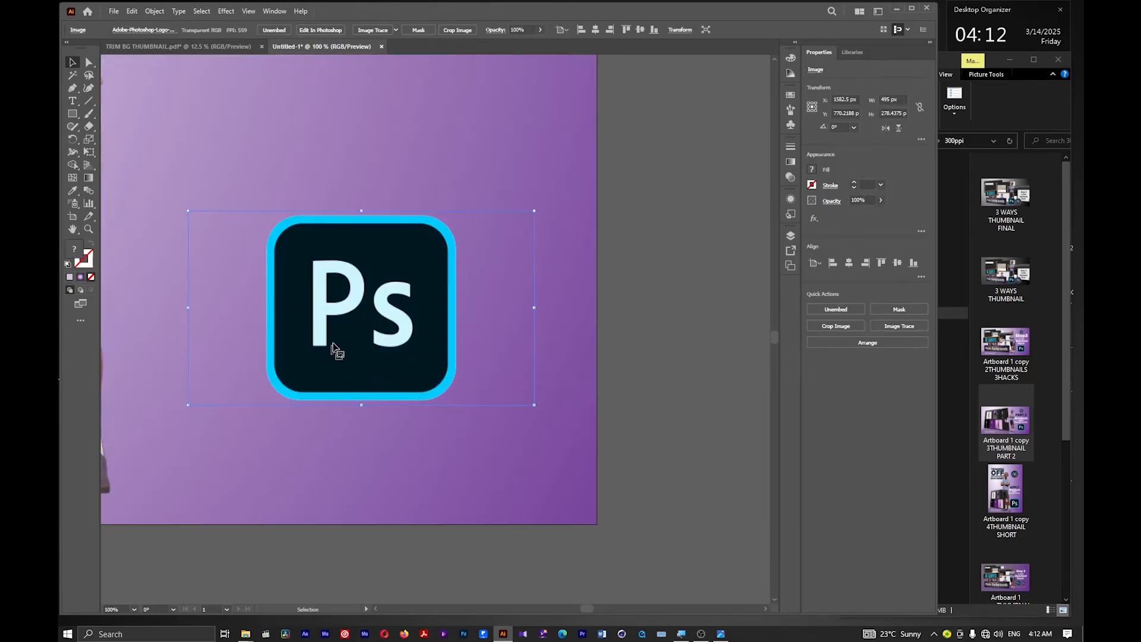
drag(347, 326, 334, 306)
scroll(474, 337, down, 3)
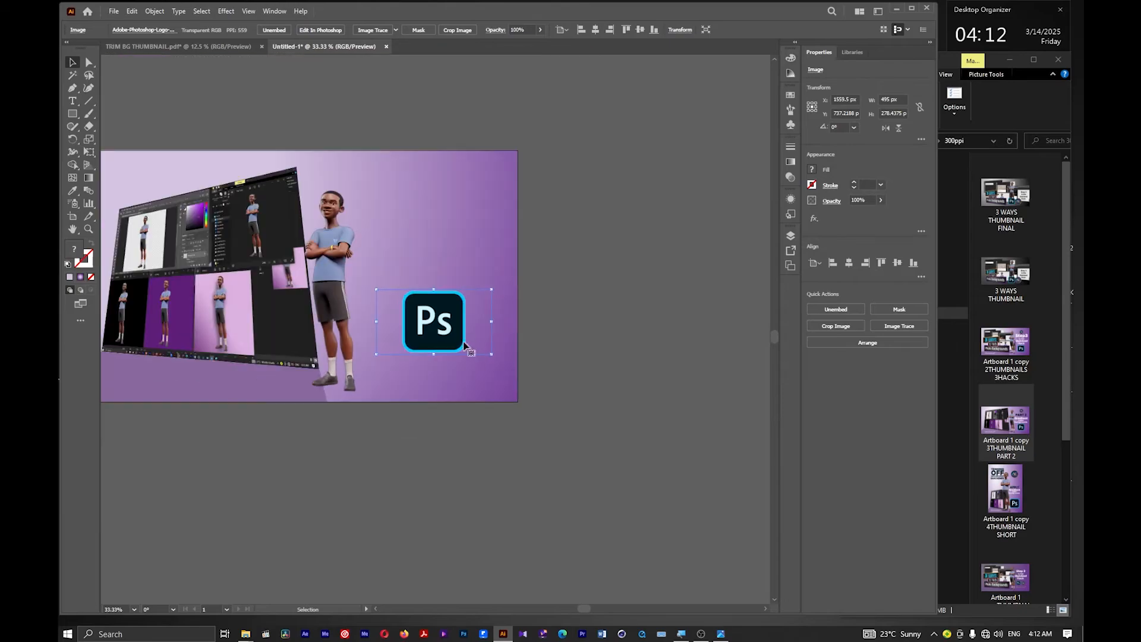
scroll(470, 340, left, 1)
scroll(527, 342, up, 2)
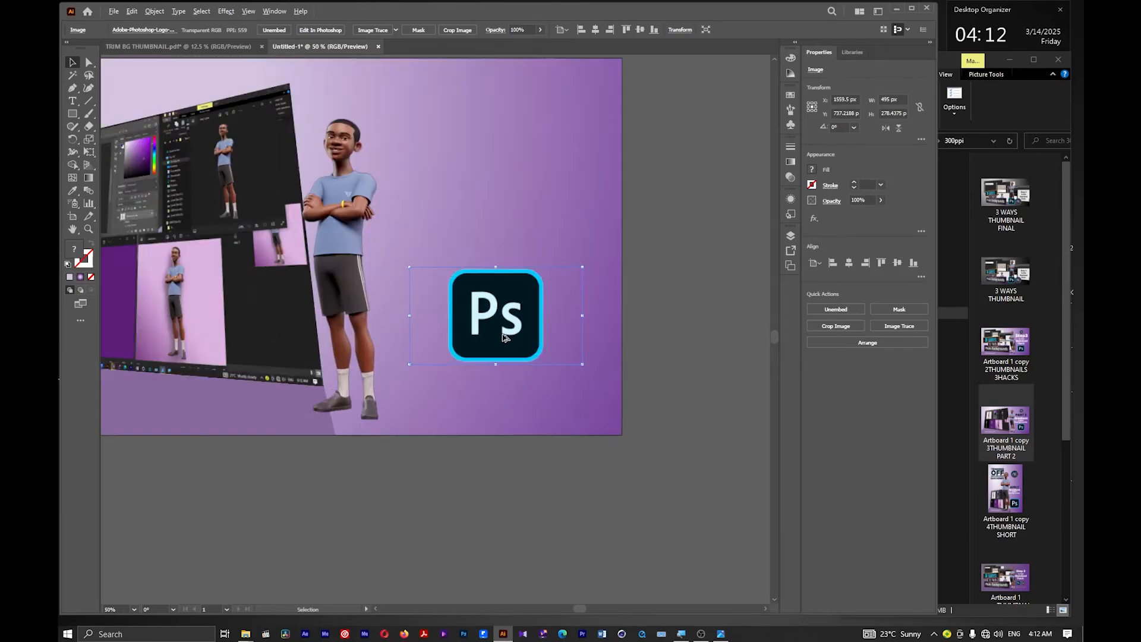
Copy the Photoshop logo 278 px straight down and reflect the copy across the horizontal axis
drag(498, 284, 499, 410)
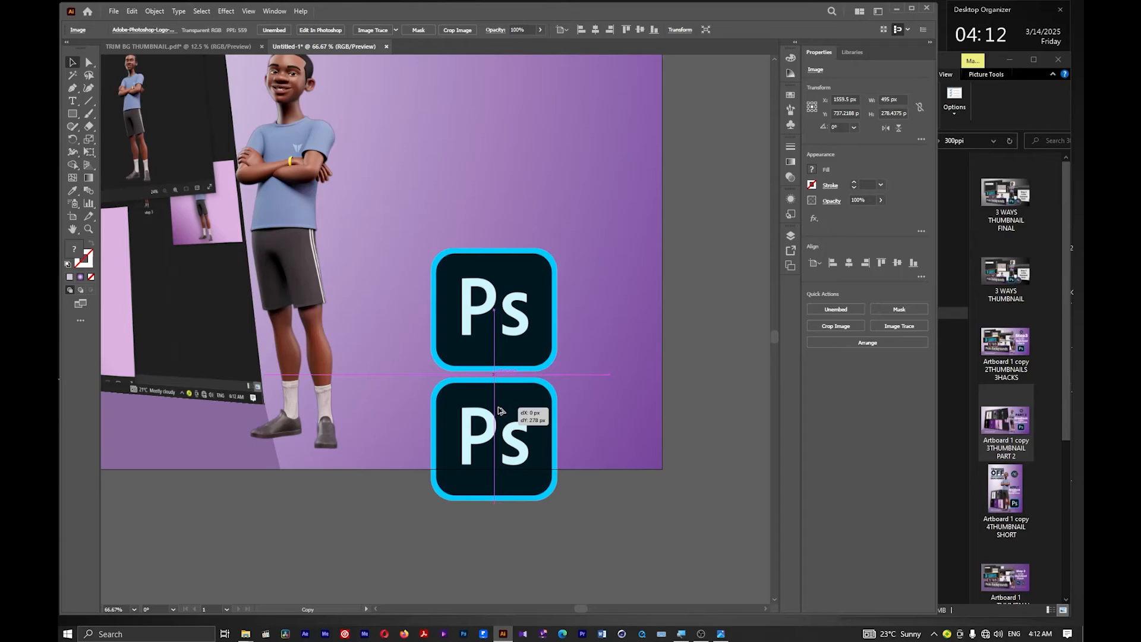
drag(503, 406, 503, 404)
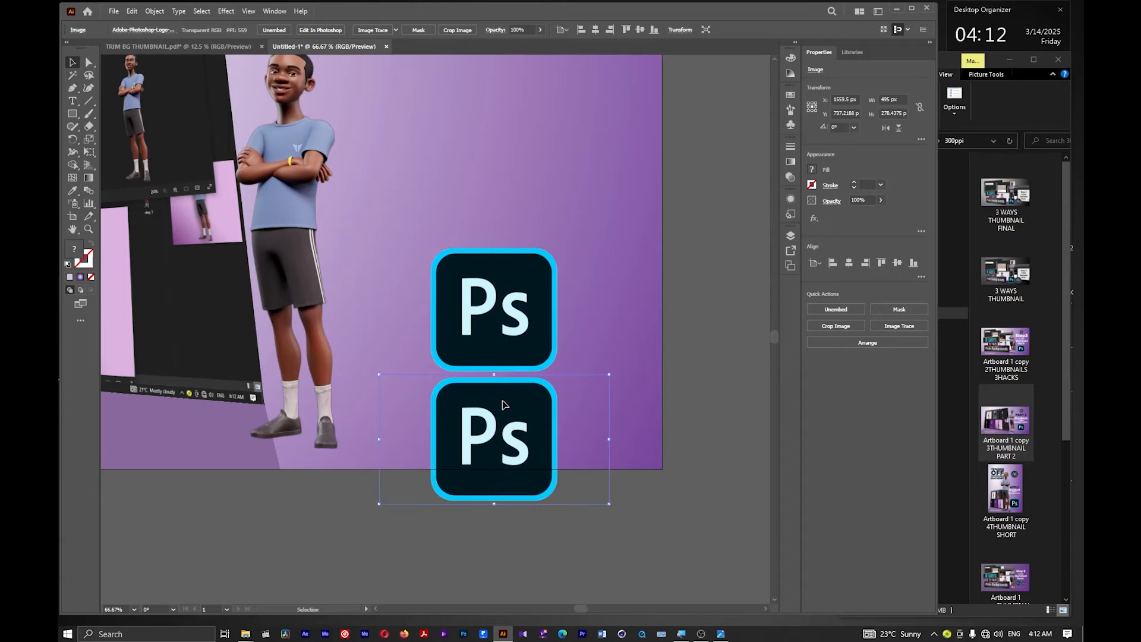
right_click(497, 405)
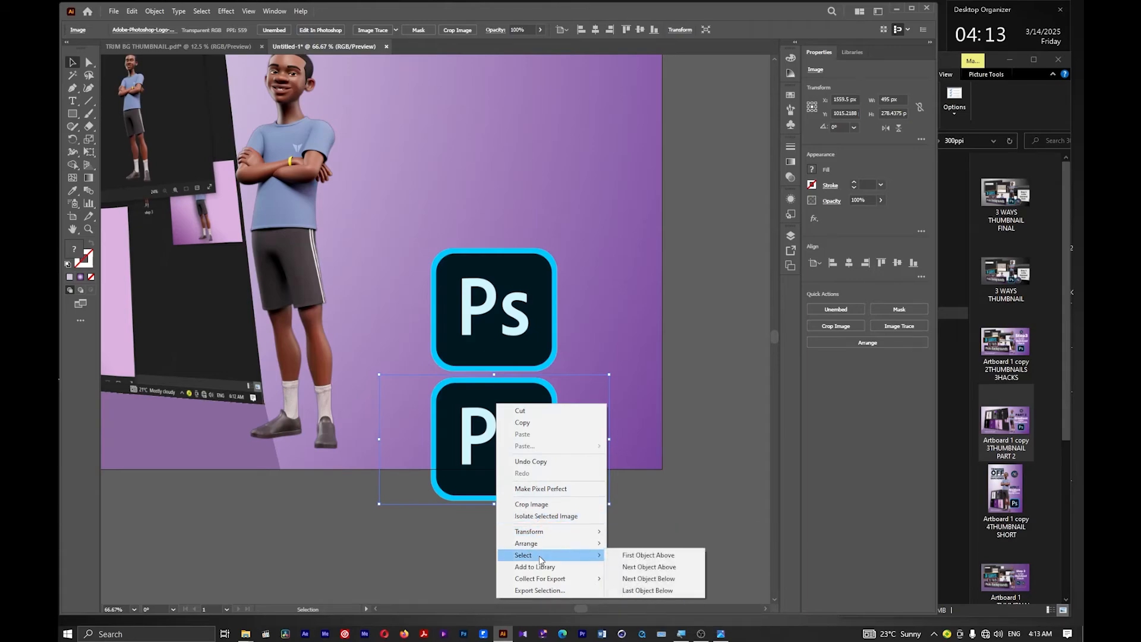
mouse_move(542, 546)
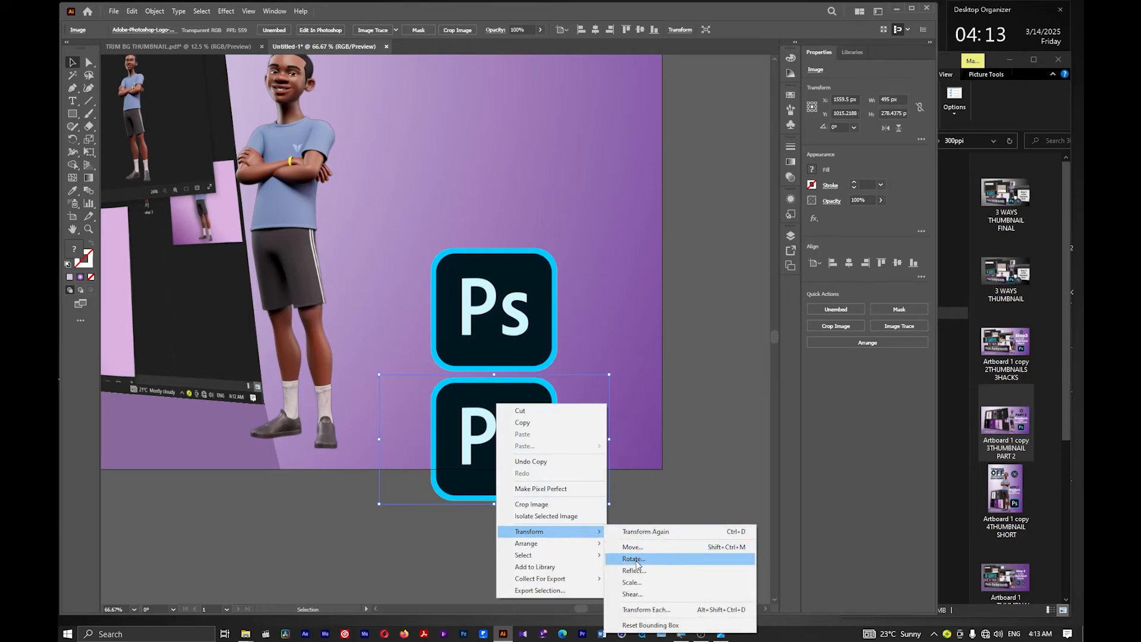
click(639, 570)
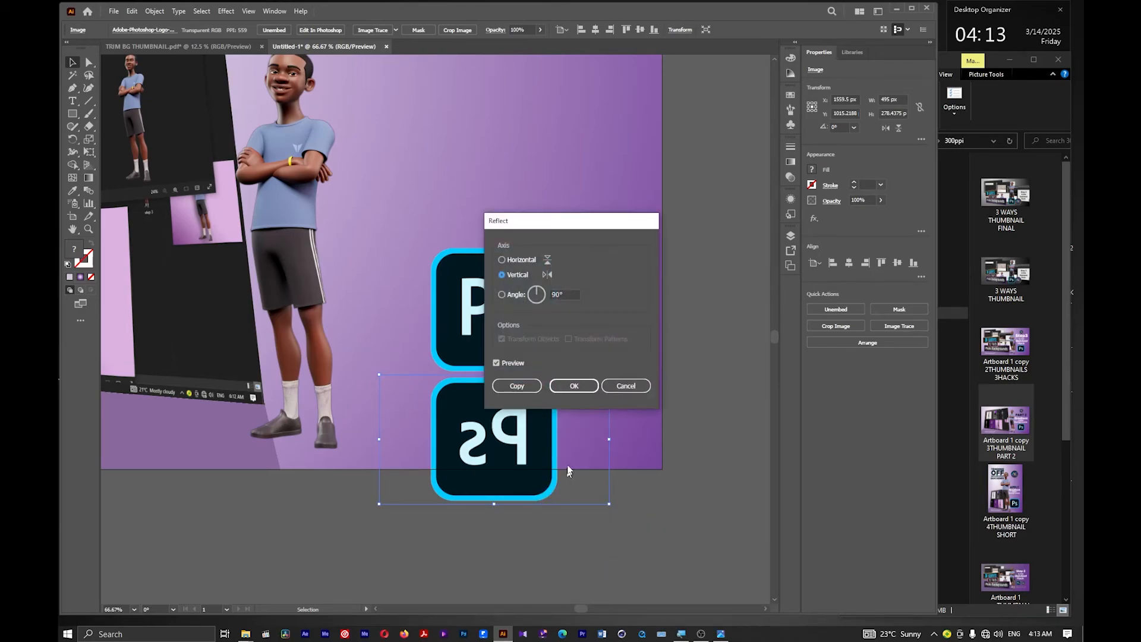
click(503, 259)
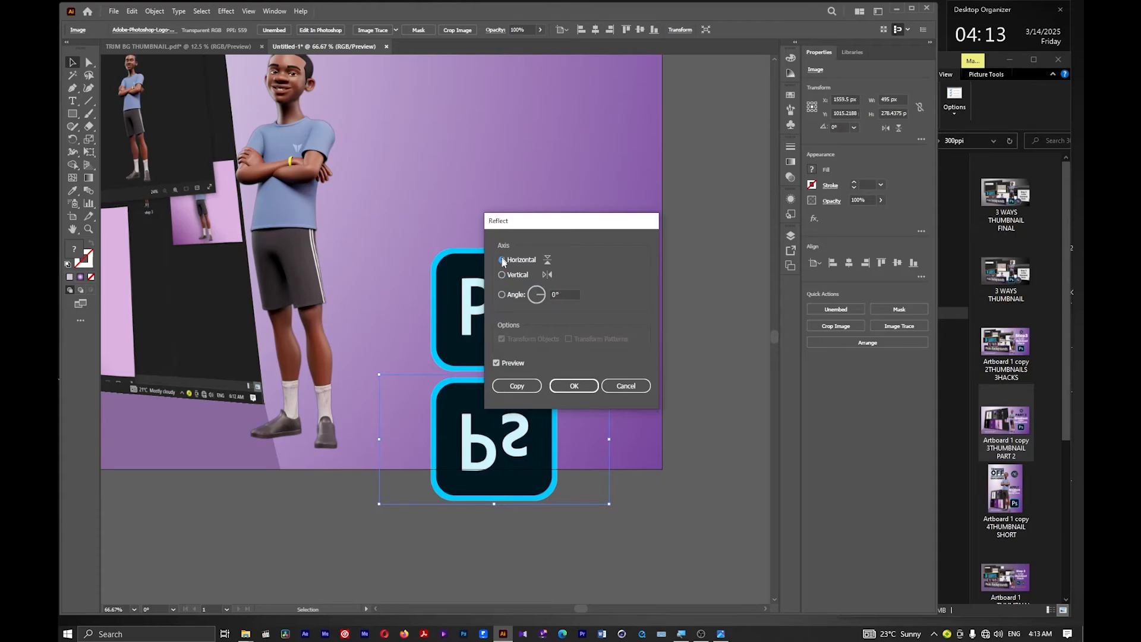
click(573, 386)
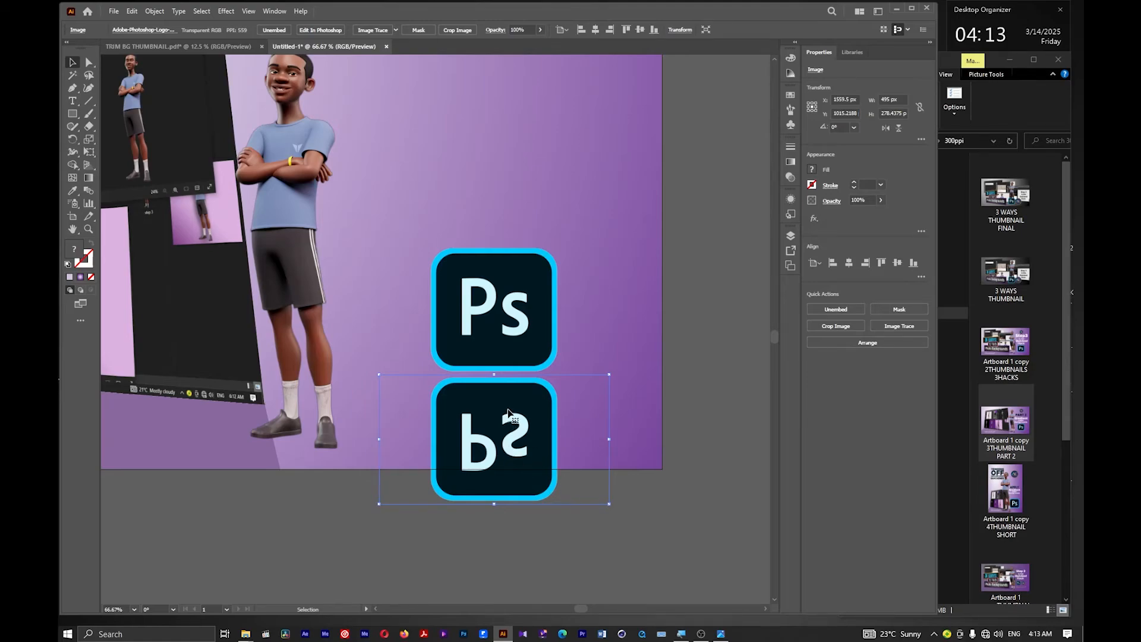
click(450, 530)
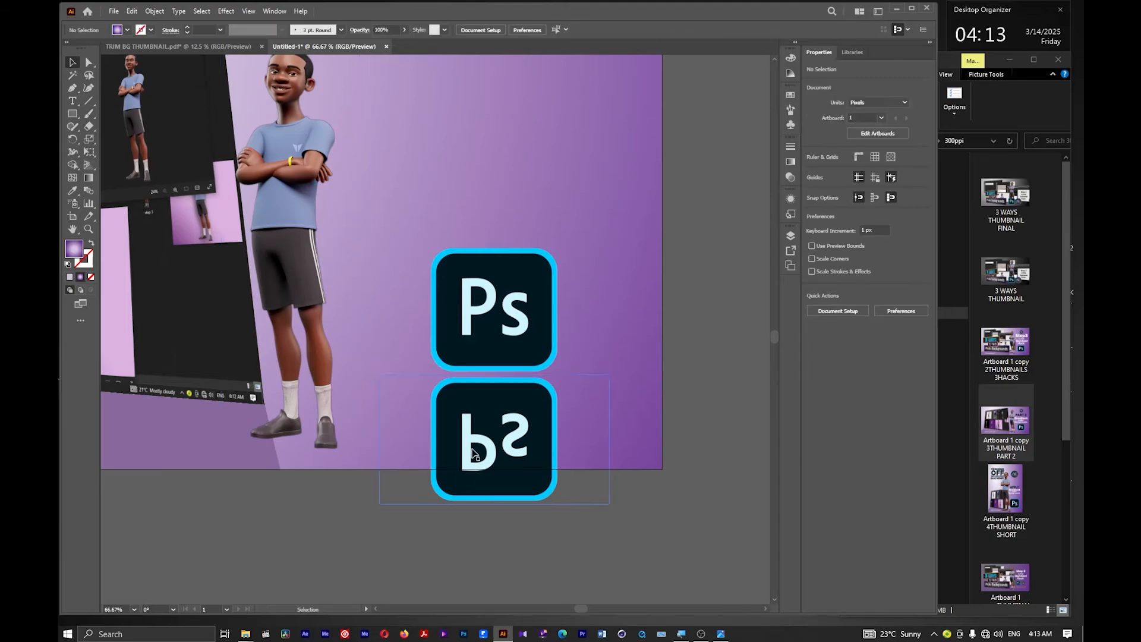
Draw a closed curved Pen shape, about 635 x 562 px, around the upright logo and the upper part of its reflected copy
click(74, 89)
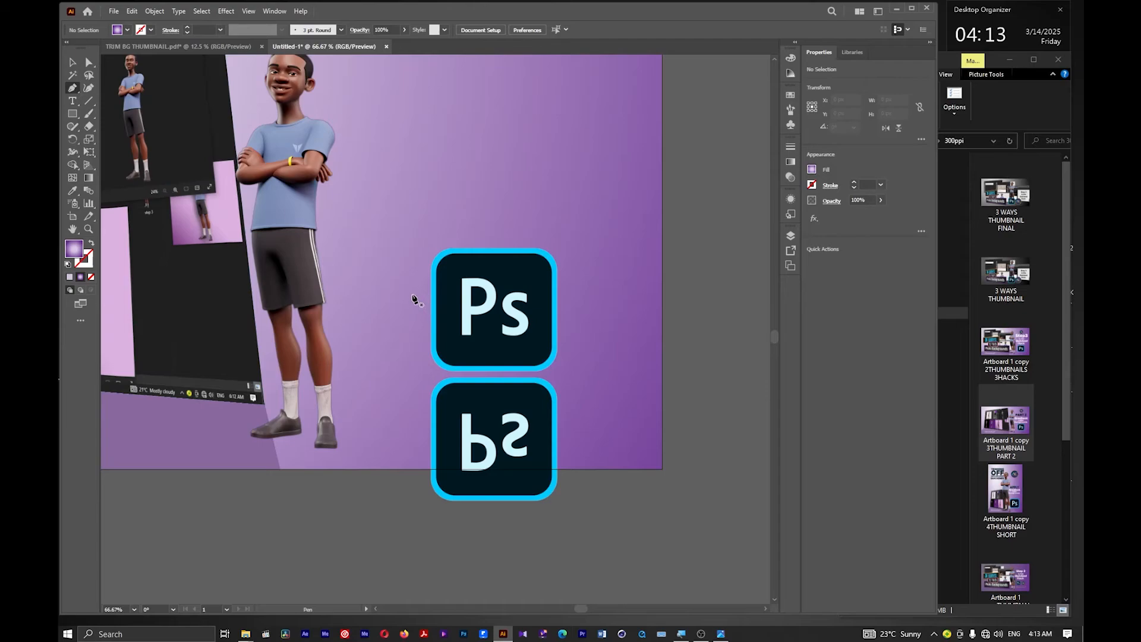
click(408, 273)
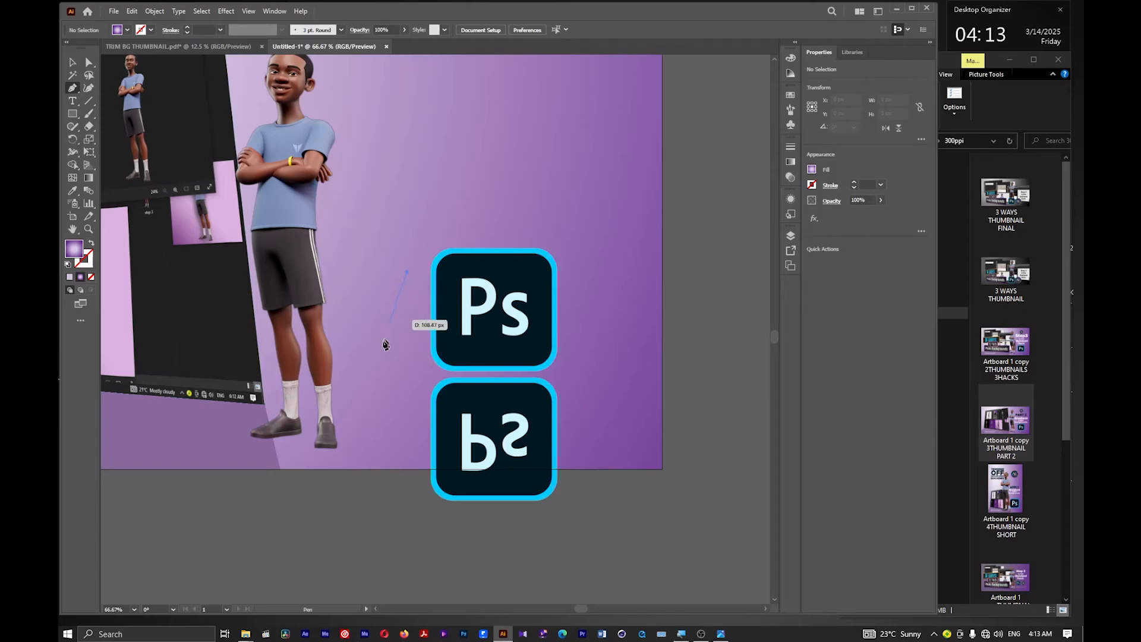
click(371, 386)
drag(450, 443, 536, 459)
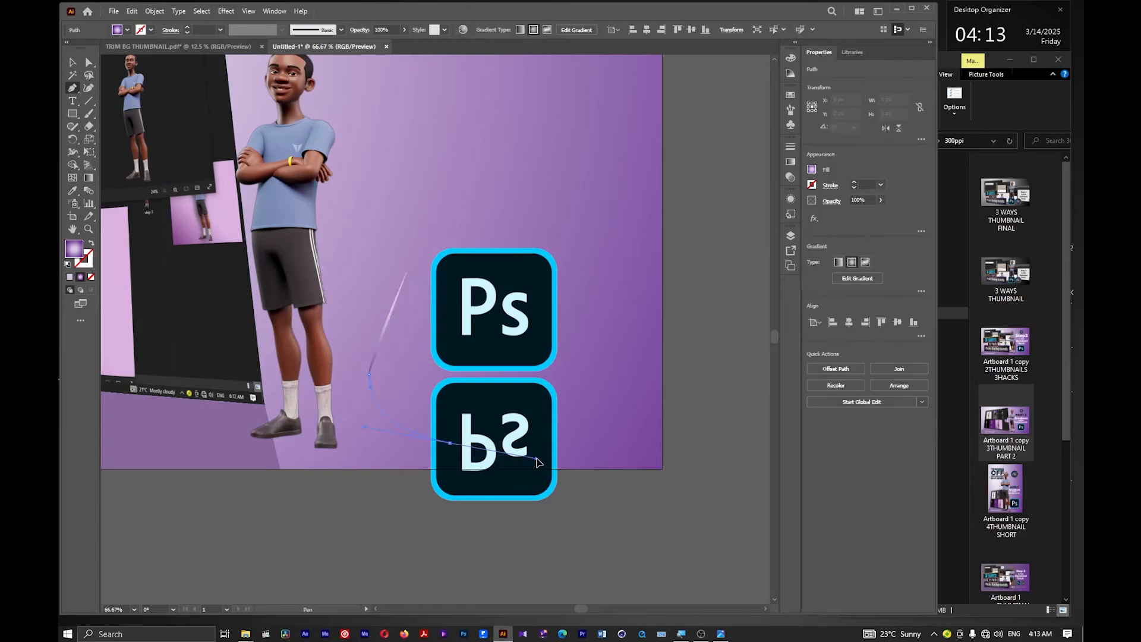
mouse_move(642, 443)
mouse_down()
mouse_move(649, 420)
mouse_move(639, 437)
mouse_up()
drag(641, 246, 585, 208)
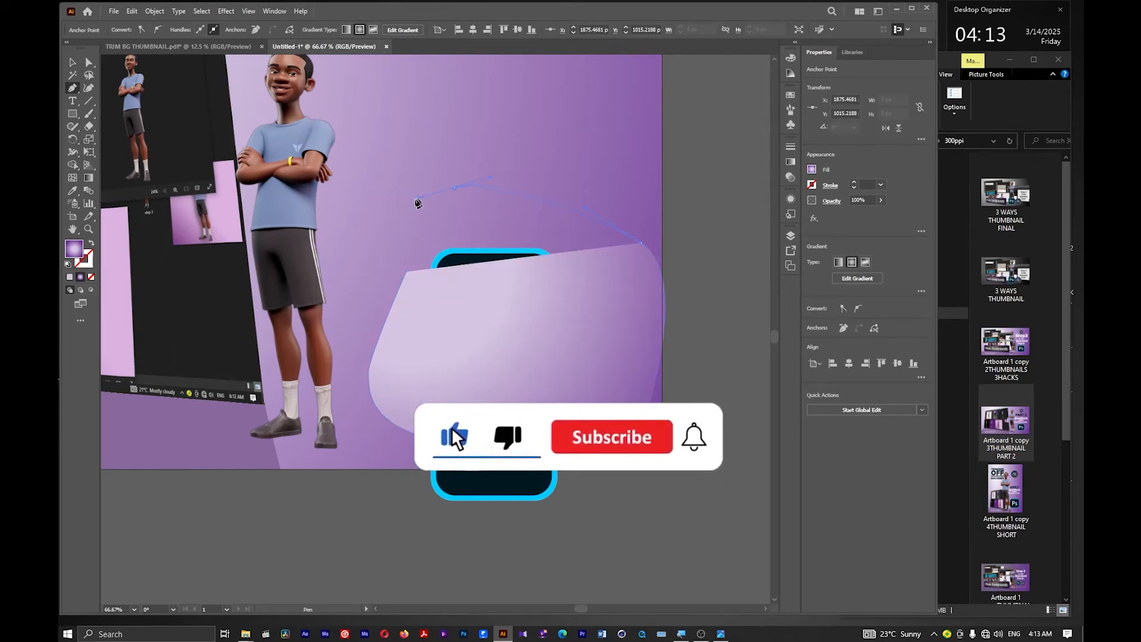
drag(419, 201, 419, 200)
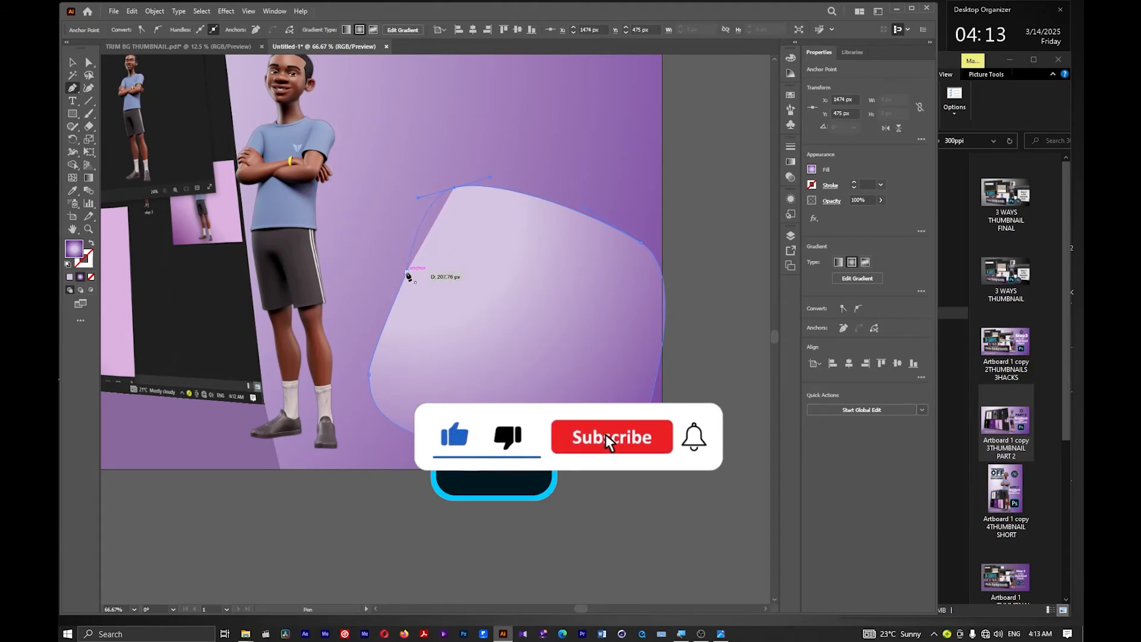
click(408, 275)
Make a clipping mask from the drawn shape and the reflected logo copy
click(73, 62)
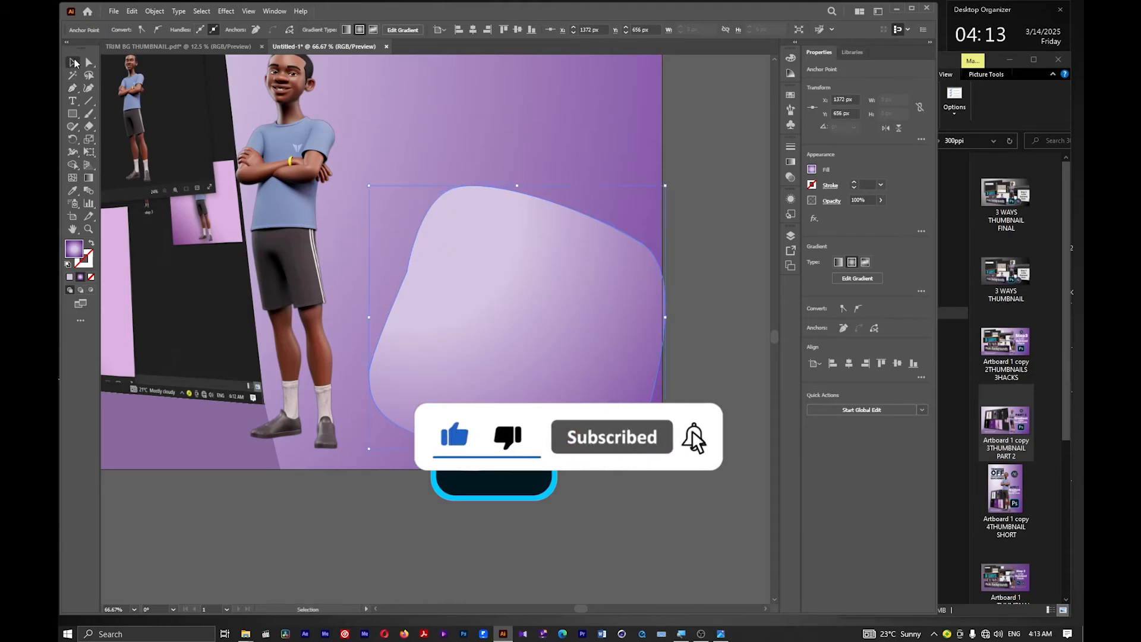
shift+click(506, 482)
right_click(497, 483)
click(553, 545)
Move the clipping path's lower-right anchor point to X 1868 px, Y 988 px
key(a)
drag(641, 435, 638, 426)
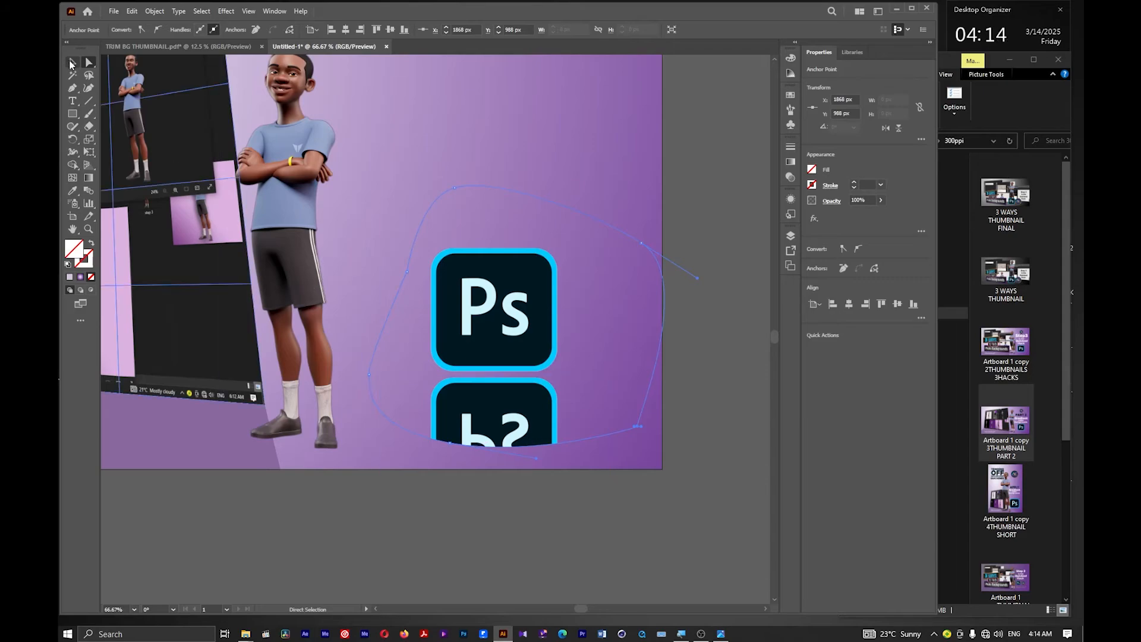
click(72, 63)
click(548, 499)
Apply a Feather effect with a 29 px radius to the clipped logo reflection
click(521, 429)
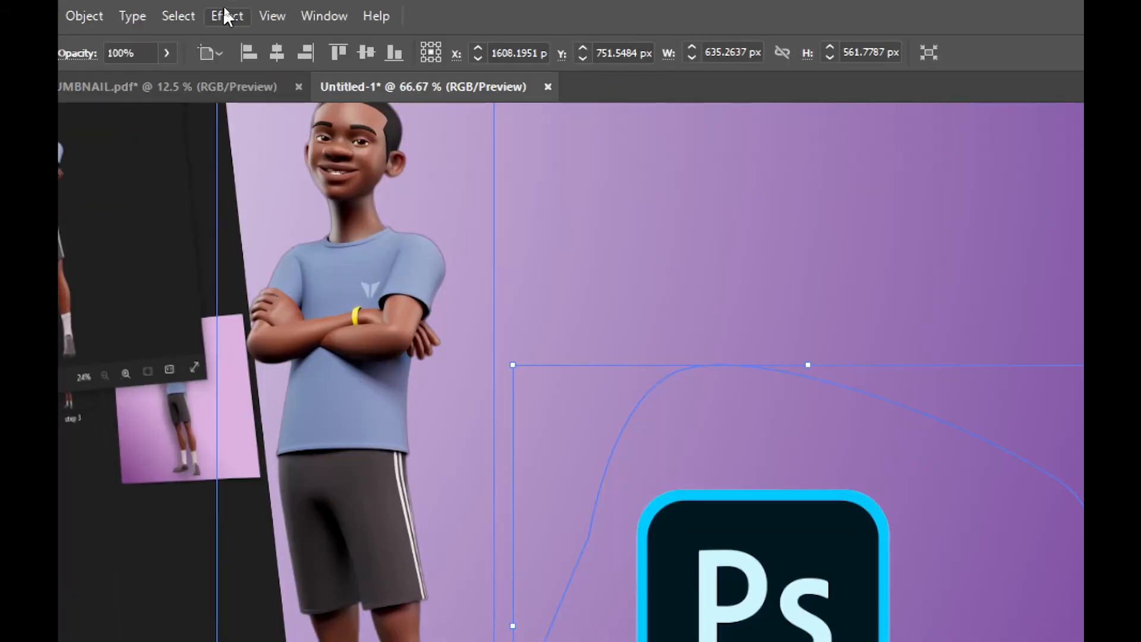
click(224, 8)
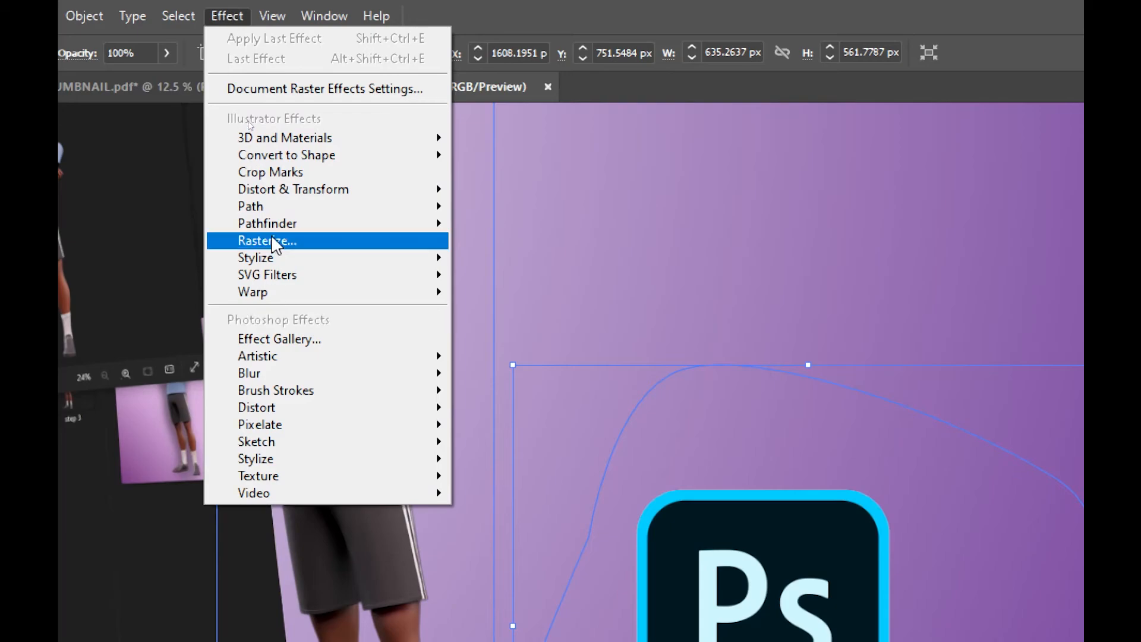
mouse_move(331, 254)
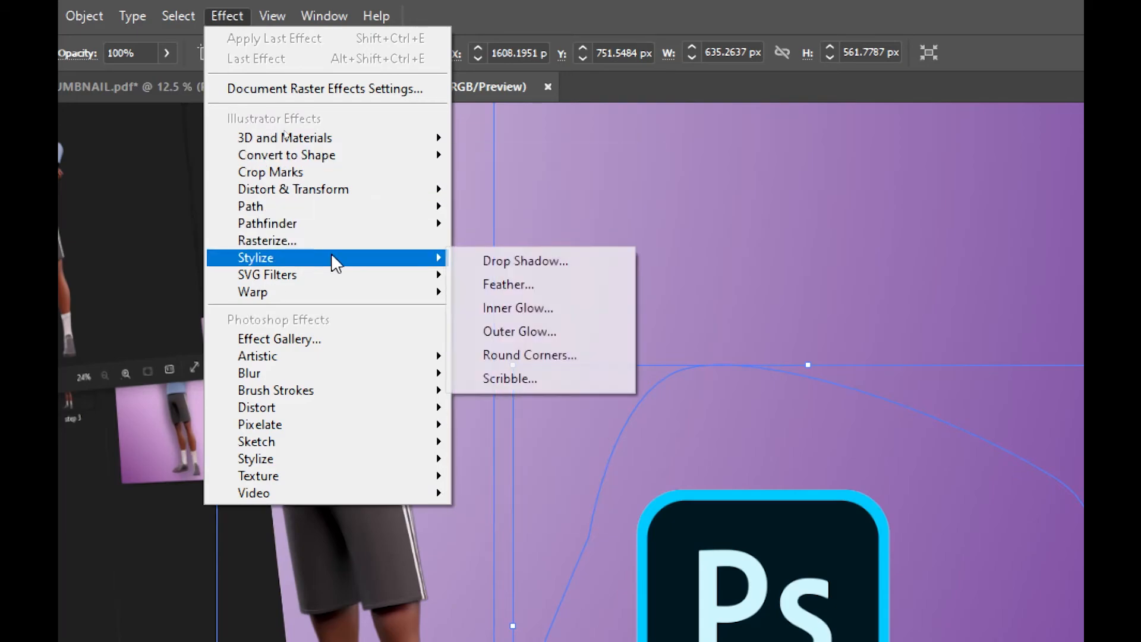
click(507, 284)
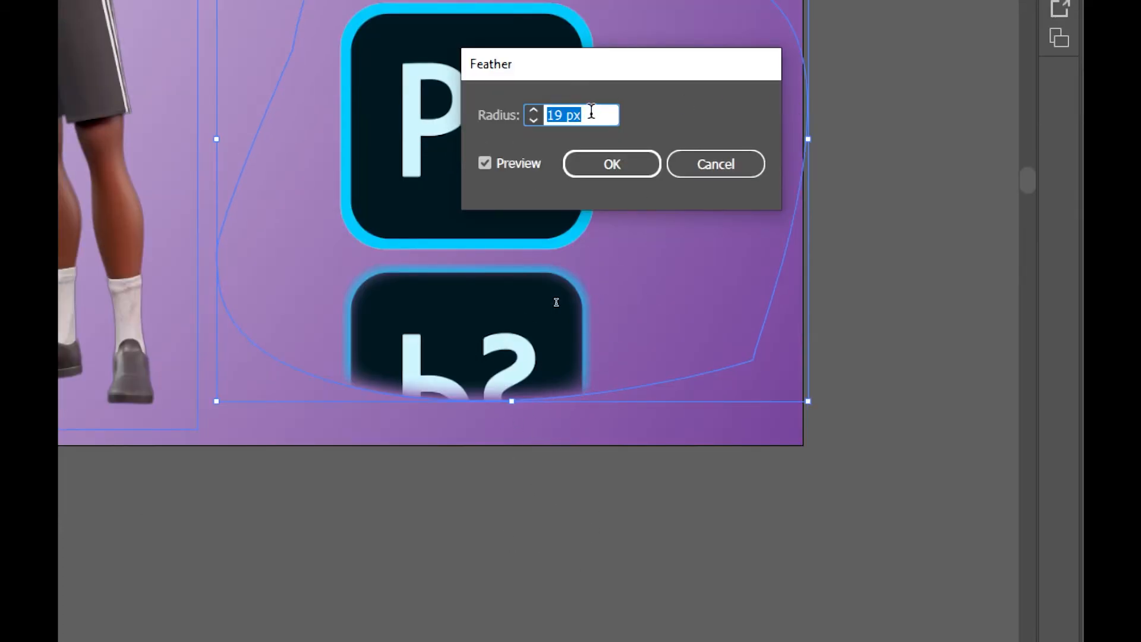
click(534, 111)
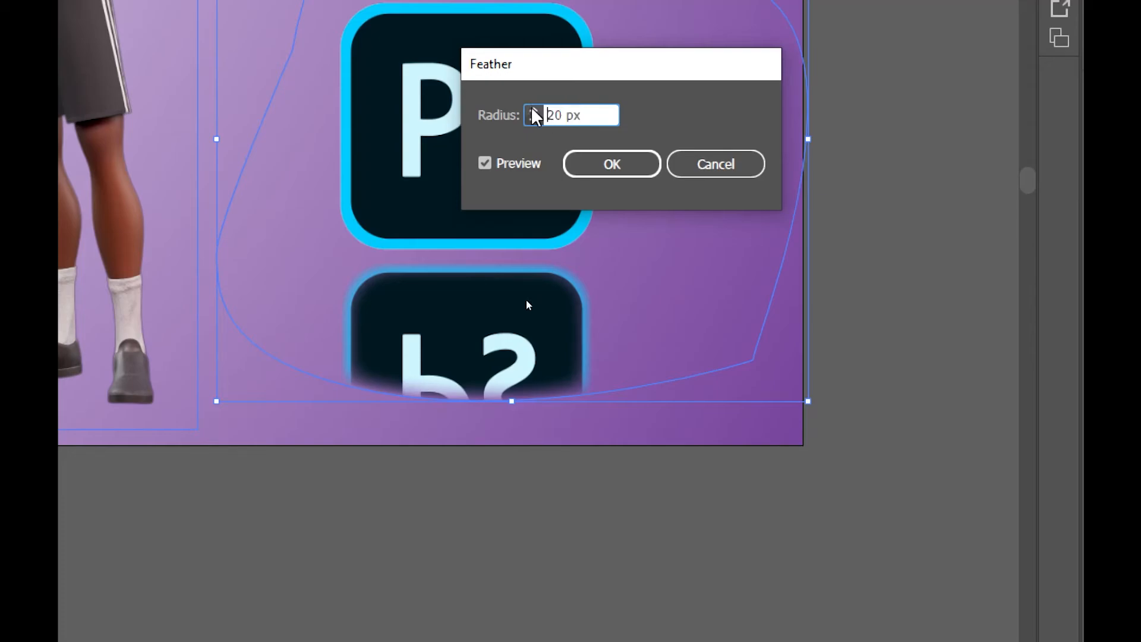
click(533, 110)
click(533, 111)
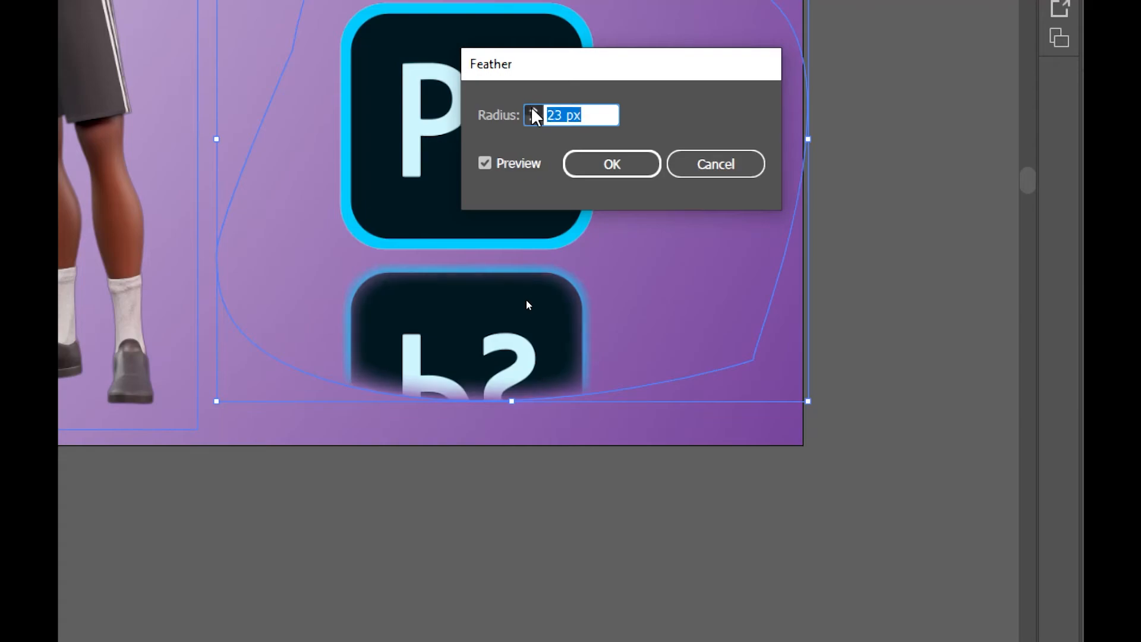
click(533, 111)
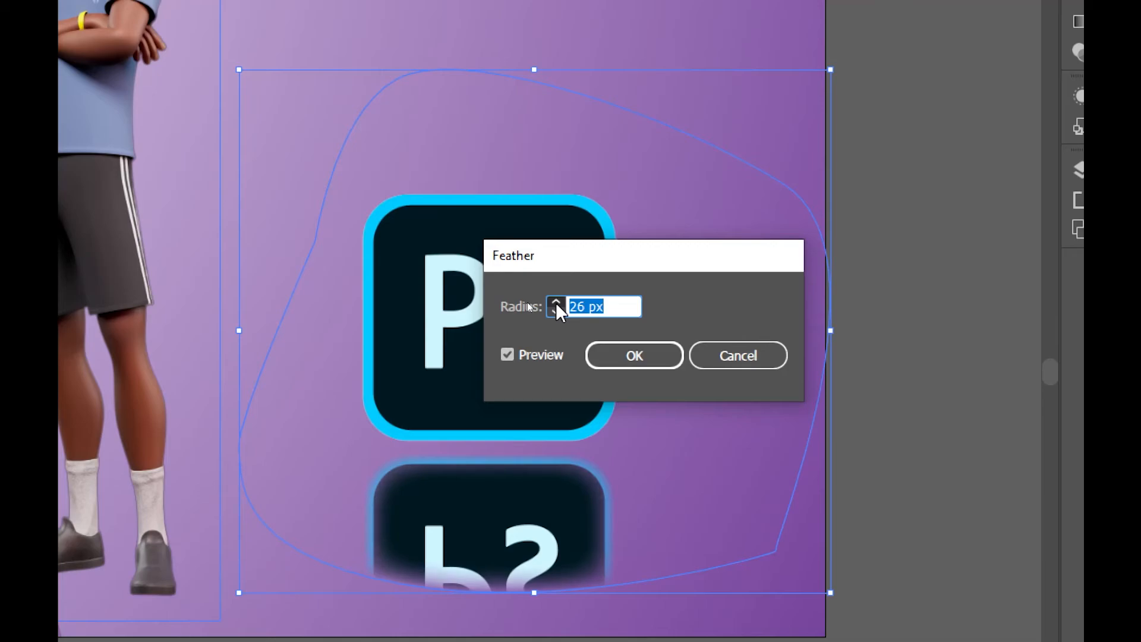
click(556, 302)
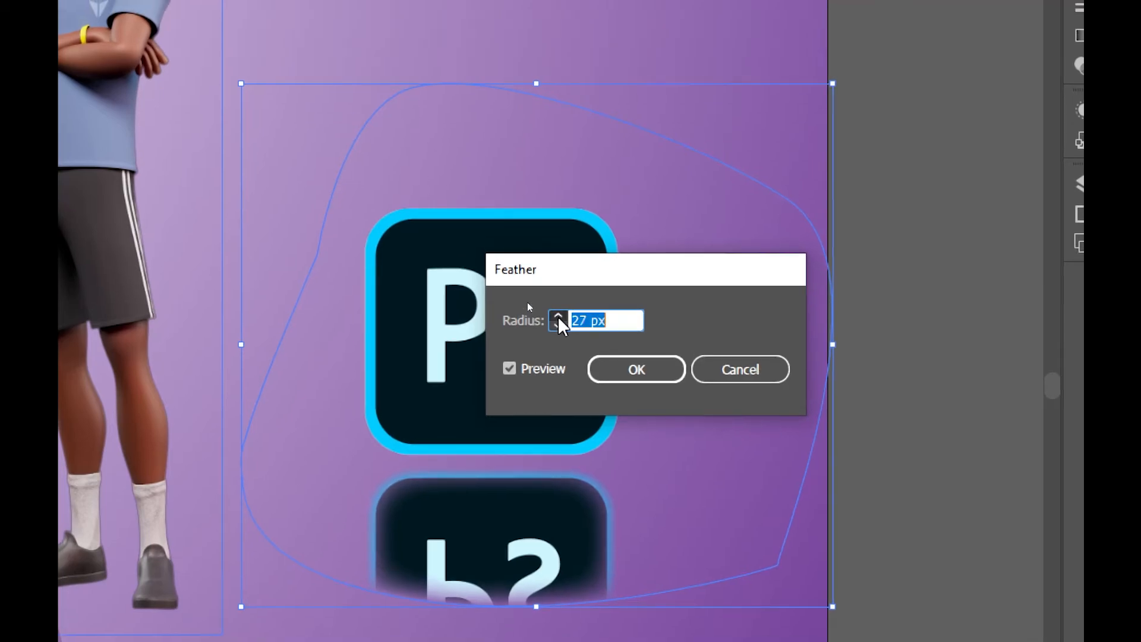
click(559, 316)
click(558, 316)
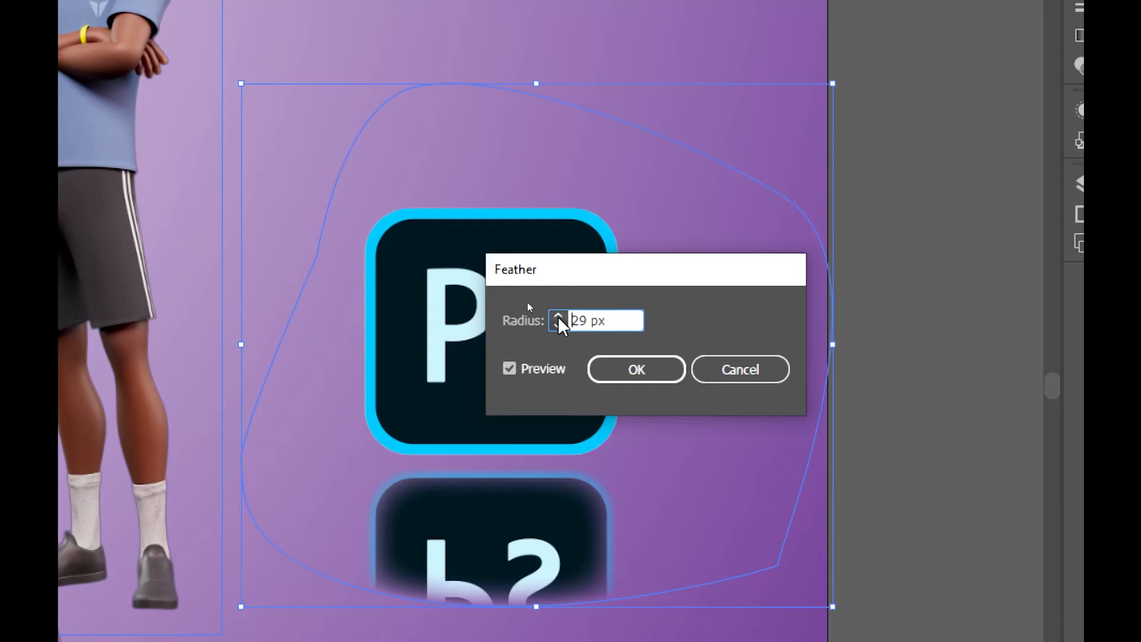
click(647, 370)
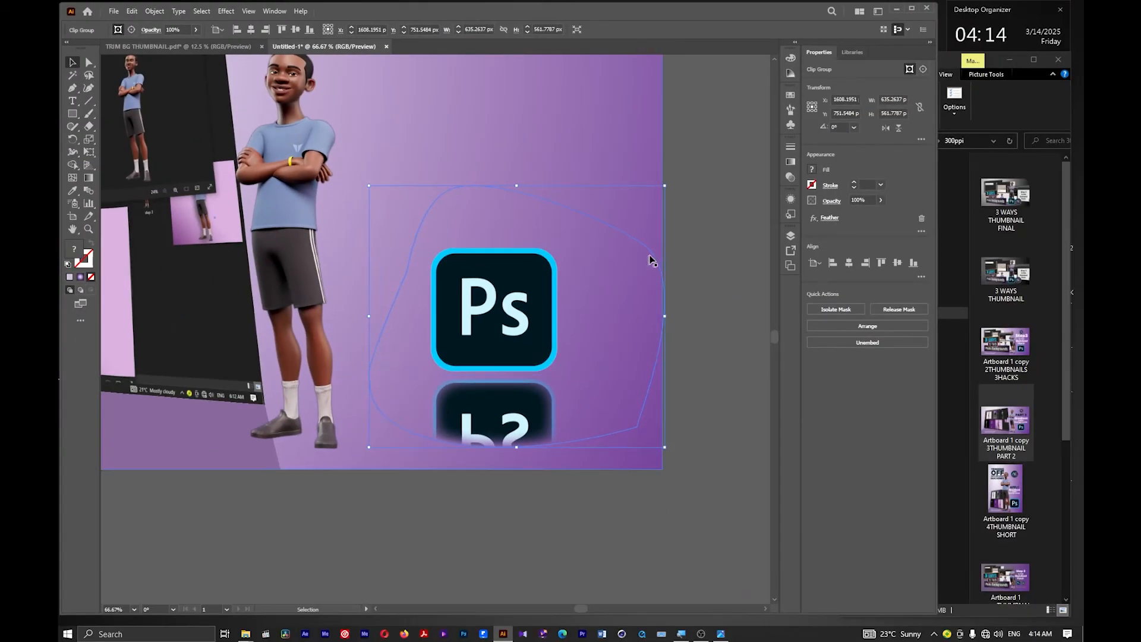
Lower the opacity of the feathered logo reflection to 18%
drag(588, 359, 589, 360)
click(509, 394)
click(196, 31)
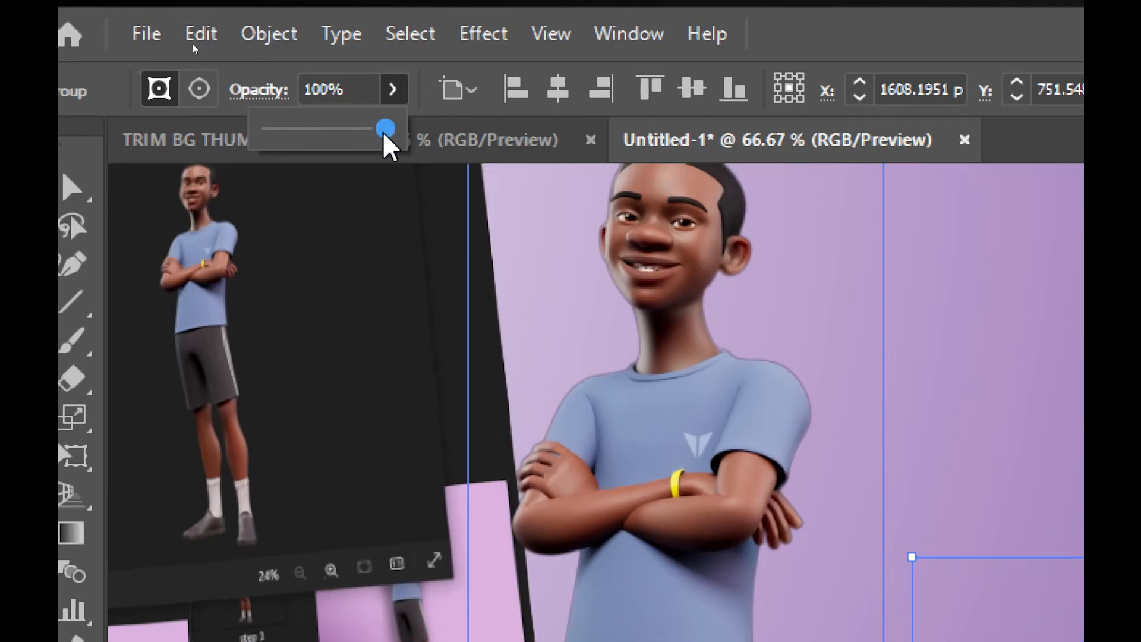
drag(359, 136, 330, 132)
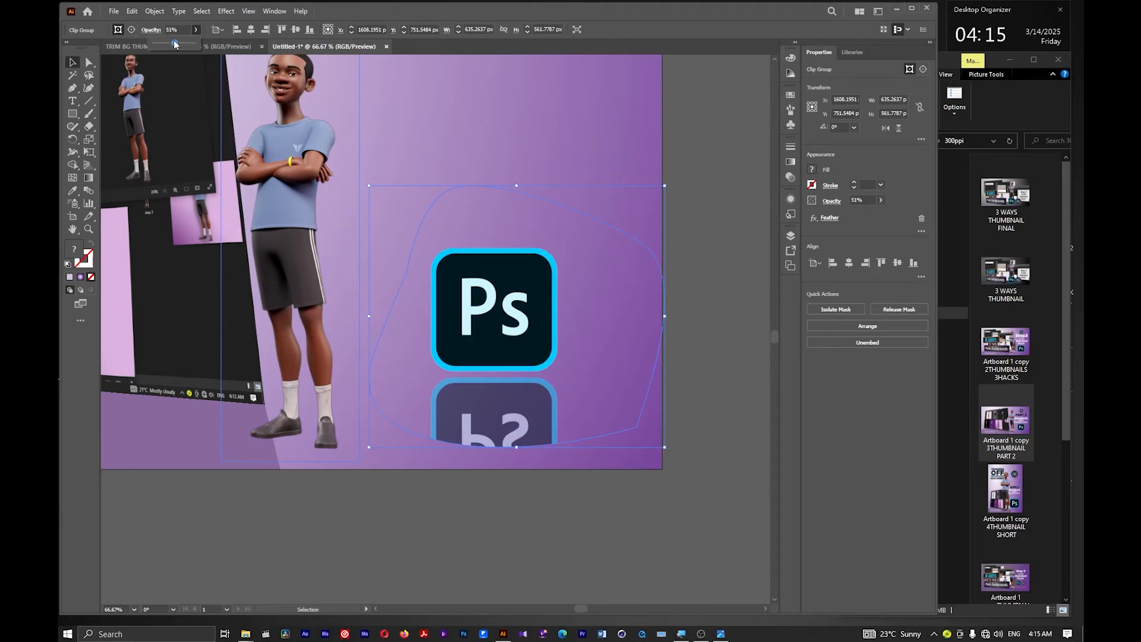
drag(173, 46, 167, 46)
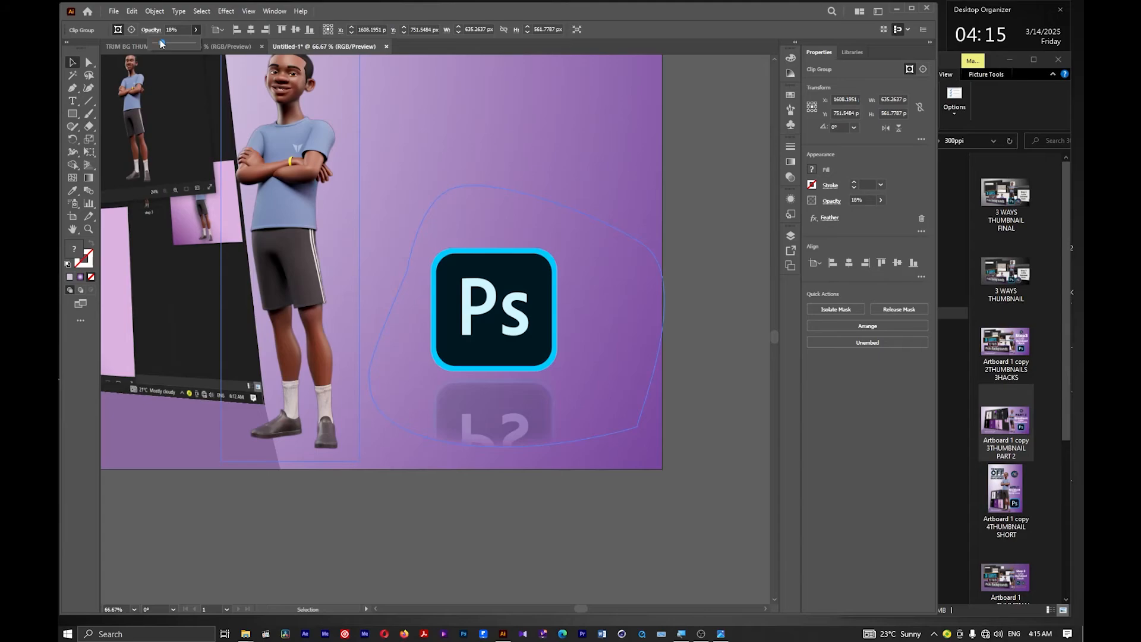
click(539, 501)
scroll(508, 422, down, 1)
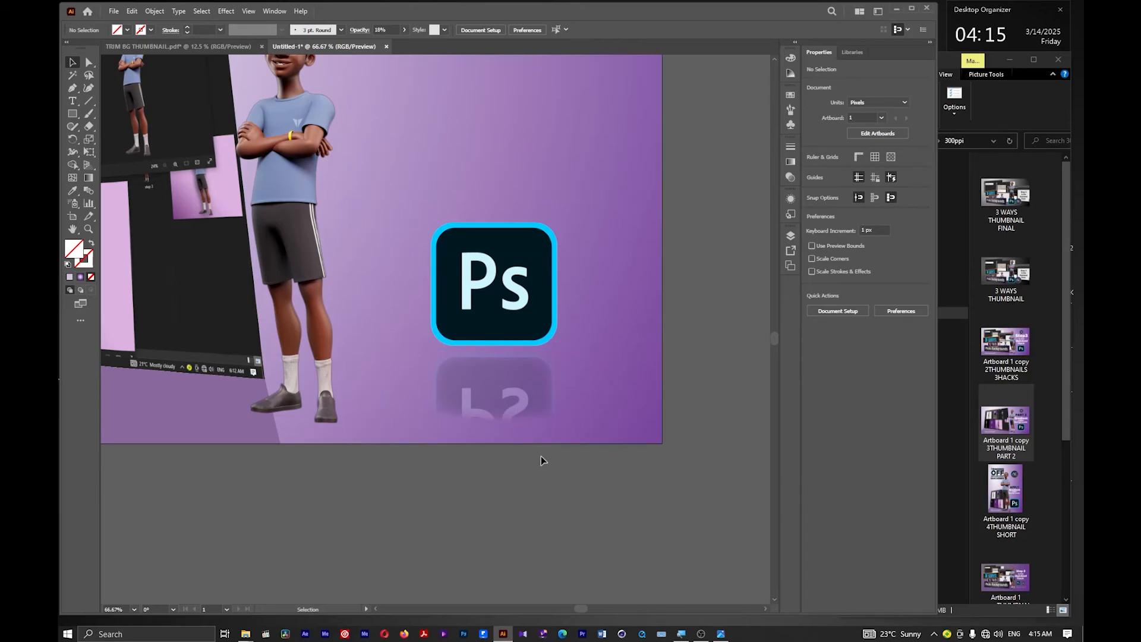
Group the upright Photoshop logo with its faded reflection
click(513, 392)
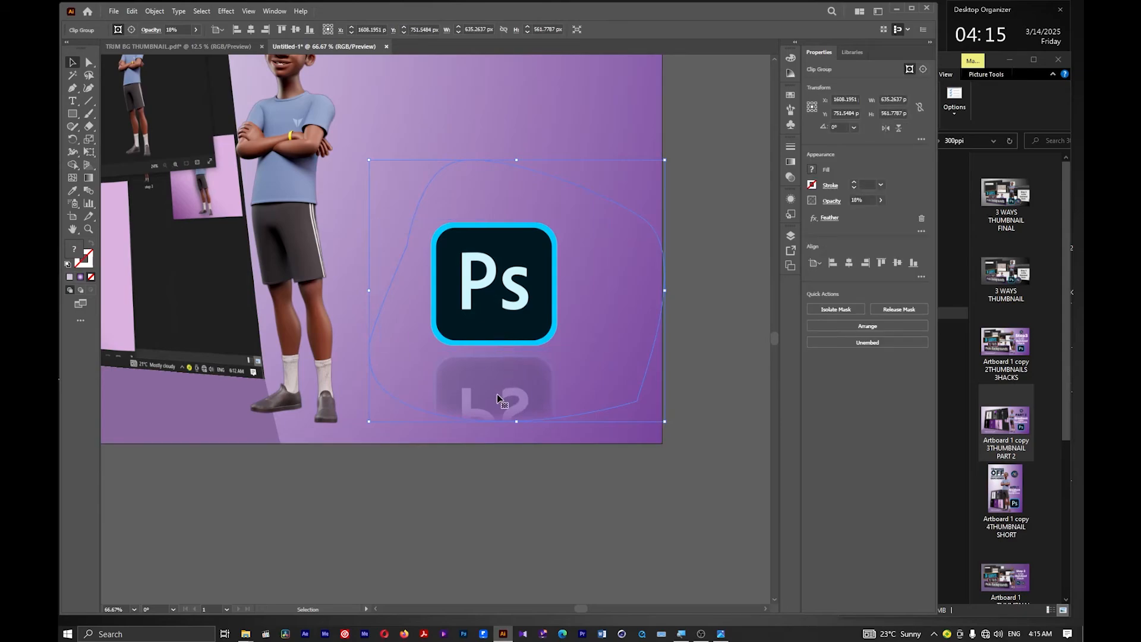
shift+click(495, 290)
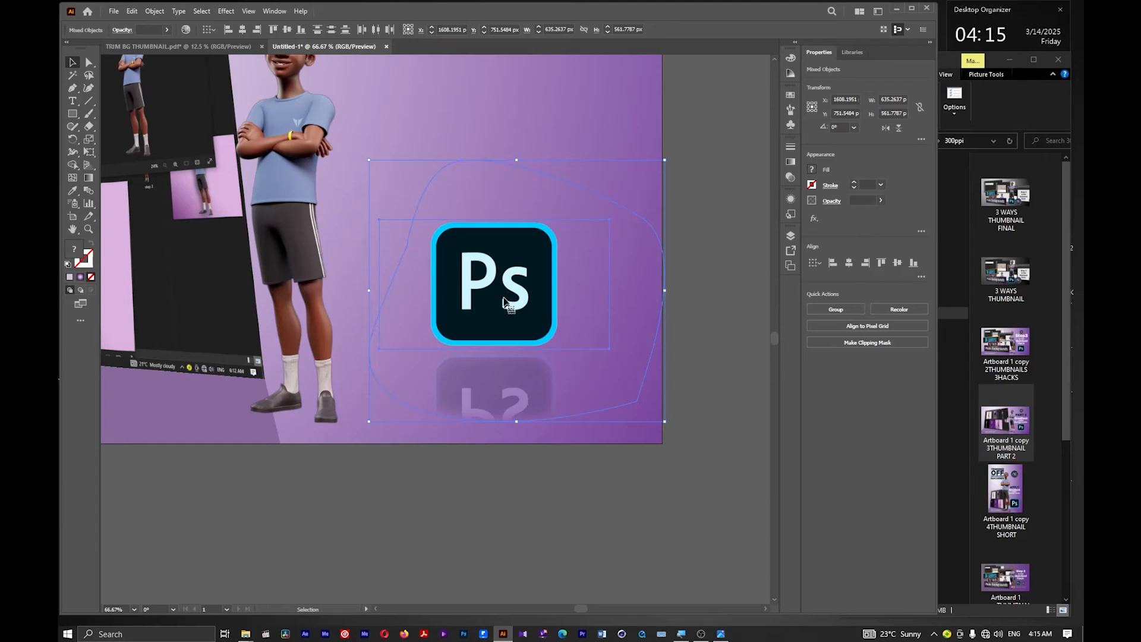
right_click(497, 291)
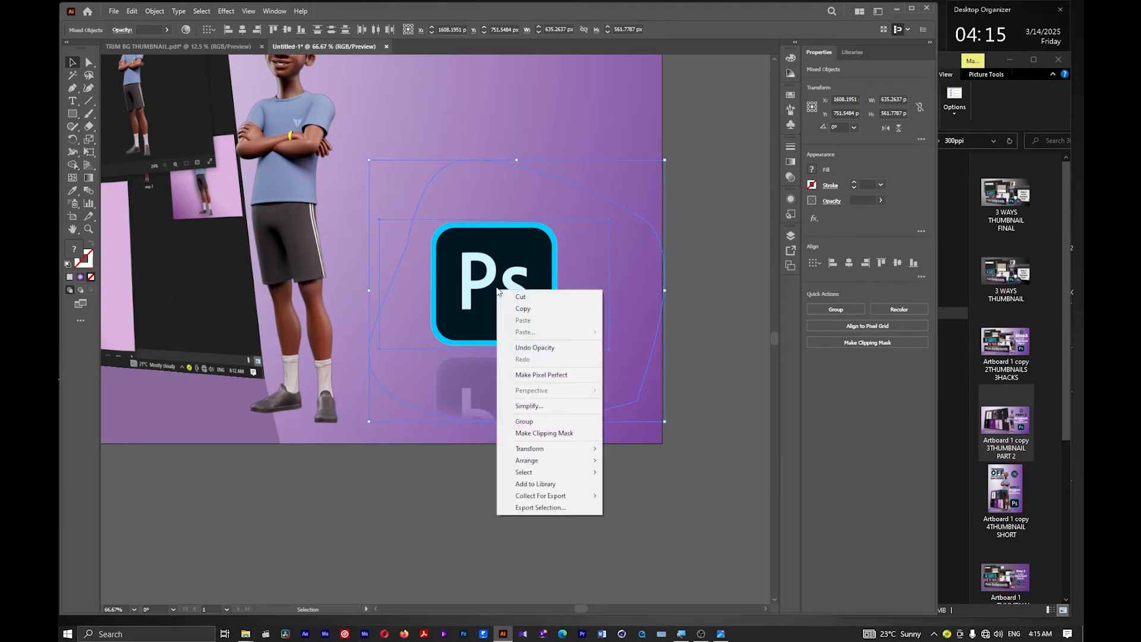
click(524, 421)
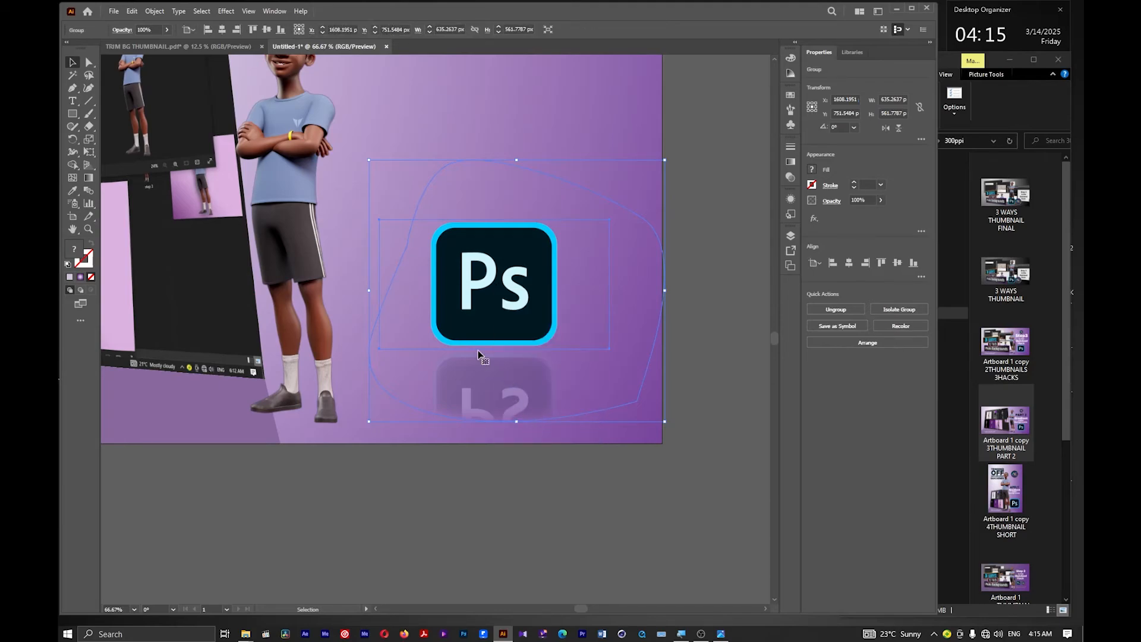
Move the logo and reflection group slightly left, about 57 px, closer to the character
scroll(461, 370, down, 3)
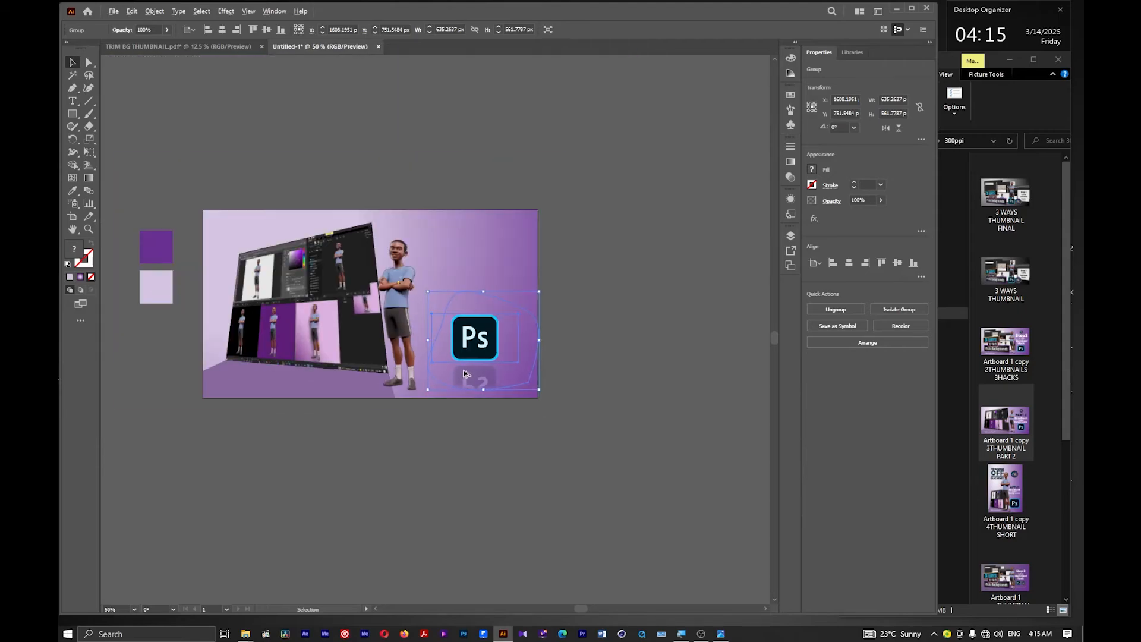
click(575, 343)
click(502, 340)
mouse_move(488, 343)
mouse_down()
mouse_move(552, 341)
mouse_move(472, 342)
mouse_up()
click(392, 171)
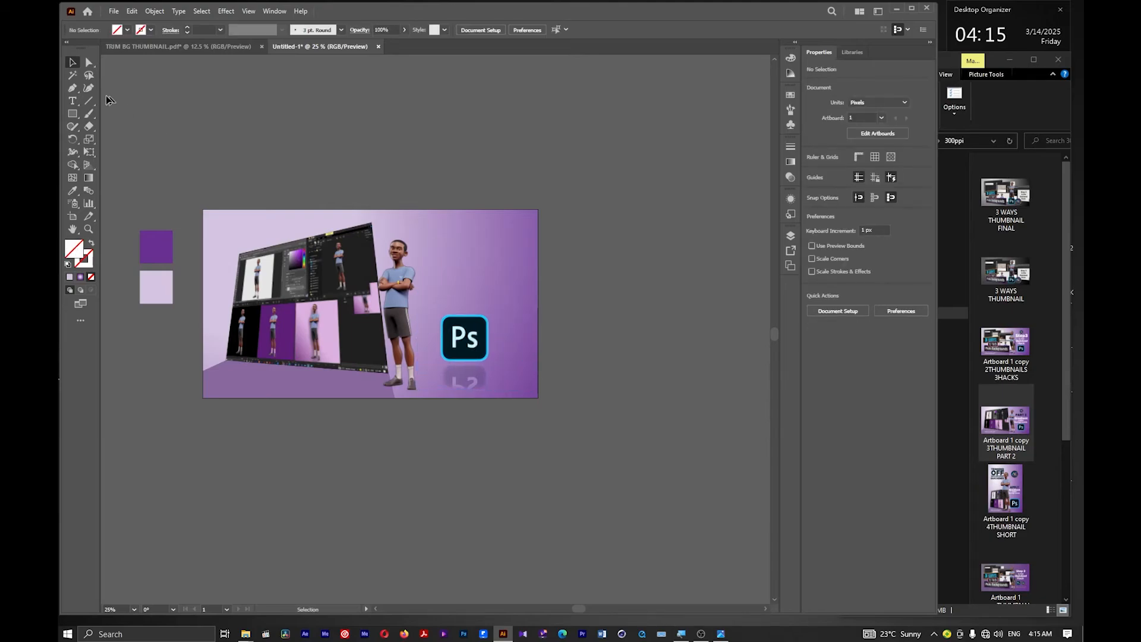
Place a line of point text above the Photoshop logo and scale it up to about 174 pt, roughly 949 px wide
click(72, 101)
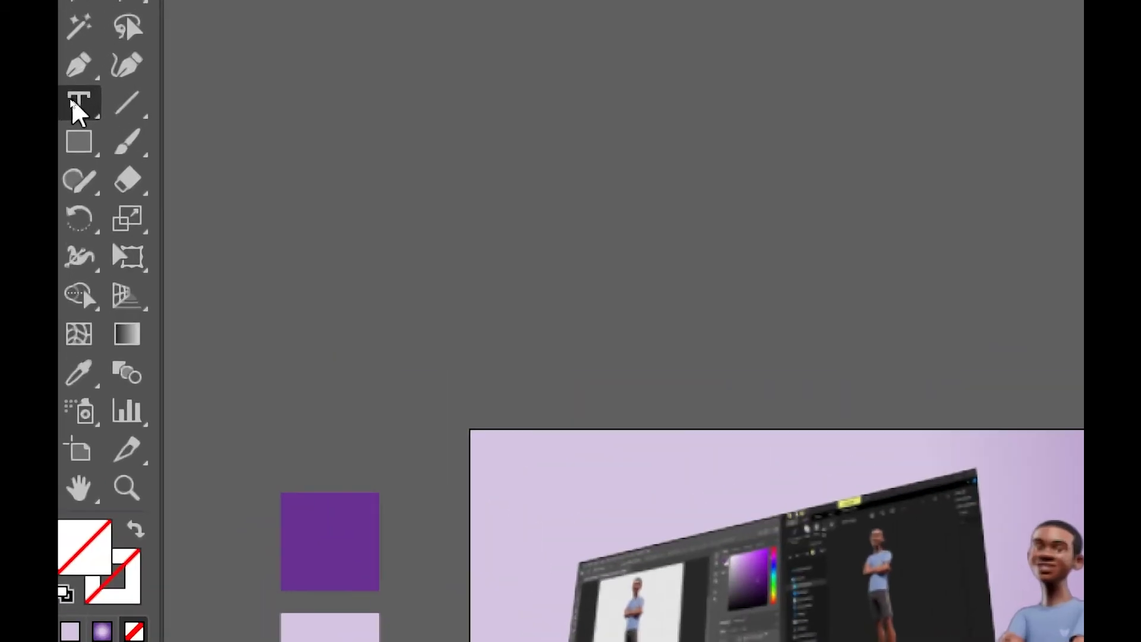
click(73, 103)
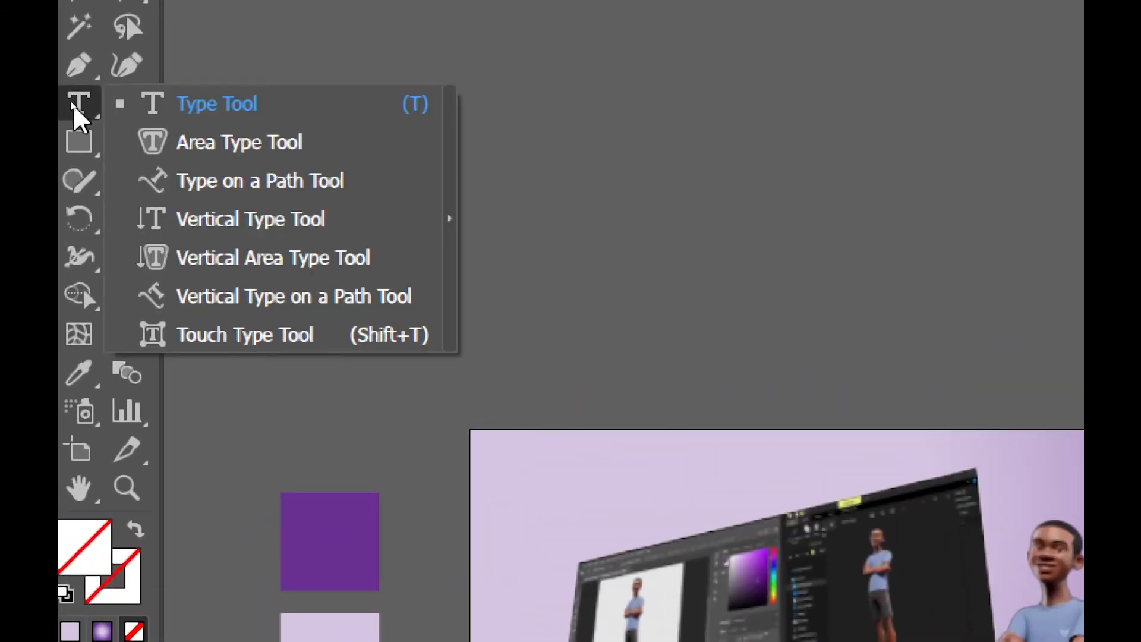
click(247, 106)
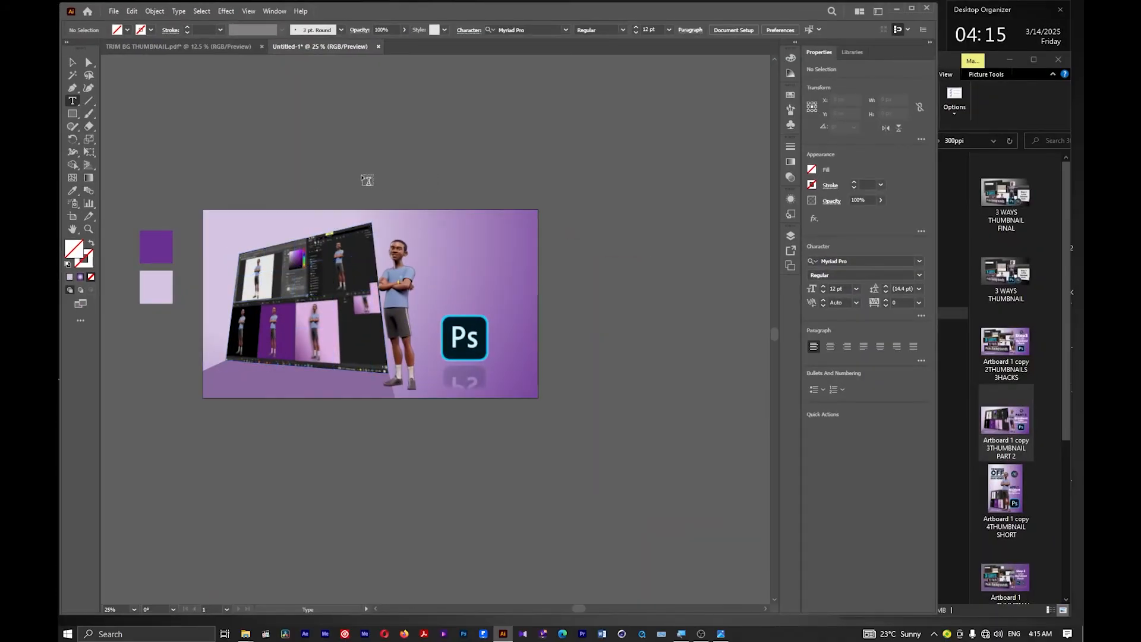
click(446, 241)
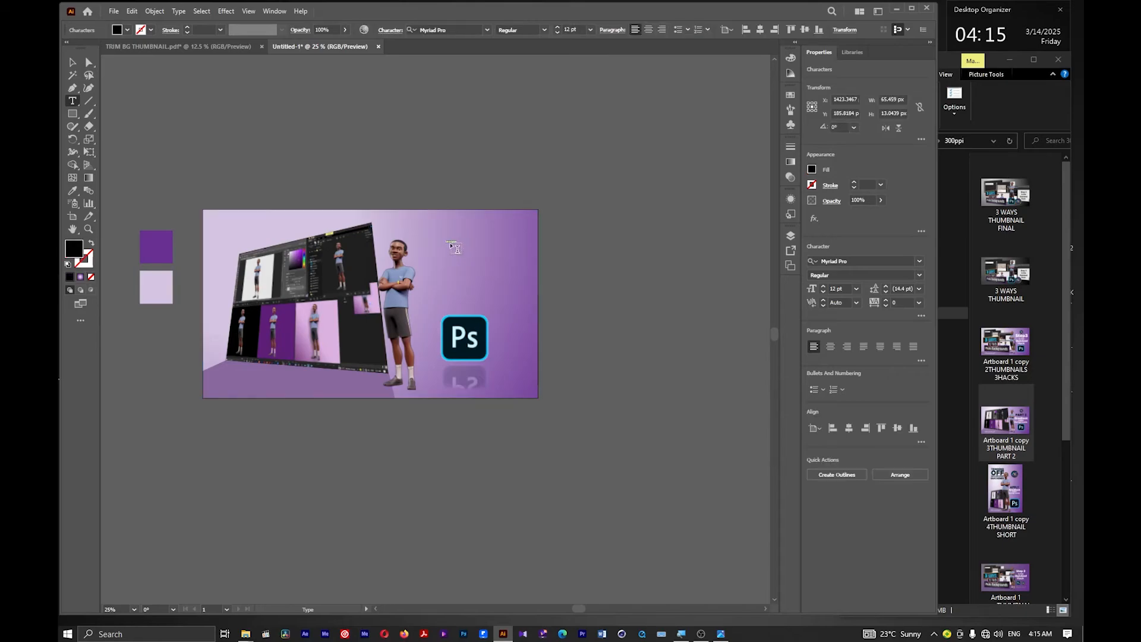
click(452, 245)
key(ctrl+z)
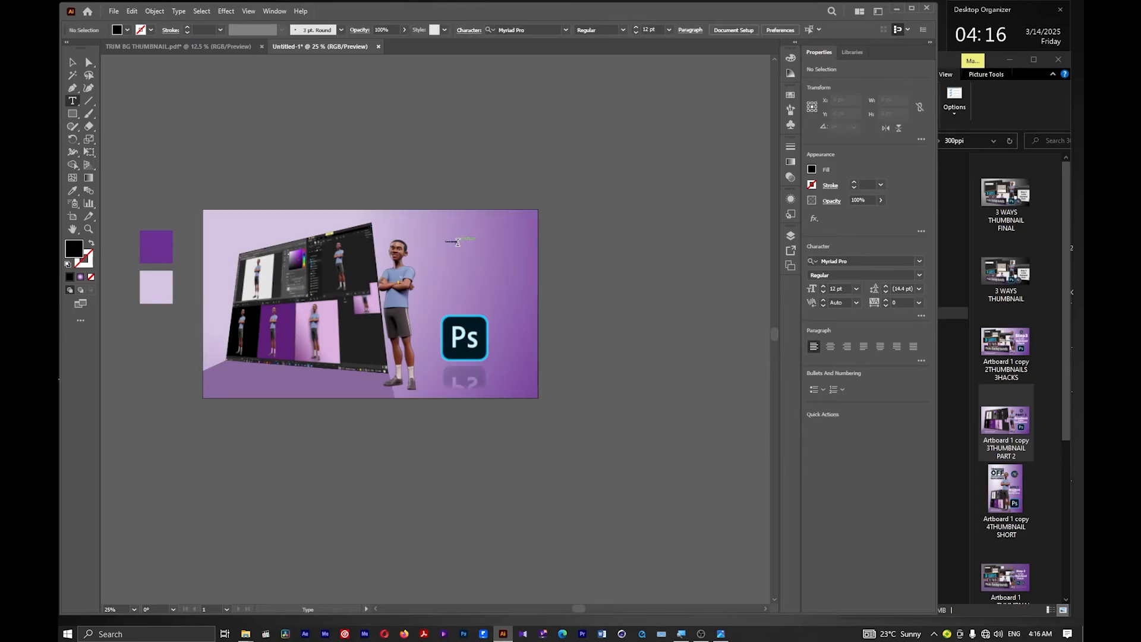
click(72, 62)
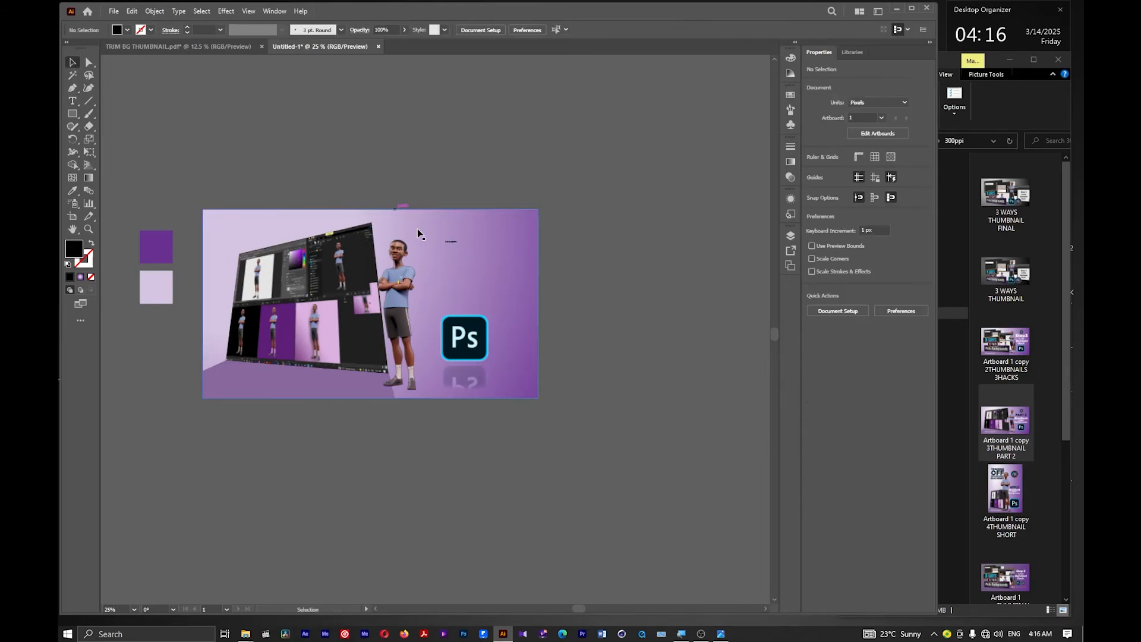
key(ctrl+shift+z)
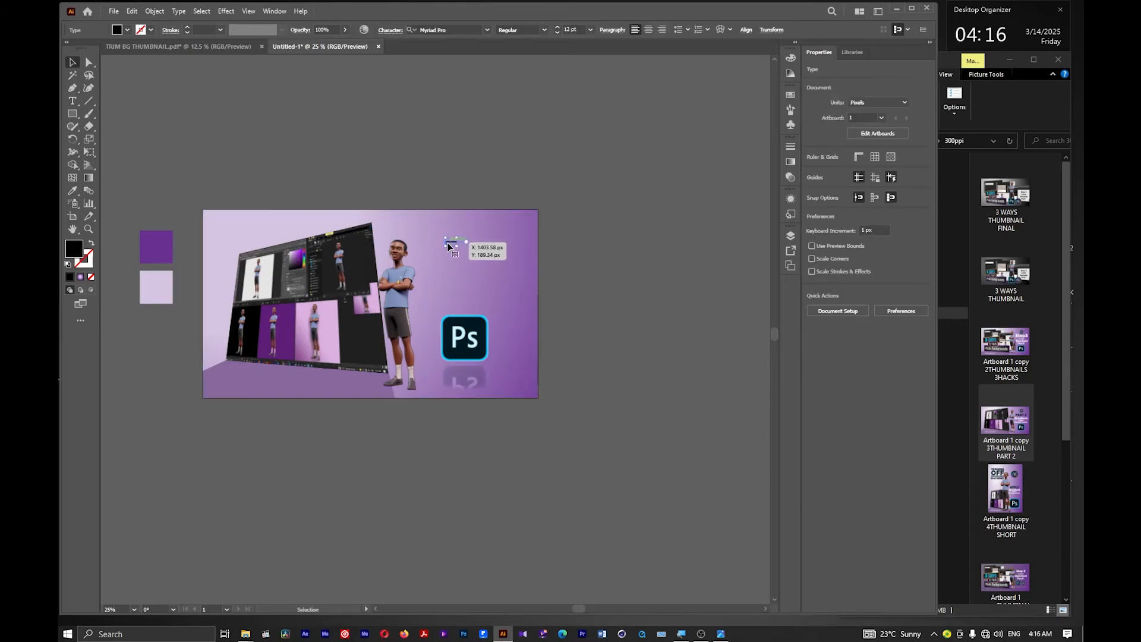
click(449, 245)
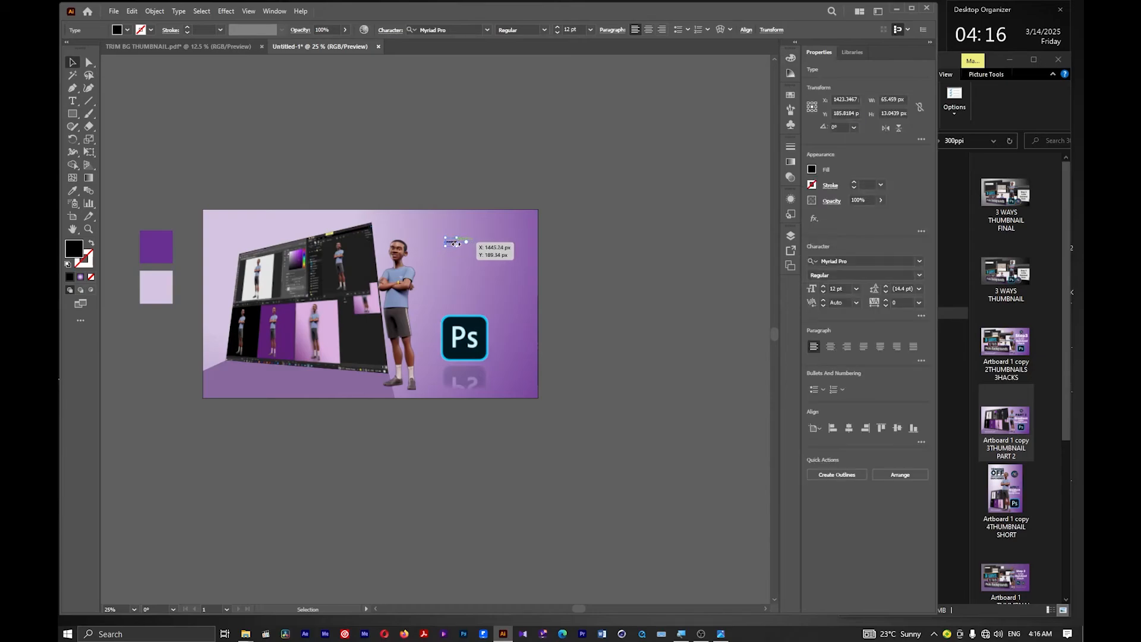
drag(456, 245, 612, 361)
Replace the placeholder text above the logo with GRADIENT on the first line and COLOR on the second
scroll(562, 261, up, 3)
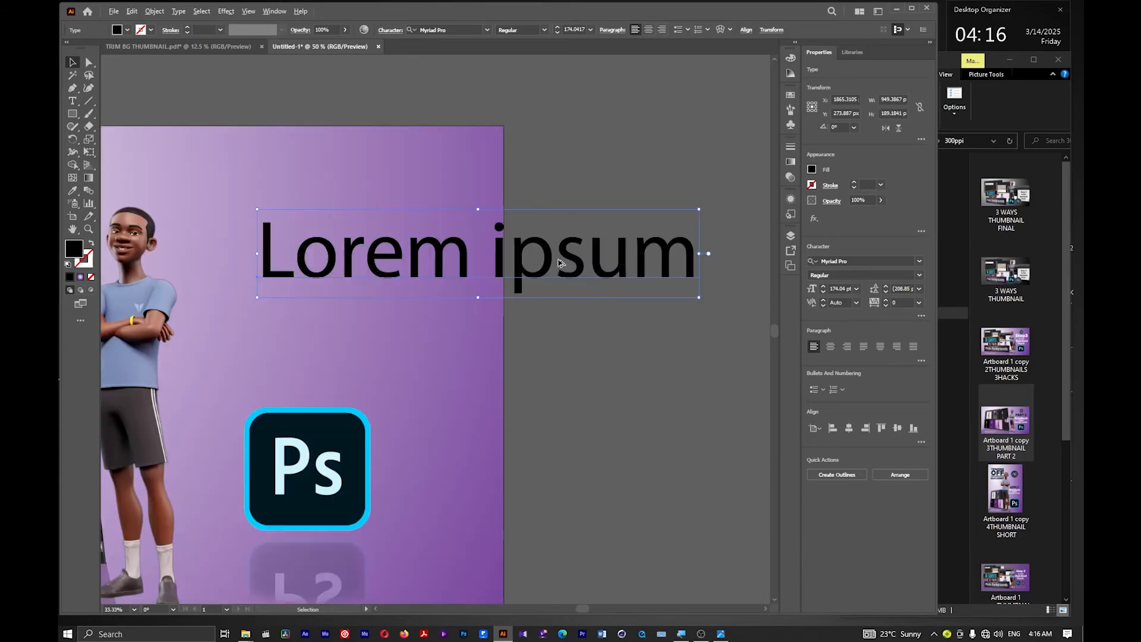
double_click(499, 278)
key(ctrl+a)
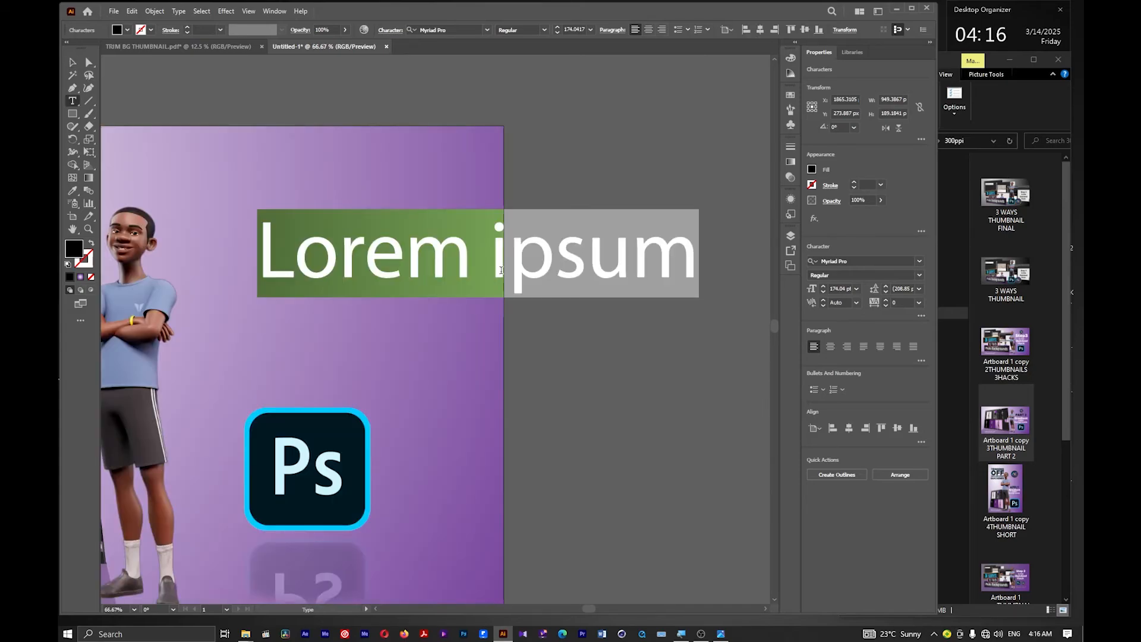
text(GRA)
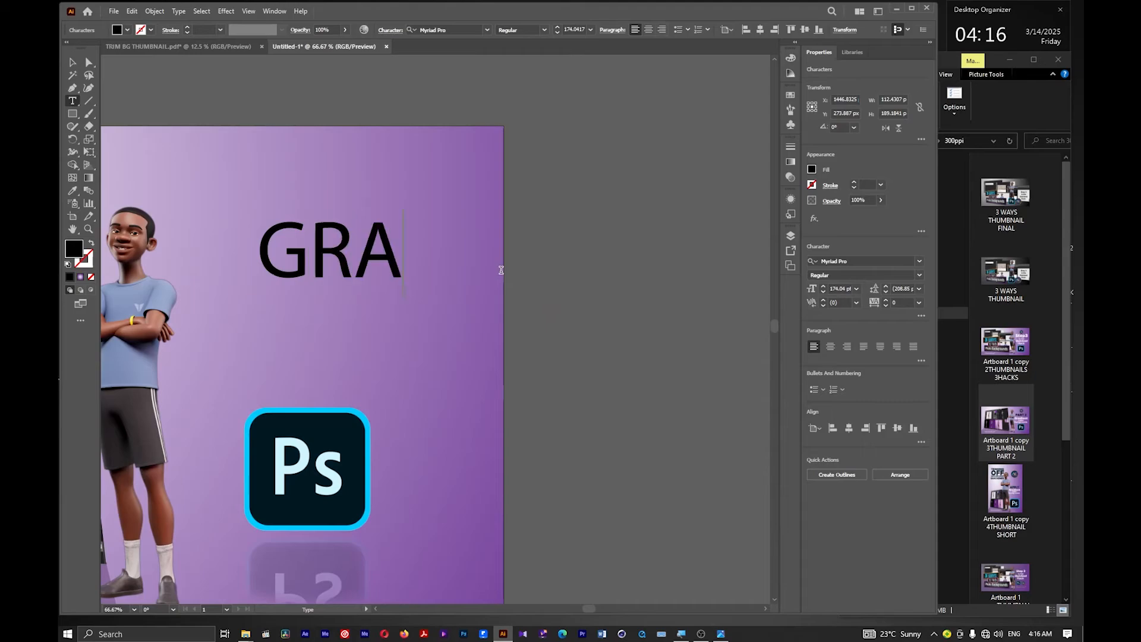
text(DI)
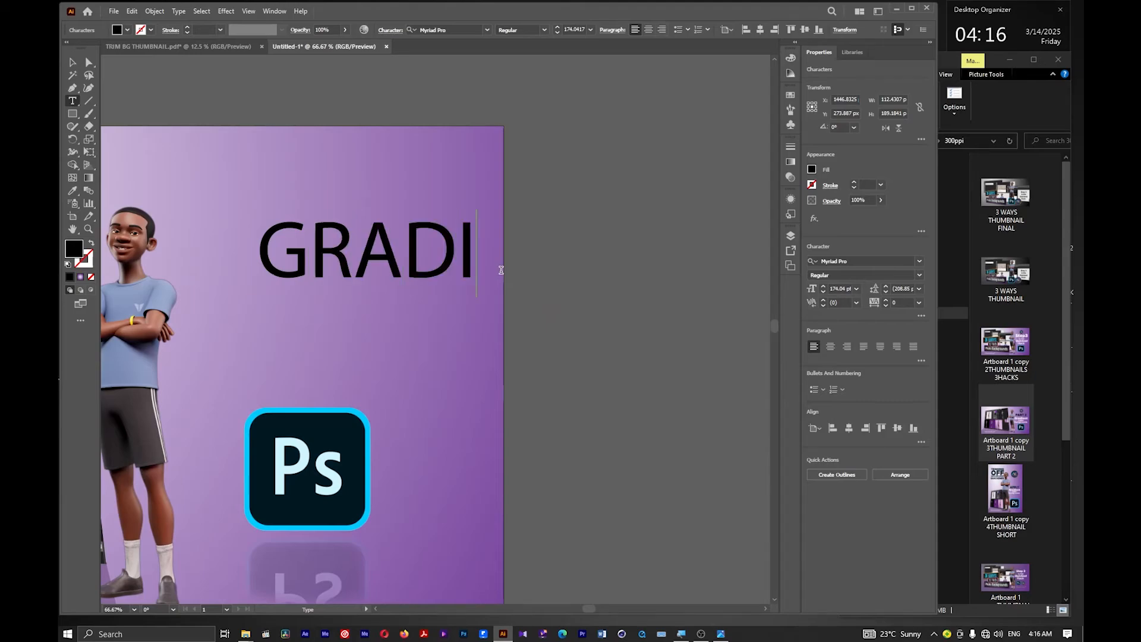
text(ENT)
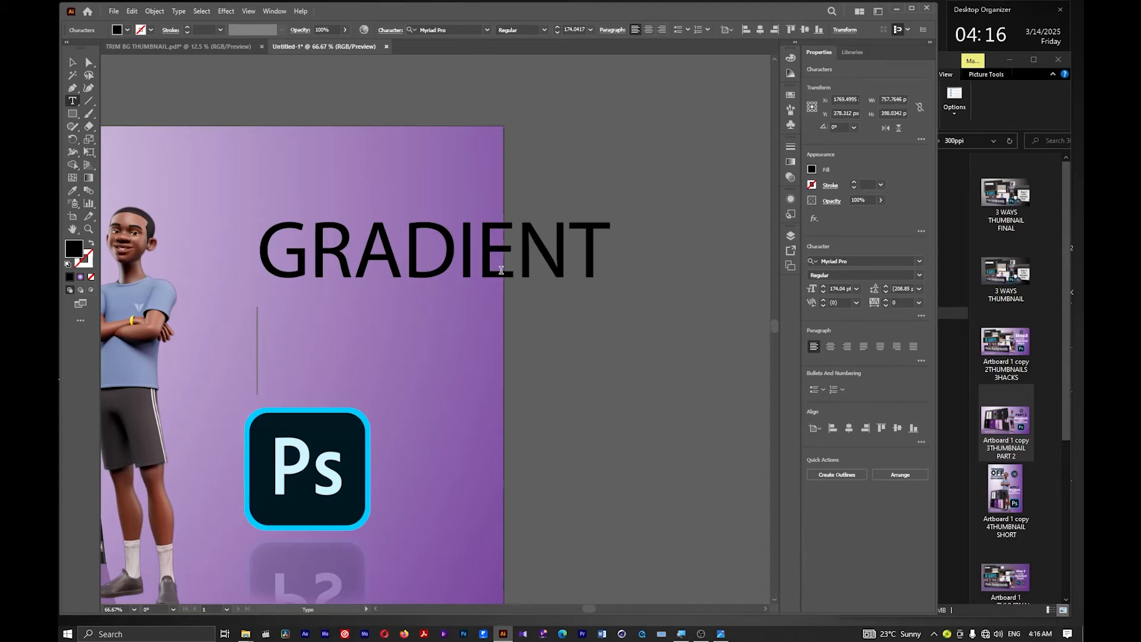
key(Return)
text(COL)
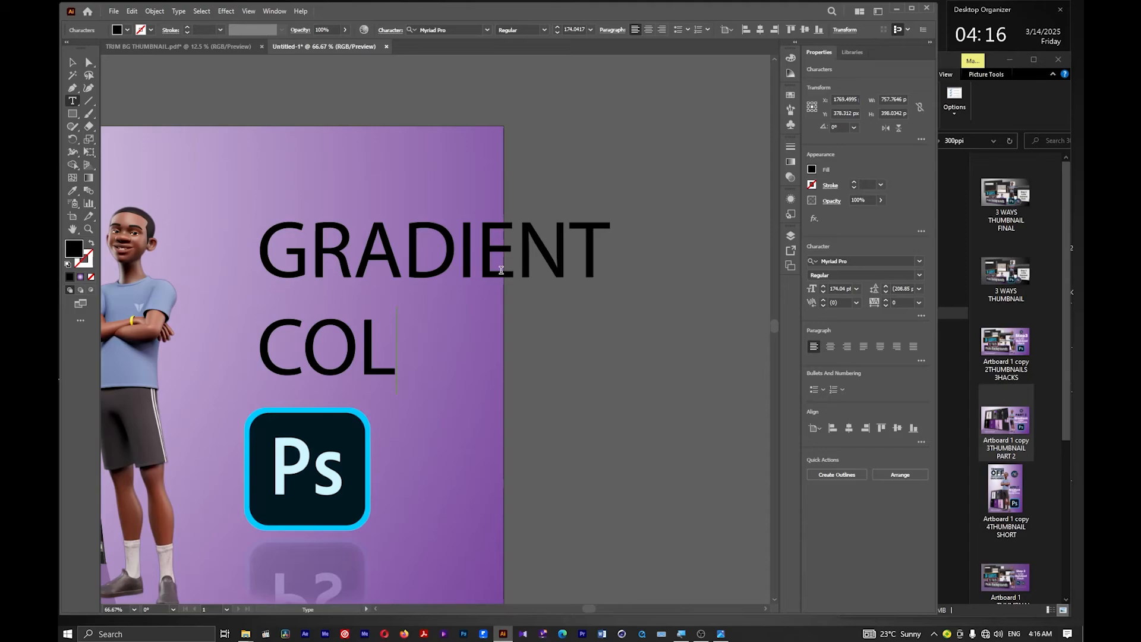
text(OR)
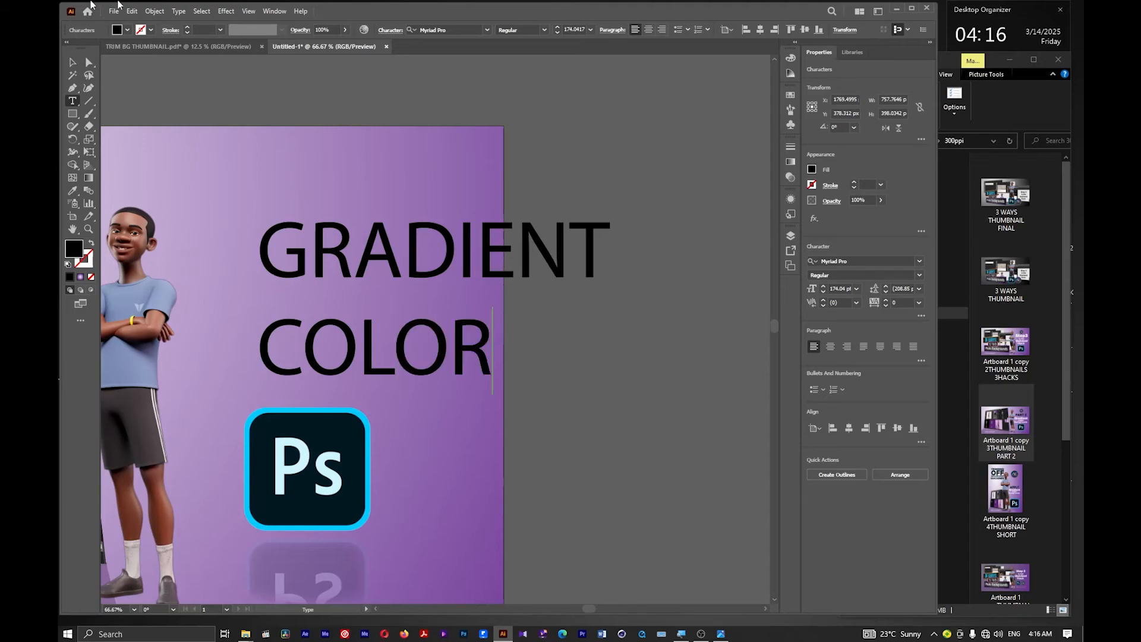
Move the title text about 78 px left and 85 px up, and add BACKGROUNDS as its third line
click(72, 62)
drag(399, 269, 352, 218)
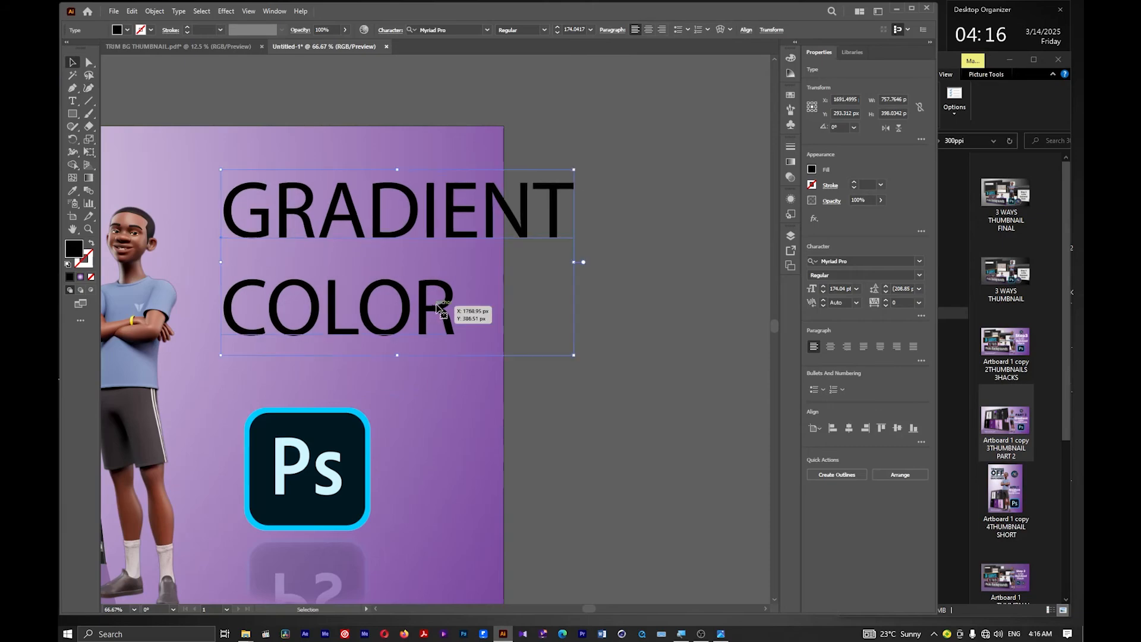
key(t)
key(Return)
text(BAC)
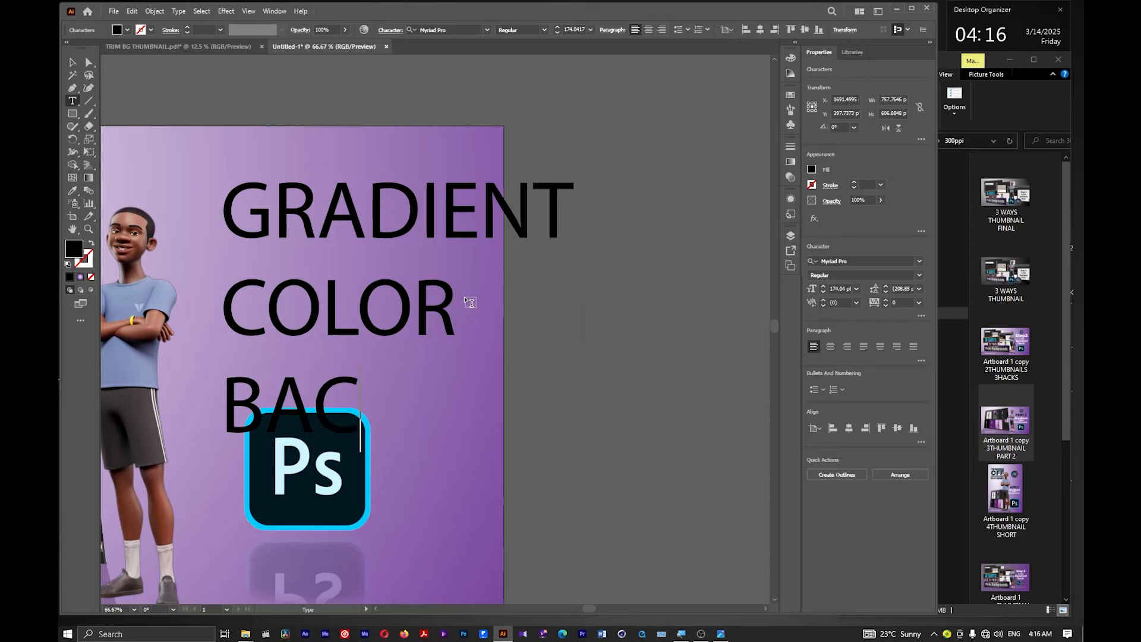
text(KGR)
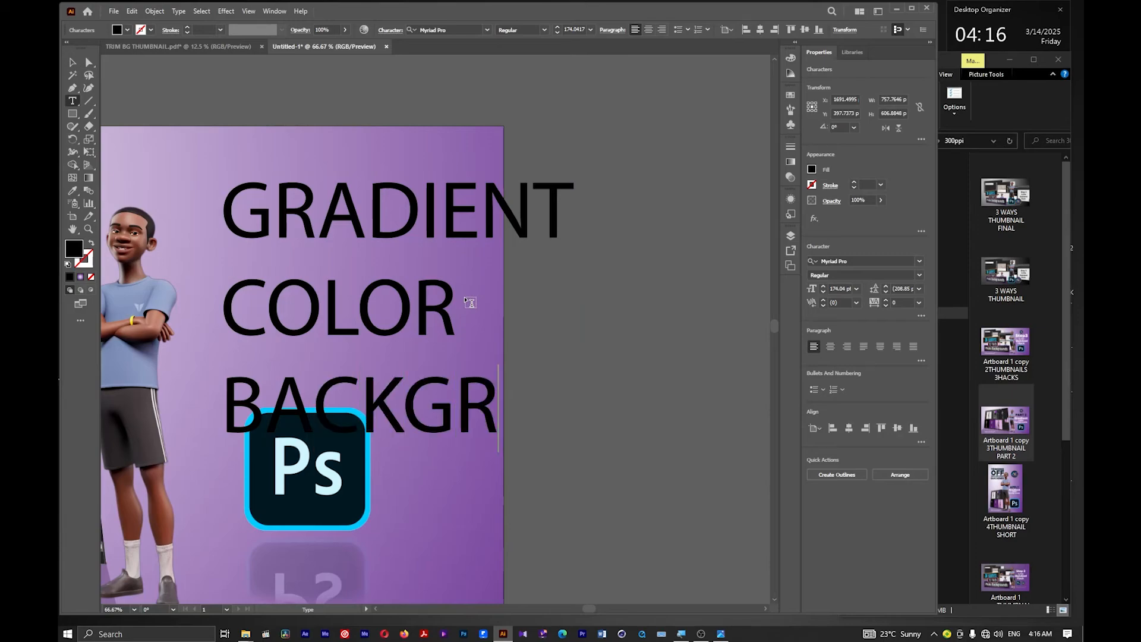
text(OUND)
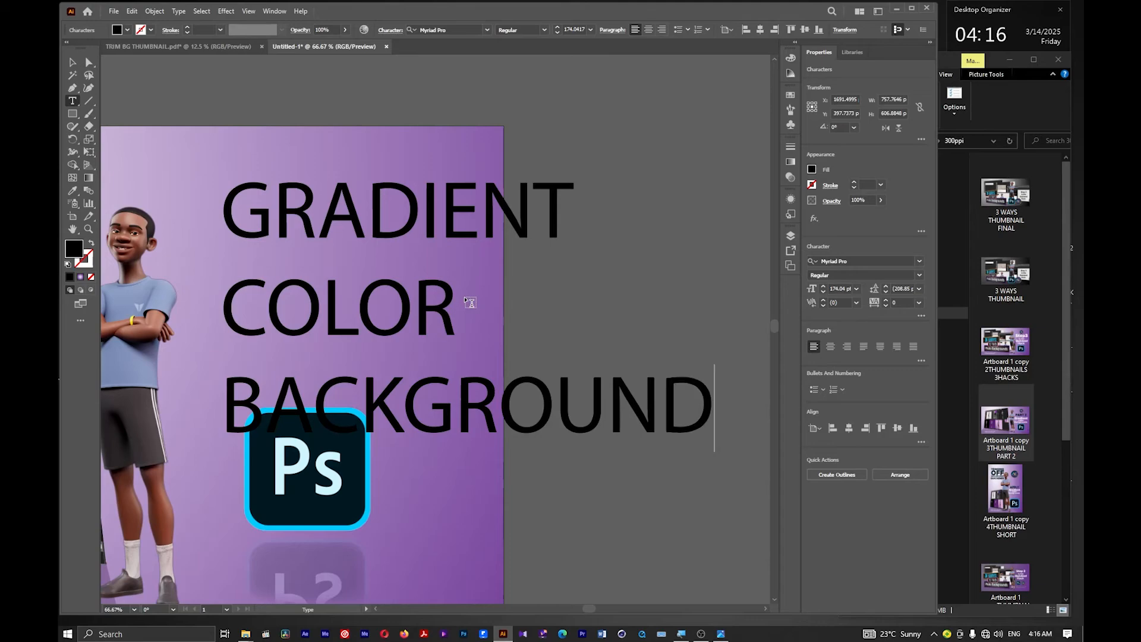
text(S)
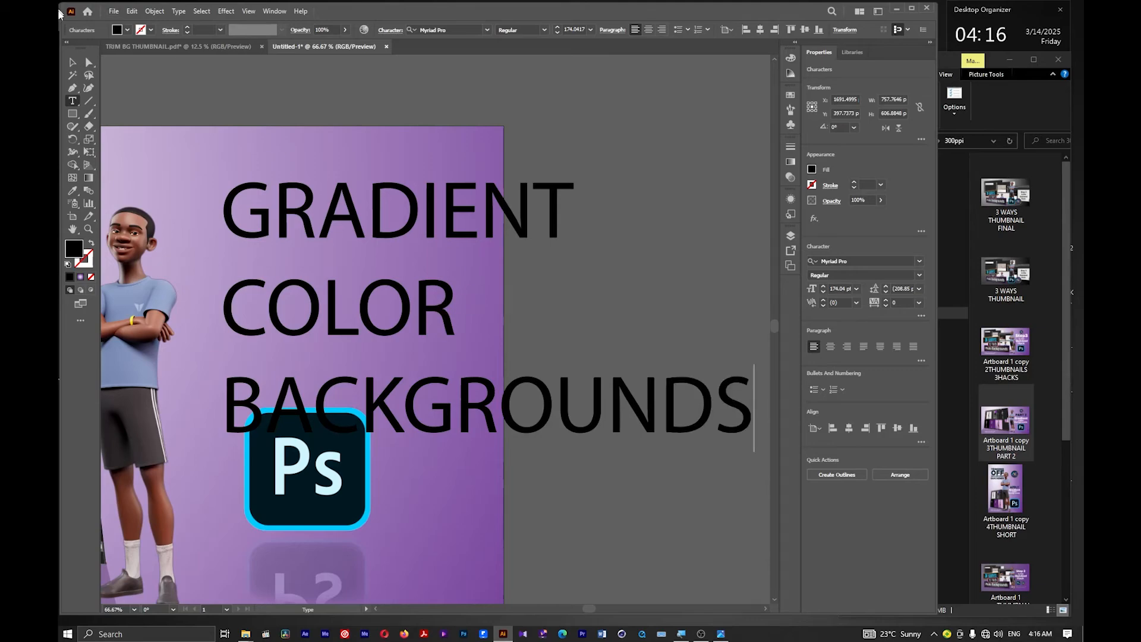
click(72, 62)
Centre-align the three-line title and scale it down to about 81 pt, placing it just above the Photoshop logo
key(ctrl+minus)
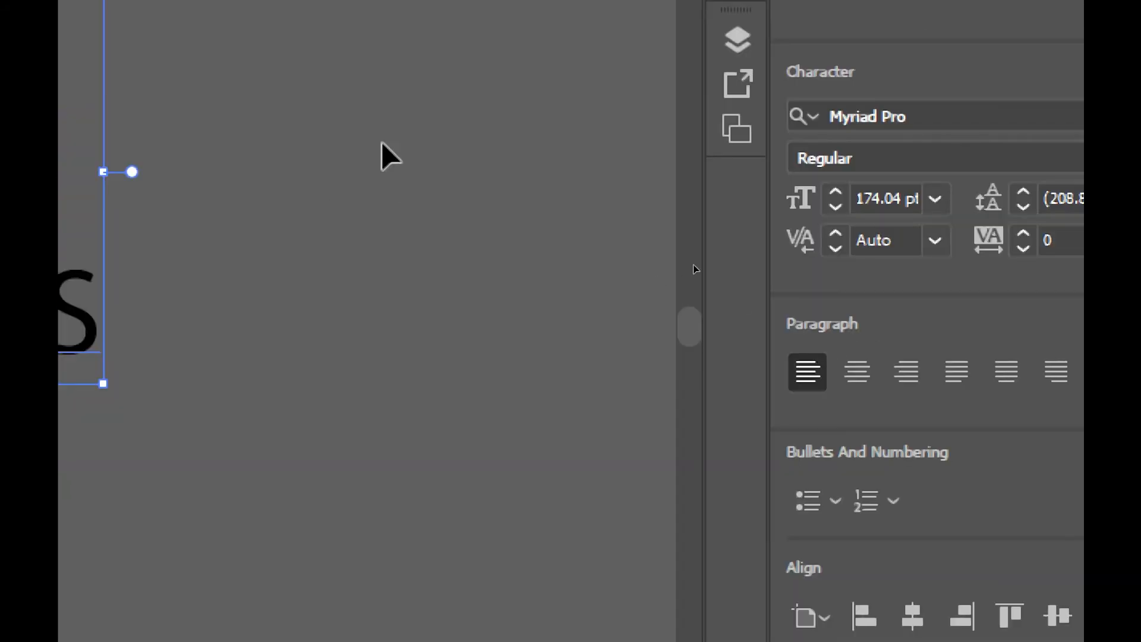
click(862, 375)
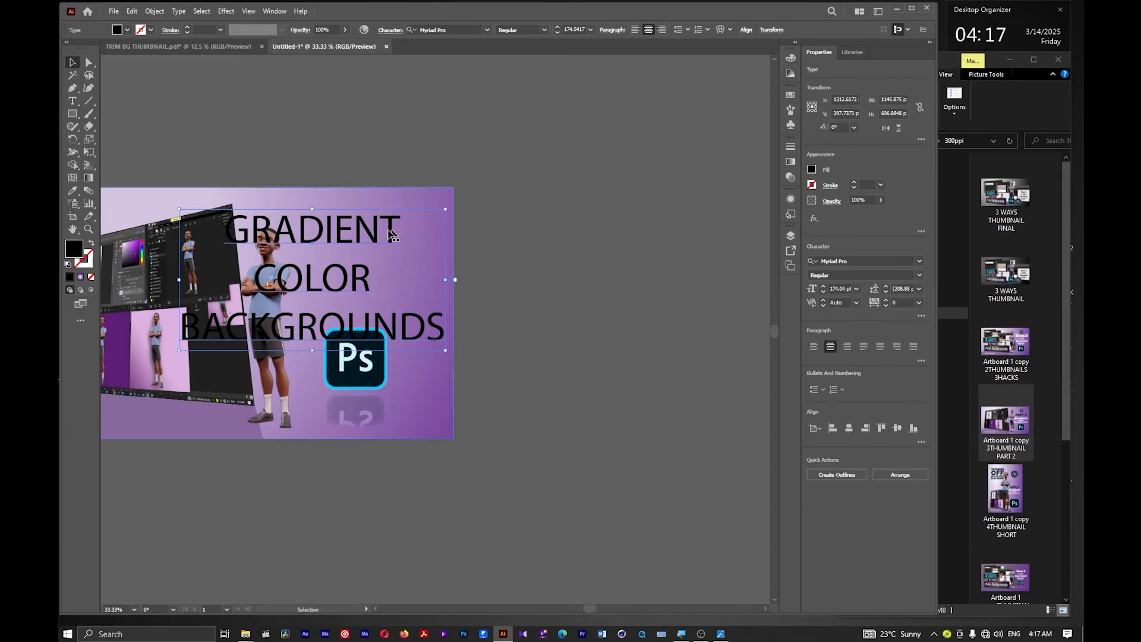
drag(388, 240, 505, 225)
drag(563, 339, 422, 261)
drag(371, 232, 370, 284)
scroll(358, 279, up, 2)
scroll(359, 279, up, 2)
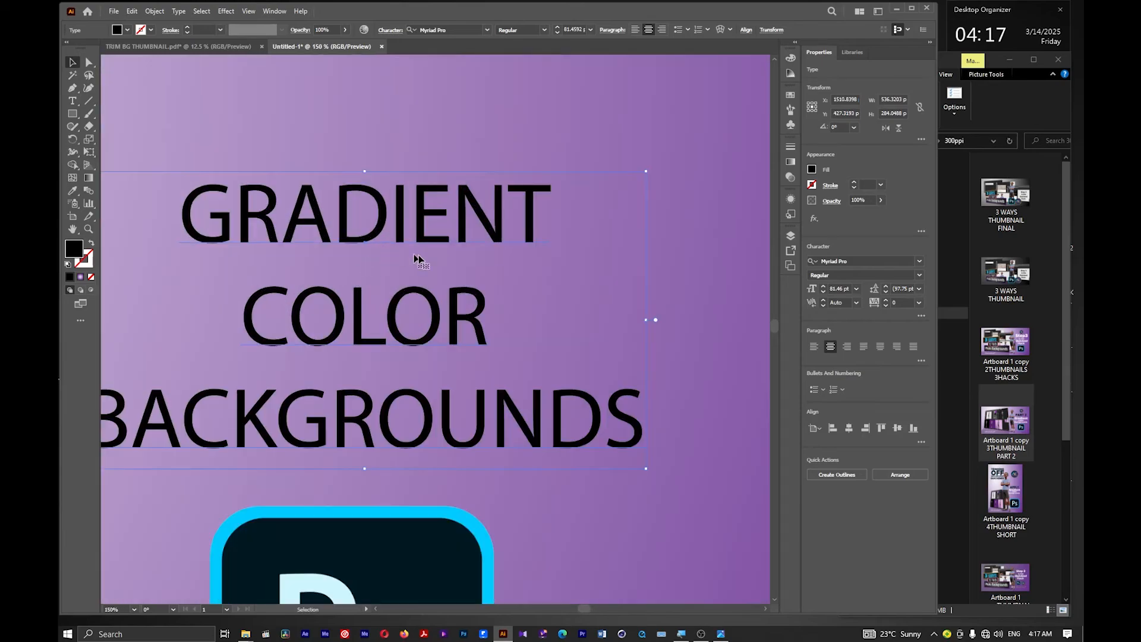
scroll(387, 247, down, 2)
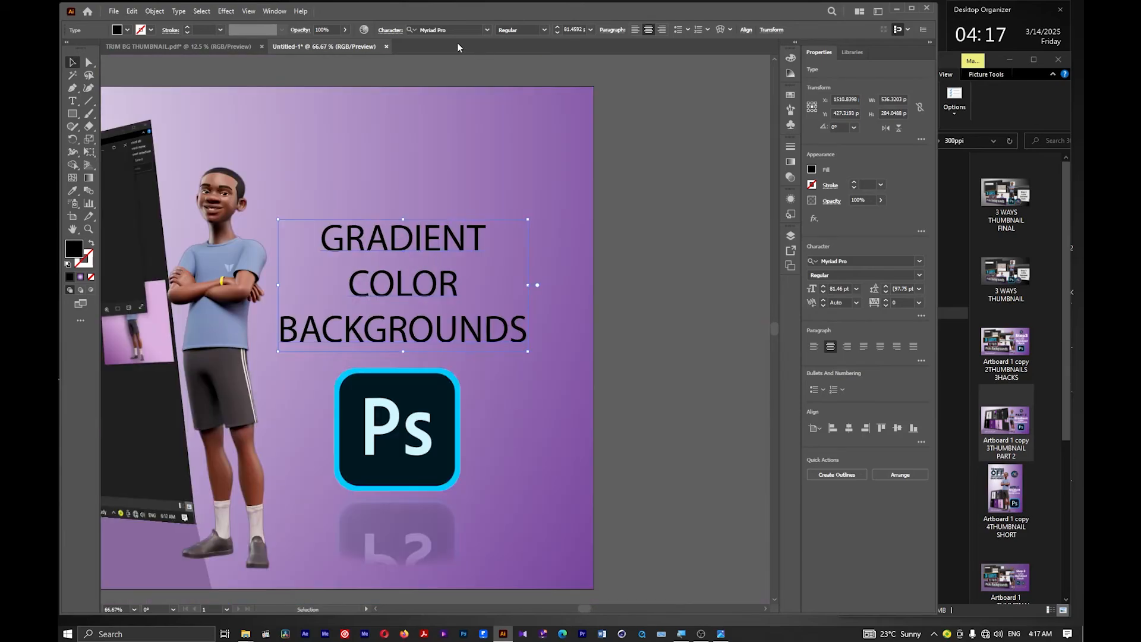
Set the title's font to Metropolis Black and move it about 14 px right and 24 px down
click(466, 30)
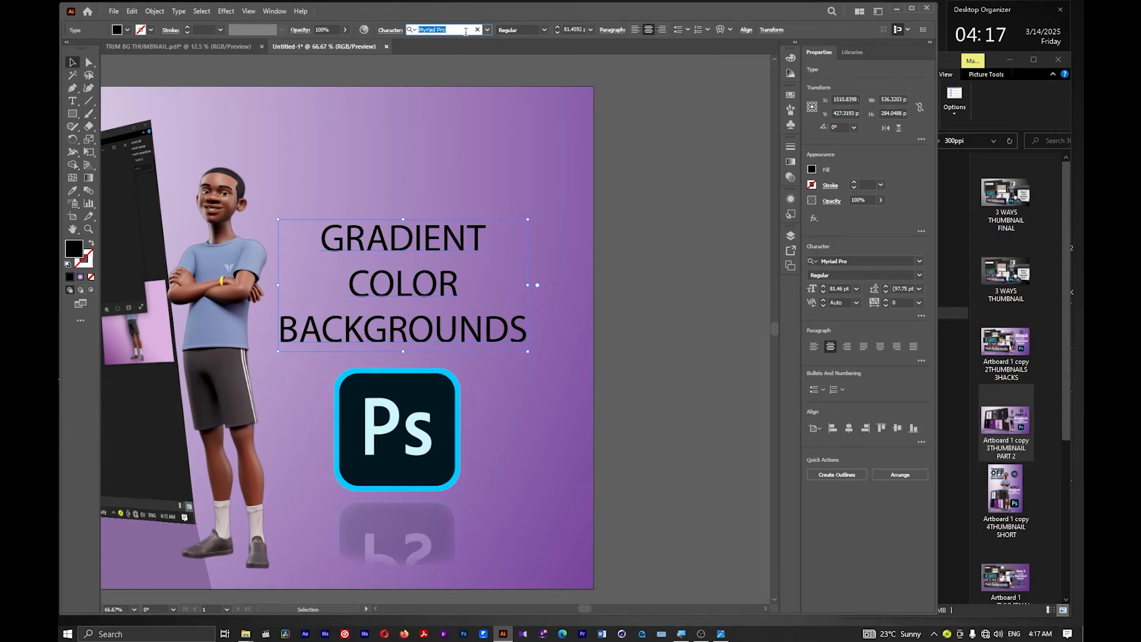
text(M)
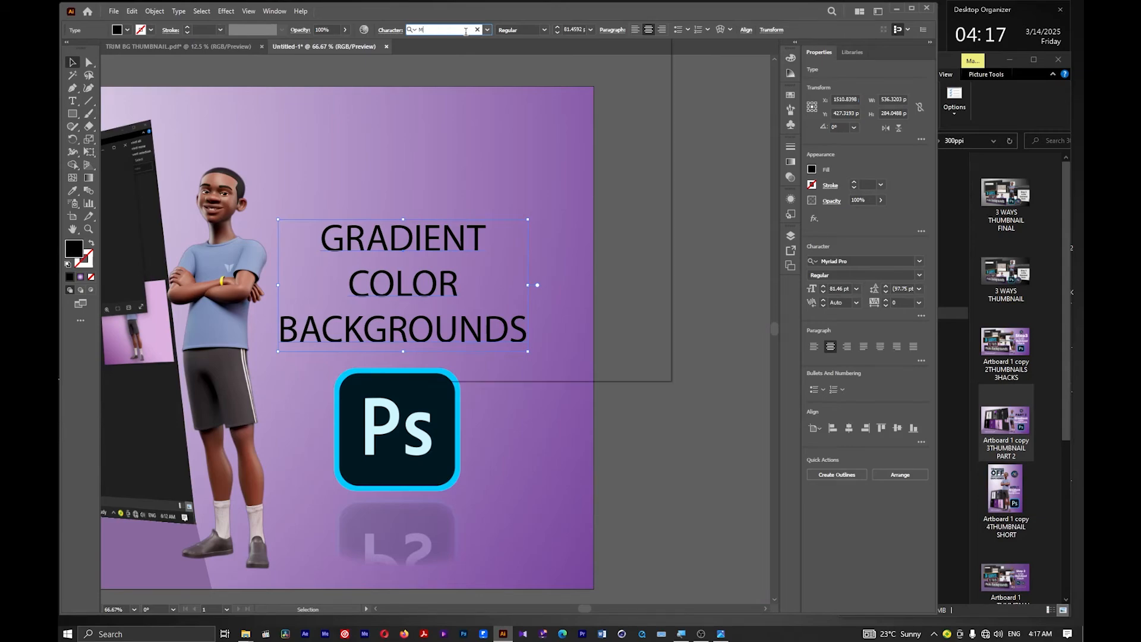
text(ETR)
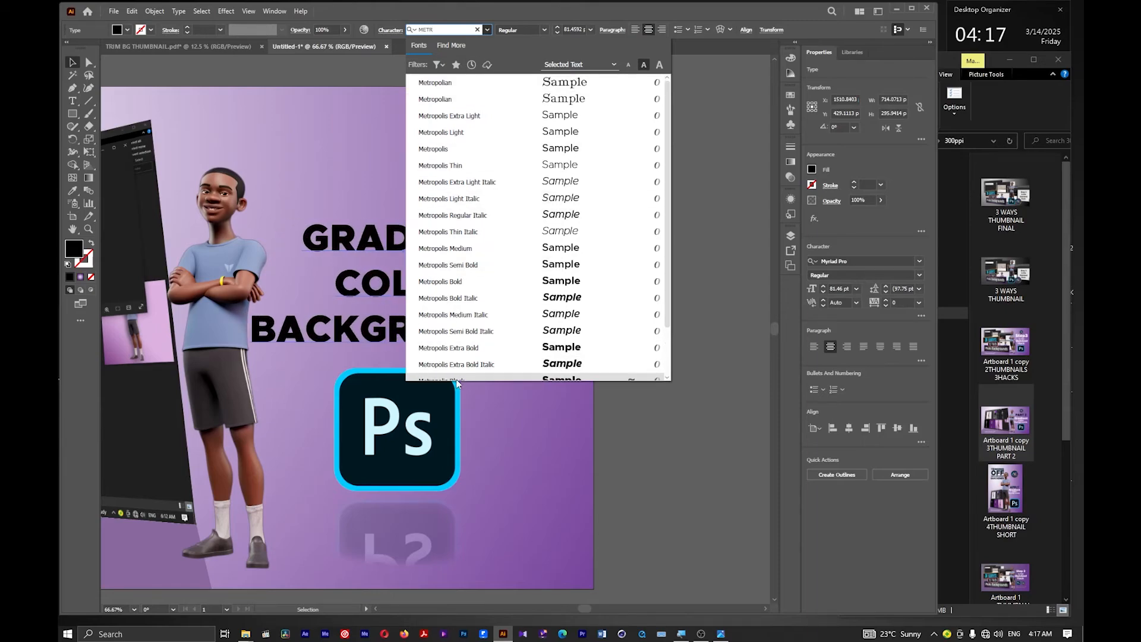
scroll(460, 363, down, 1)
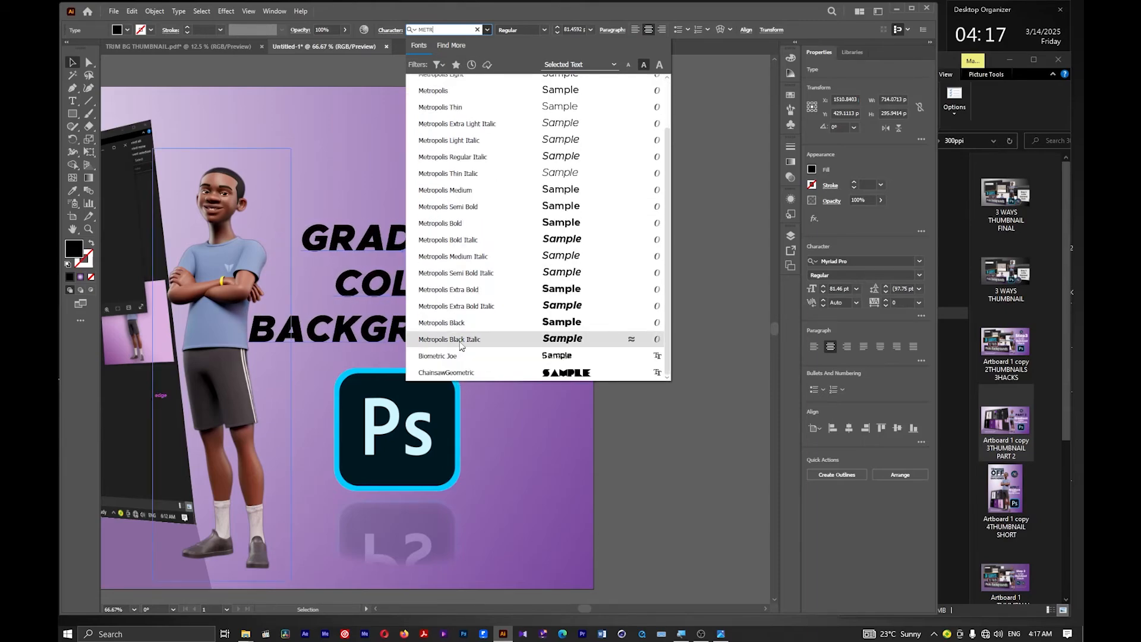
click(459, 327)
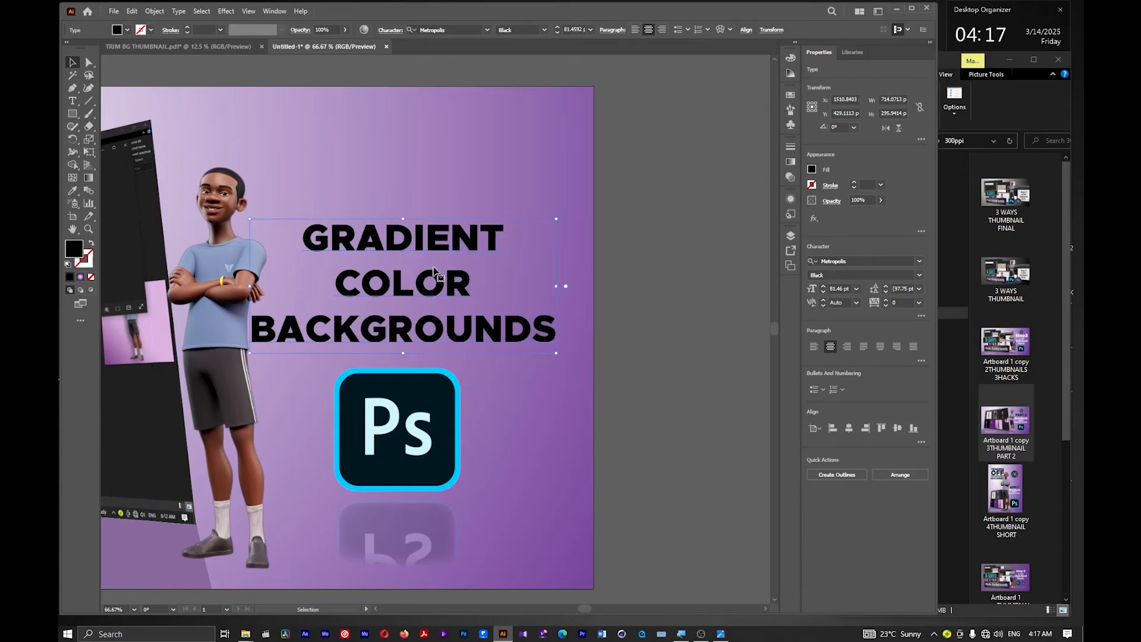
drag(432, 242, 439, 254)
Change the case of the three-line title to Title Case
scroll(443, 272, down, 5)
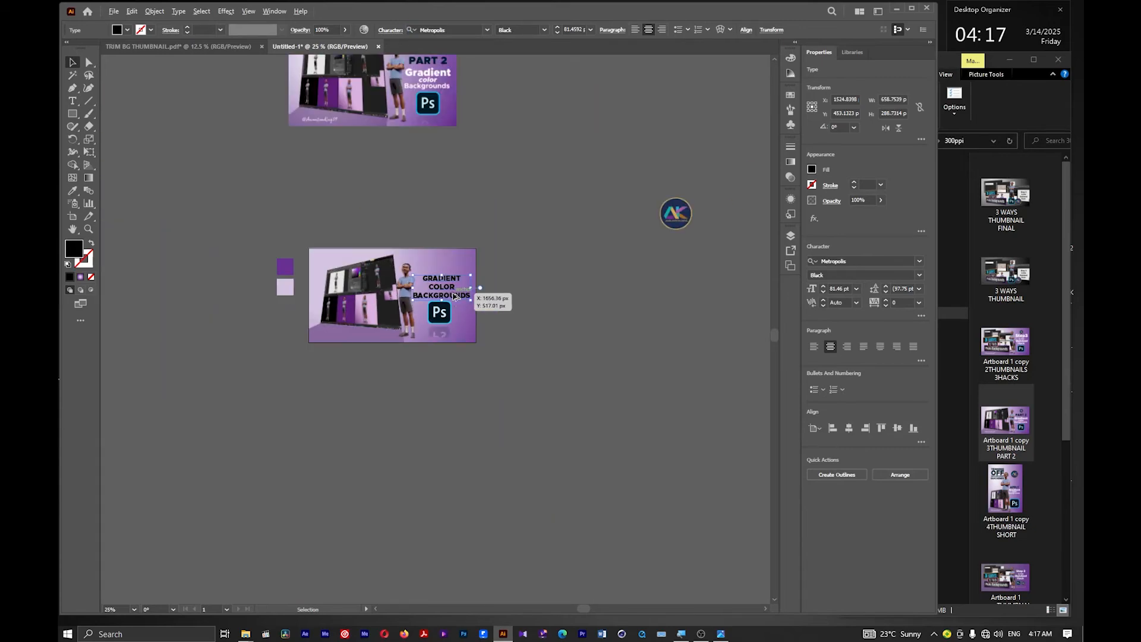
scroll(452, 294, up, 1)
scroll(466, 303, up, 5)
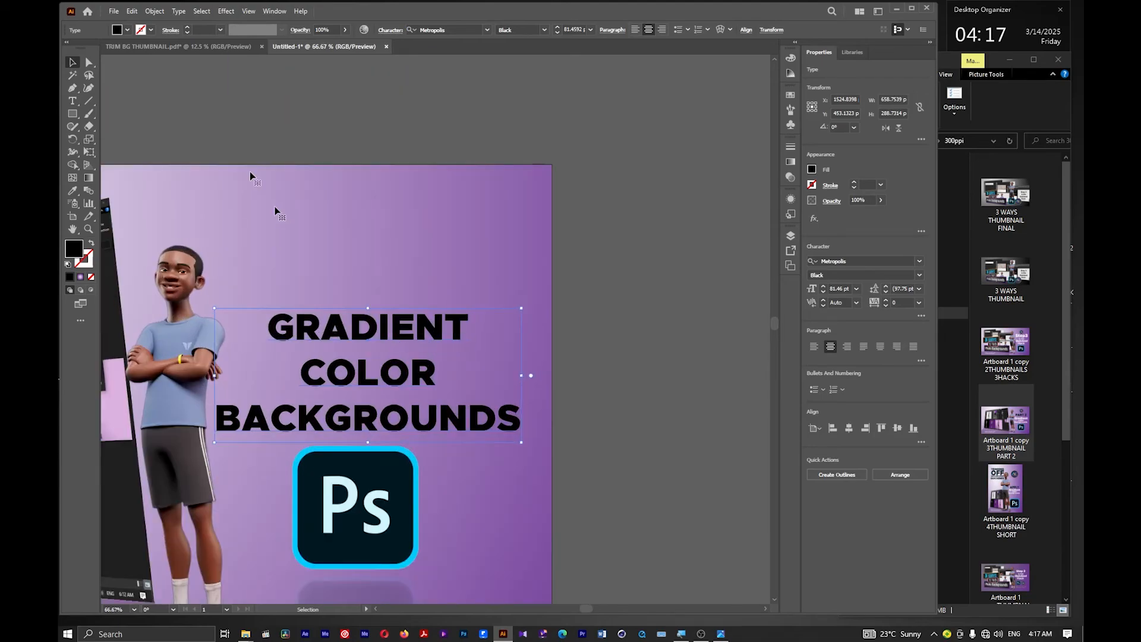
click(181, 12)
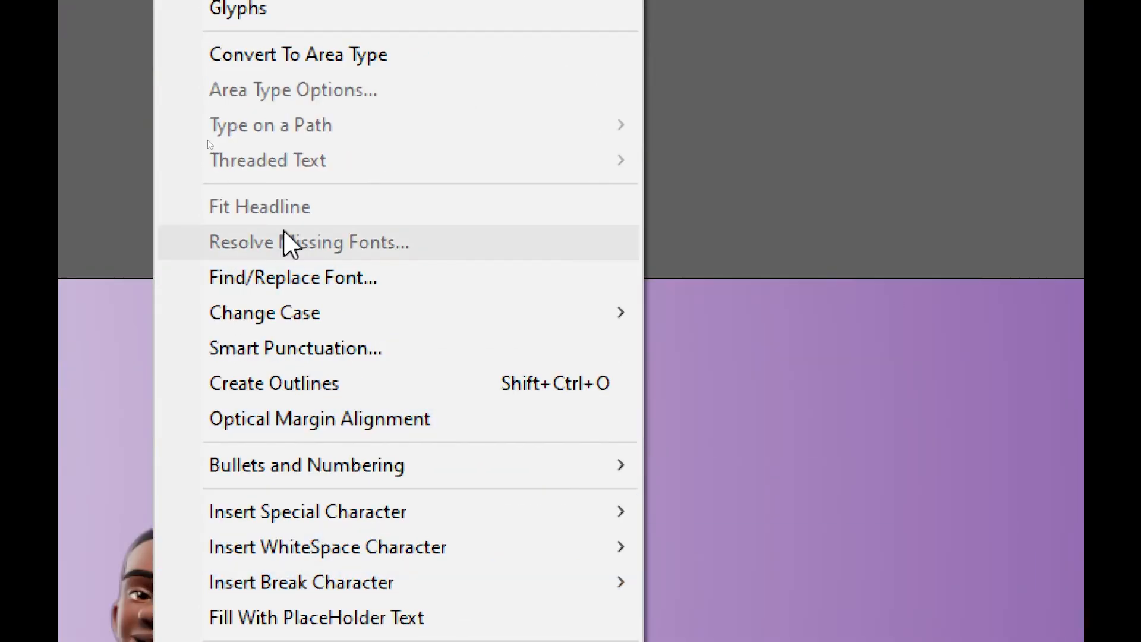
mouse_move(299, 511)
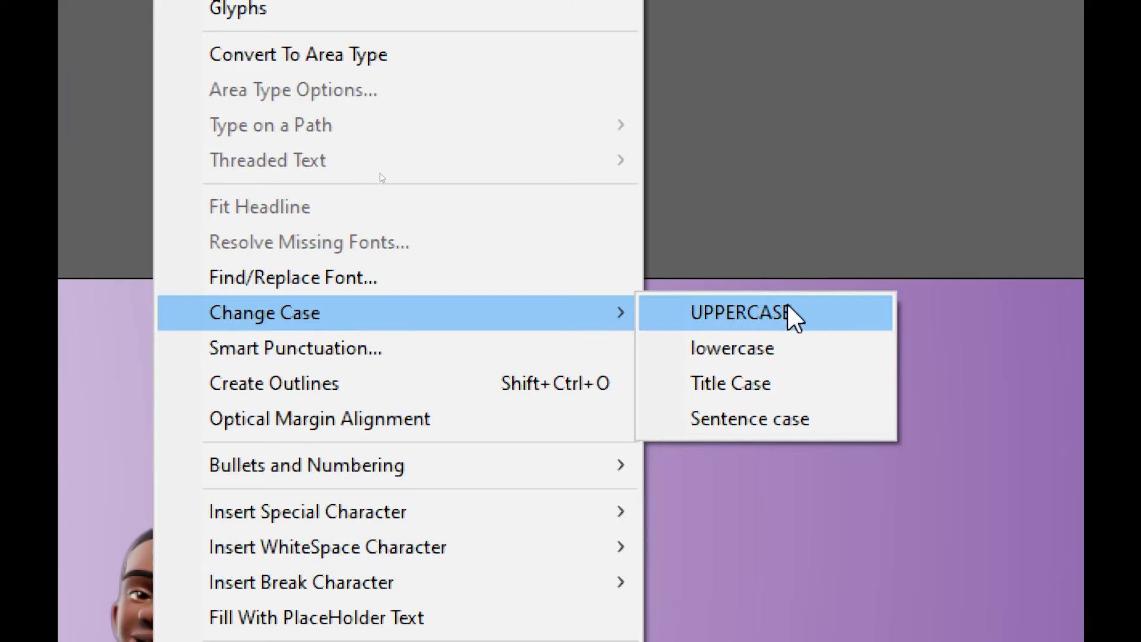
click(740, 382)
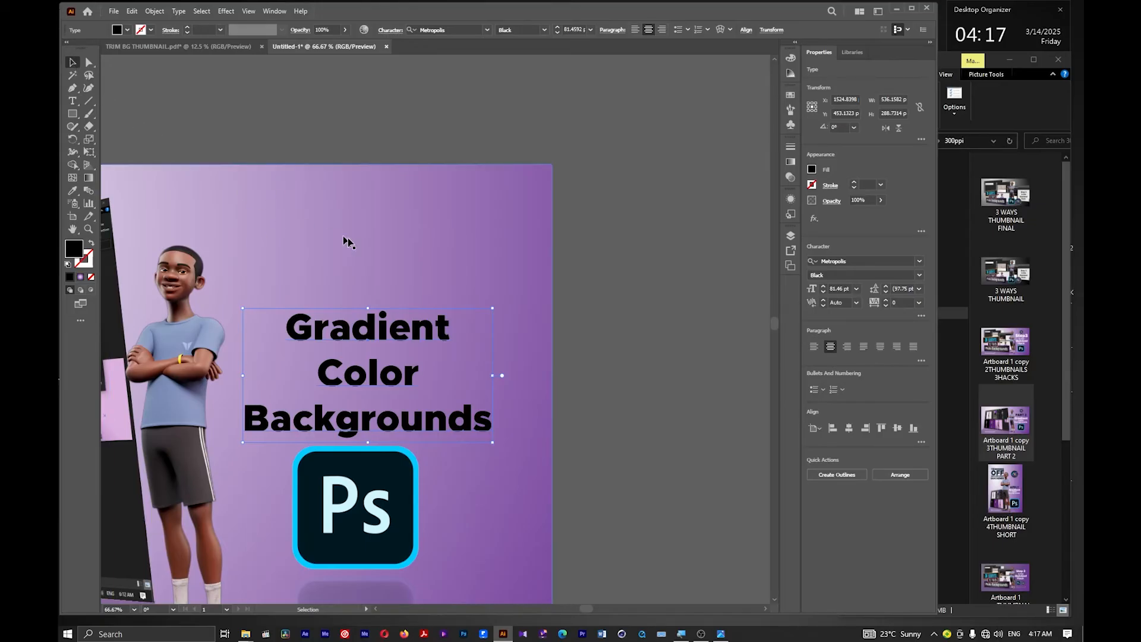
Check the title styling in the finished PART 2 reference thumbnail and set the new title's fill colour to white
scroll(447, 276, down, 4)
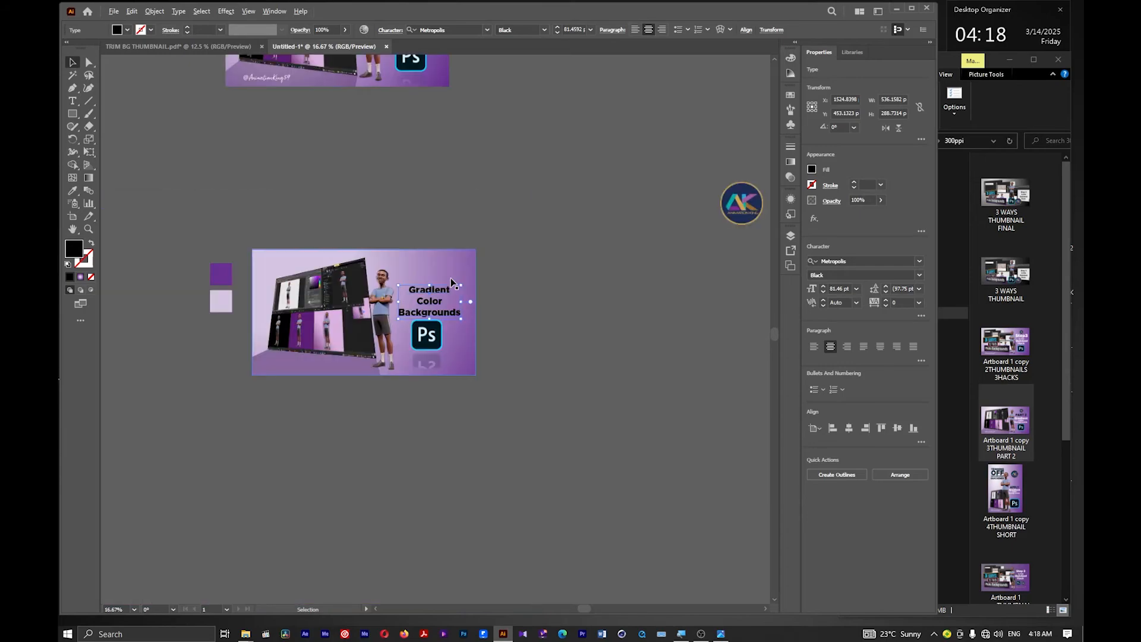
scroll(415, 157, up, 3)
scroll(415, 158, up, 6)
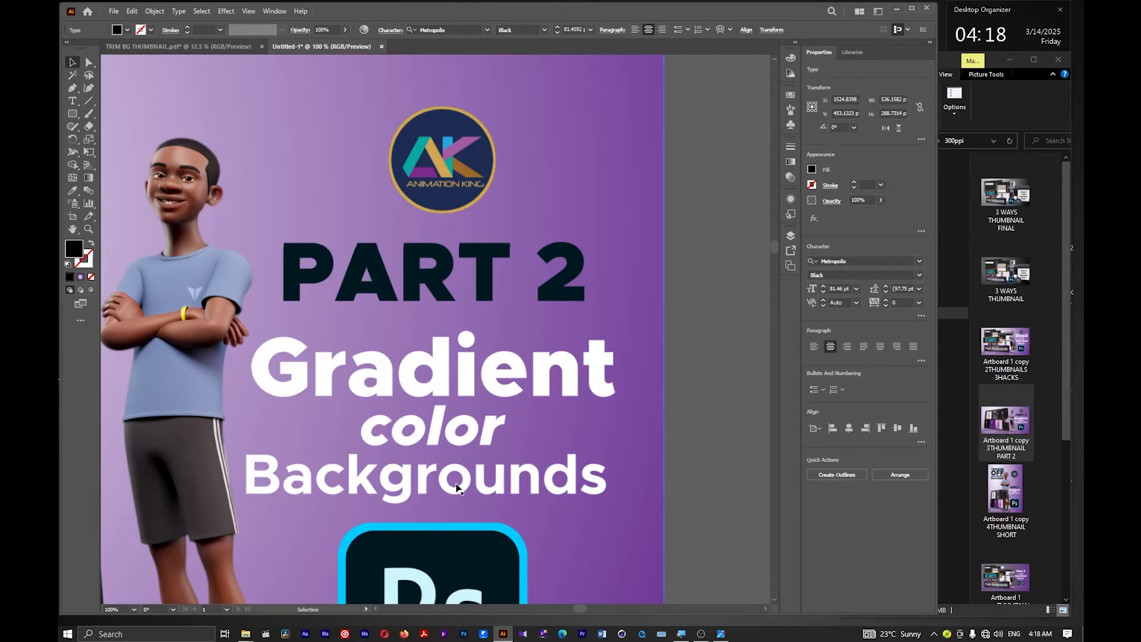
scroll(454, 479, down, 3)
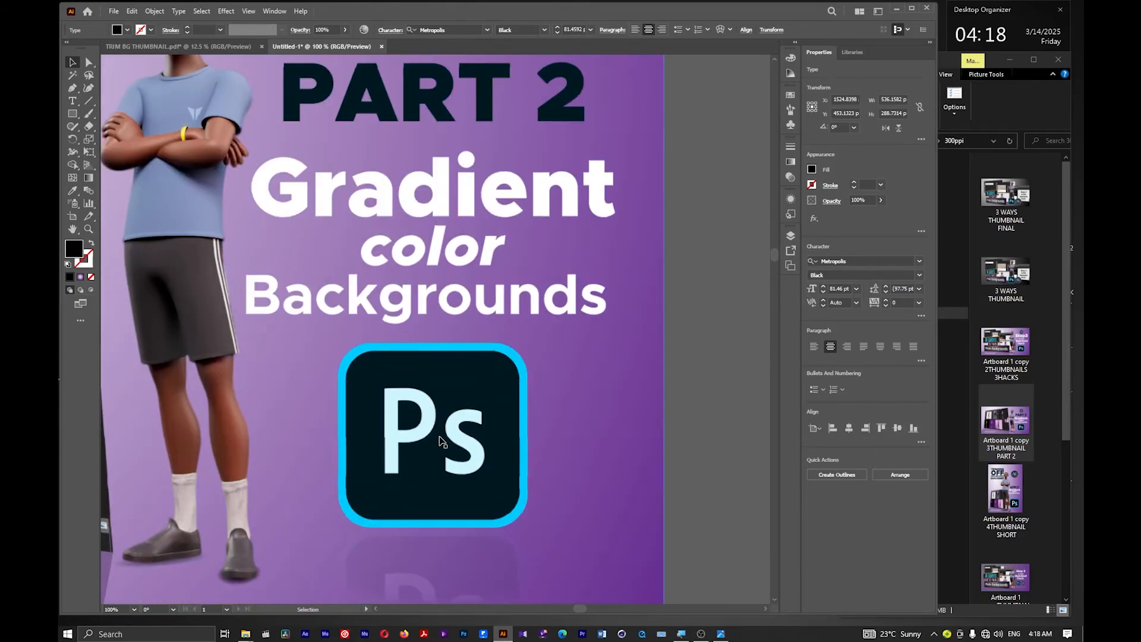
scroll(440, 478, down, 5)
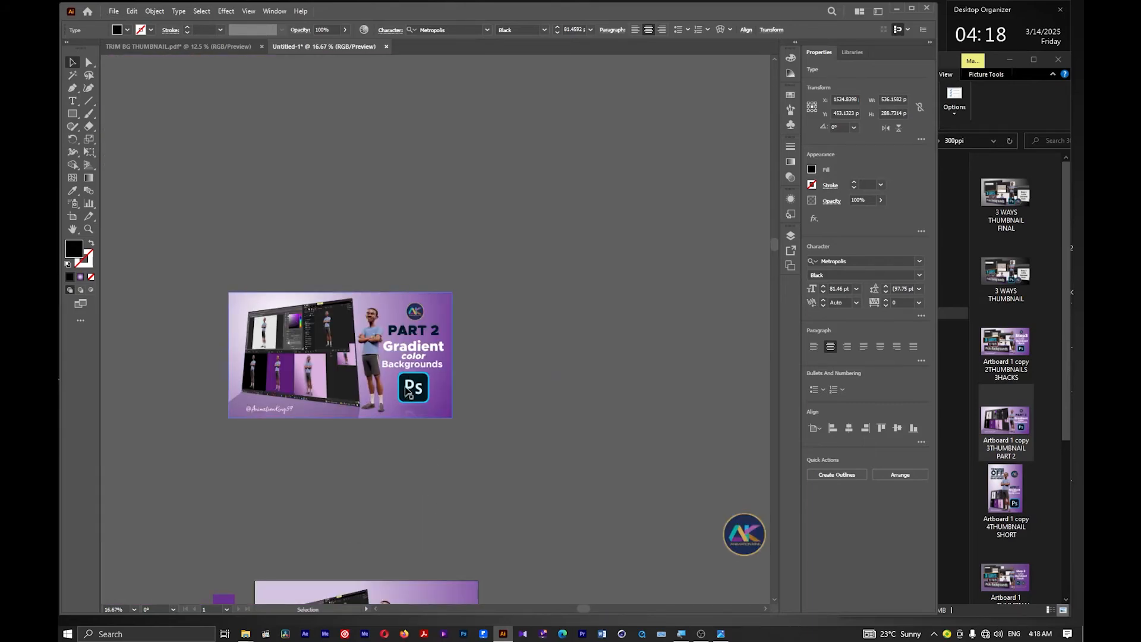
scroll(395, 375, down, 4)
scroll(438, 429, up, 2)
scroll(440, 419, up, 3)
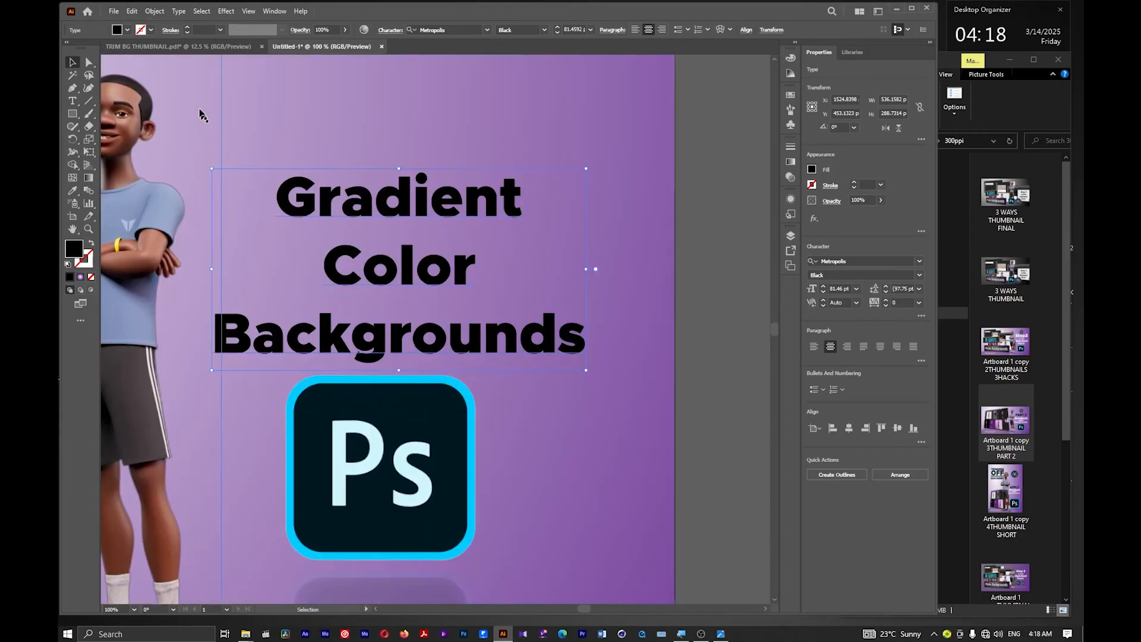
click(128, 31)
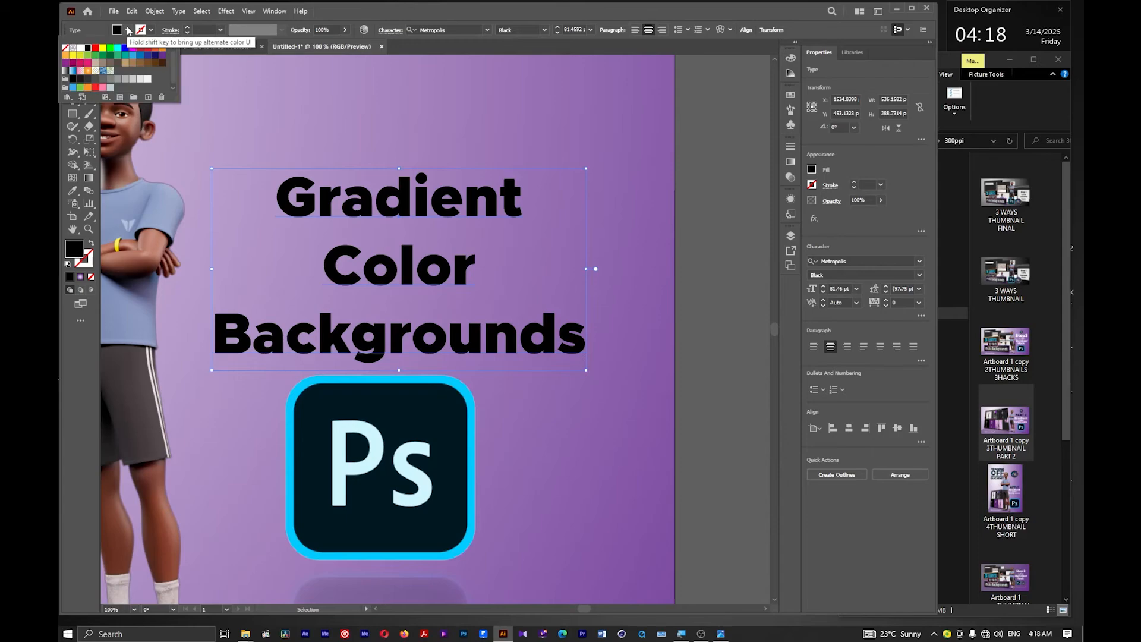
click(82, 50)
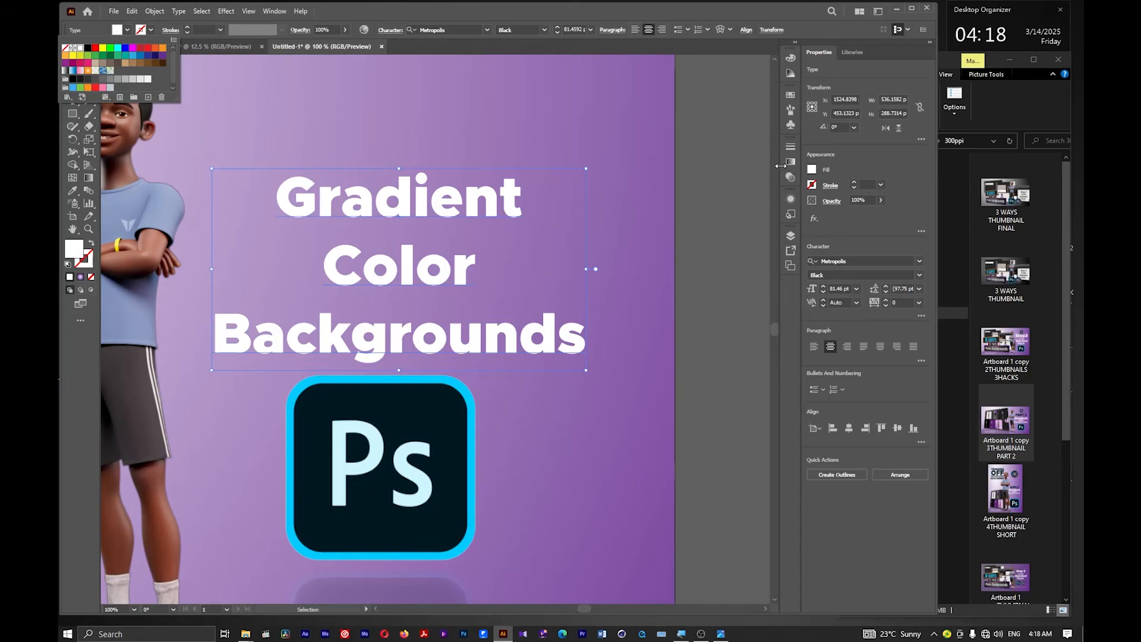
click(812, 170)
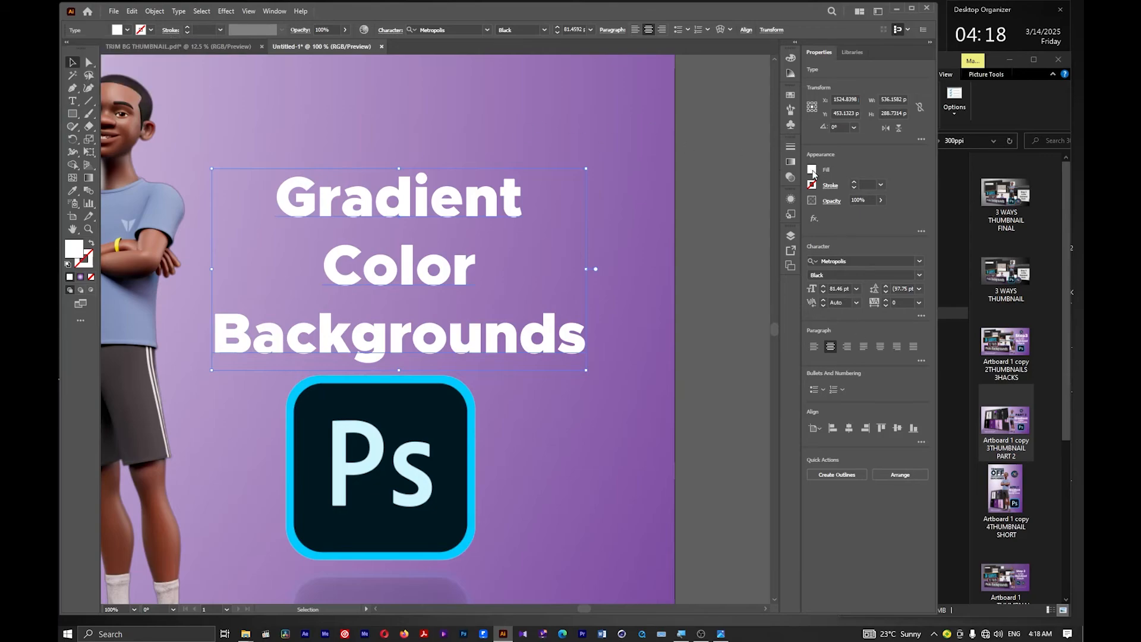
click(812, 170)
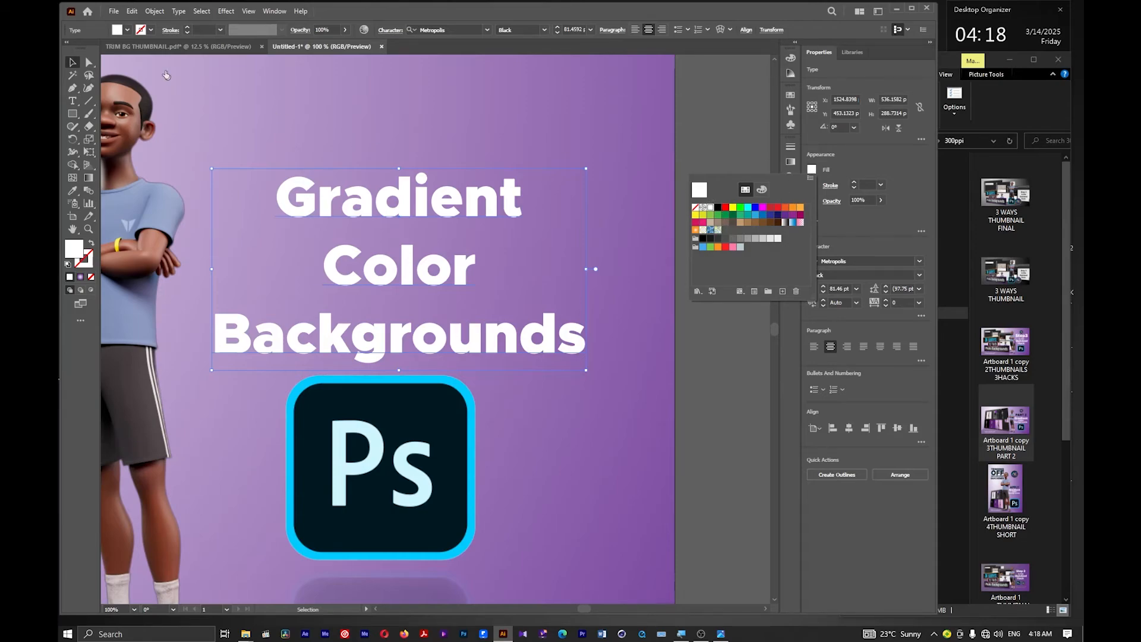
click(128, 32)
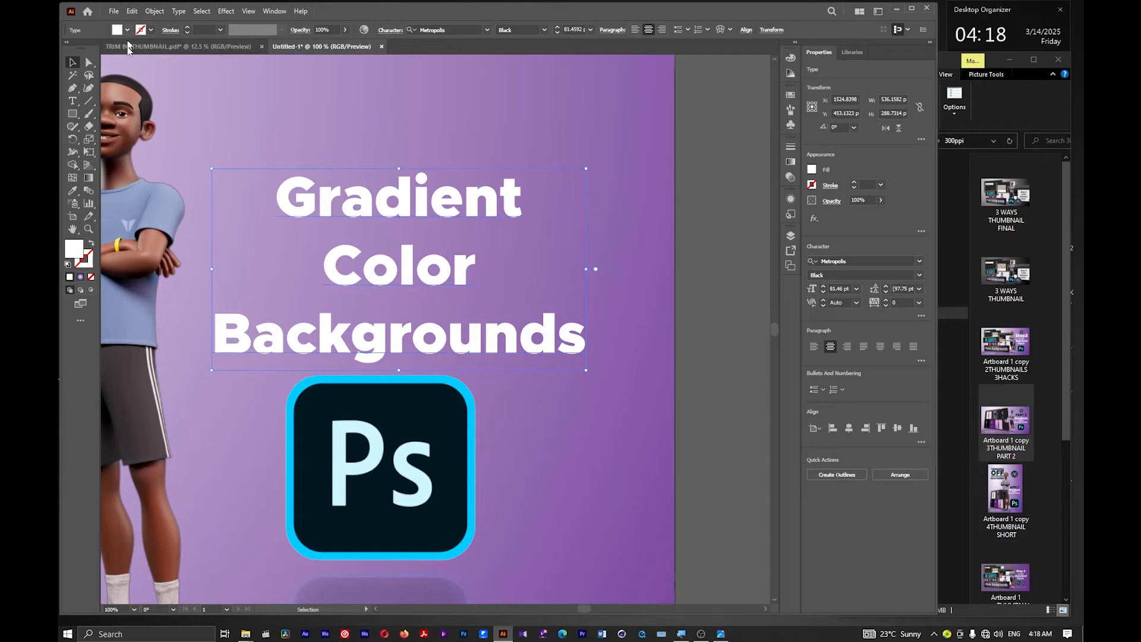
double_click(73, 252)
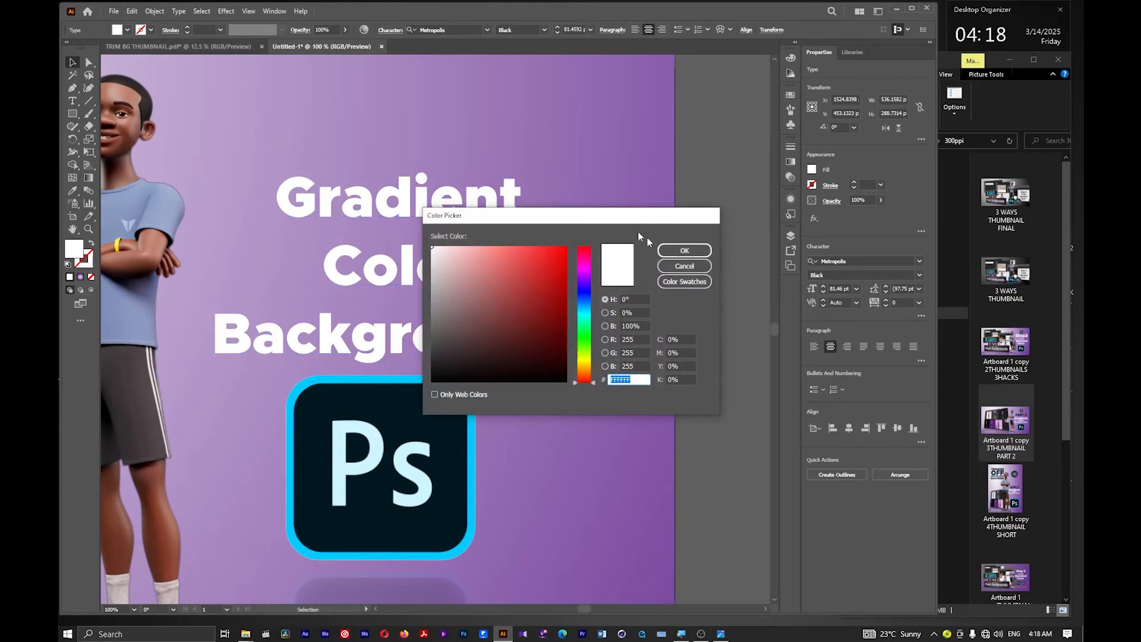
click(685, 267)
Move the title about 33 px left and enlarge only the word Gradient to 118 pt
drag(429, 265, 407, 266)
double_click(376, 202)
double_click(376, 202)
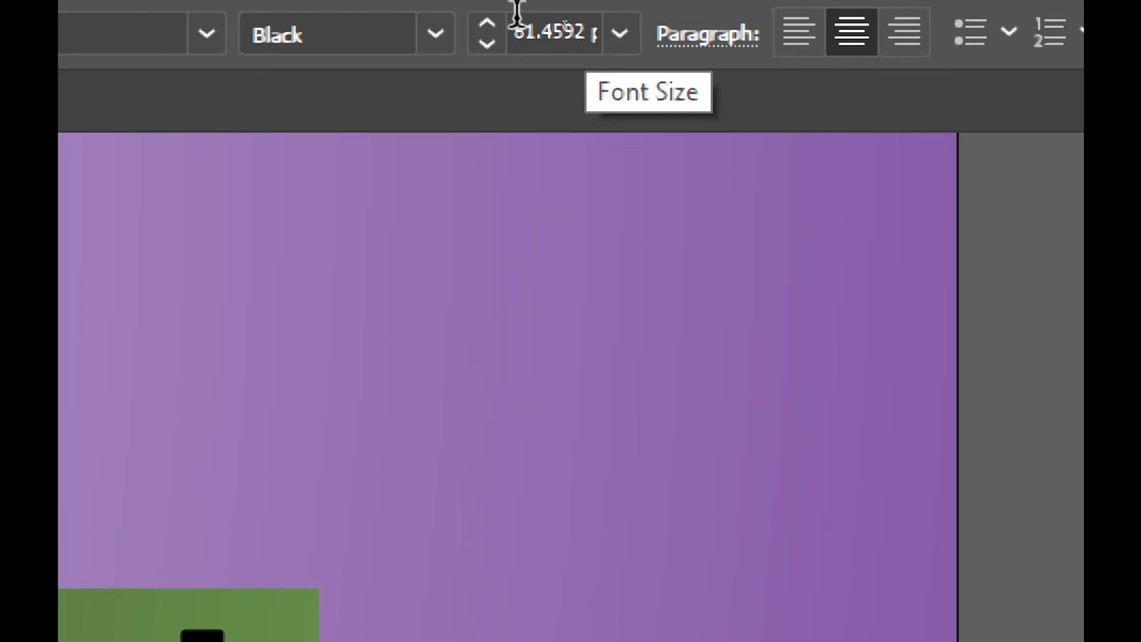
click(576, 28)
text(85)
key(Return)
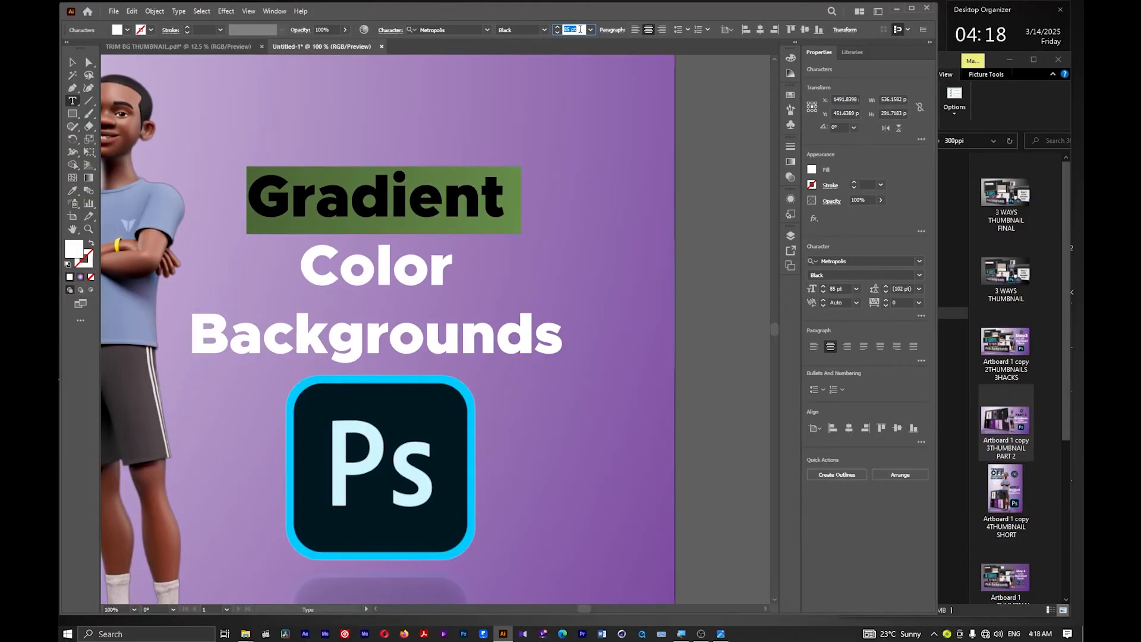
scroll(581, 36, up, 20)
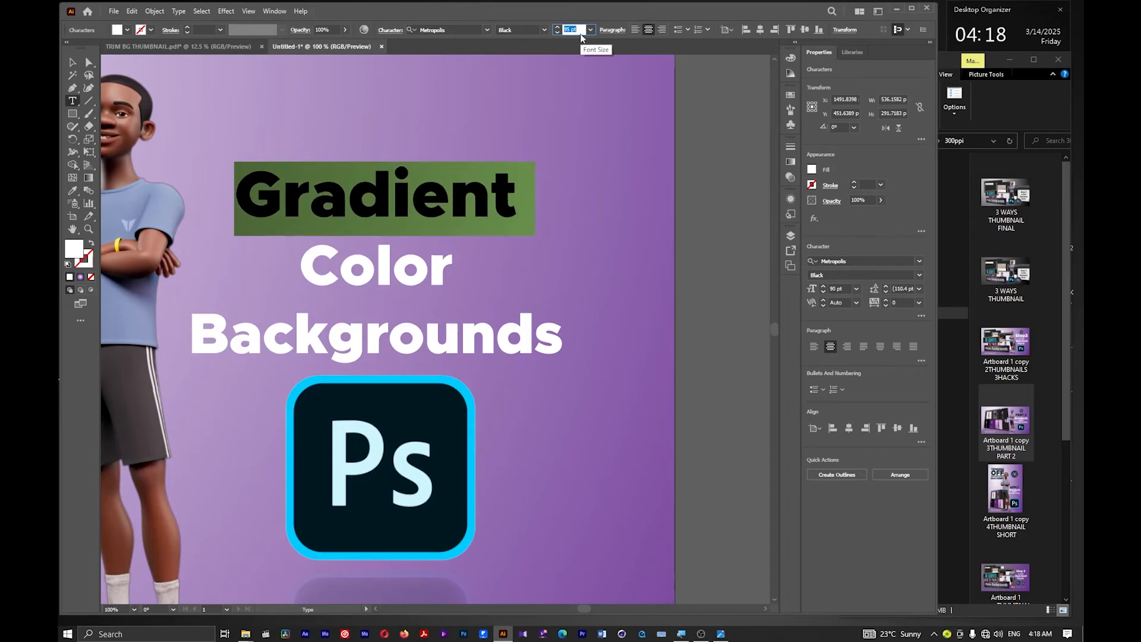
scroll(581, 36, up, 15)
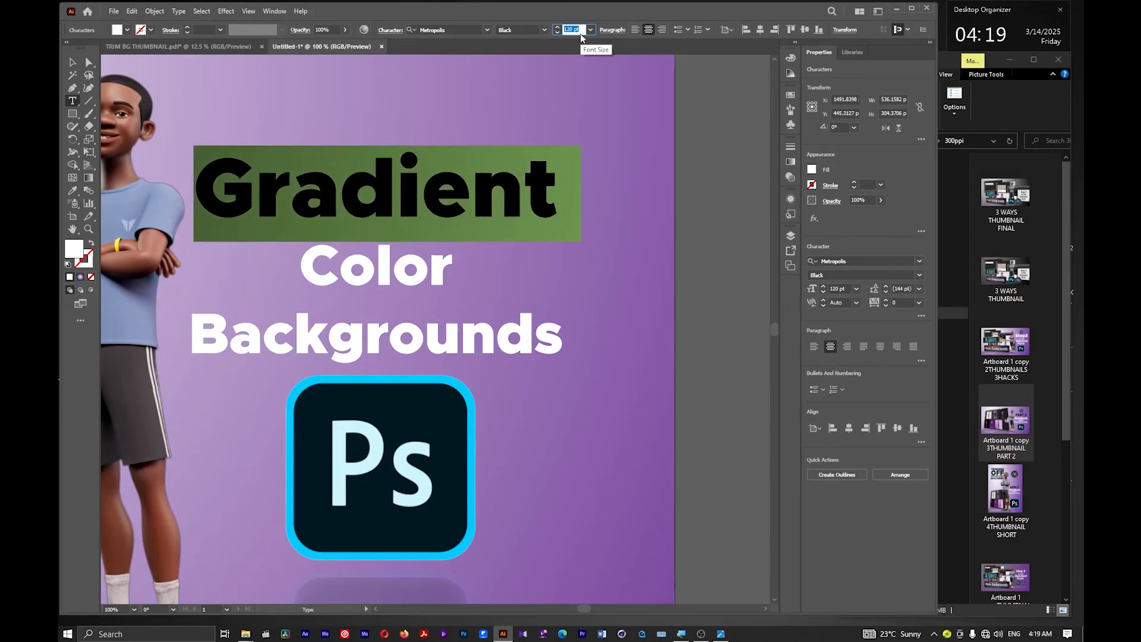
scroll(580, 36, down, 2)
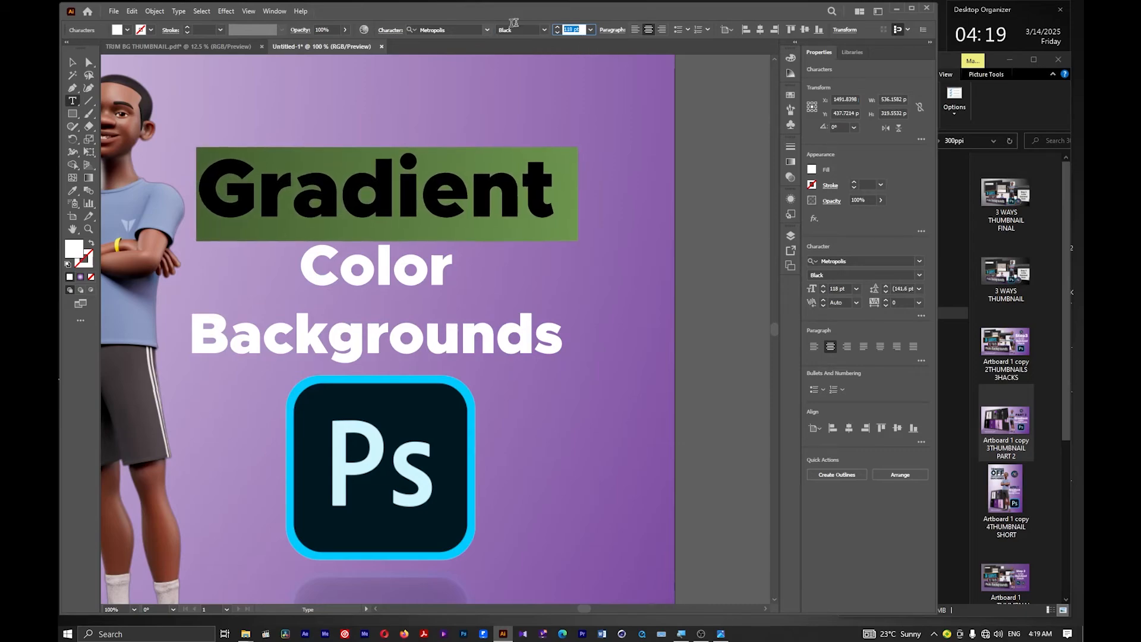
Set the title word Color to Black Italic and the word Backgrounds to Bold
double_click(423, 265)
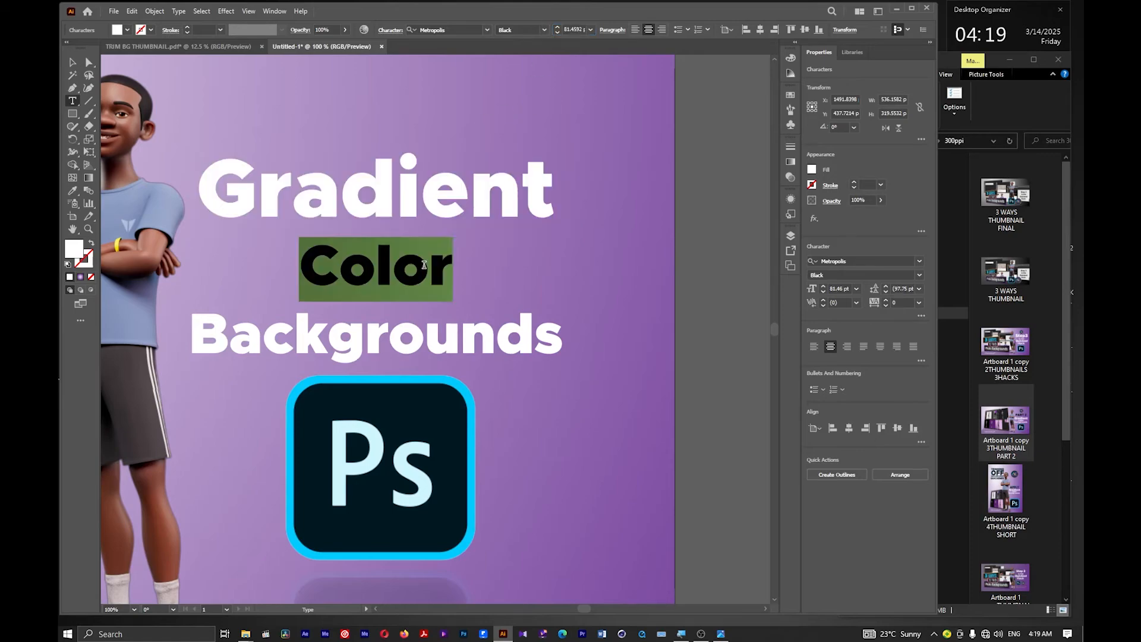
click(545, 28)
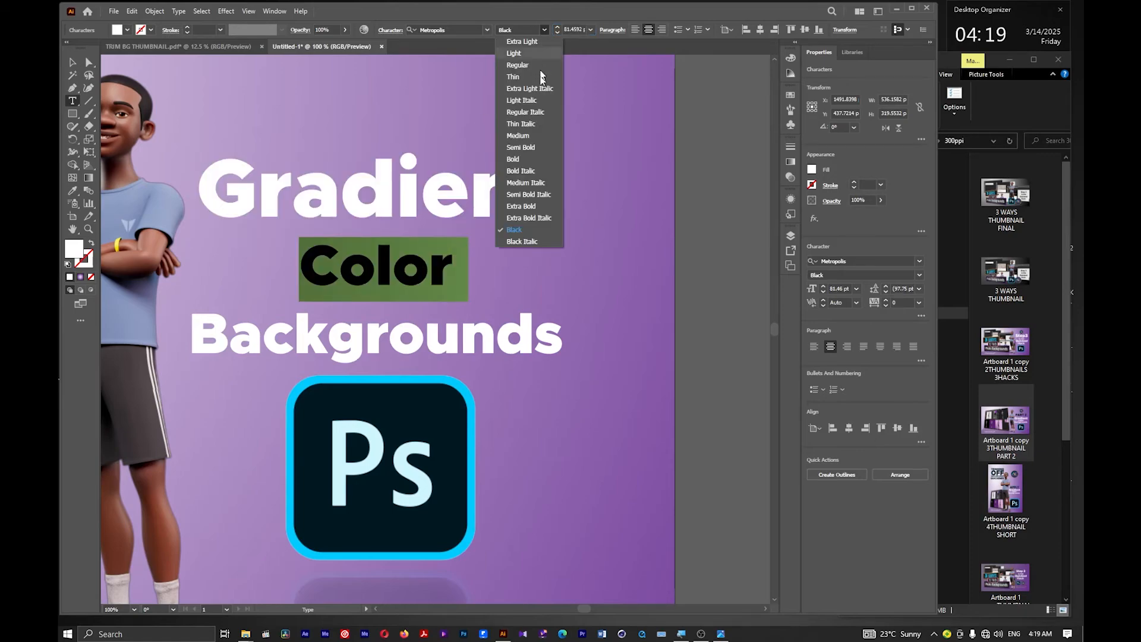
click(526, 241)
double_click(481, 352)
click(545, 29)
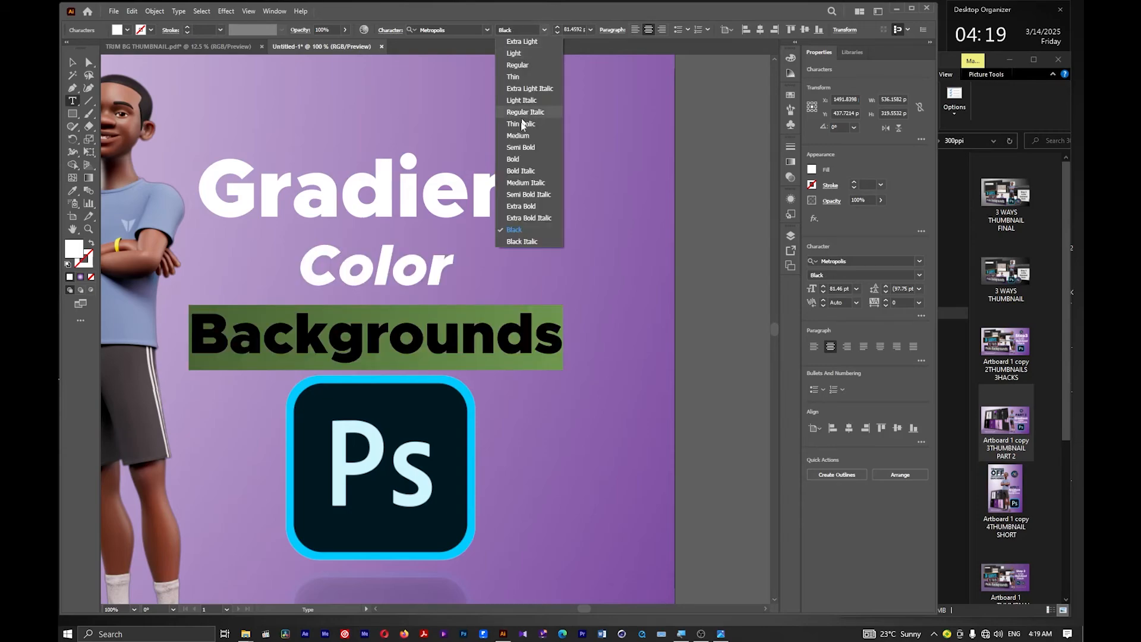
click(517, 159)
key(Escape)
click(73, 61)
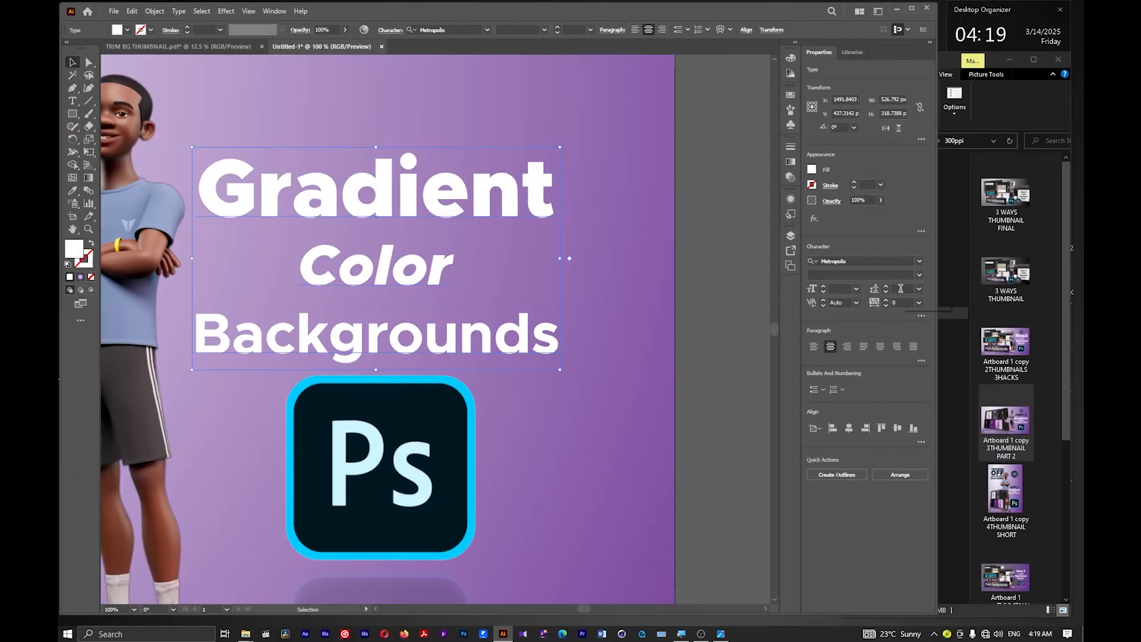
Tighten the leading of the whole three-line title to about 67 pt
click(897, 288)
scroll(897, 288, up, 17)
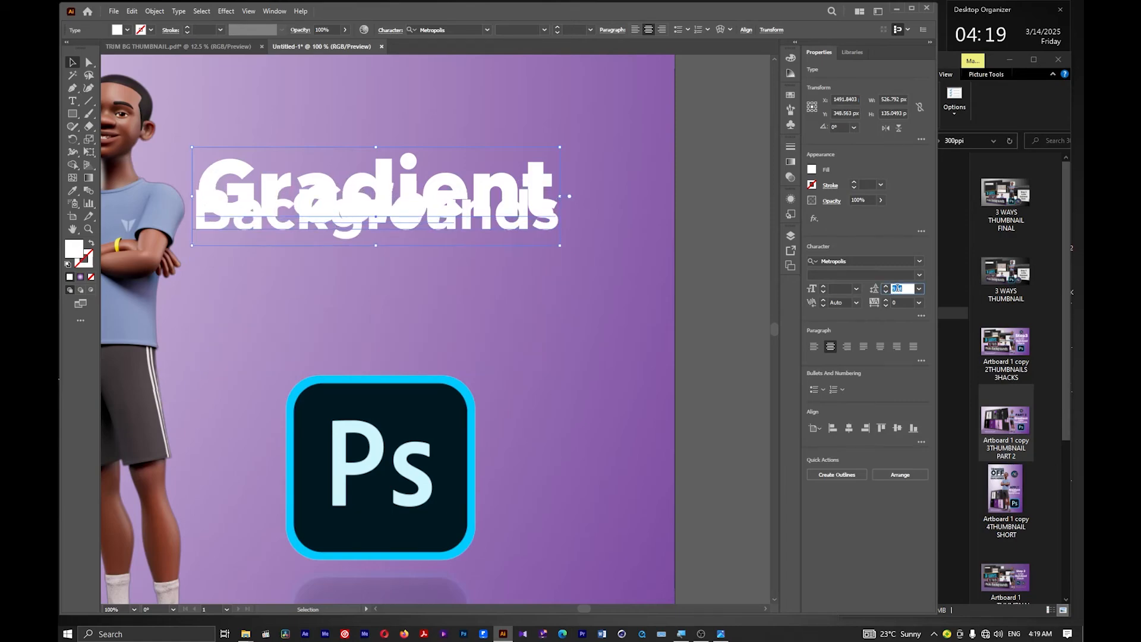
scroll(897, 289, up, 10)
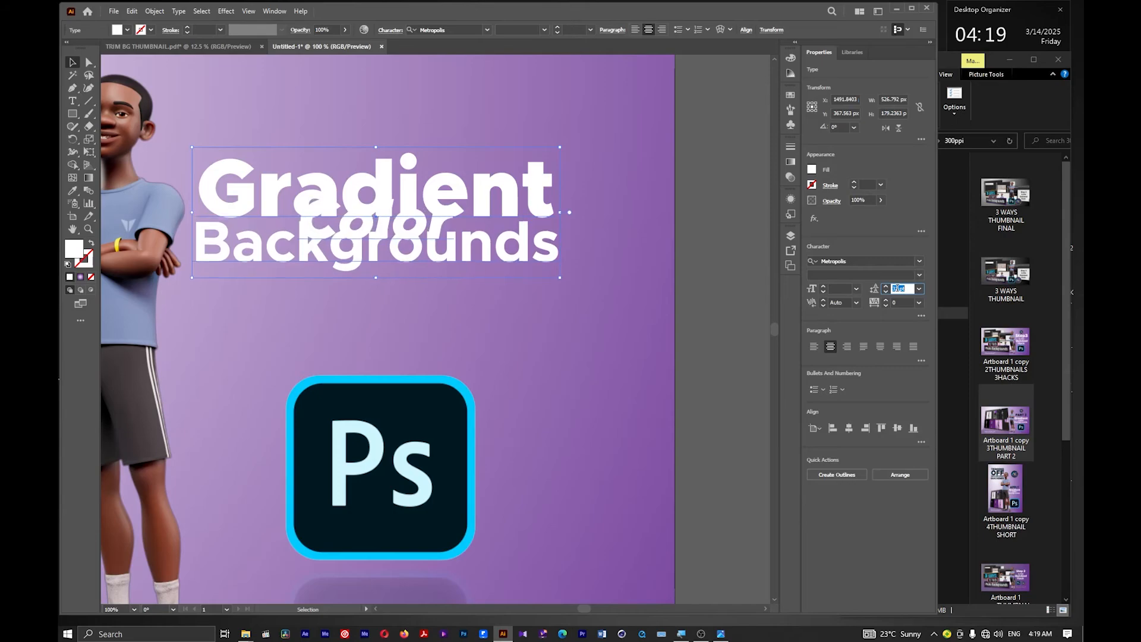
scroll(897, 289, up, 10)
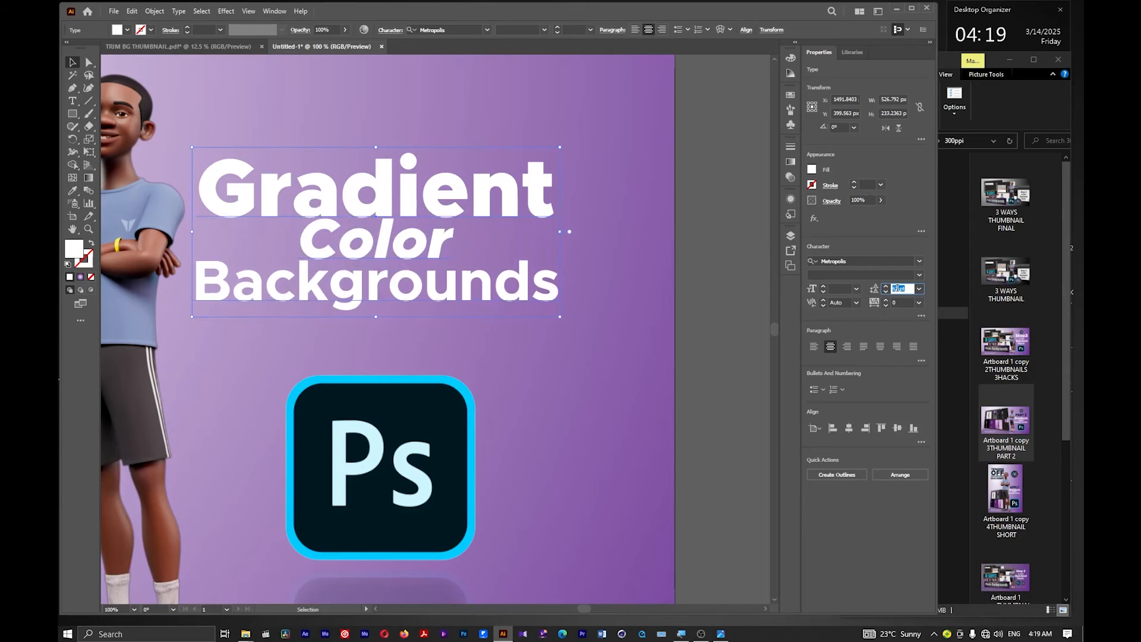
scroll(898, 288, up, 3)
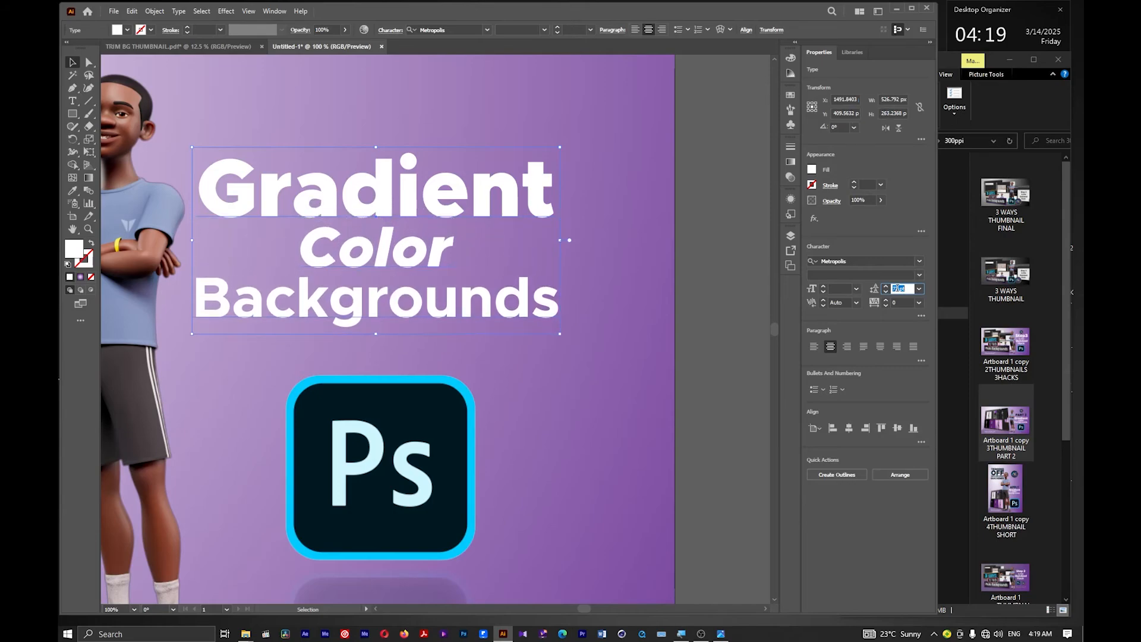
scroll(898, 288, down, 3)
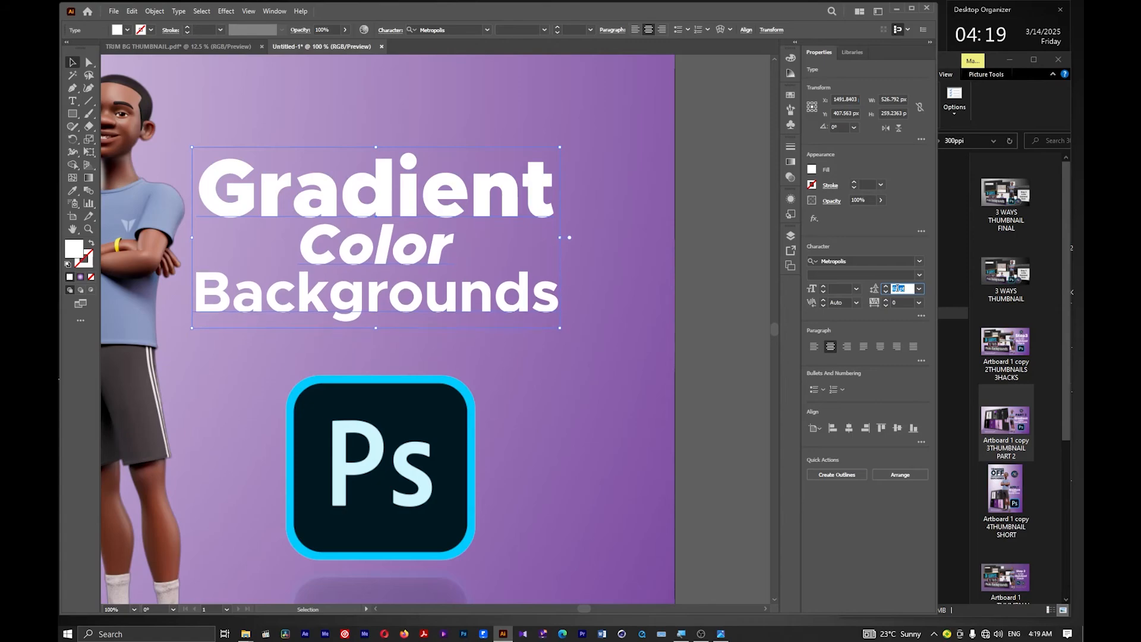
Reduce only the word Backgrounds to 74 pt
double_click(492, 292)
double_click(493, 291)
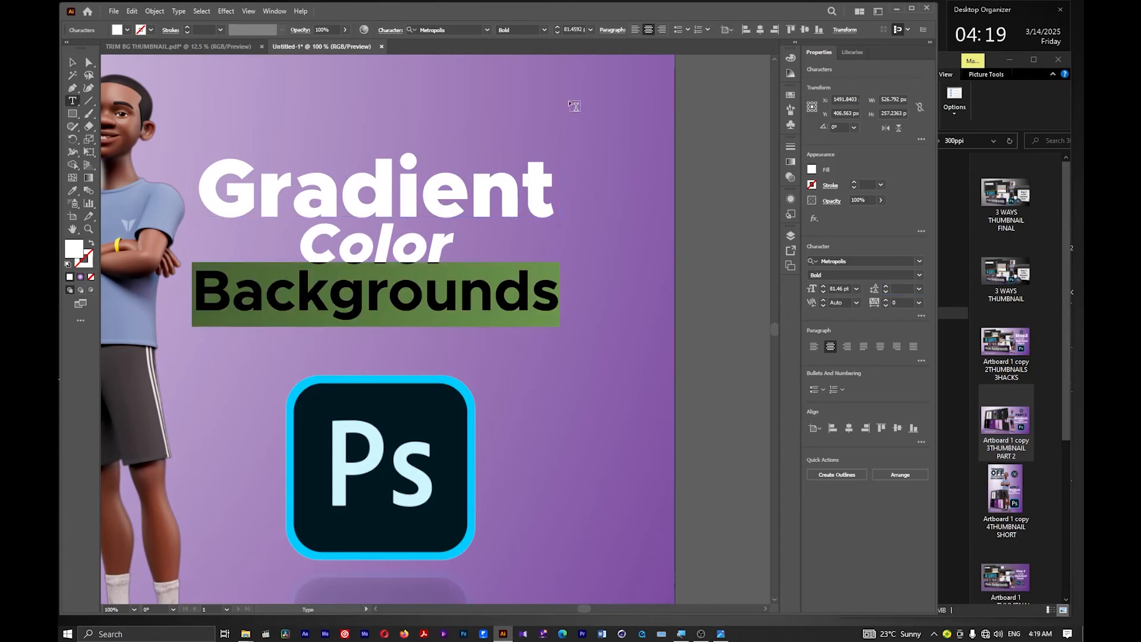
scroll(576, 26, down, 11)
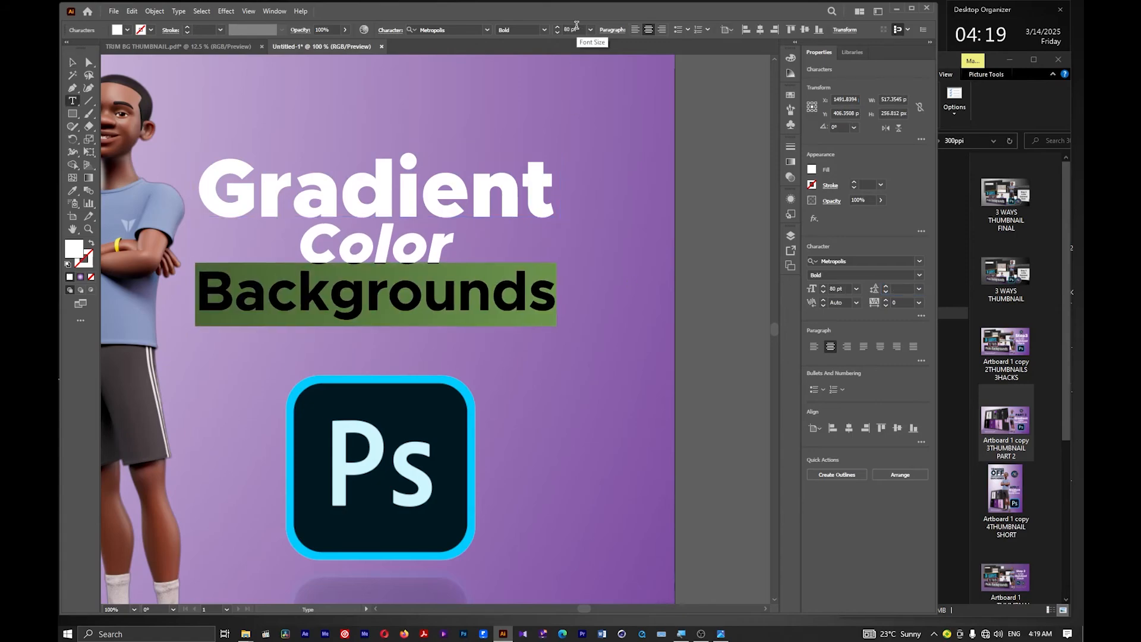
scroll(577, 25, up, 4)
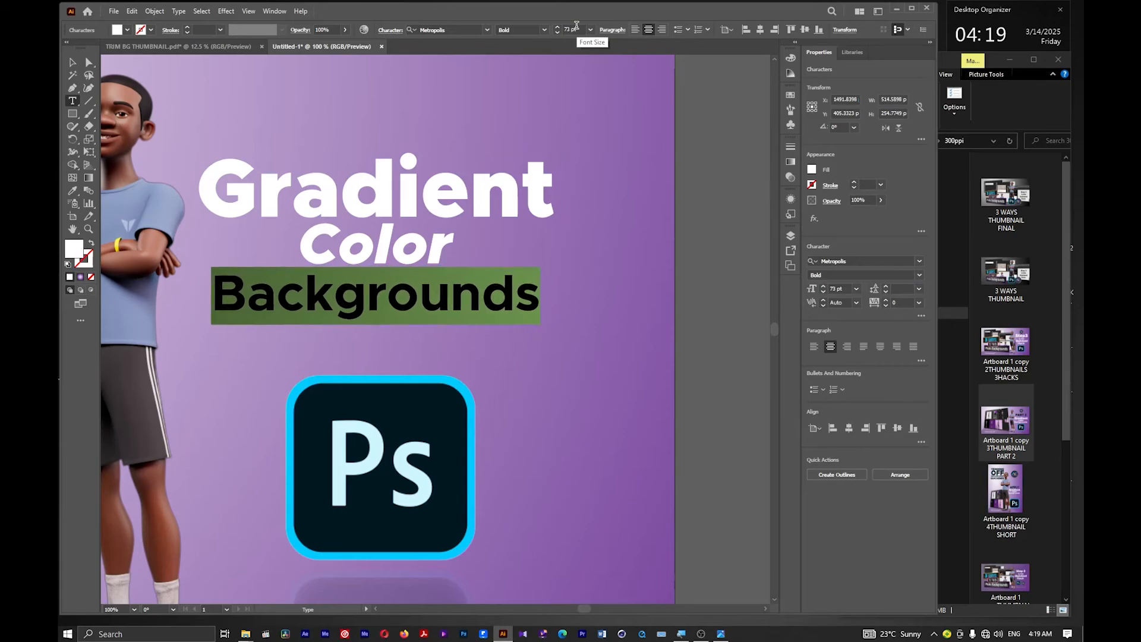
click(385, 311)
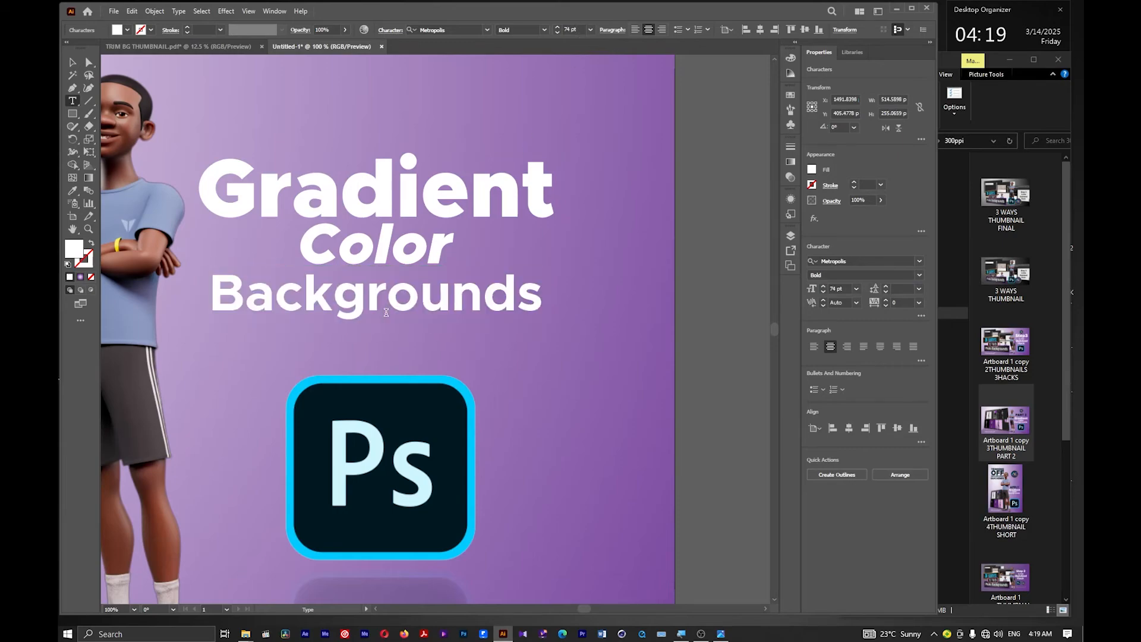
click(71, 63)
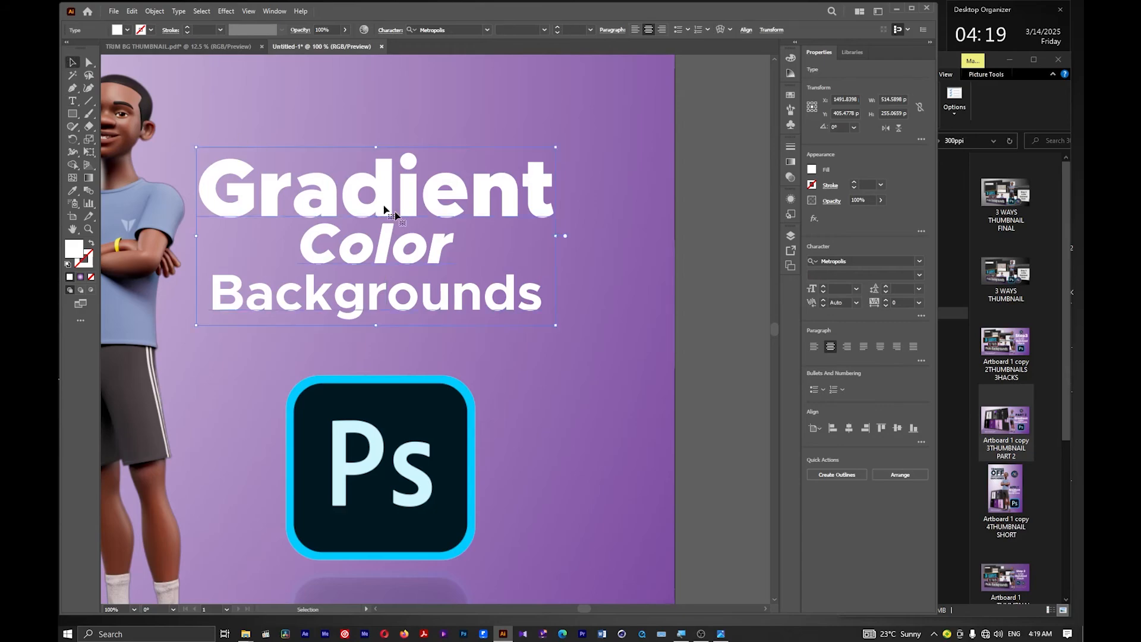
Enlarge the title proportionally to about 611 px wide and centre it at about X 1531, Y 417 px, beside the character
scroll(455, 259, down, 1)
key(super)
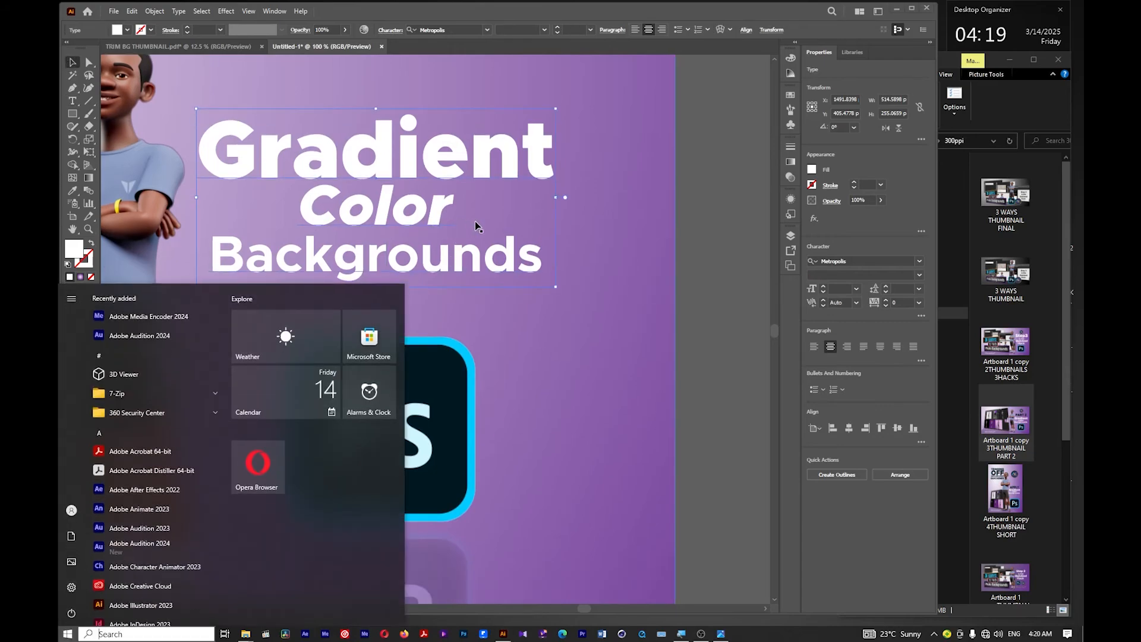
click(476, 221)
scroll(476, 221, down, 3)
drag(466, 217, 466, 216)
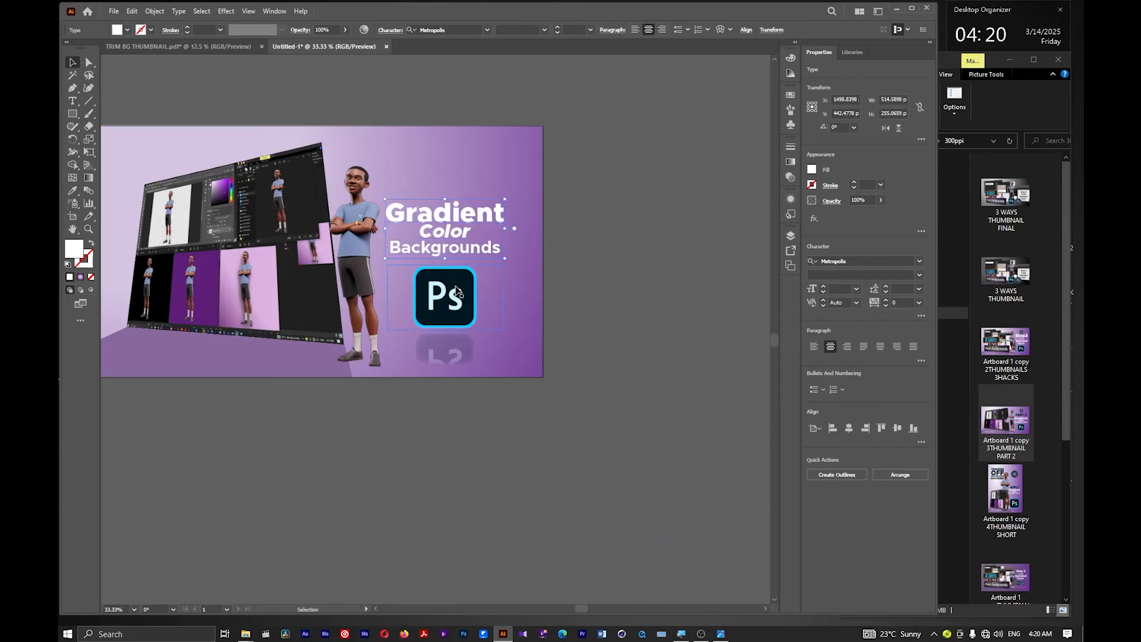
drag(502, 258, 527, 271)
drag(473, 223, 474, 211)
scroll(421, 199, up, 2)
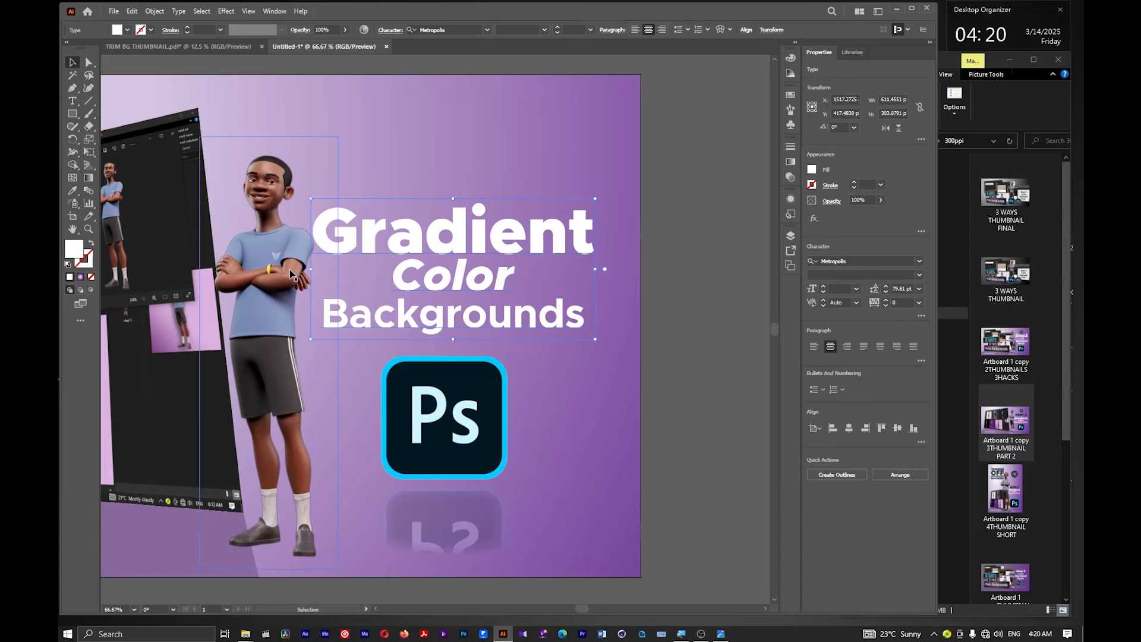
drag(449, 253, 455, 253)
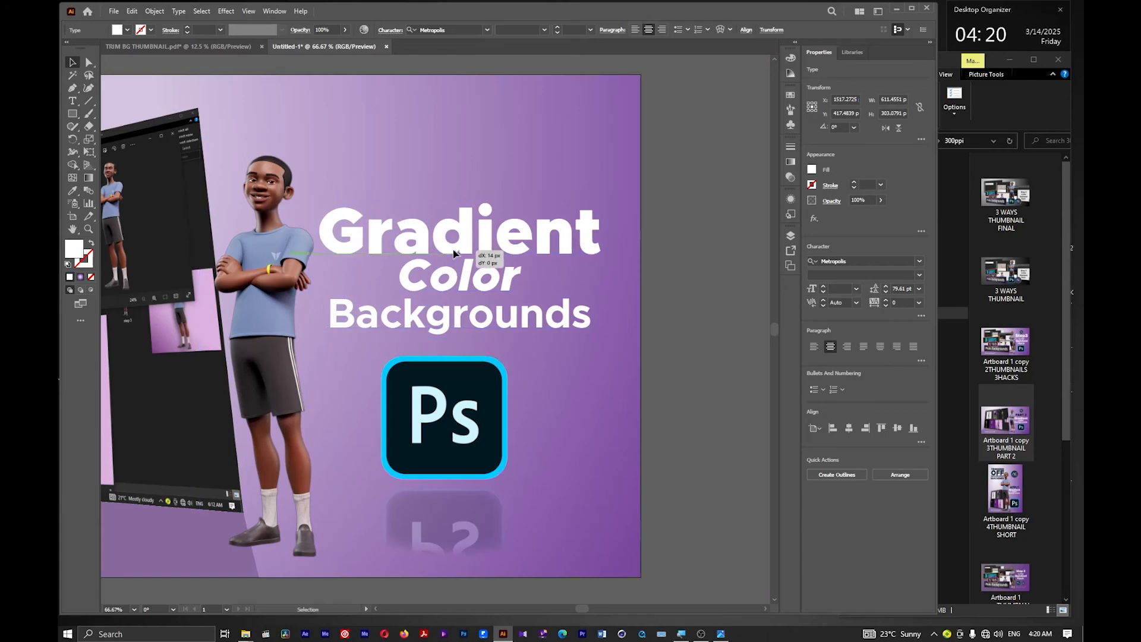
Move the Photoshop logo and its reflection slightly right and up, closer beneath the title
drag(456, 409, 470, 401)
scroll(463, 345, down, 3)
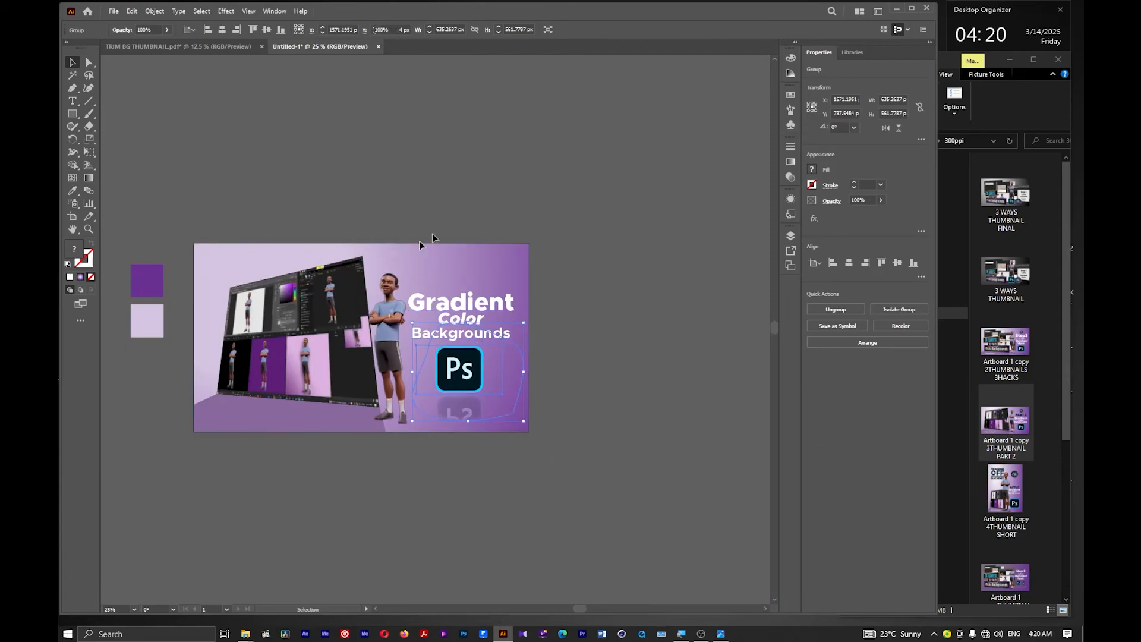
click(478, 211)
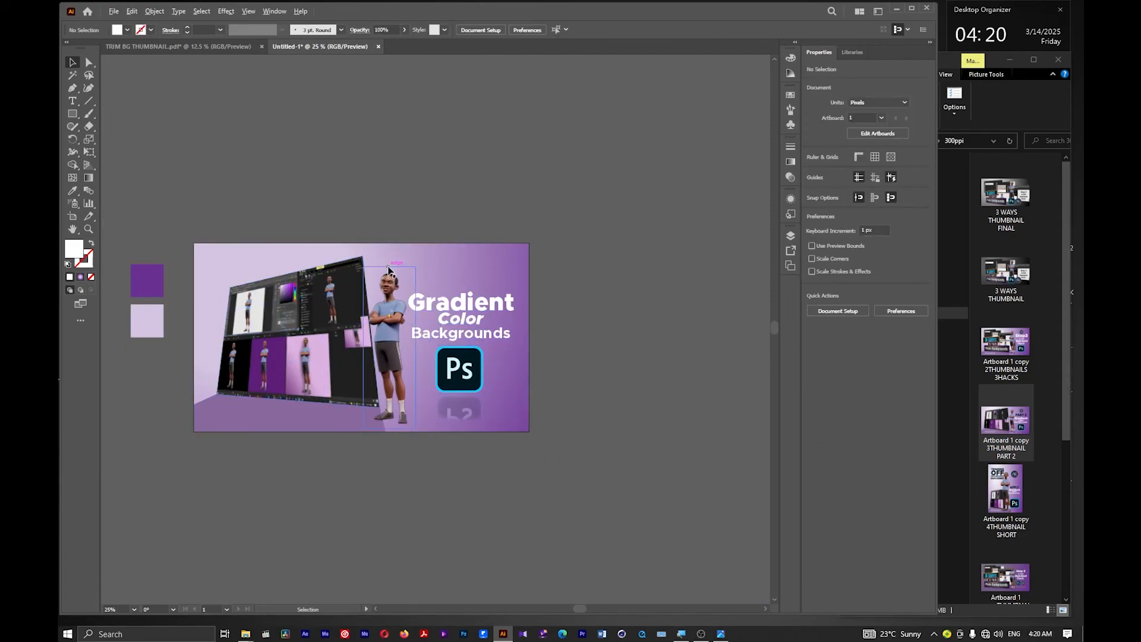
Move the round Animation King logo onto the thumbnail above the title and scale it down to about 184 px square
scroll(406, 270, down, 1)
scroll(518, 265, up, 1)
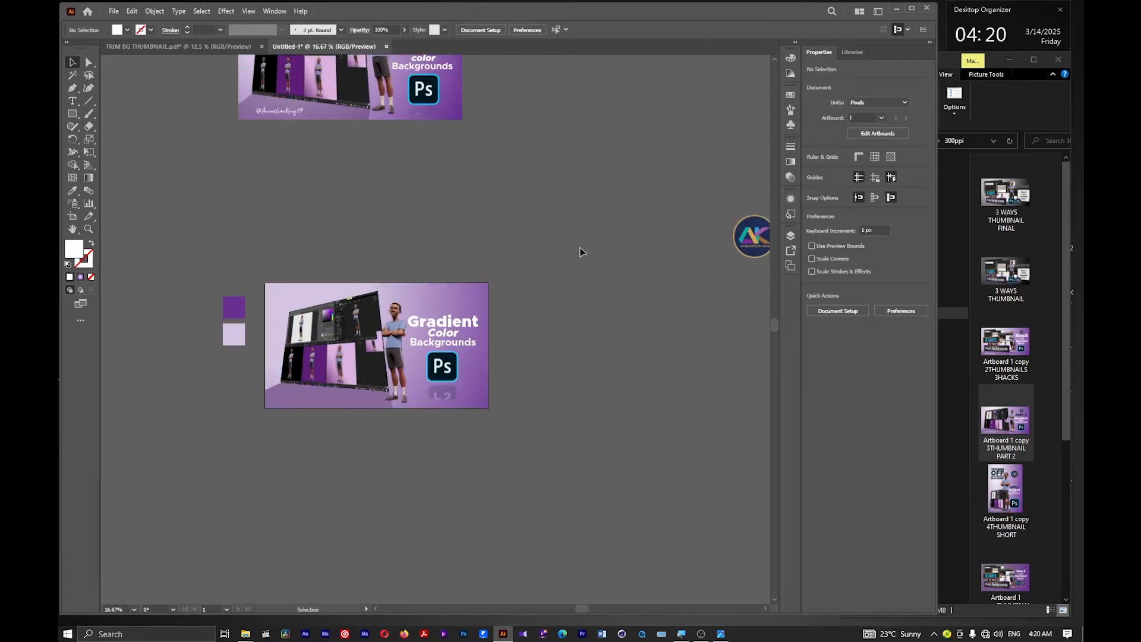
drag(751, 237, 447, 299)
scroll(447, 300, up, 3)
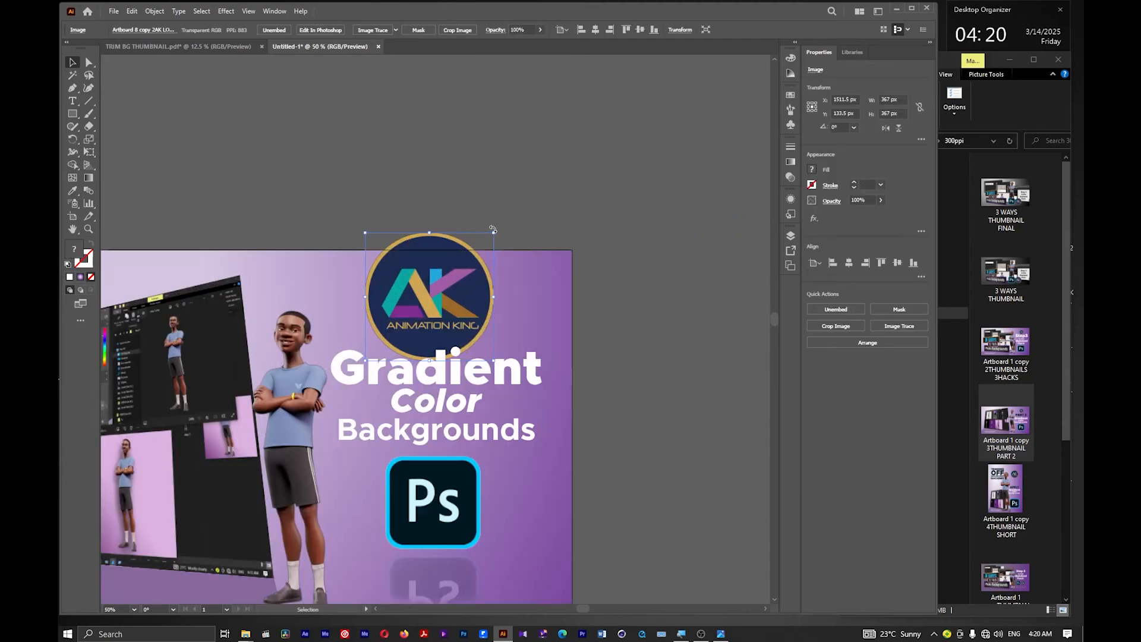
drag(493, 229, 449, 301)
Set only the word Gradient to 138 pt
click(518, 356)
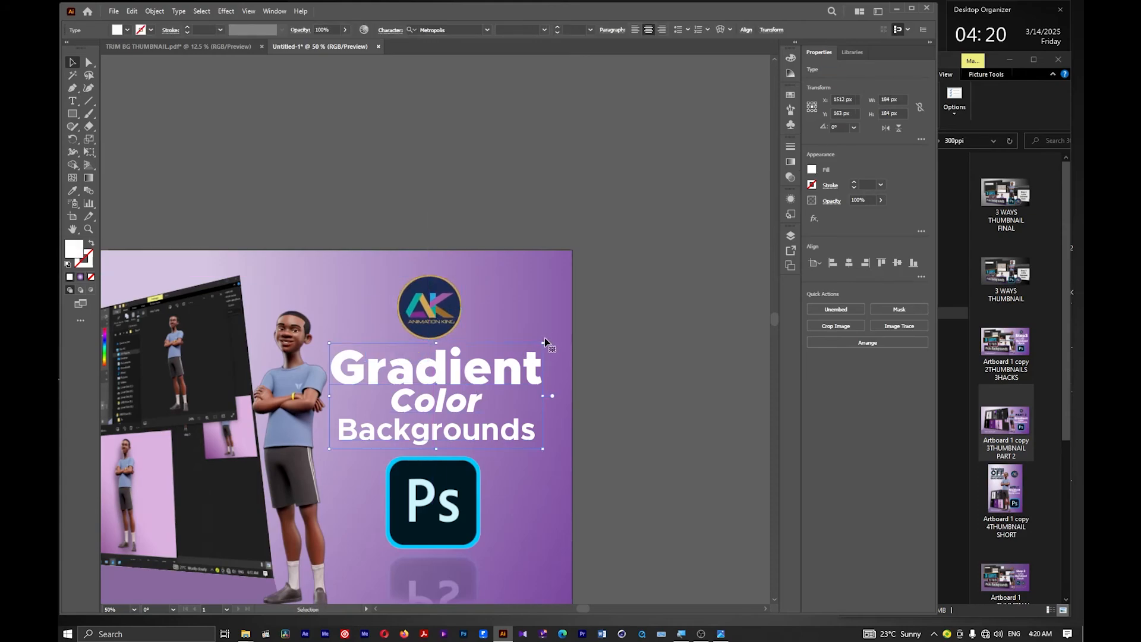
triple_click(527, 374)
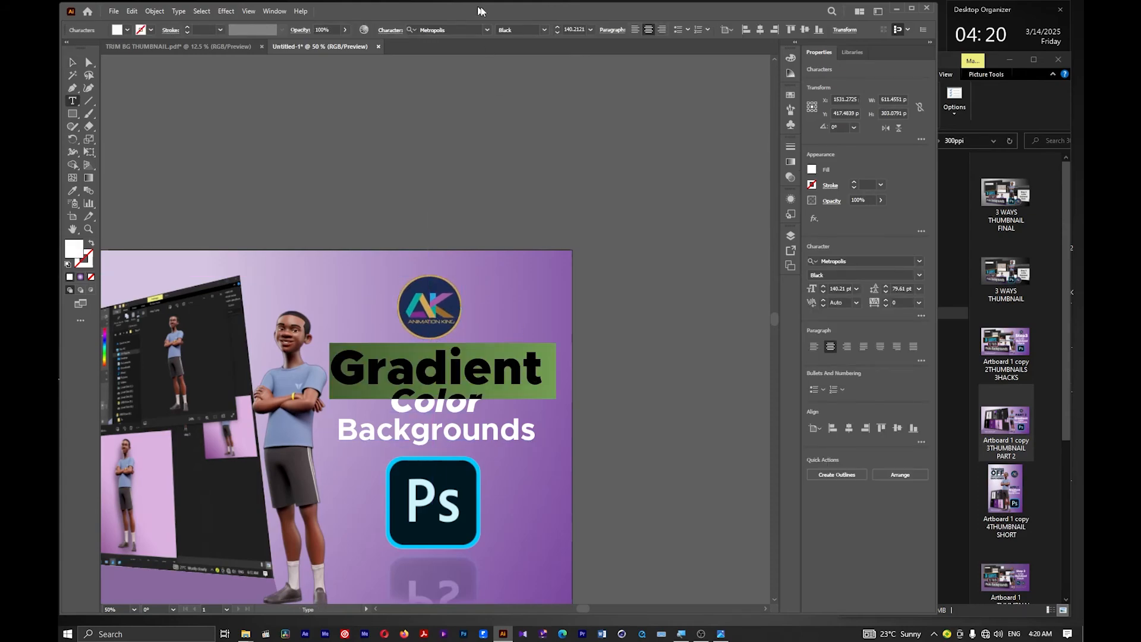
scroll(569, 29, down, 13)
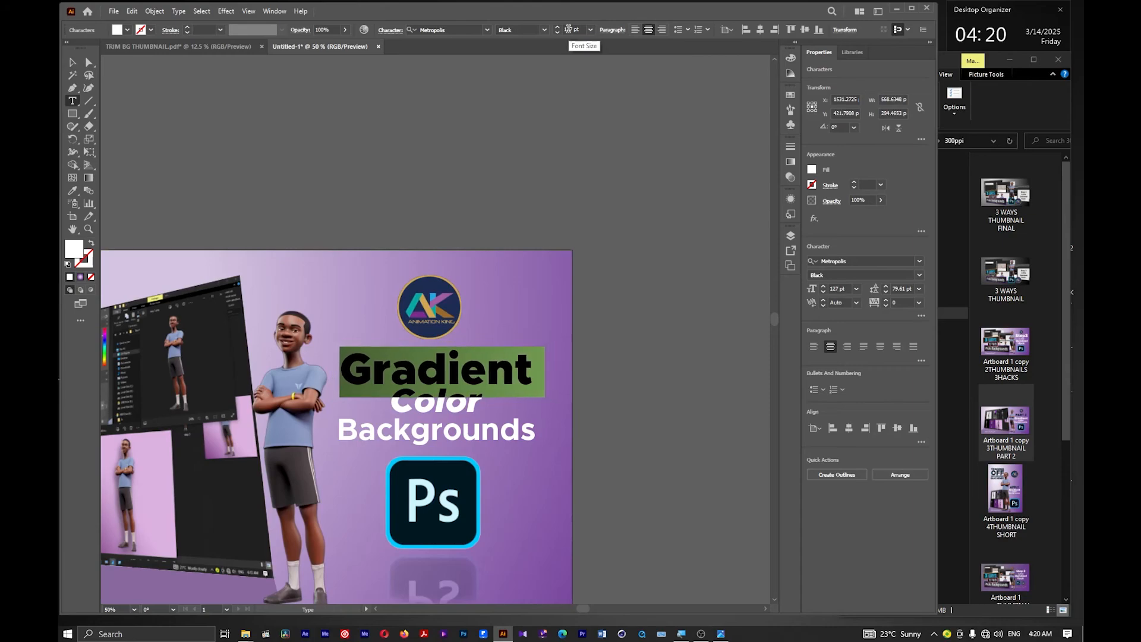
scroll(569, 27, up, 11)
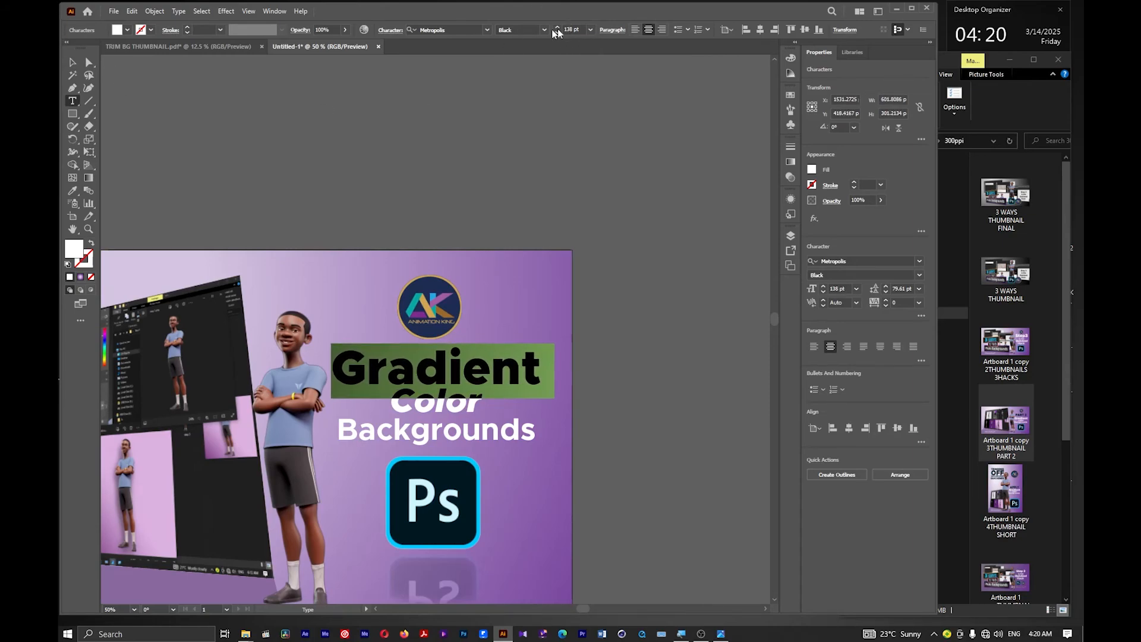
Scale the whole title down to about 490 px wide and move the Animation King logo closer above it, centred over the text
click(74, 62)
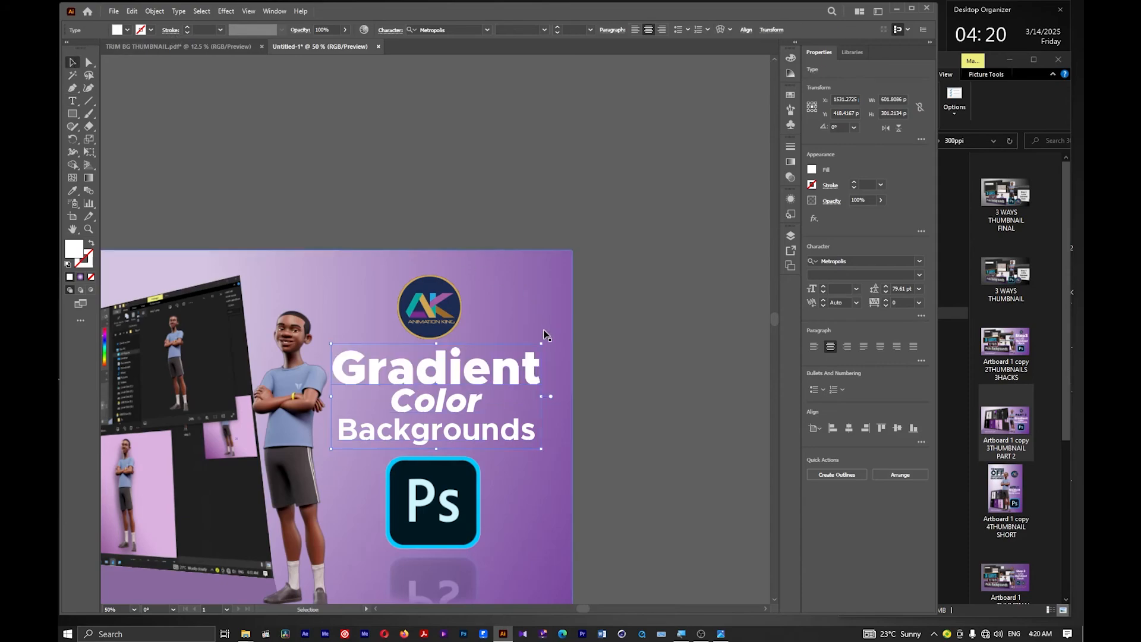
drag(542, 343, 485, 394)
mouse_move(431, 312)
mouse_down()
mouse_move(448, 316)
mouse_move(443, 326)
mouse_up()
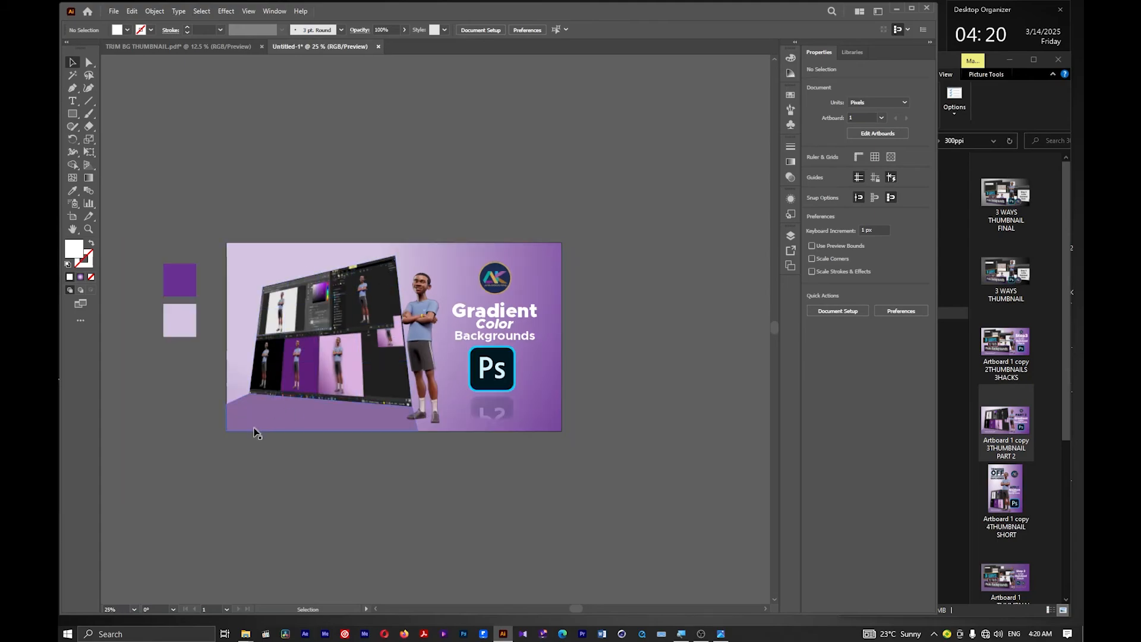
scroll(259, 425, up, 3)
click(73, 101)
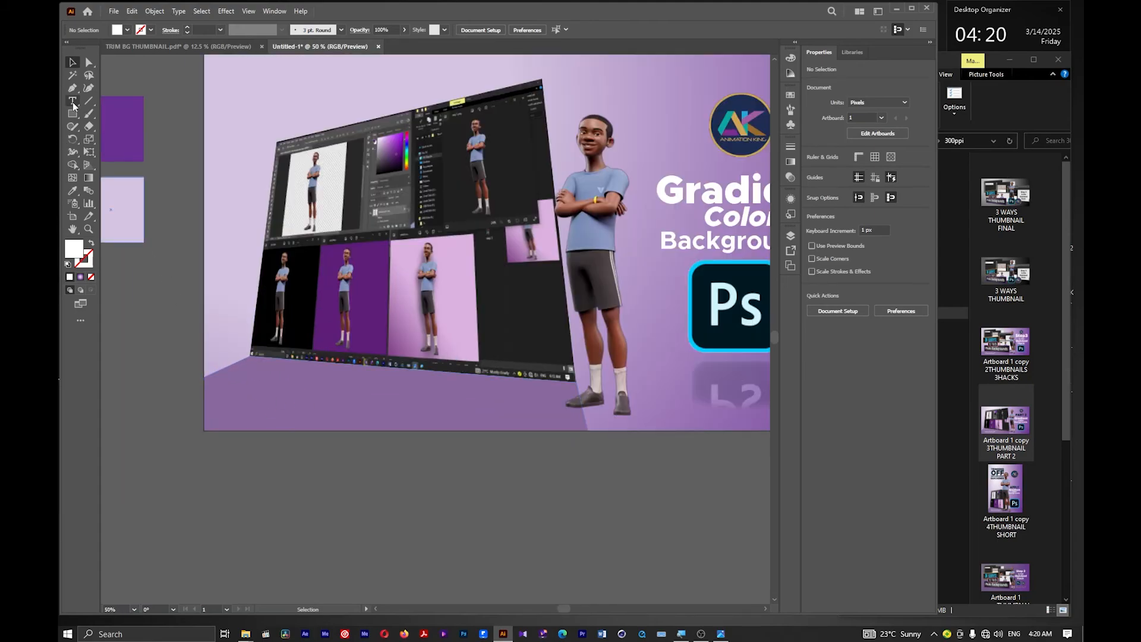
click(261, 486)
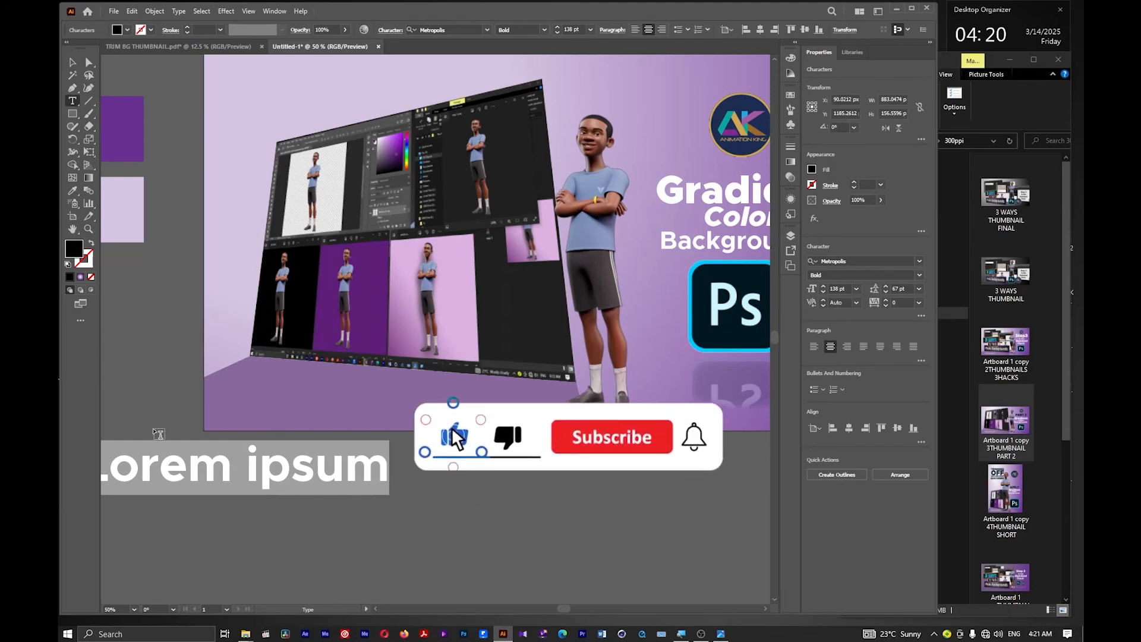
scroll(315, 430, down, 1)
key(super)
key(super)
key(super)
key(super)
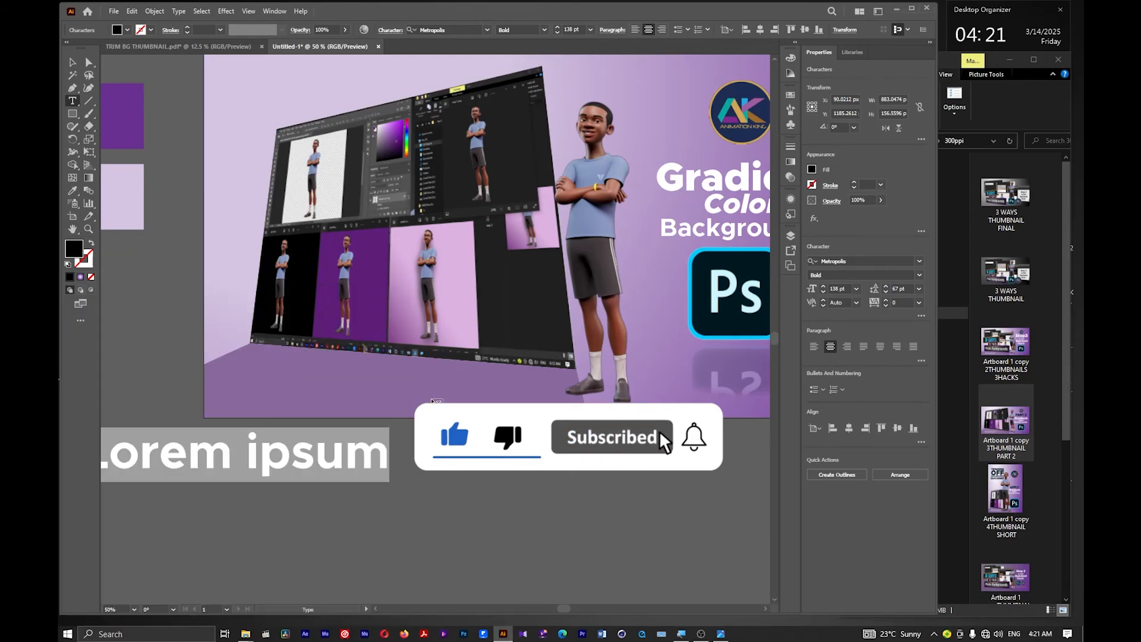
key(ctrl+minus)
scroll(294, 429, up, 1)
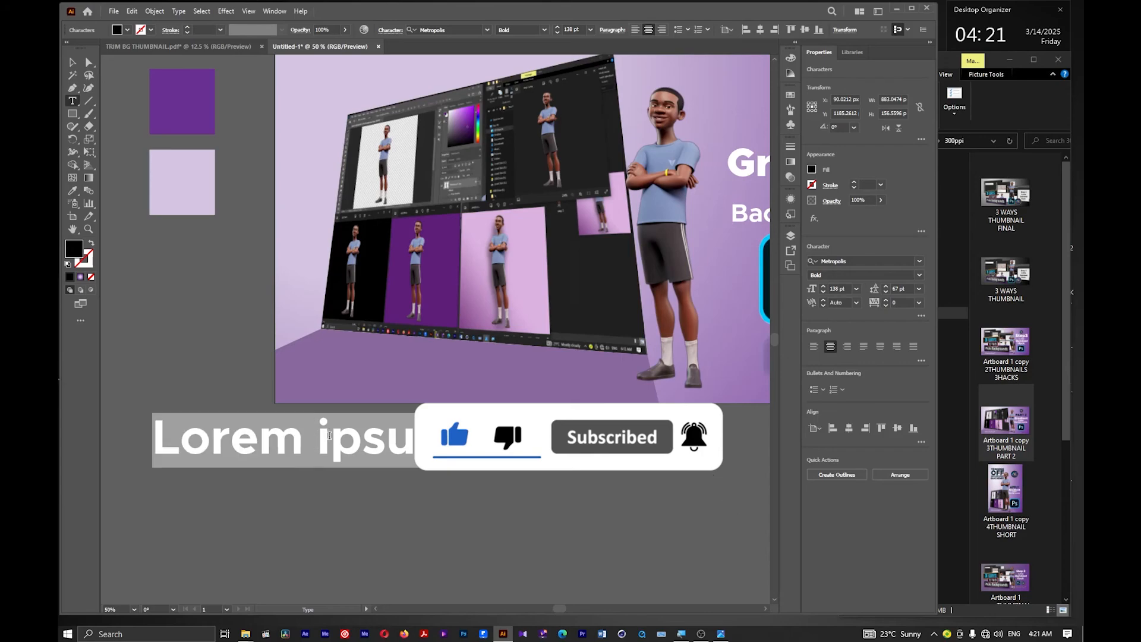
text(@)
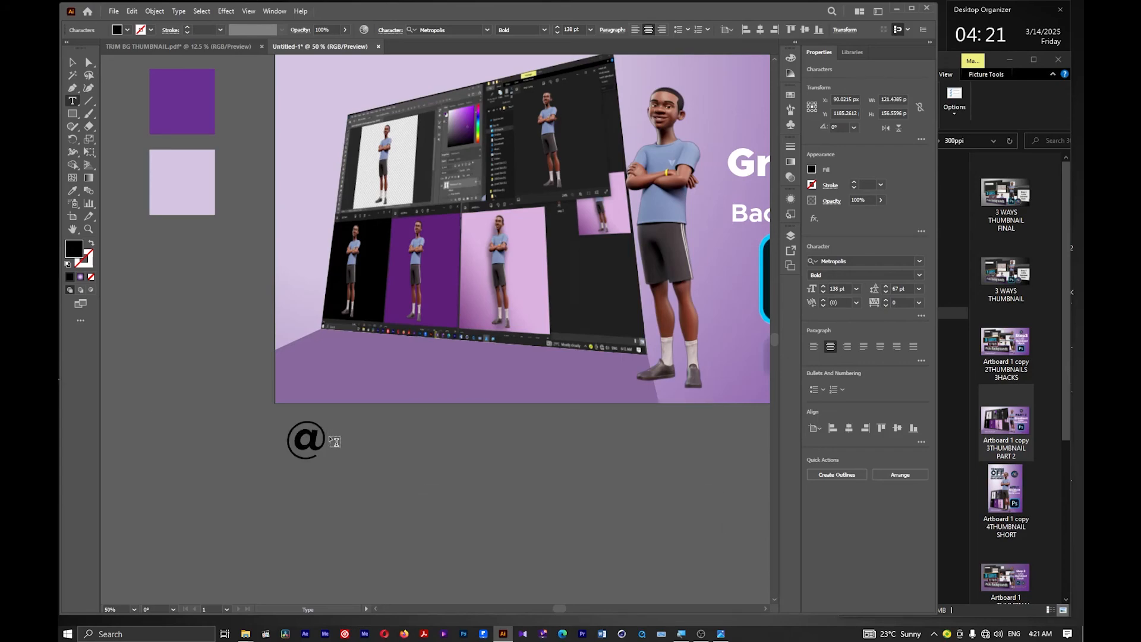
text(A)
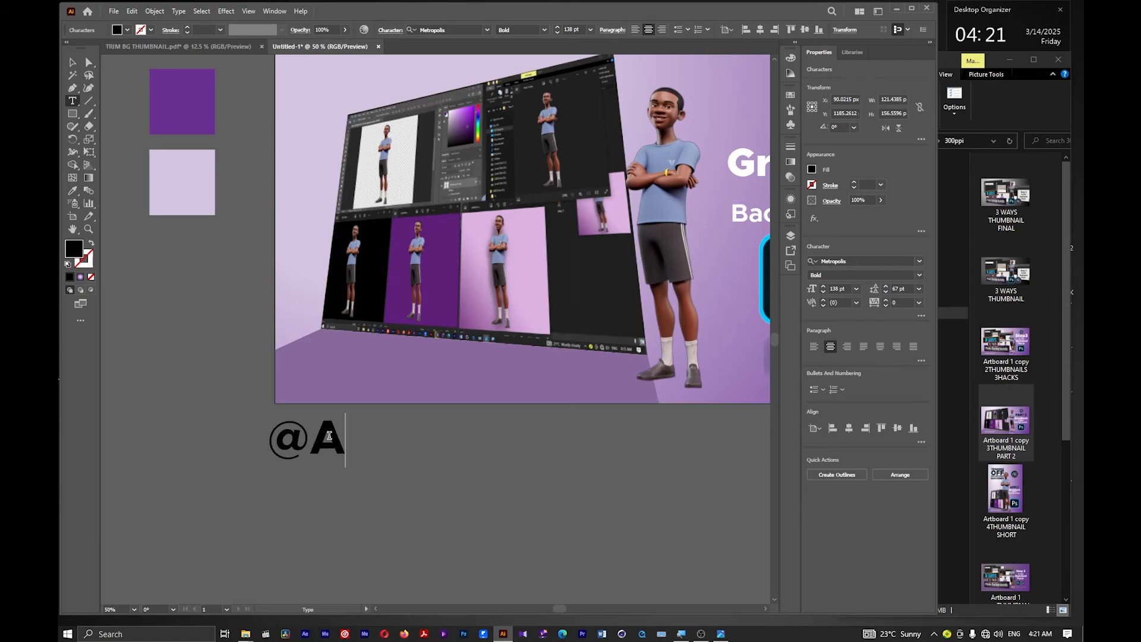
text(ni)
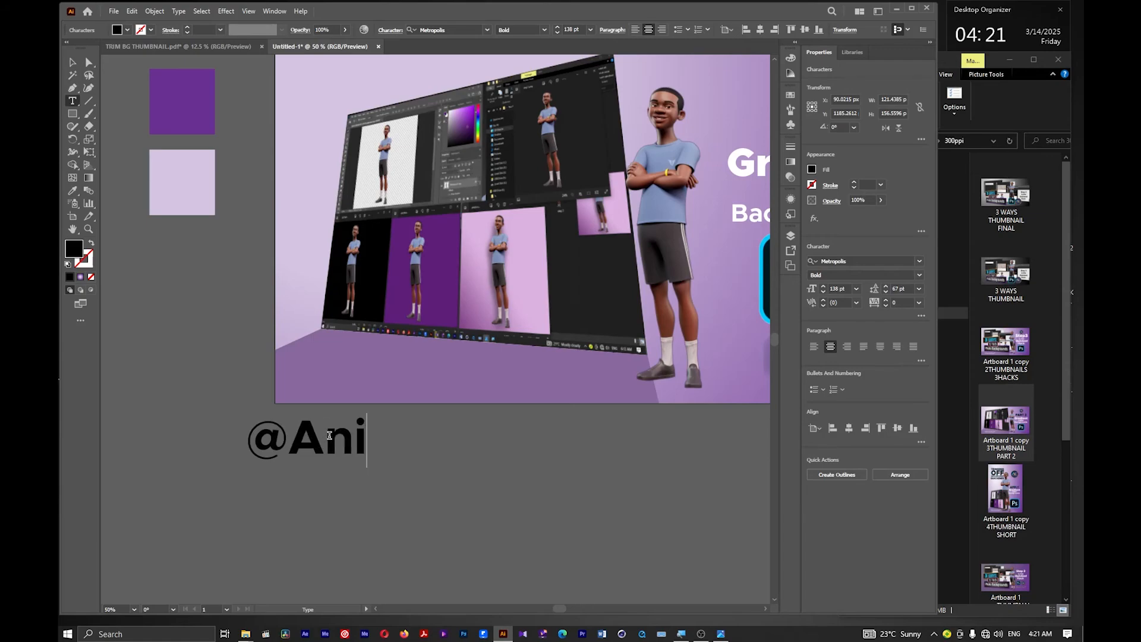
text(mat)
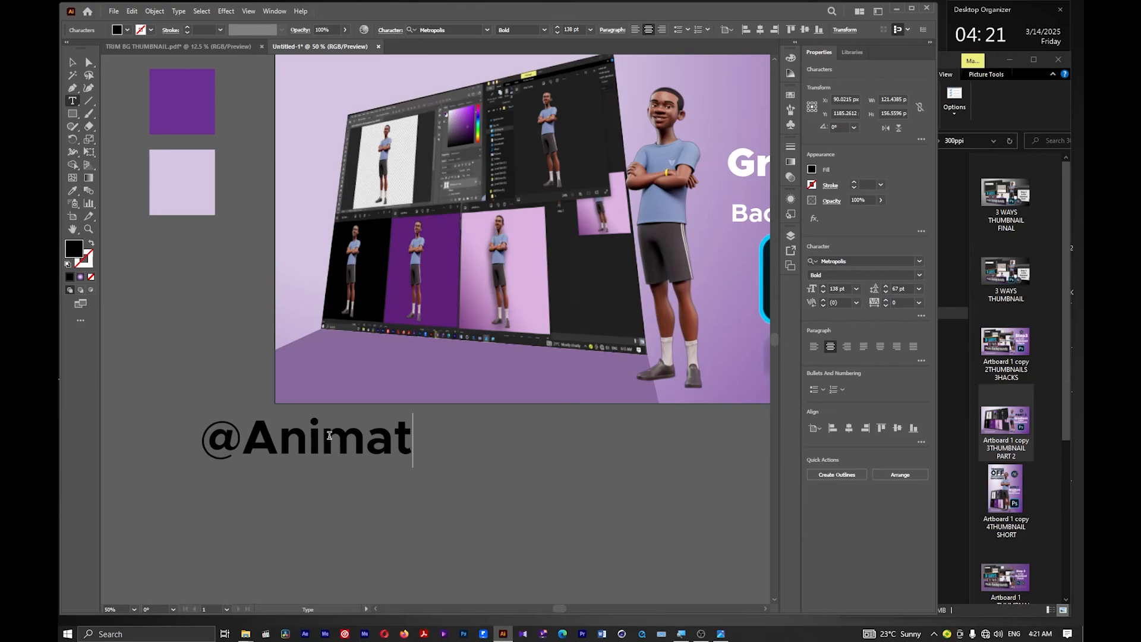
text(ion)
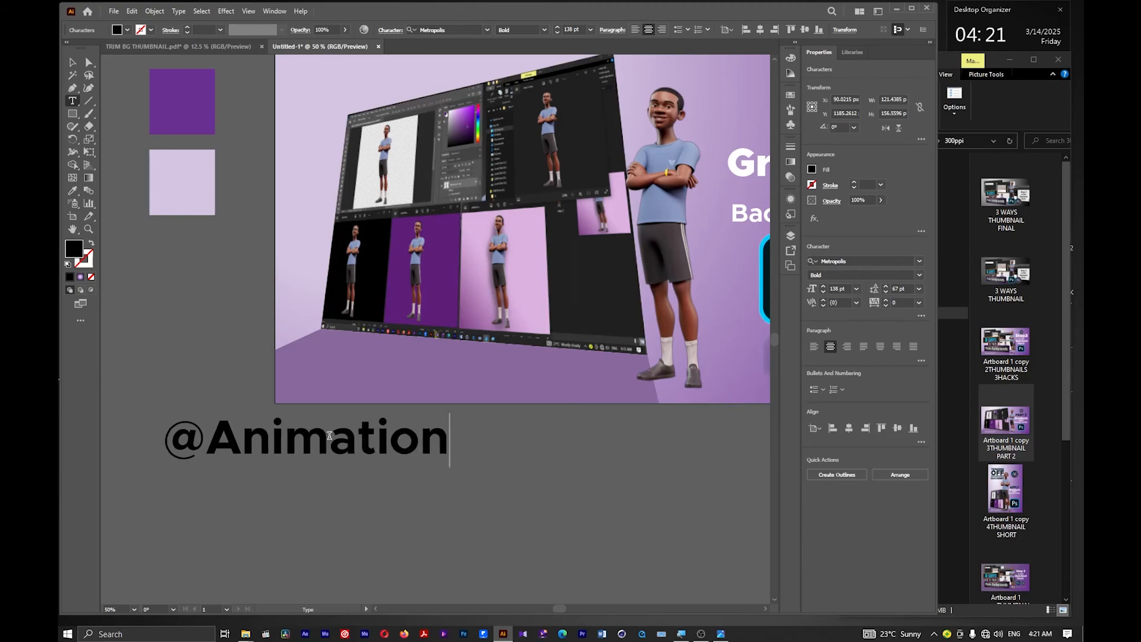
text(King)
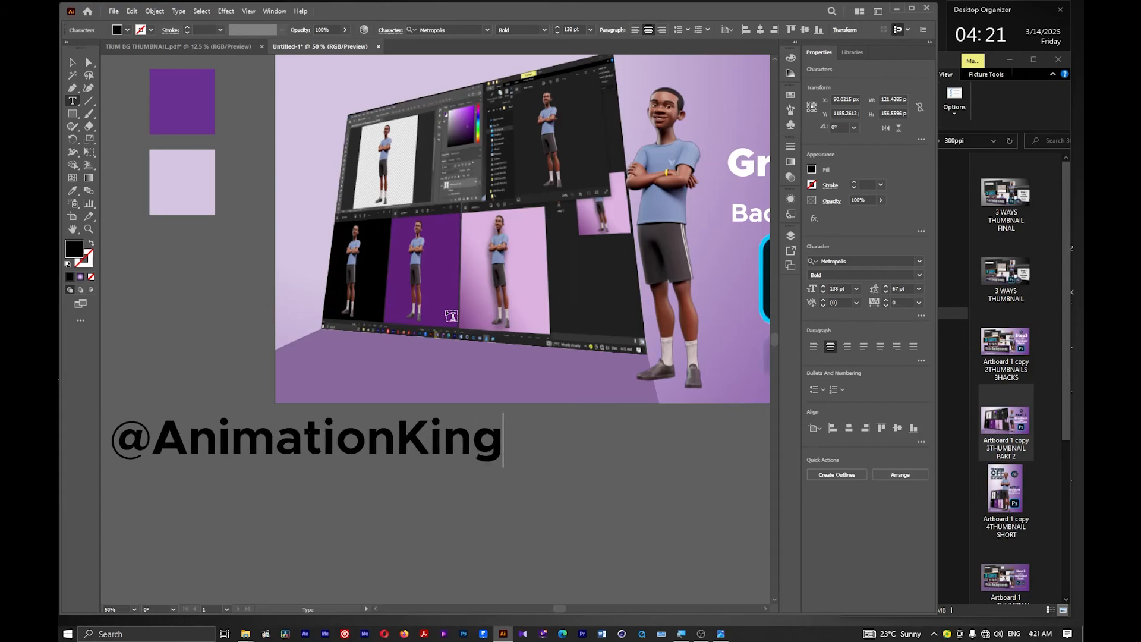
text(59)
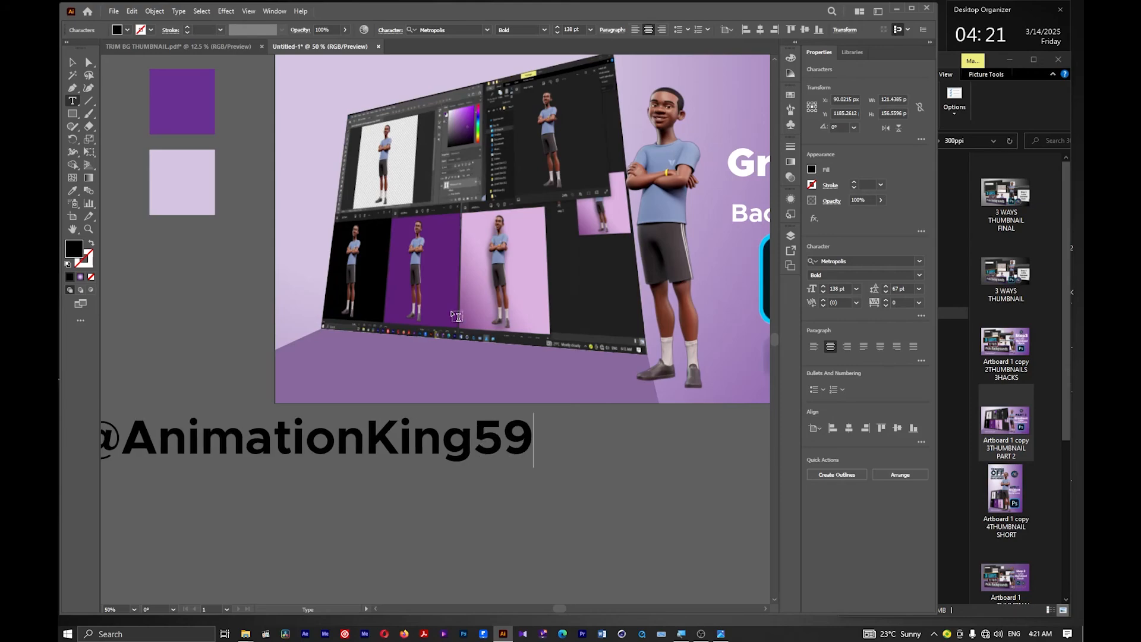
Move the handle text slightly right and down below the thumbnail and set its font to Paul Signature
click(73, 61)
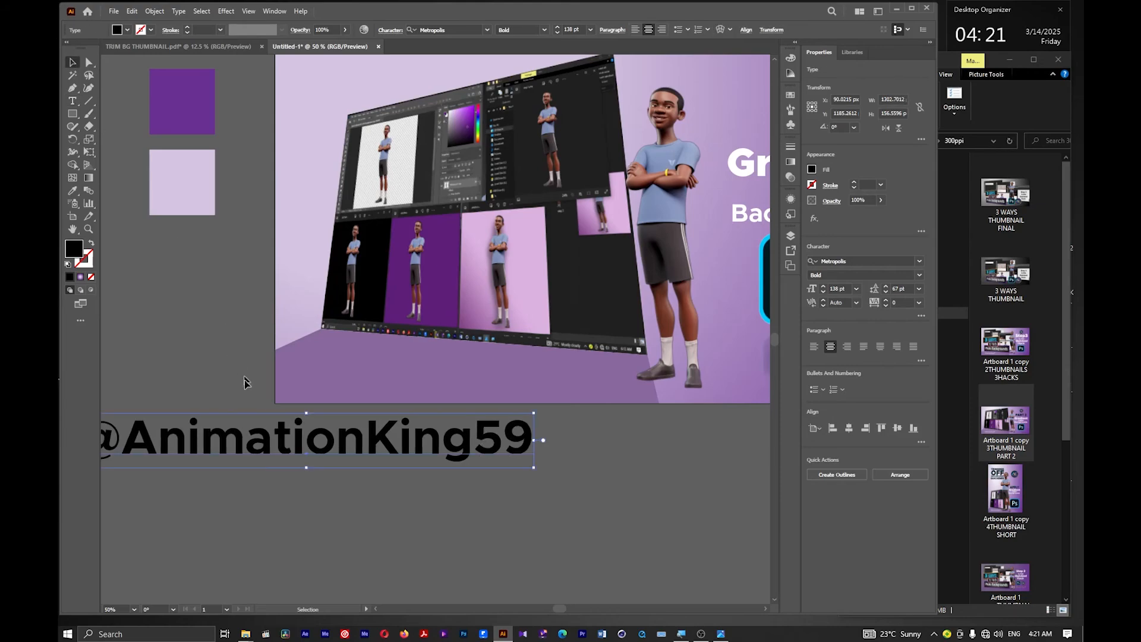
drag(266, 447, 339, 456)
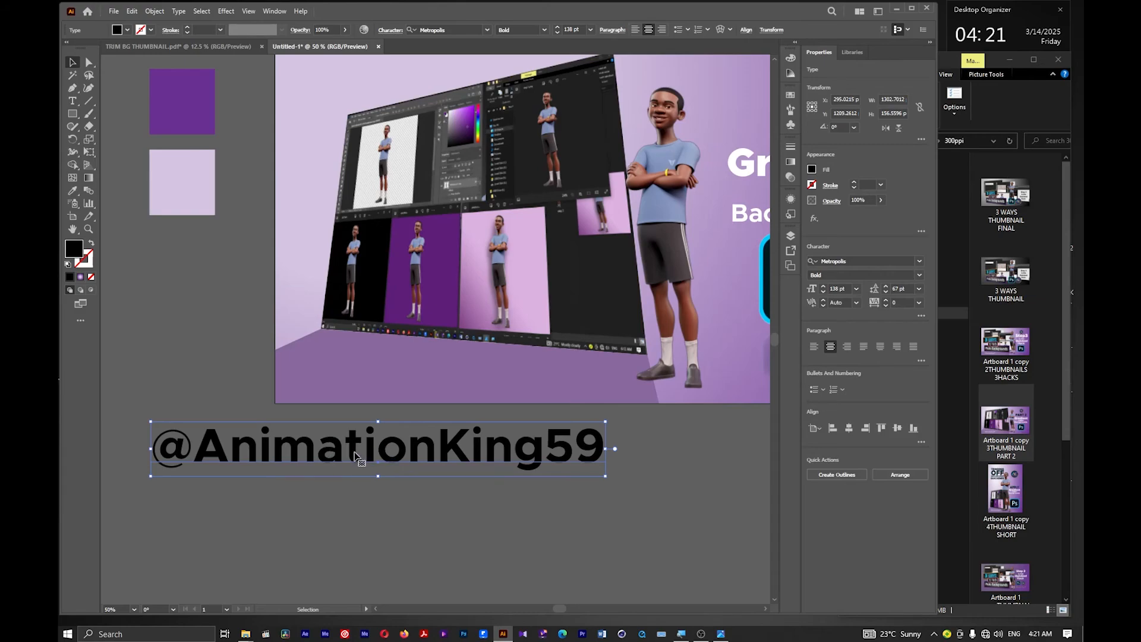
click(467, 28)
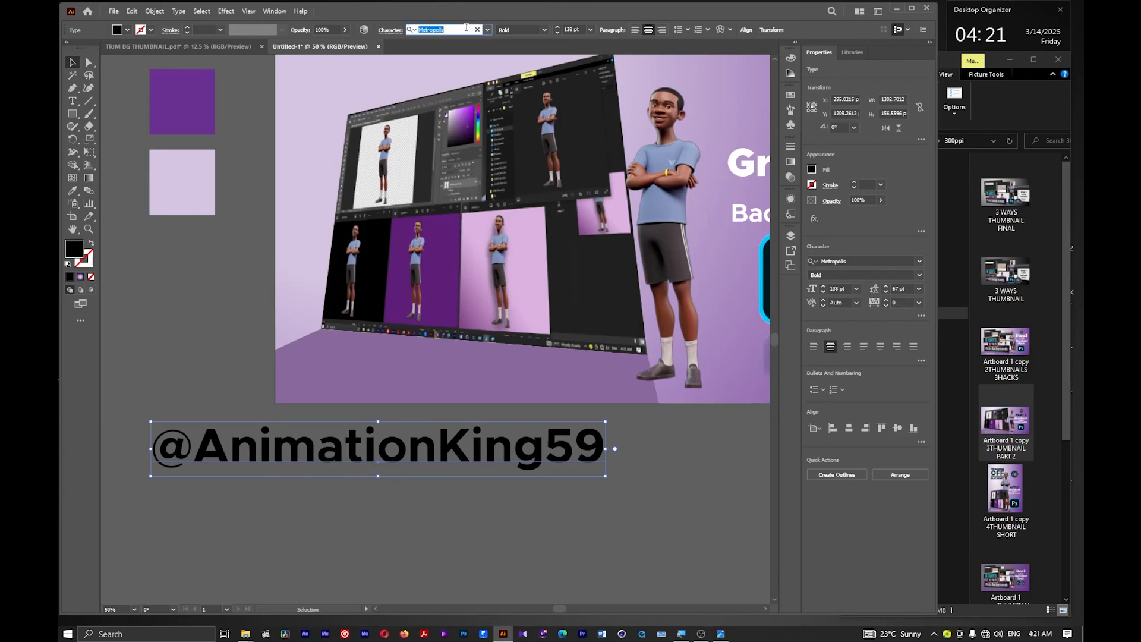
text(p)
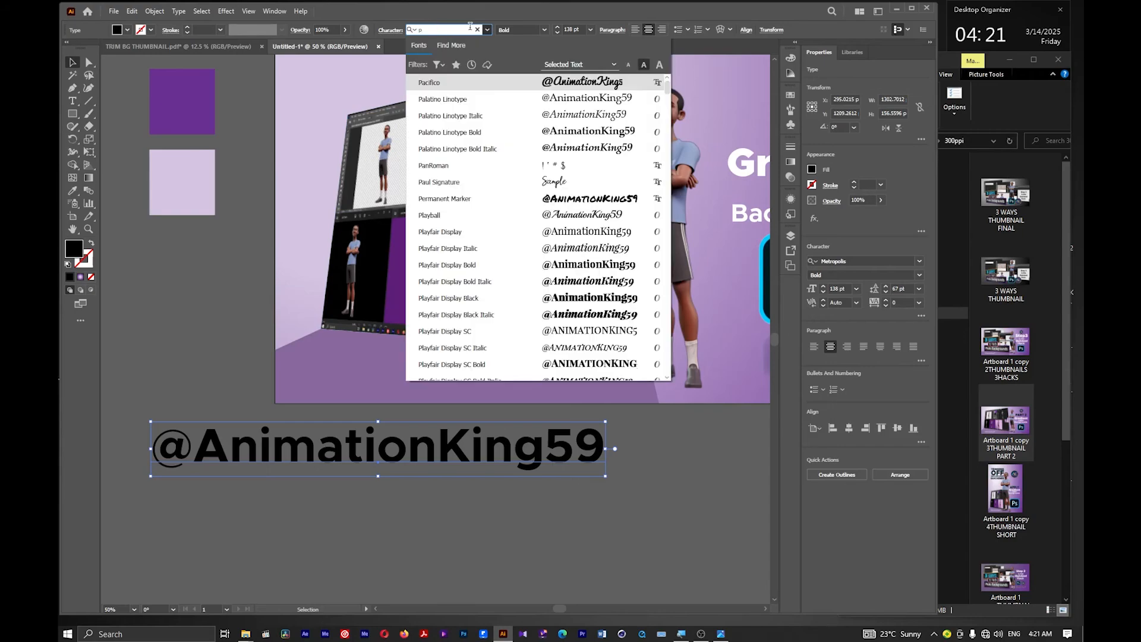
text(aul)
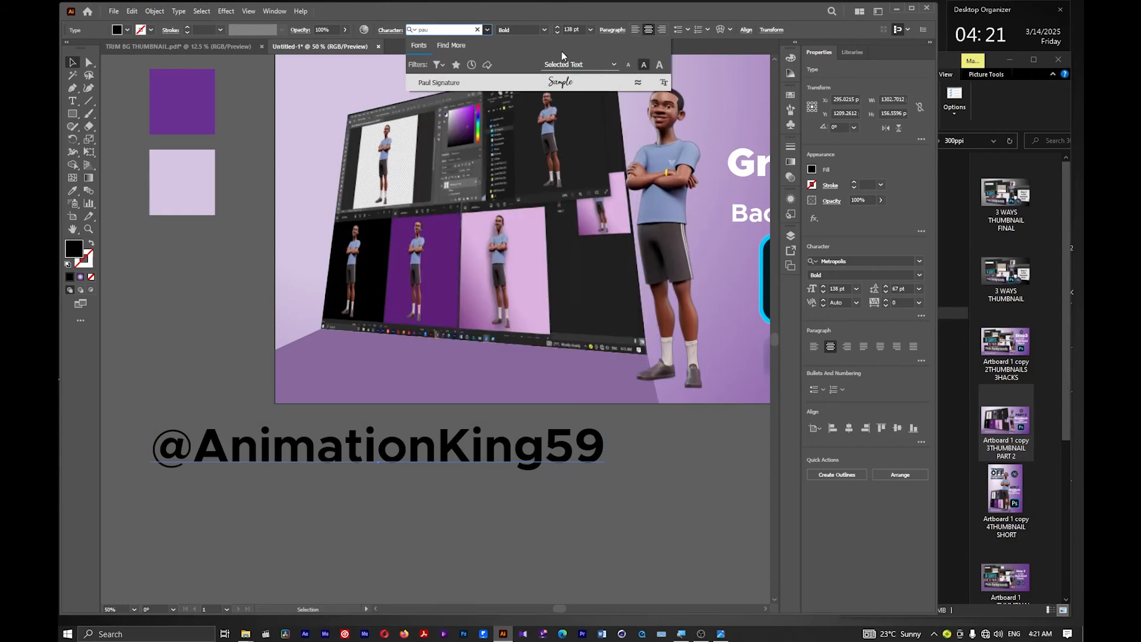
click(542, 82)
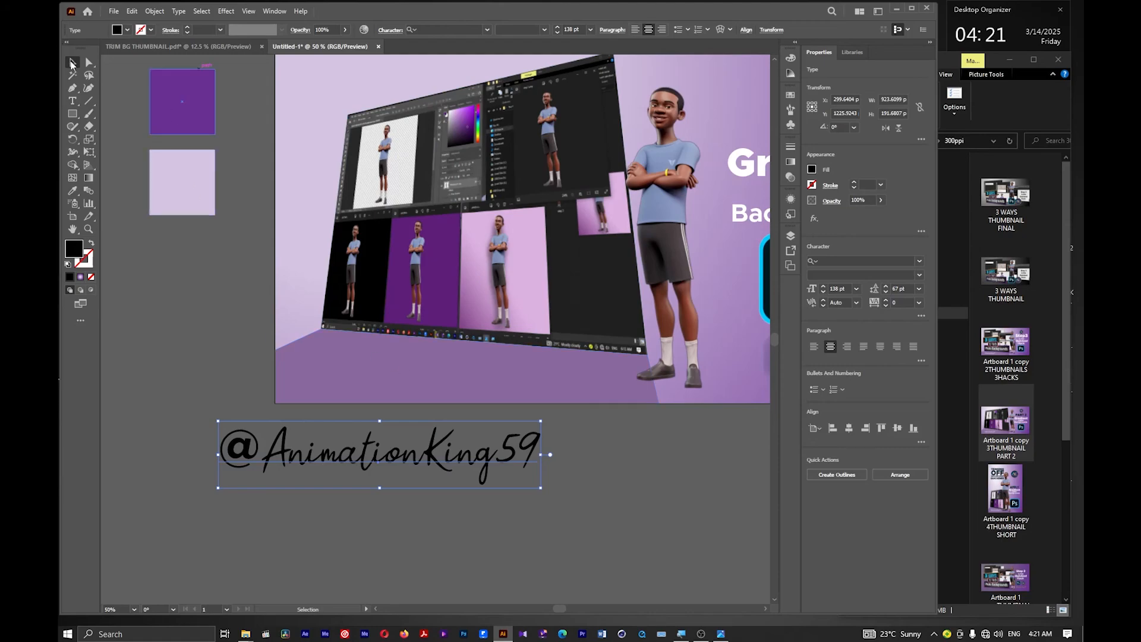
Scale the handle down to about 321 px wide, placed on the purple floor beneath the collage, and fill it with white
drag(540, 489, 410, 375)
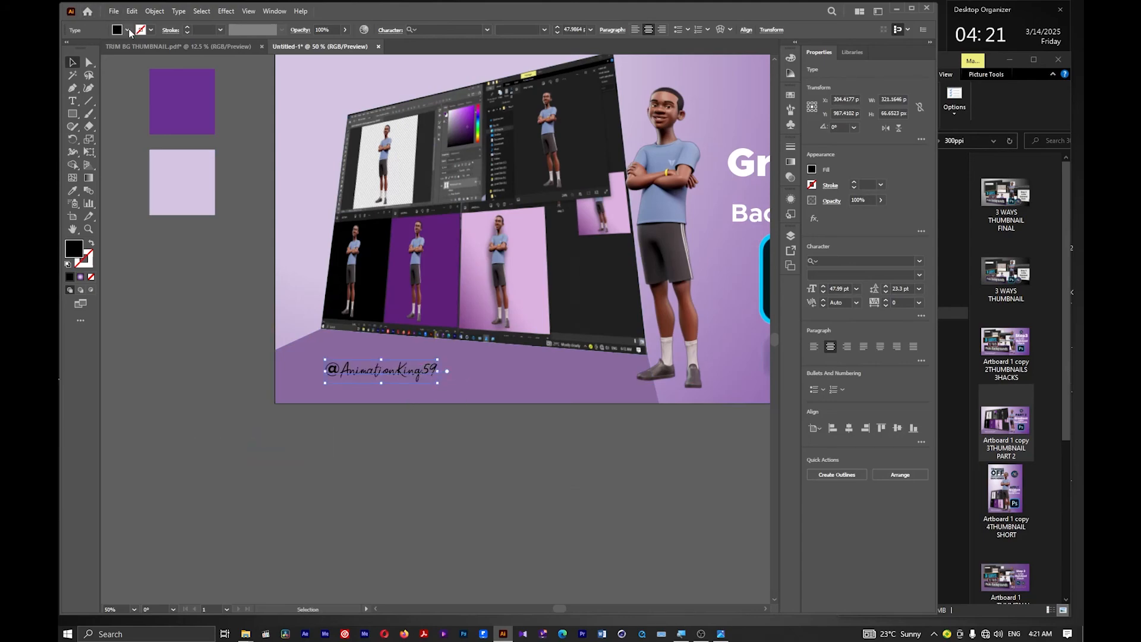
click(128, 30)
click(80, 48)
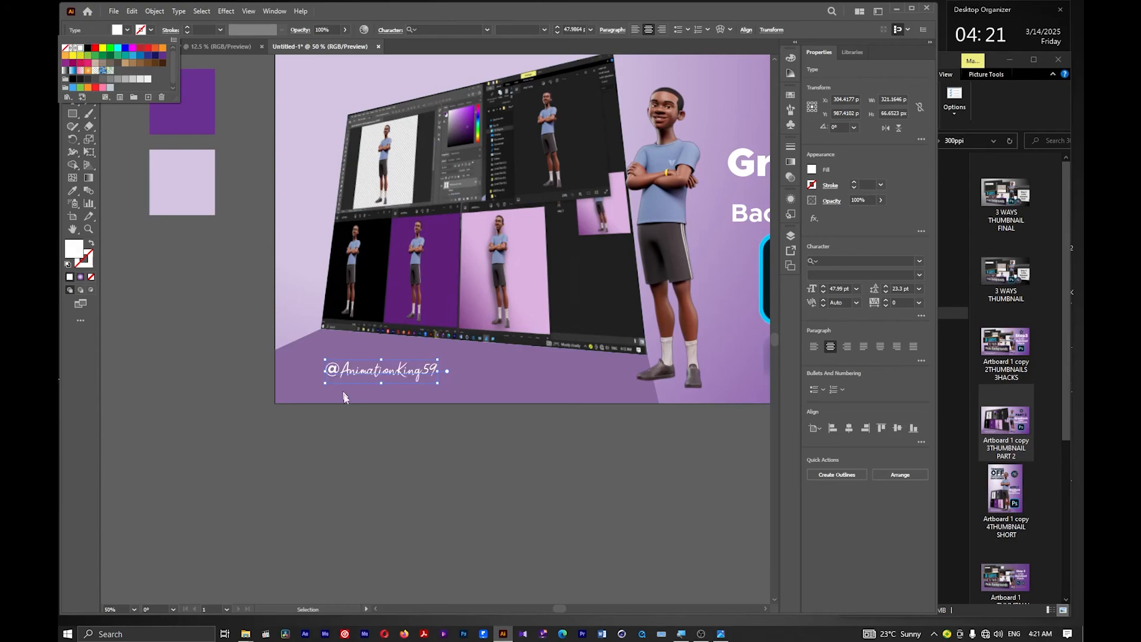
click(363, 453)
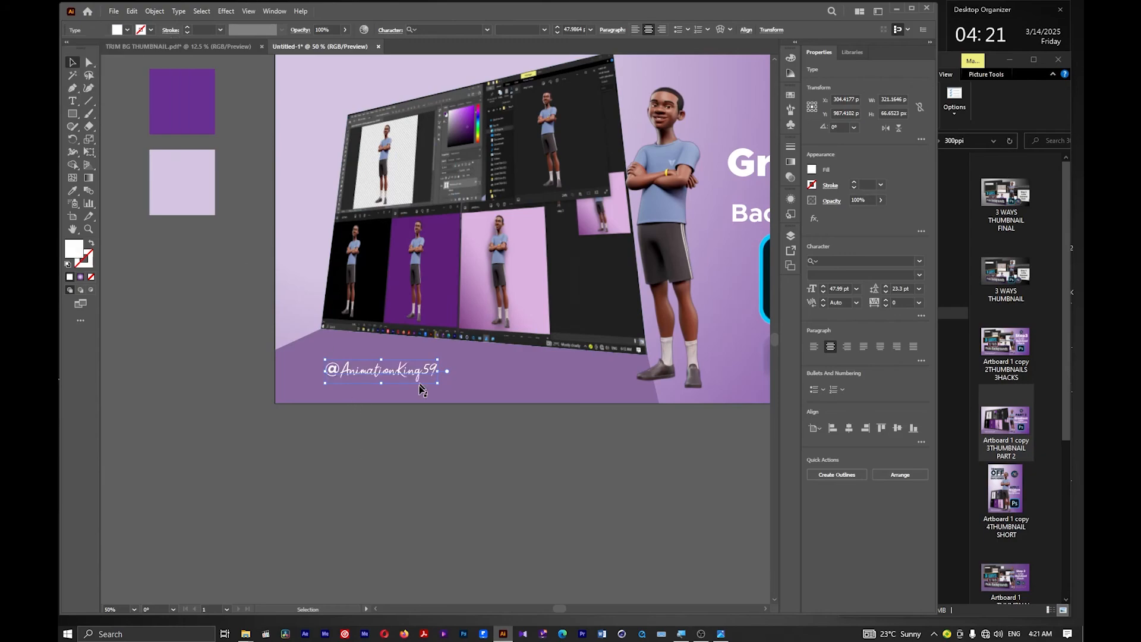
Nudge the white handle slightly up on the purple floor and deselect it
scroll(400, 381, up, 3)
mouse_move(401, 380)
mouse_down()
mouse_move(416, 369)
mouse_move(412, 333)
mouse_move(409, 372)
mouse_move(399, 369)
mouse_up()
scroll(409, 344, down, 3)
click(400, 452)
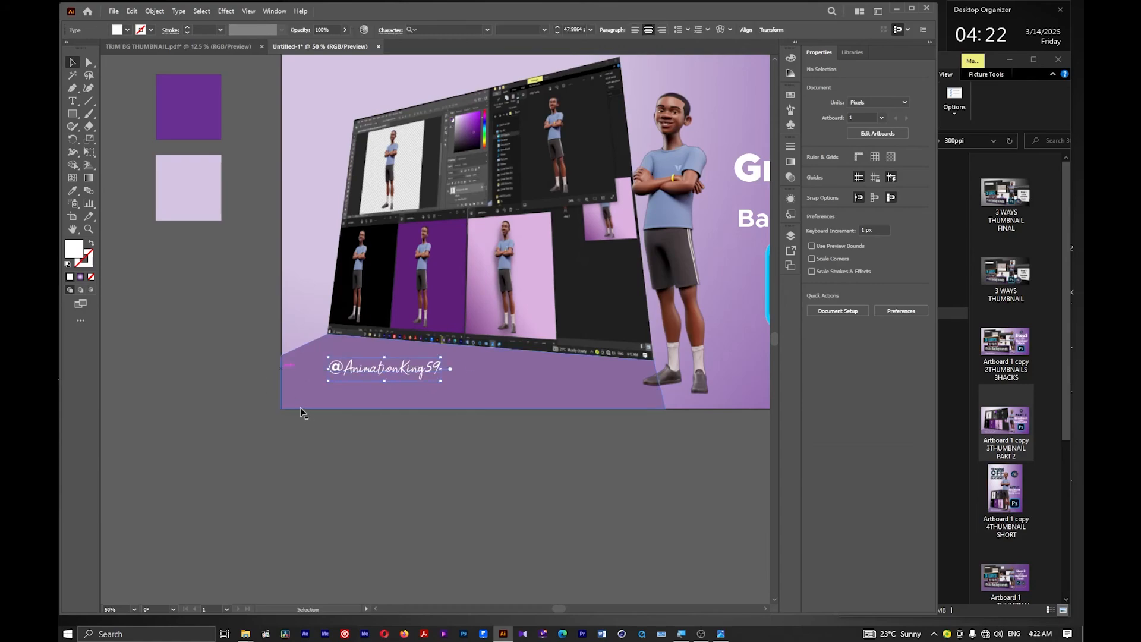
scroll(302, 407, down, 4)
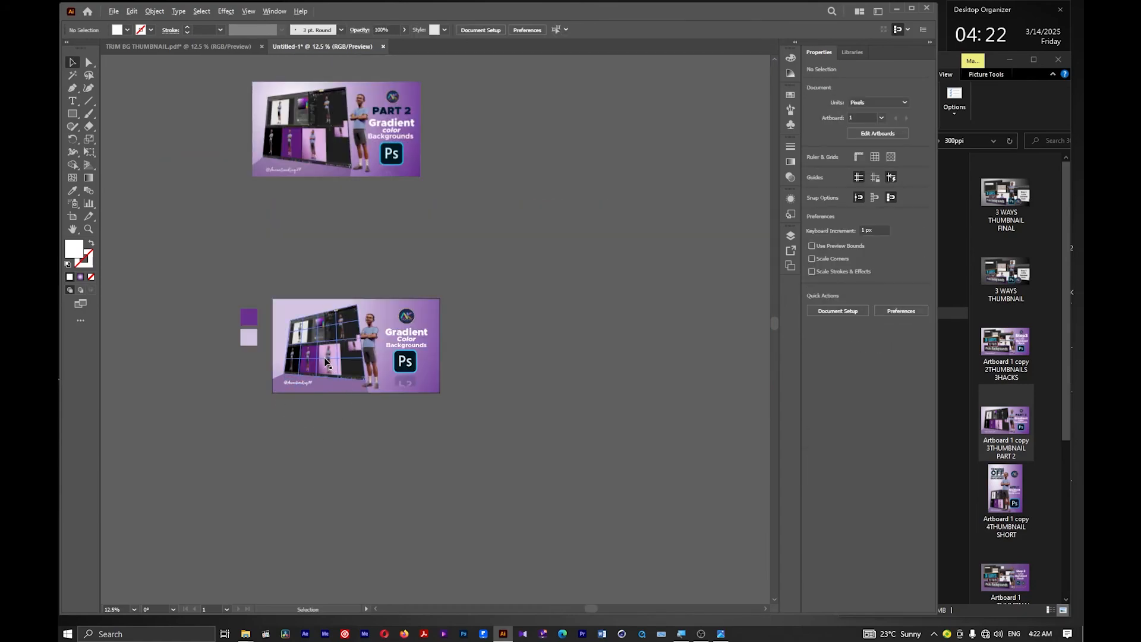
Duplicate the title to the right of the artboard and delete the words Color and Backgrounds from the copy
click(326, 361)
scroll(407, 332, up, 5)
drag(422, 325, 643, 294)
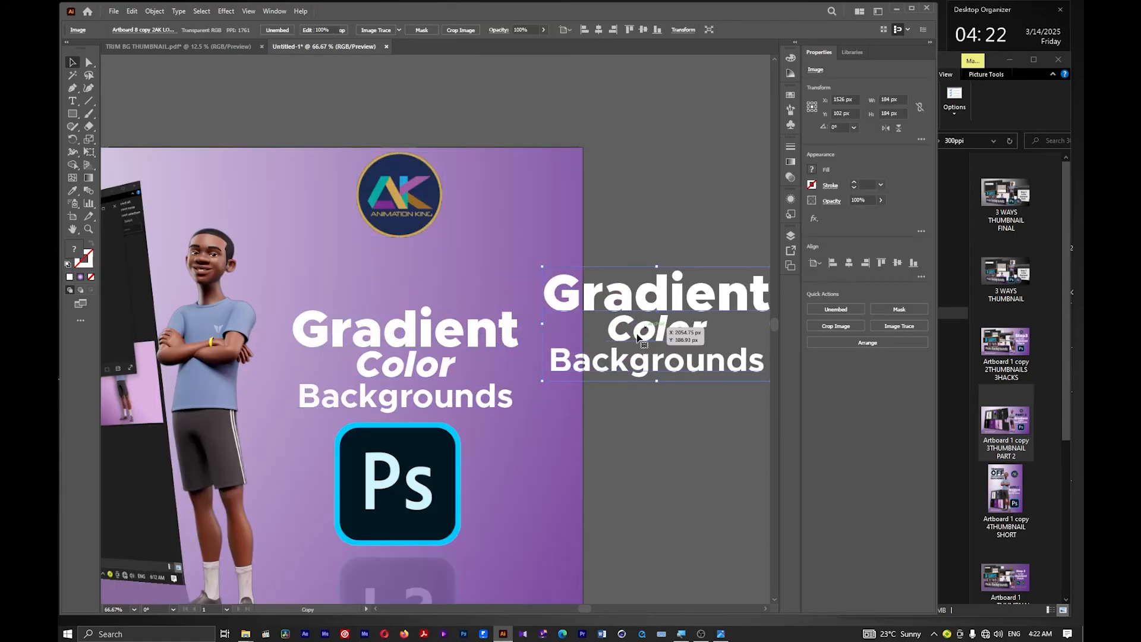
triple_click(615, 333)
drag(616, 333, 785, 390)
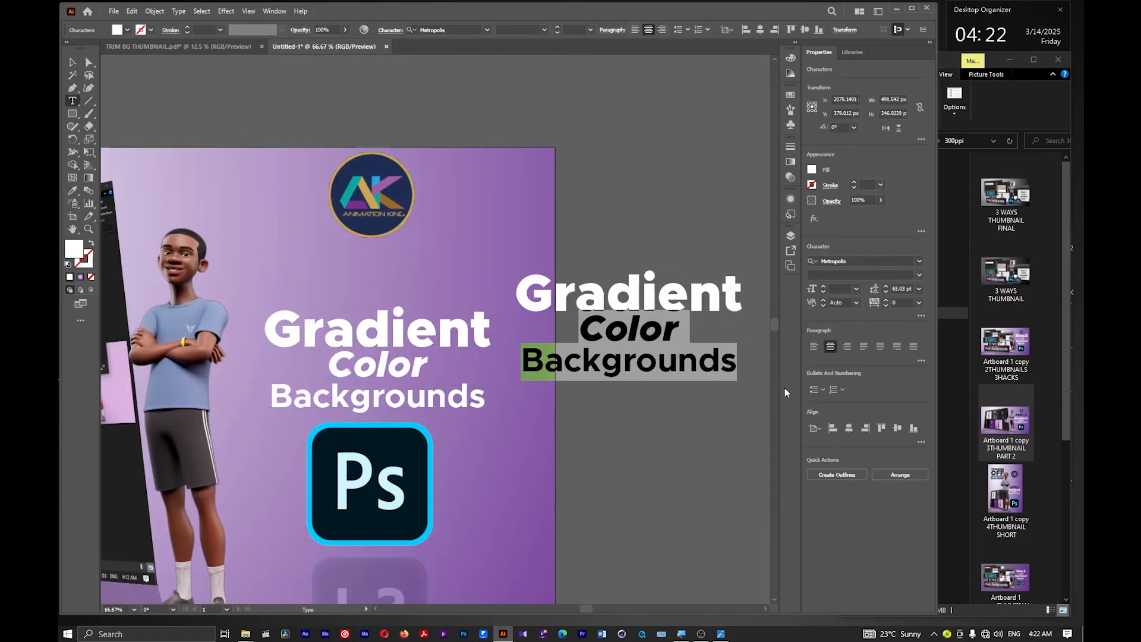
key(BackSpace)
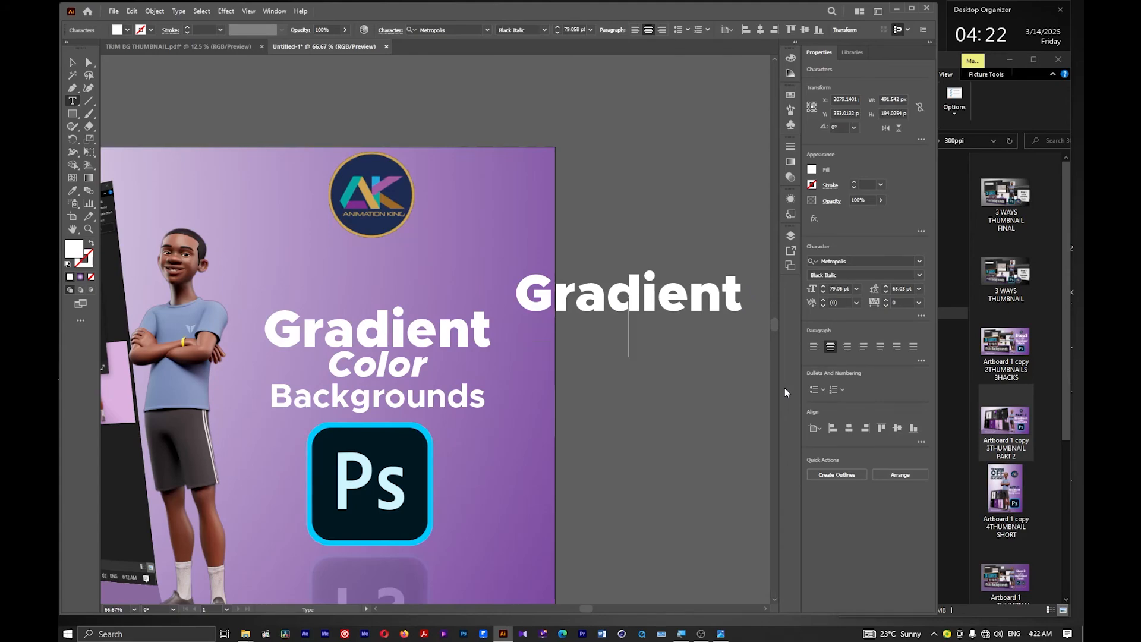
key(BackSpace)
Replace the copied word Gradient with Part 2 and place it between the Animation King logo and the title
double_click(702, 289)
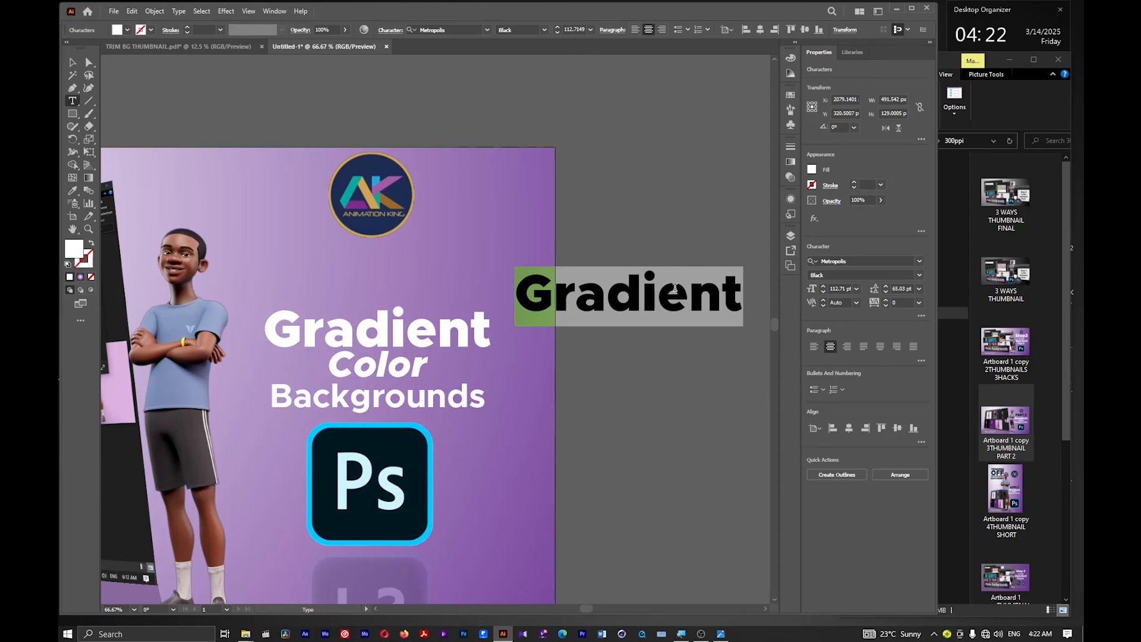
text(p)
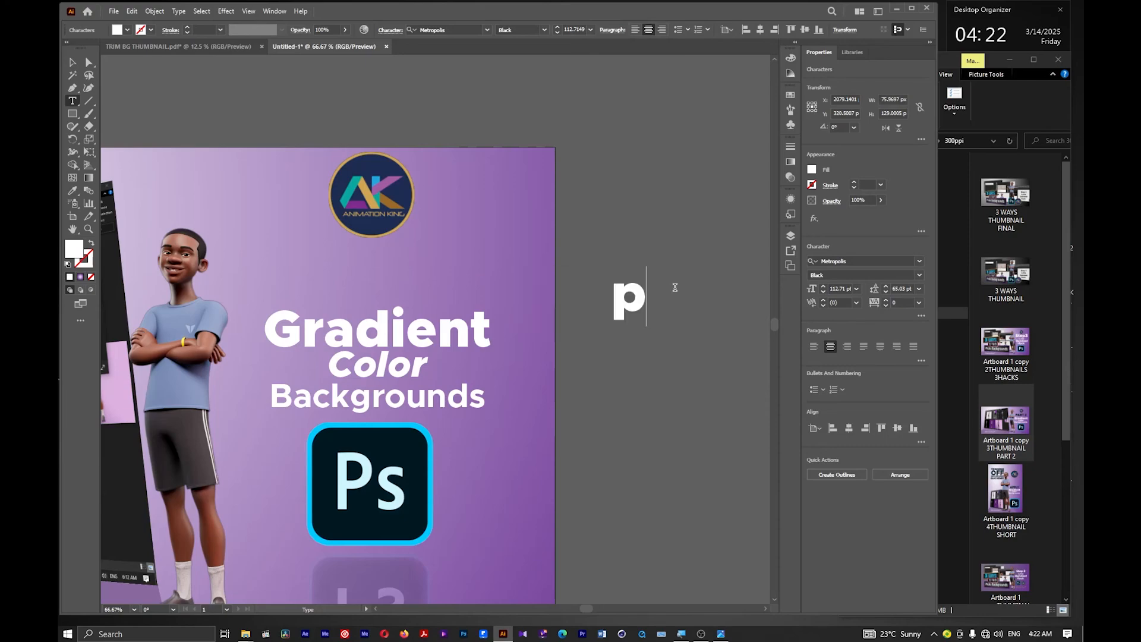
key(BackSpace)
text(Part 2)
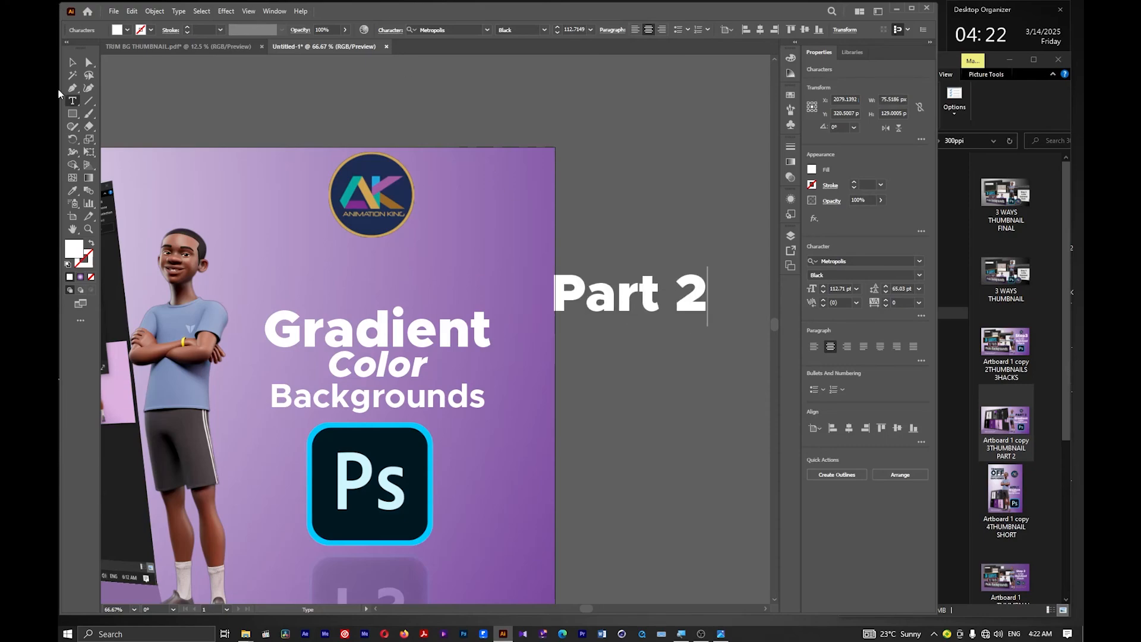
click(72, 62)
drag(504, 279, 356, 271)
Fill the Part 2 text with the dark blue sampled from the Animation King logo, darkened to #0B1938
click(72, 190)
click(372, 163)
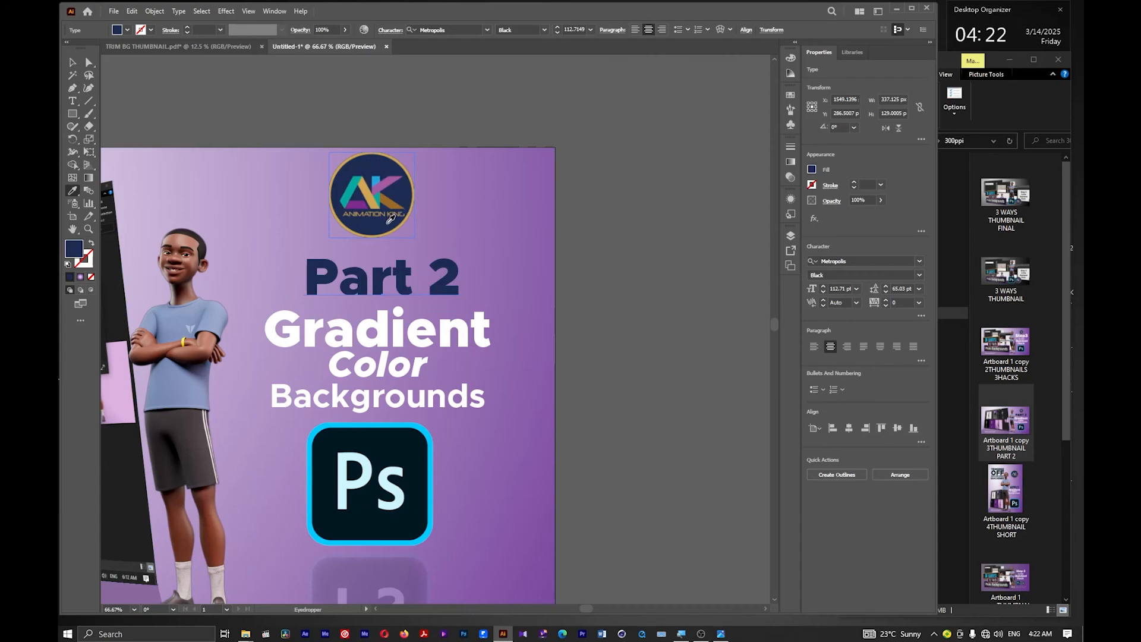
double_click(74, 250)
click(541, 352)
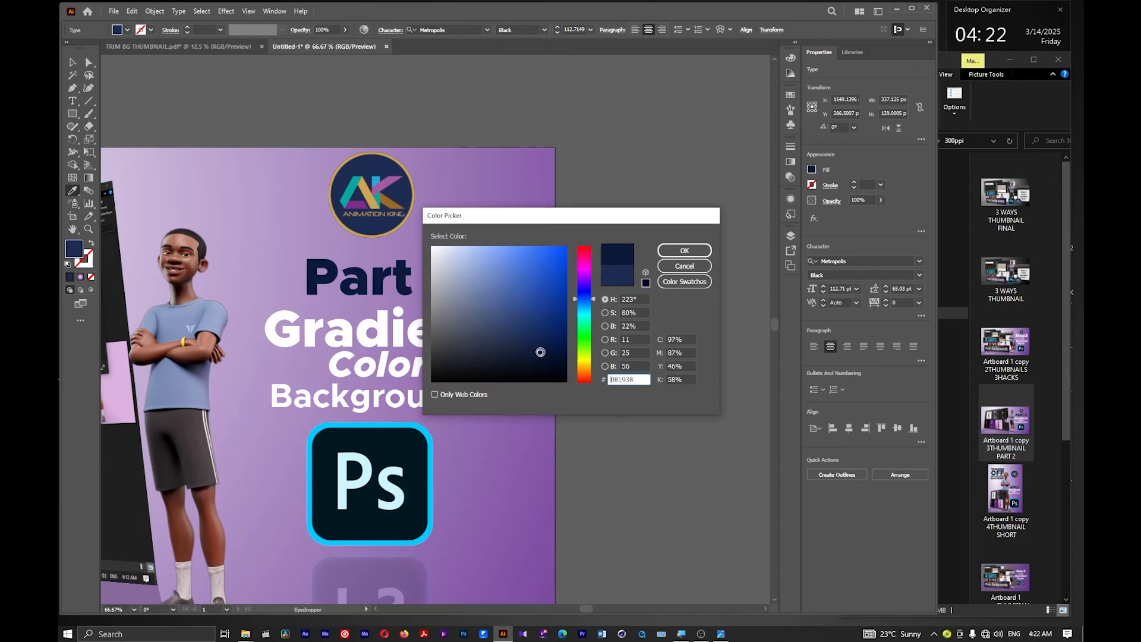
click(684, 251)
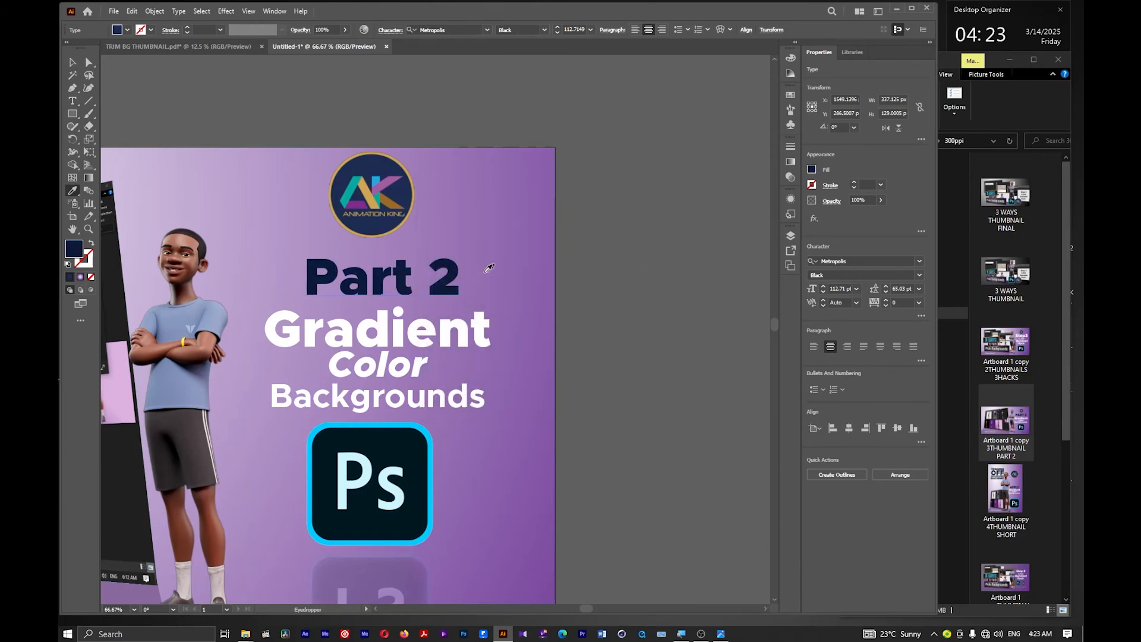
Nudge the Part 2 text slightly left so it sits centred above the title
click(72, 62)
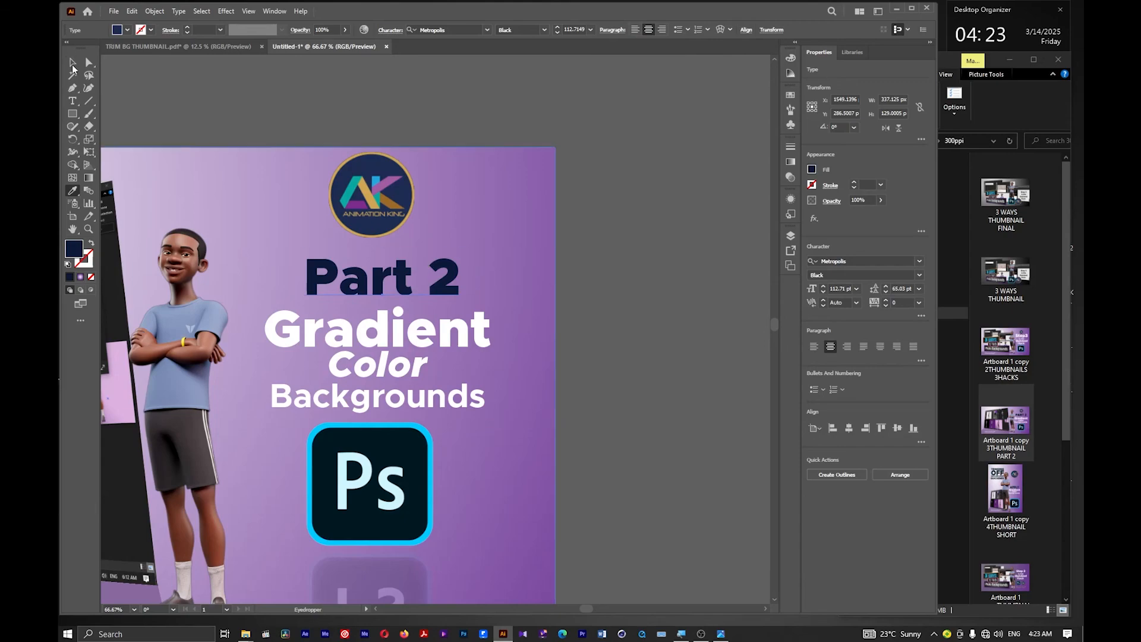
drag(447, 288, 439, 289)
scroll(469, 321, down, 3)
scroll(470, 324, up, 1)
scroll(458, 334, up, 1)
scroll(479, 345, down, 1)
scroll(479, 345, up, 2)
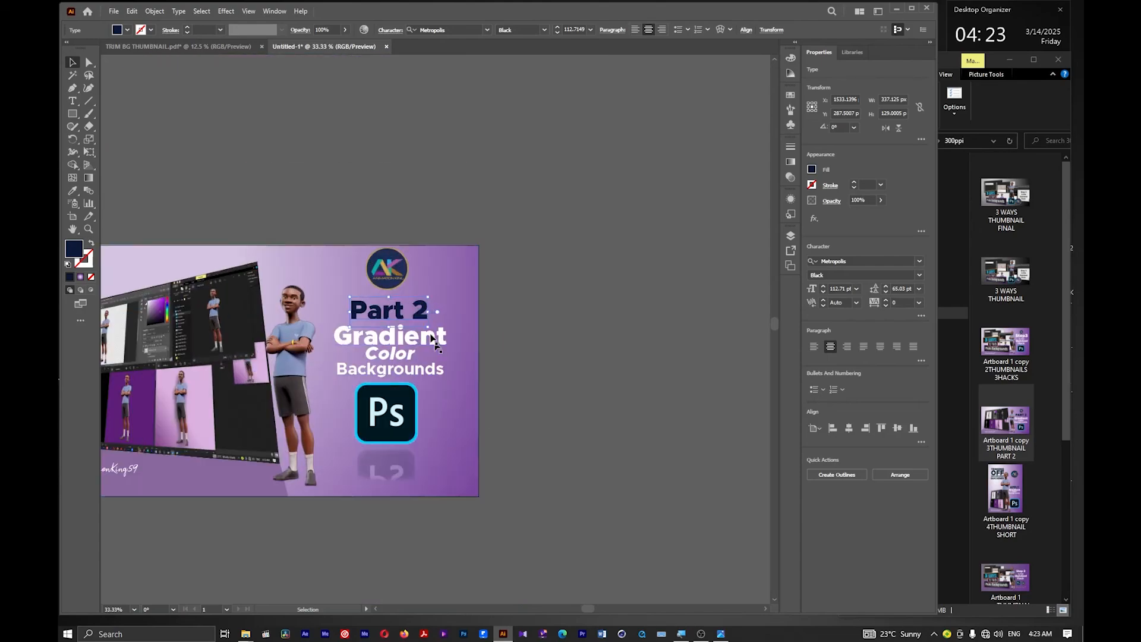
Convert the Part 2 text to uppercase, enlarge it to about 446 px wide and nudge it slightly up above the title
scroll(431, 312, up, 2)
click(179, 11)
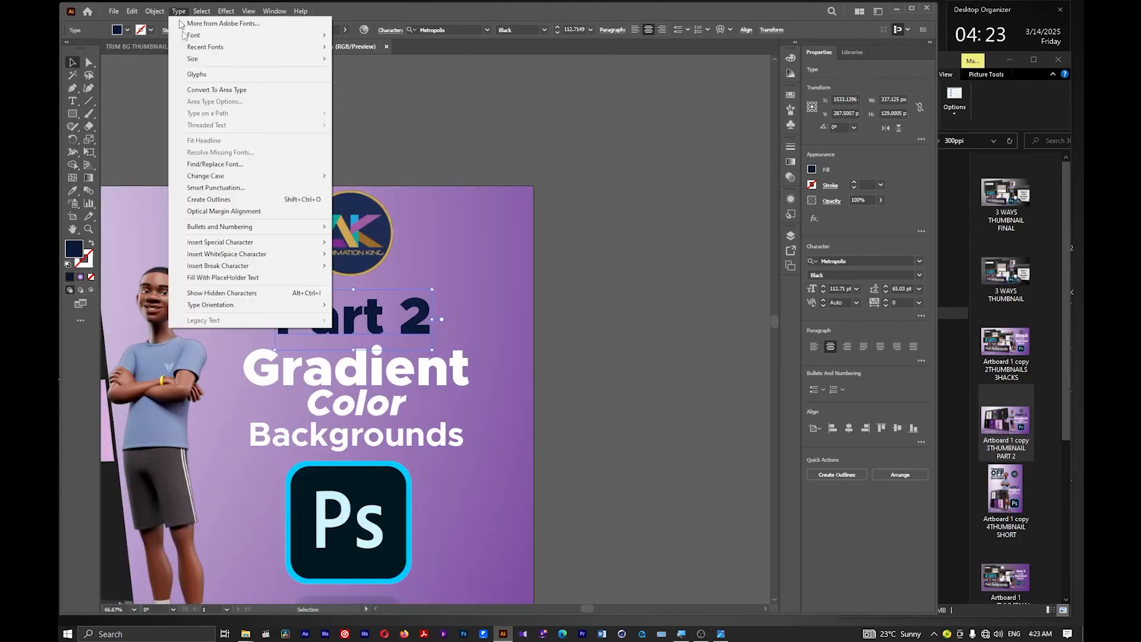
mouse_move(231, 182)
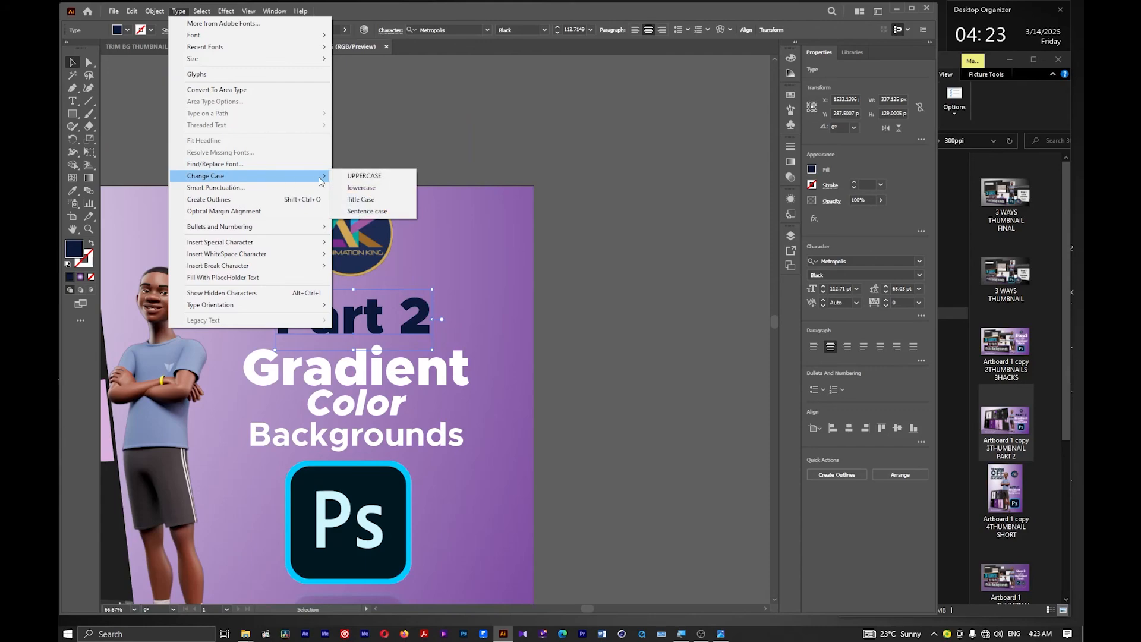
click(354, 176)
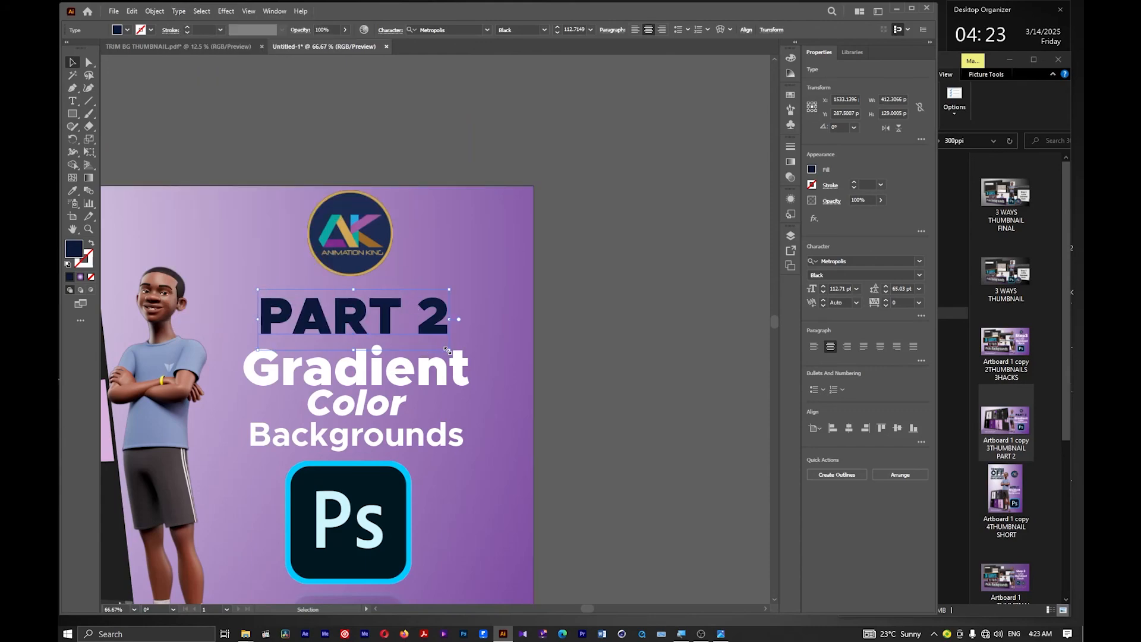
drag(447, 350, 457, 352)
drag(384, 299, 384, 296)
Shrink the Photoshop logo with its reflection to a group about 507 px wide and place it lower beneath the title
scroll(392, 291, down, 2)
click(384, 416)
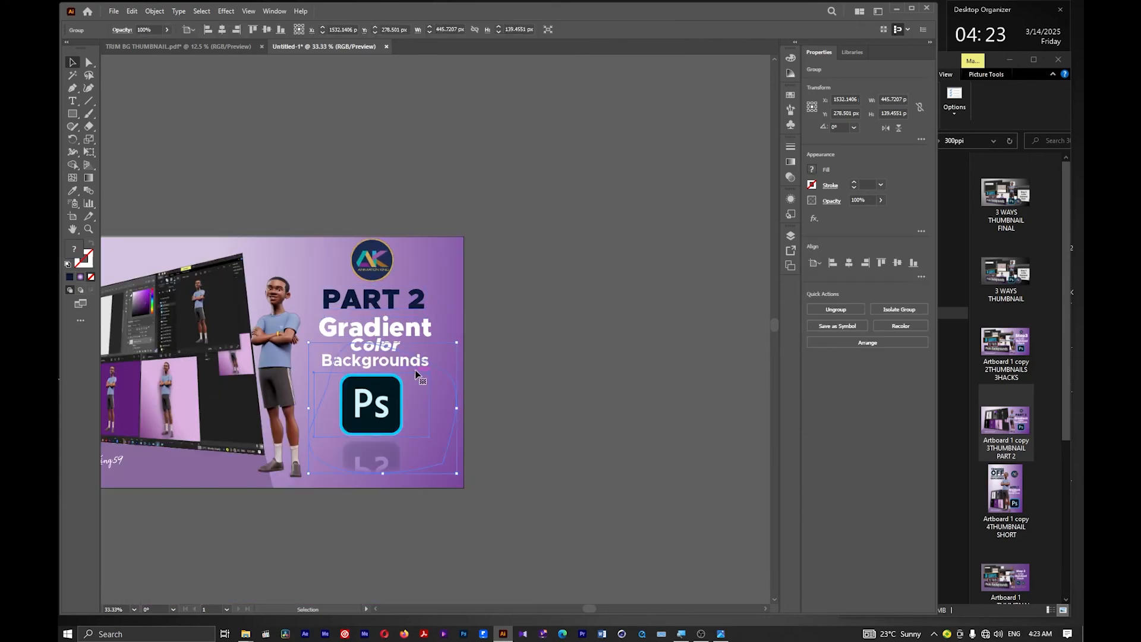
drag(457, 343, 372, 424)
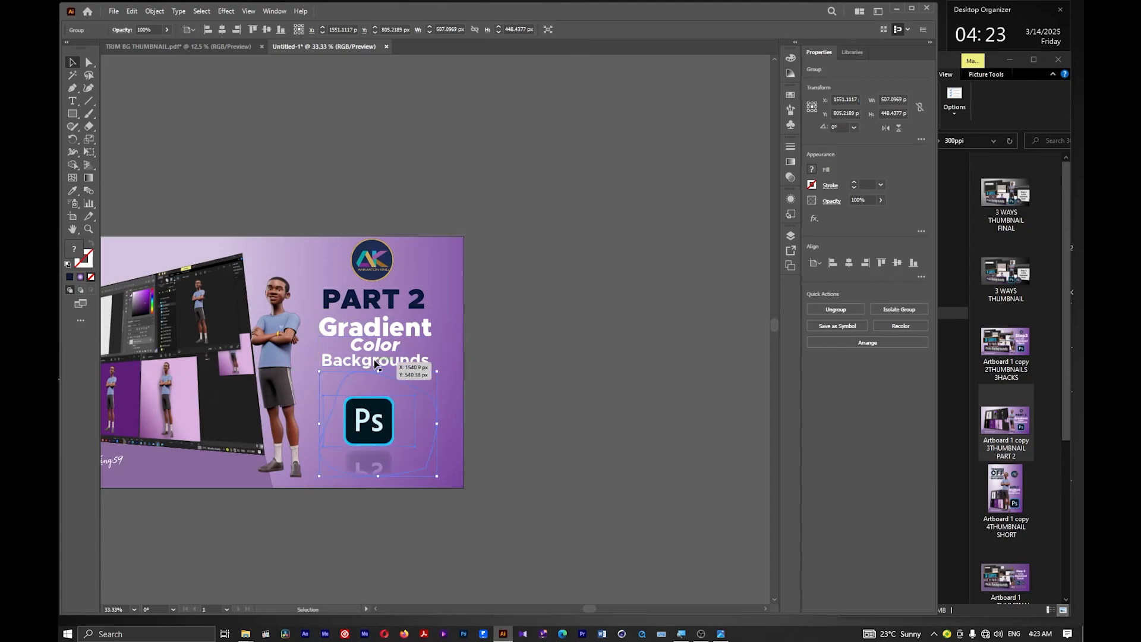
Reposition the PART 2 text and the title so they sit centred above the Photoshop logo, and enlarge the title slightly
drag(369, 331, 383, 312)
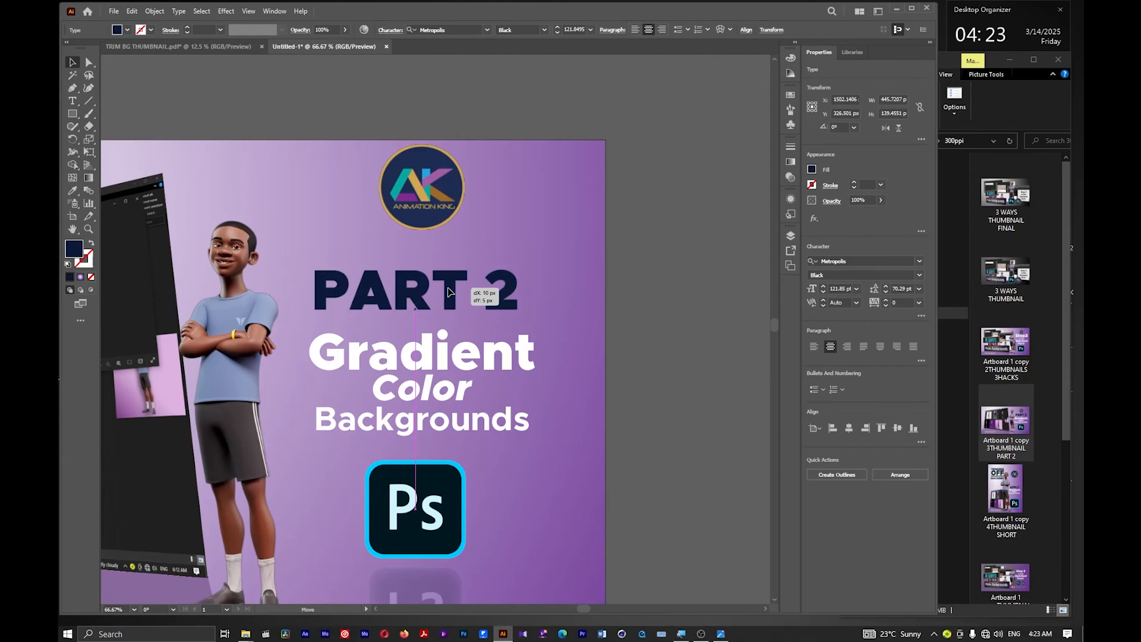
drag(448, 292, 449, 288)
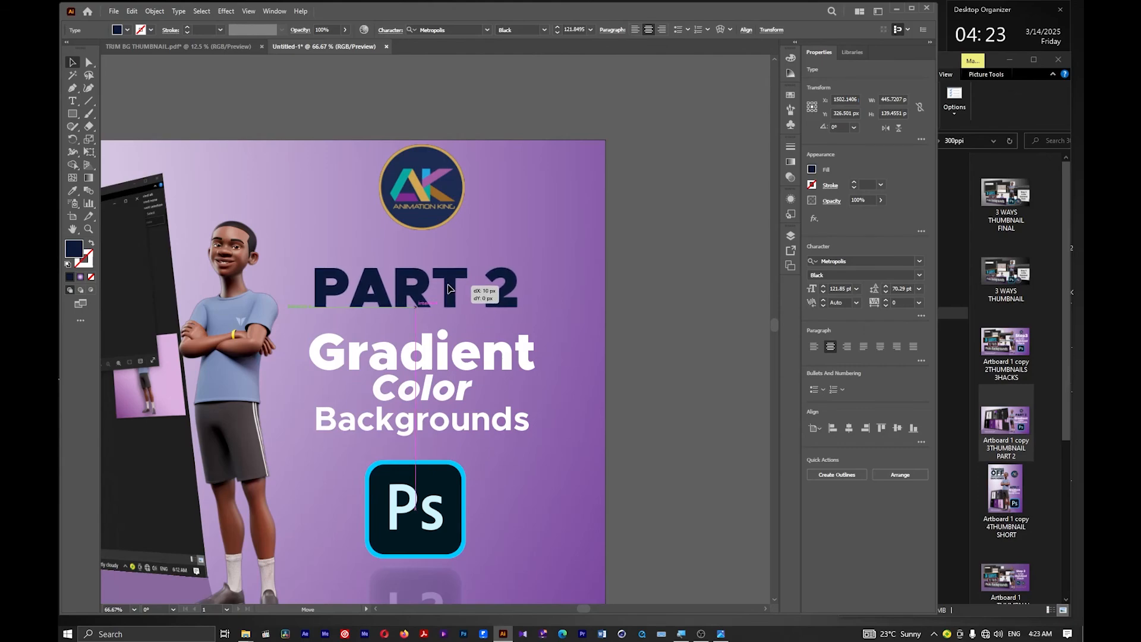
drag(450, 288, 451, 289)
drag(436, 358, 430, 358)
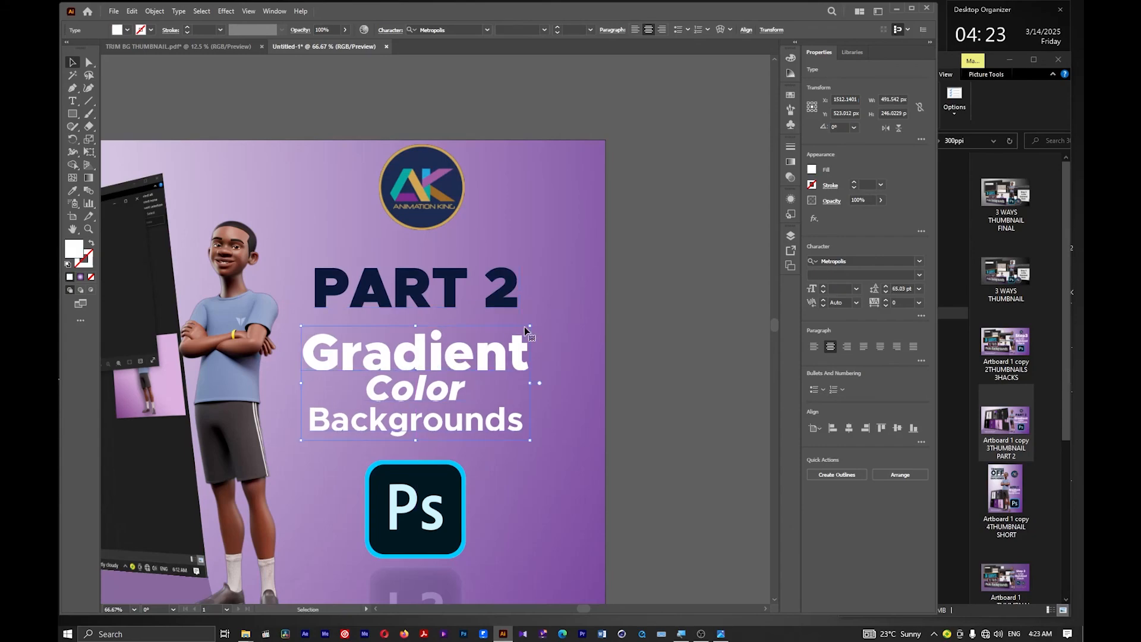
drag(531, 325, 544, 318)
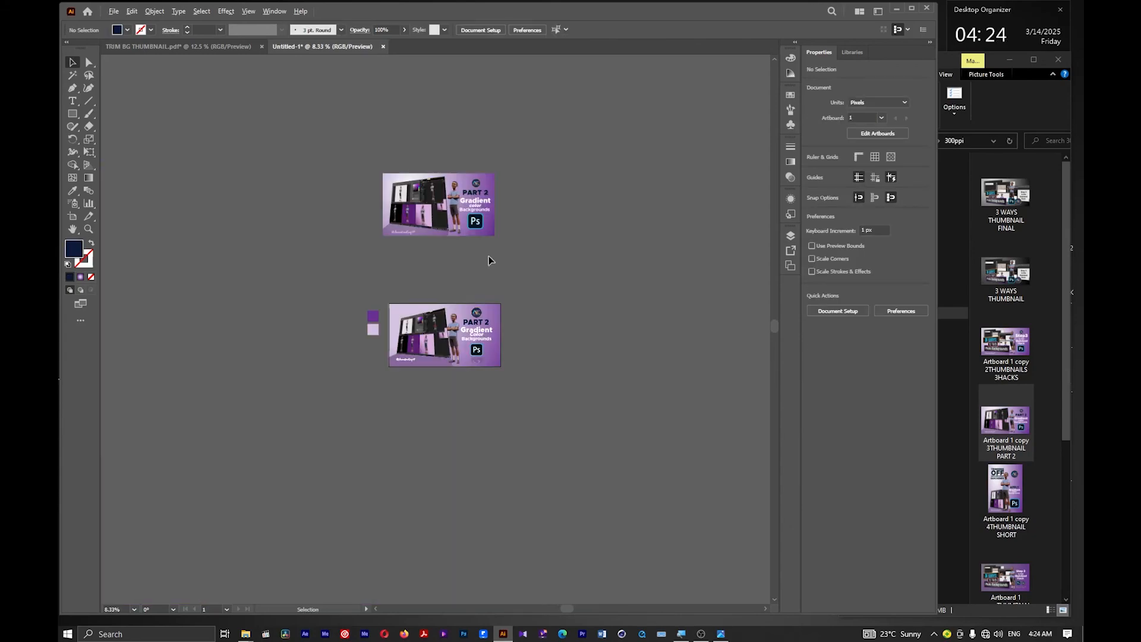
Move the reference thumbnail closer above the recreated design and review the finished artboard
scroll(487, 260, up, 1)
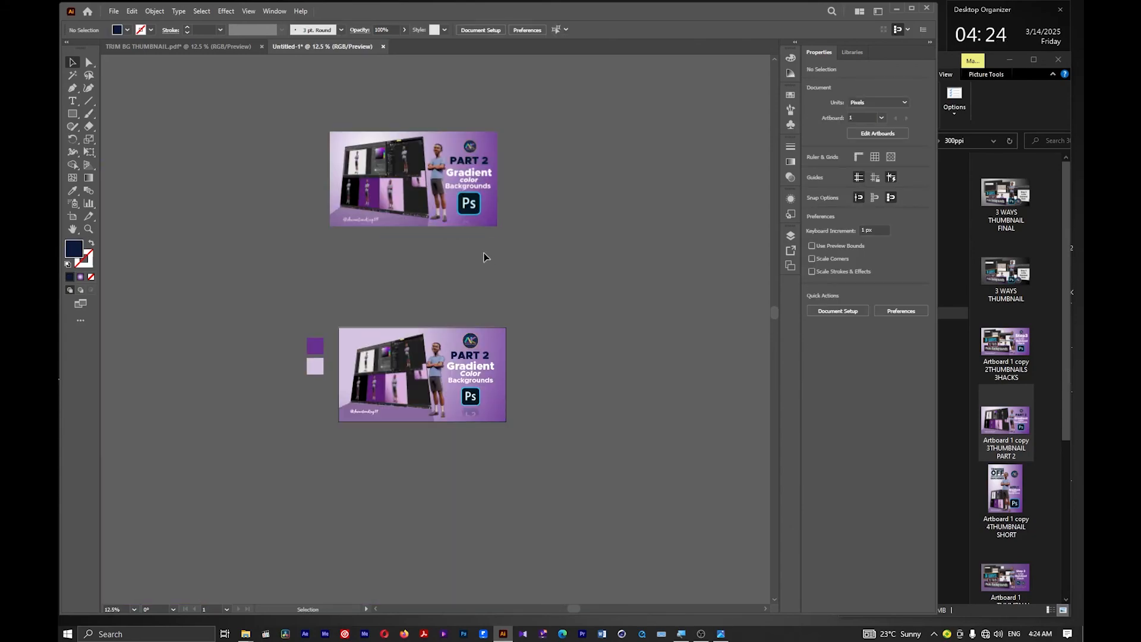
scroll(484, 240, up, 1)
drag(447, 182, 459, 264)
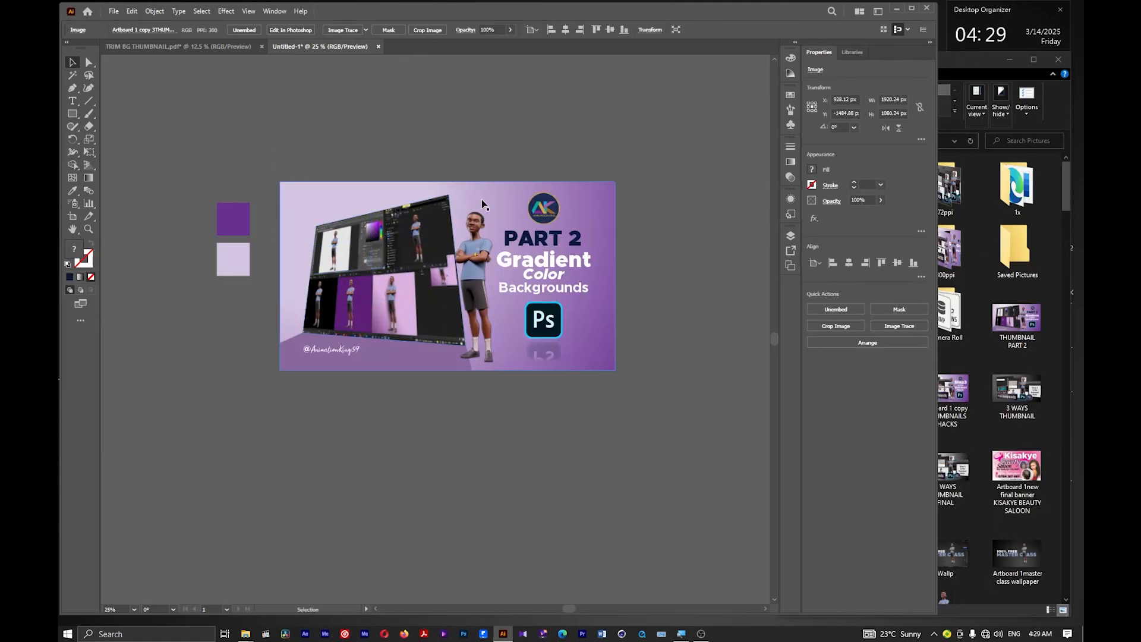
scroll(480, 202, up, 1)
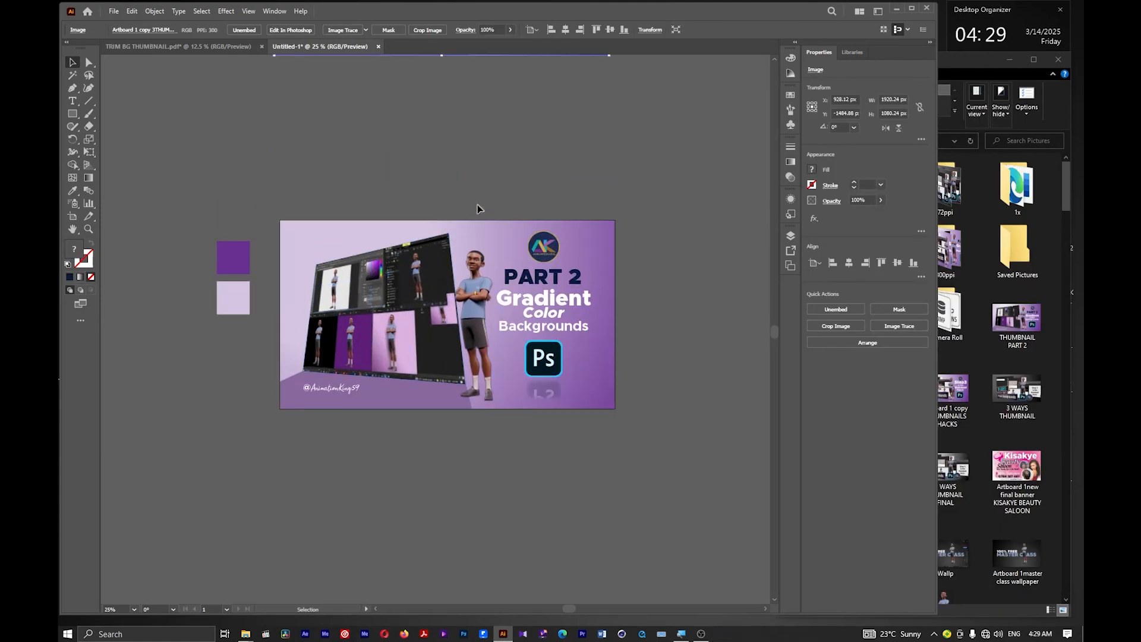
scroll(465, 201, down, 1)
scroll(467, 205, up, 1)
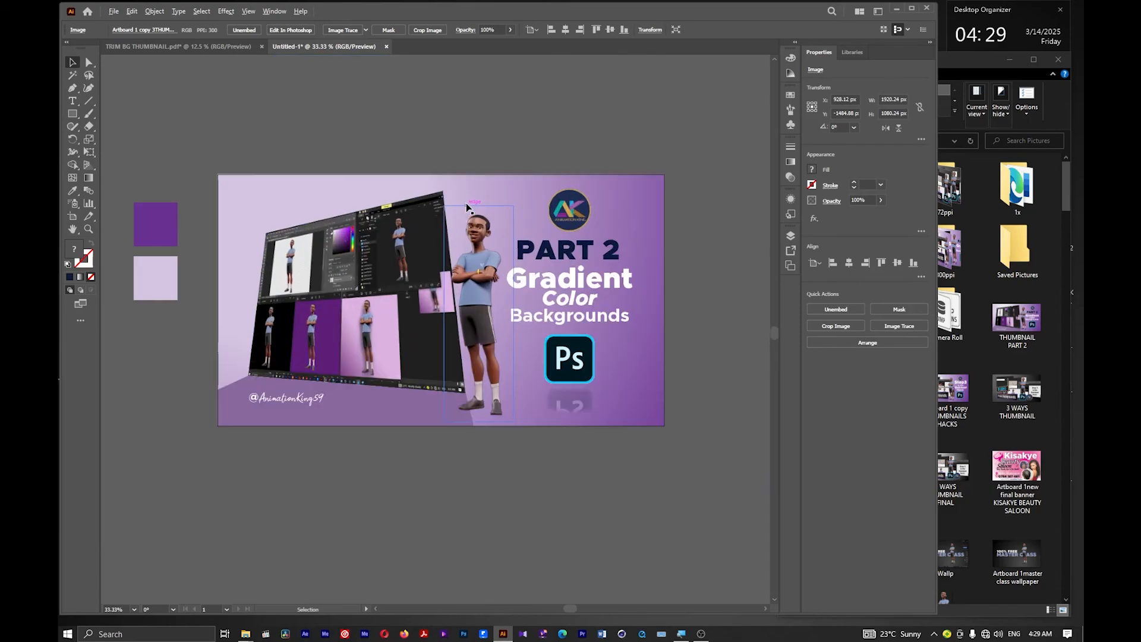
scroll(466, 205, up, 1)
scroll(466, 205, down, 2)
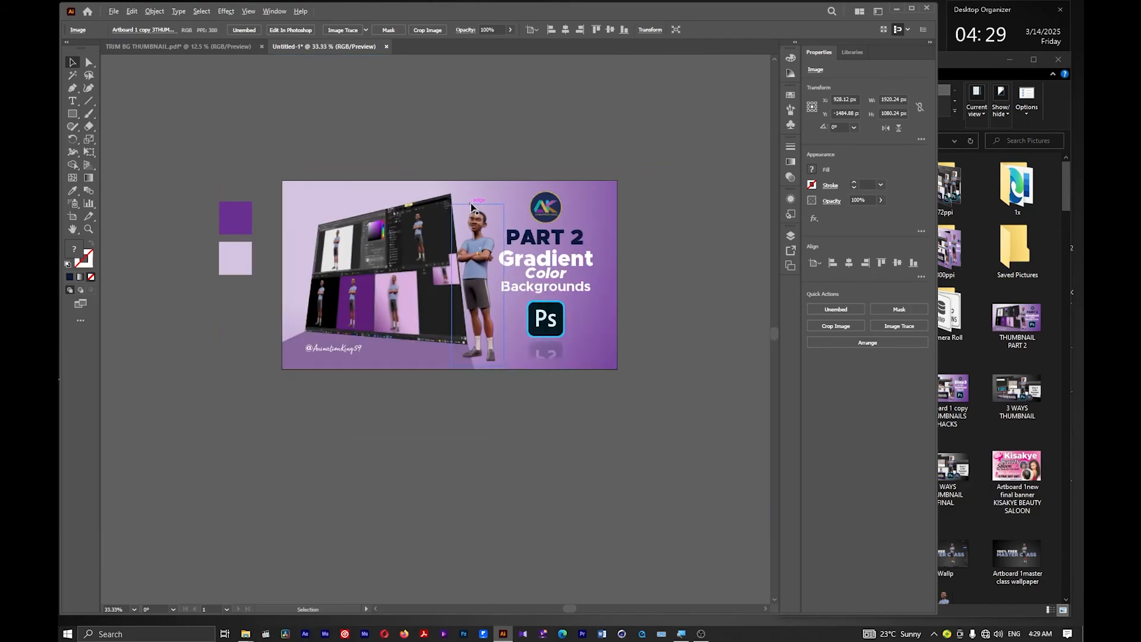
scroll(511, 223, up, 1)
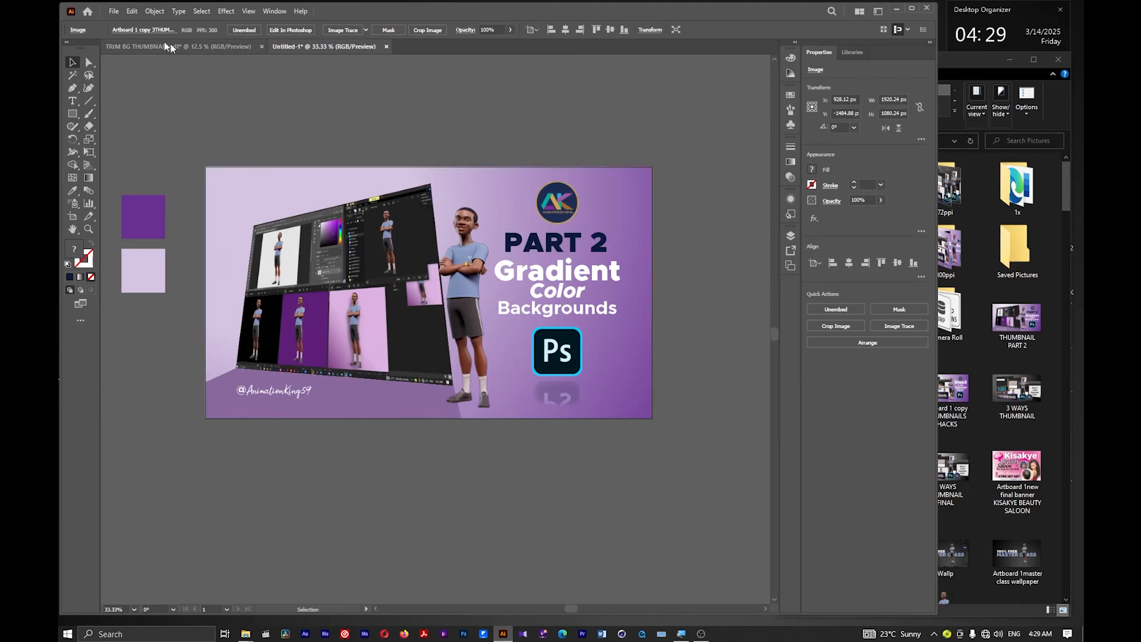
Set up Export for Screens to export all artboards at a resolution of 72 ppi
click(114, 11)
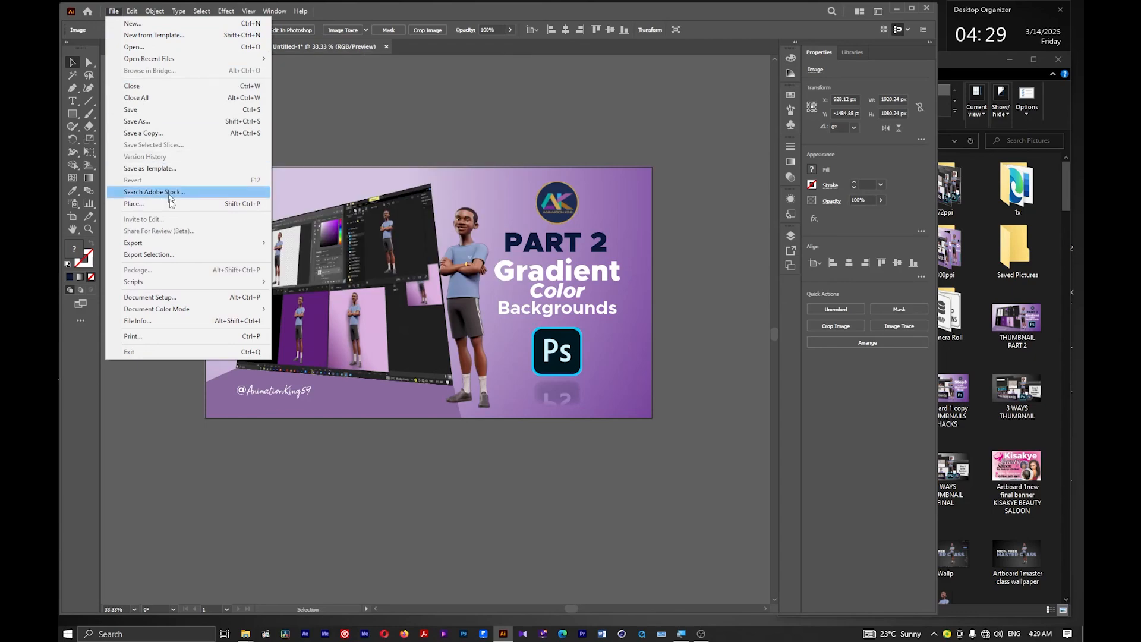
mouse_move(169, 243)
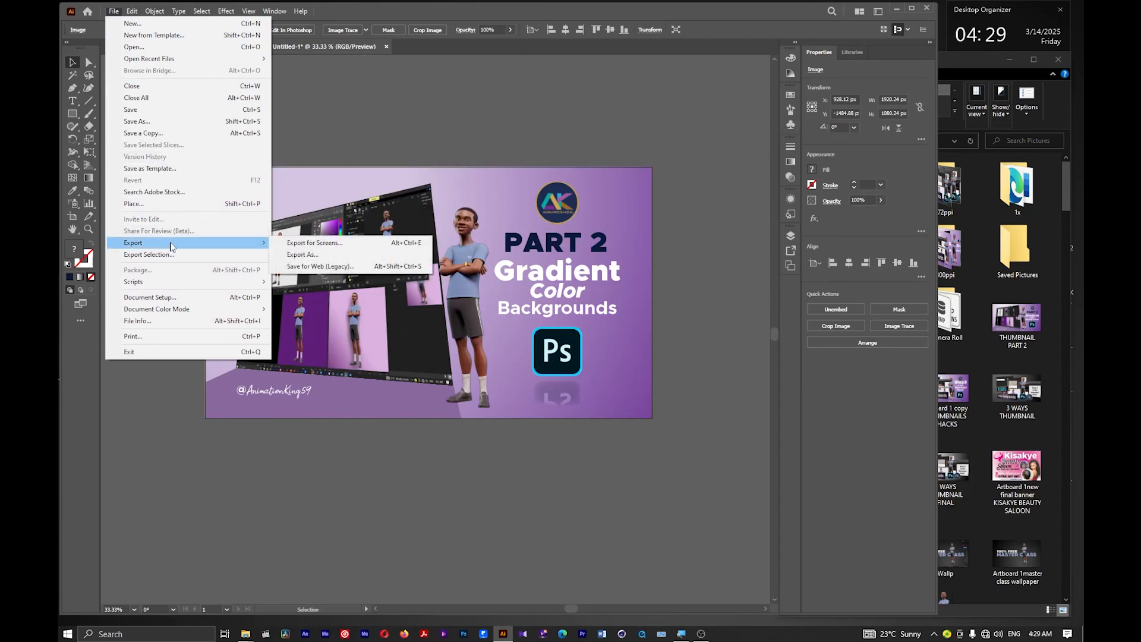
click(311, 245)
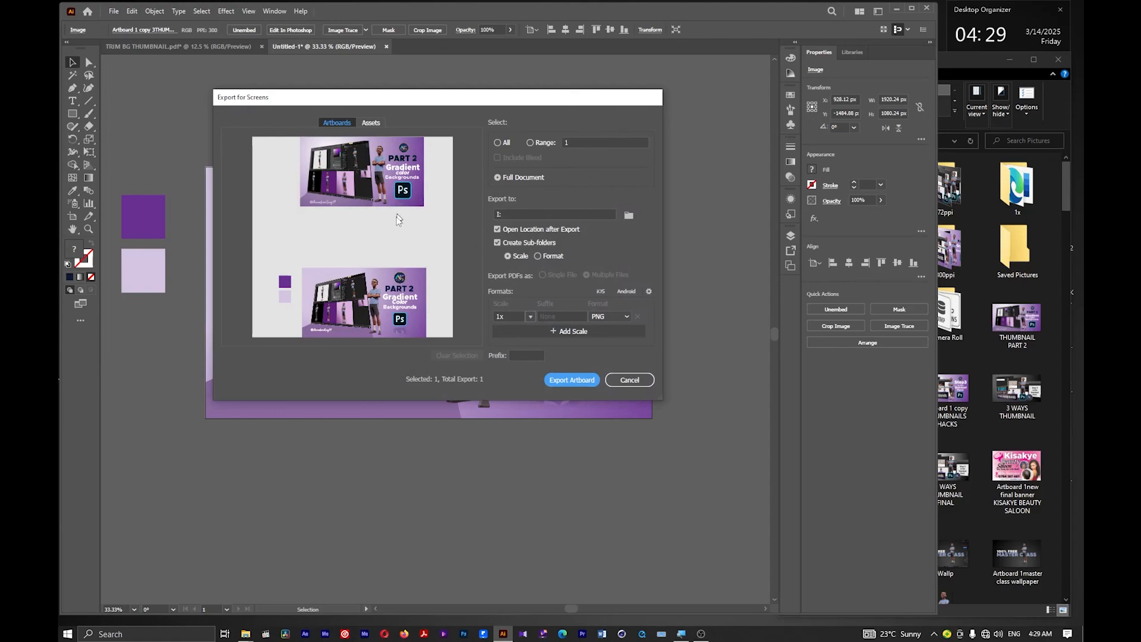
click(497, 143)
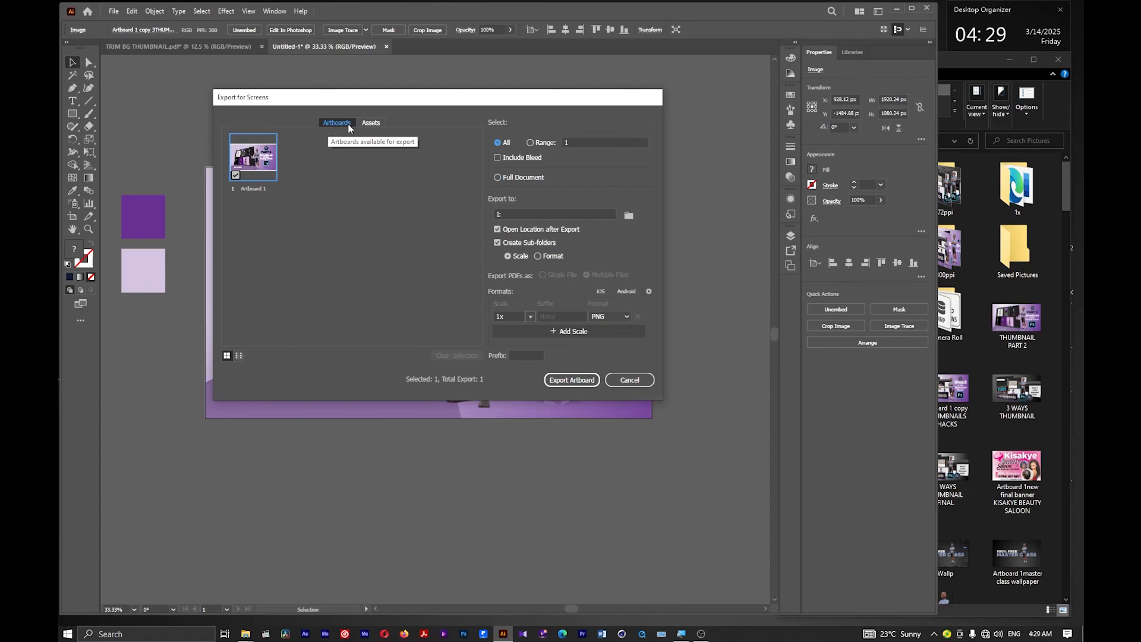
click(529, 316)
click(550, 434)
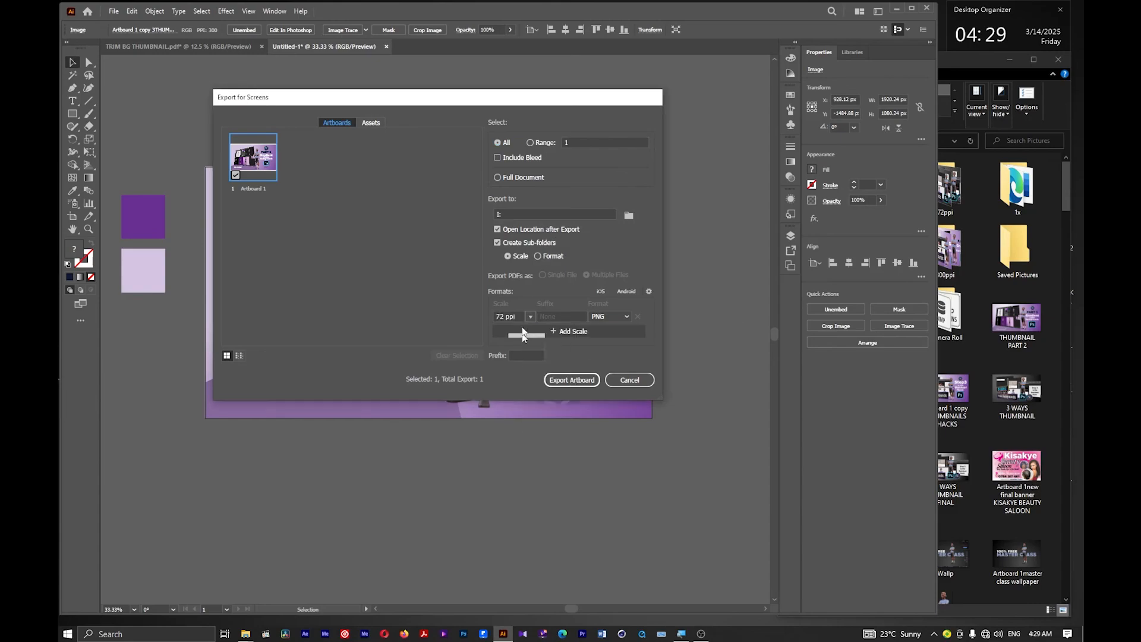
Keep the 72 ppi export scale and add the file suffix thumbnail
click(520, 316)
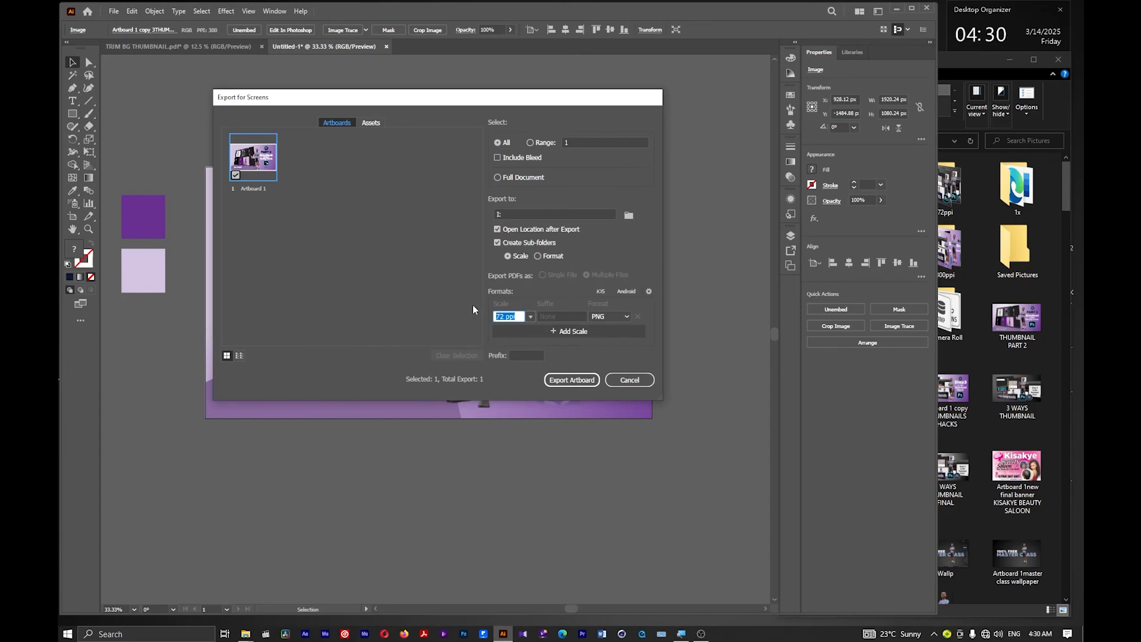
click(520, 317)
drag(518, 313, 497, 314)
click(562, 316)
text(thumbnail)
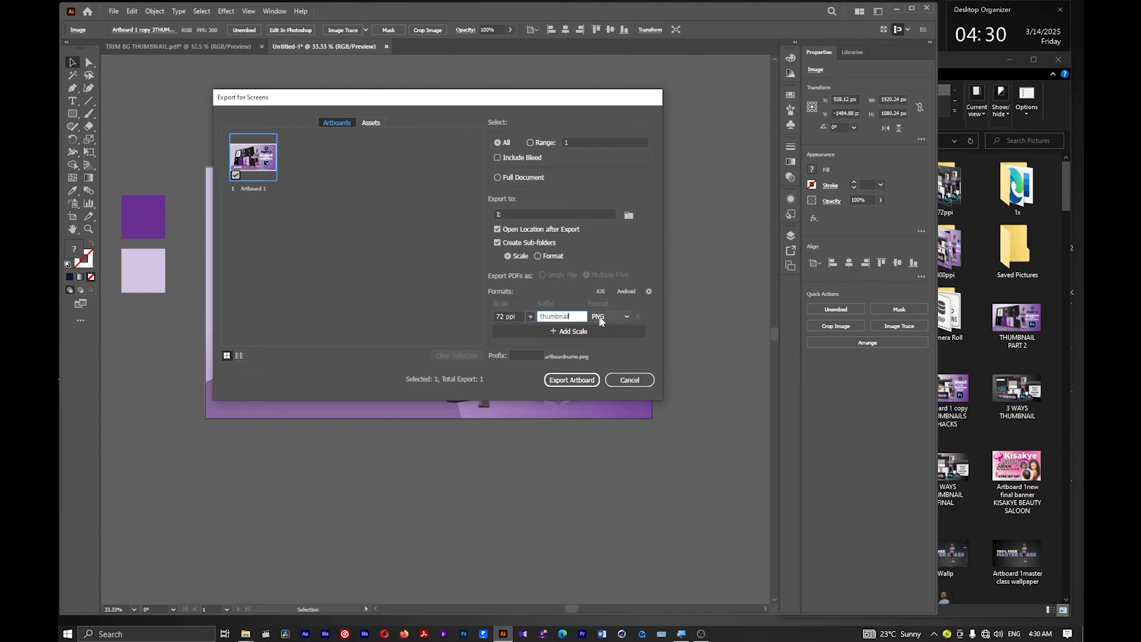
Choose a white background colour in the PNG format settings and save those settings
click(649, 292)
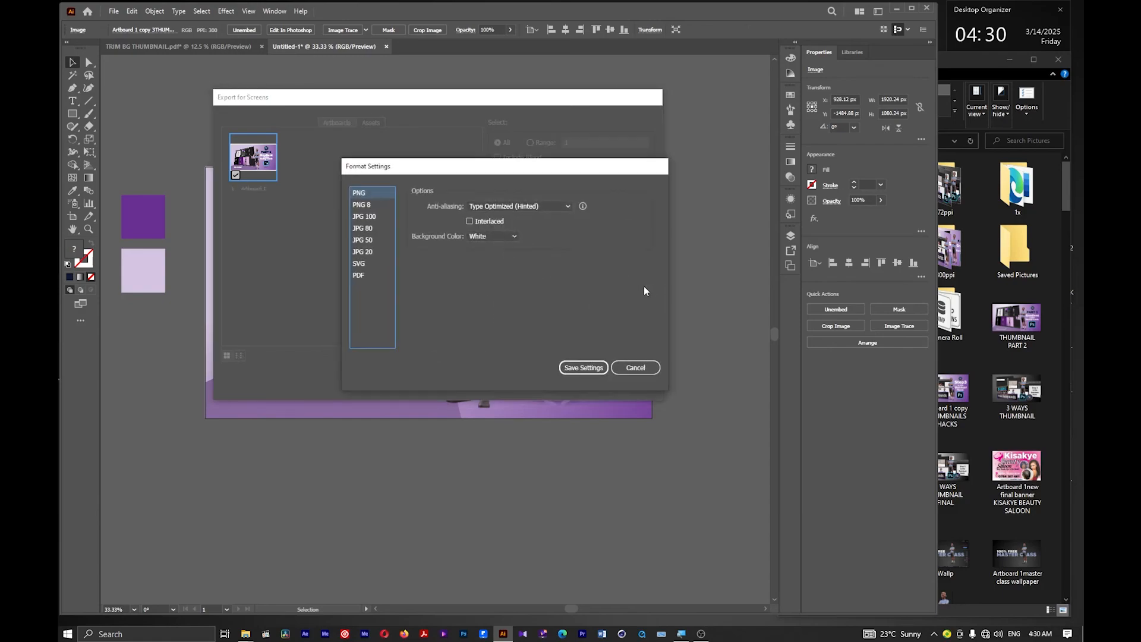
click(487, 236)
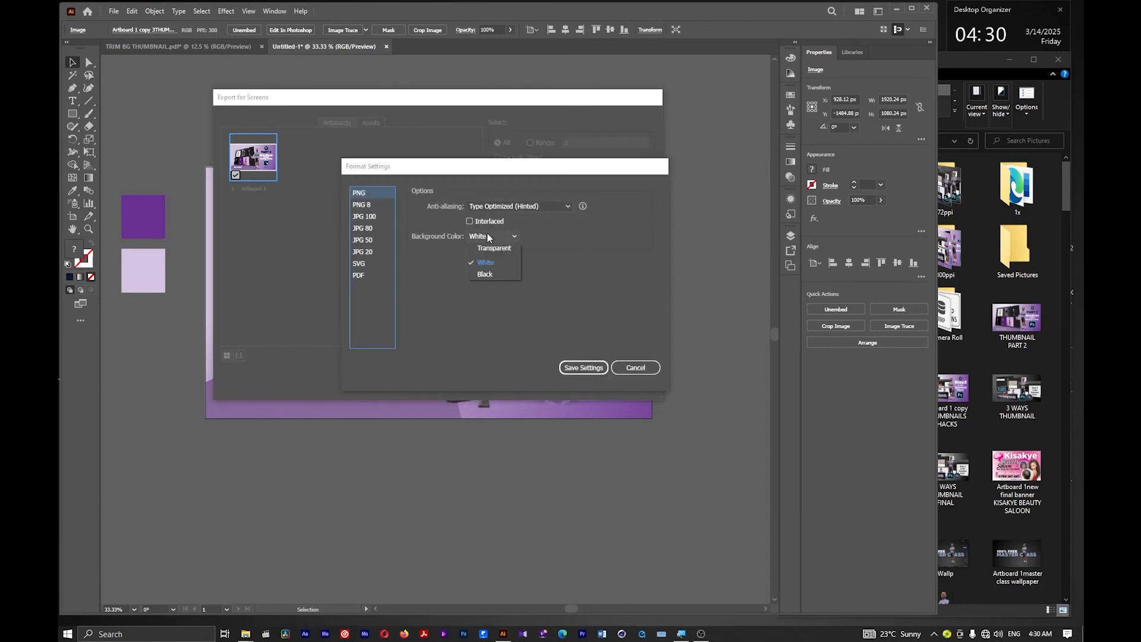
click(489, 266)
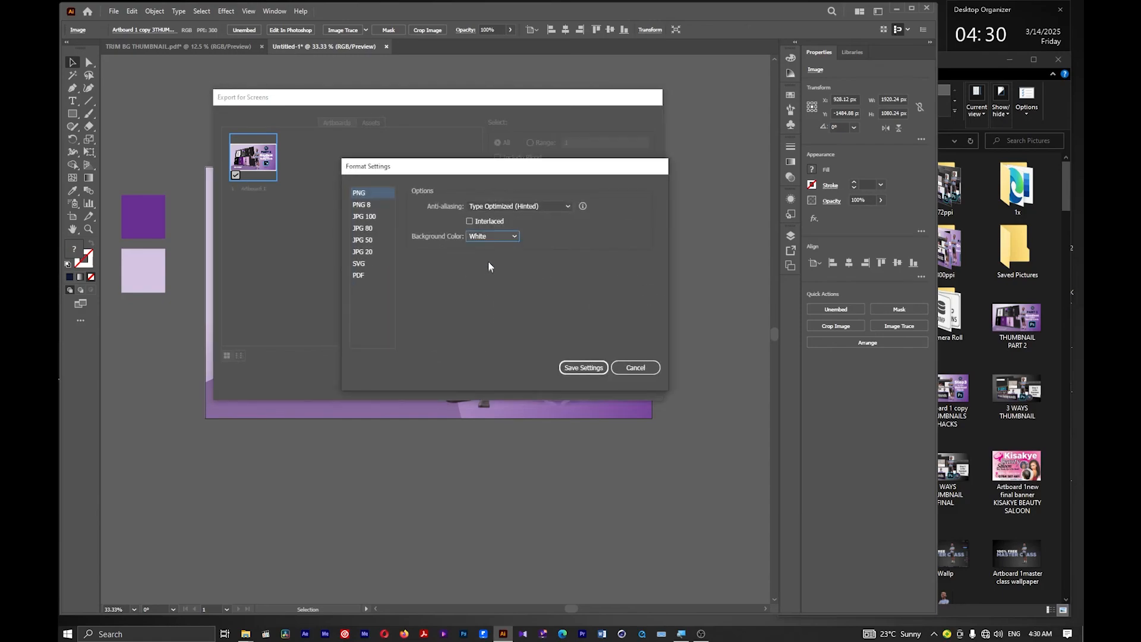
click(584, 367)
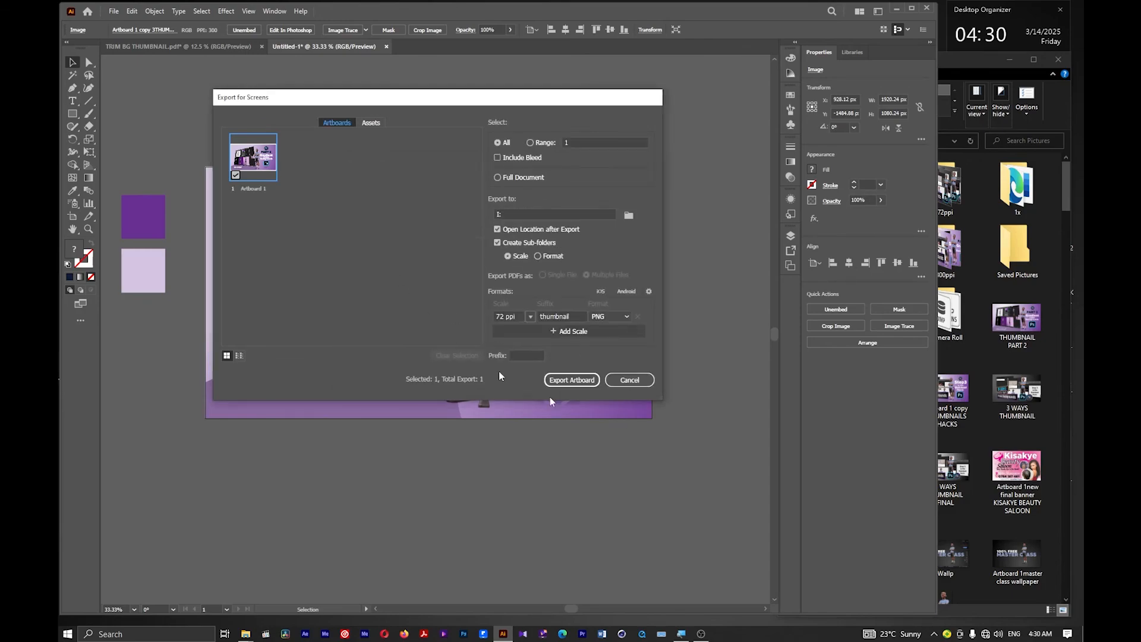
Try to export the artboard as a PNG to drive I:, and close the export dialog
click(628, 317)
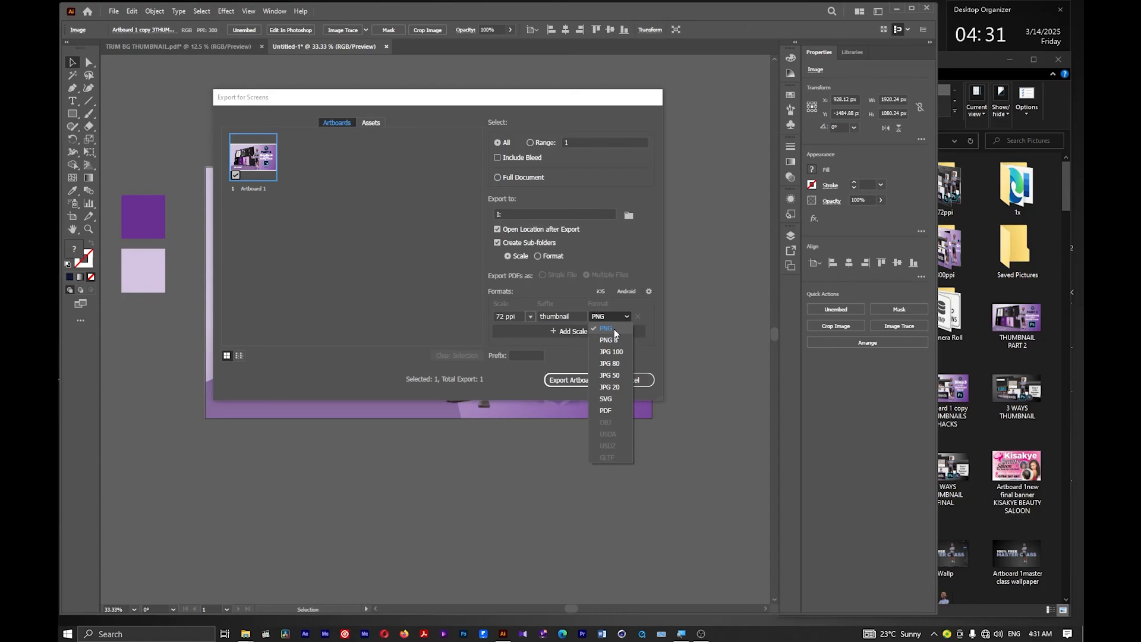
click(650, 312)
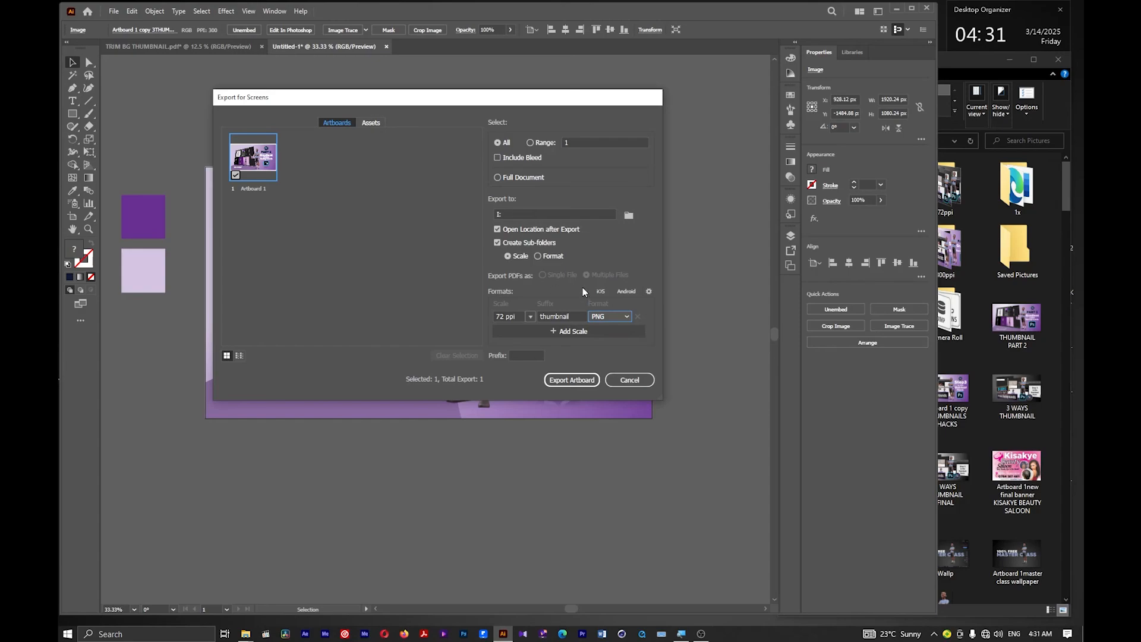
click(571, 380)
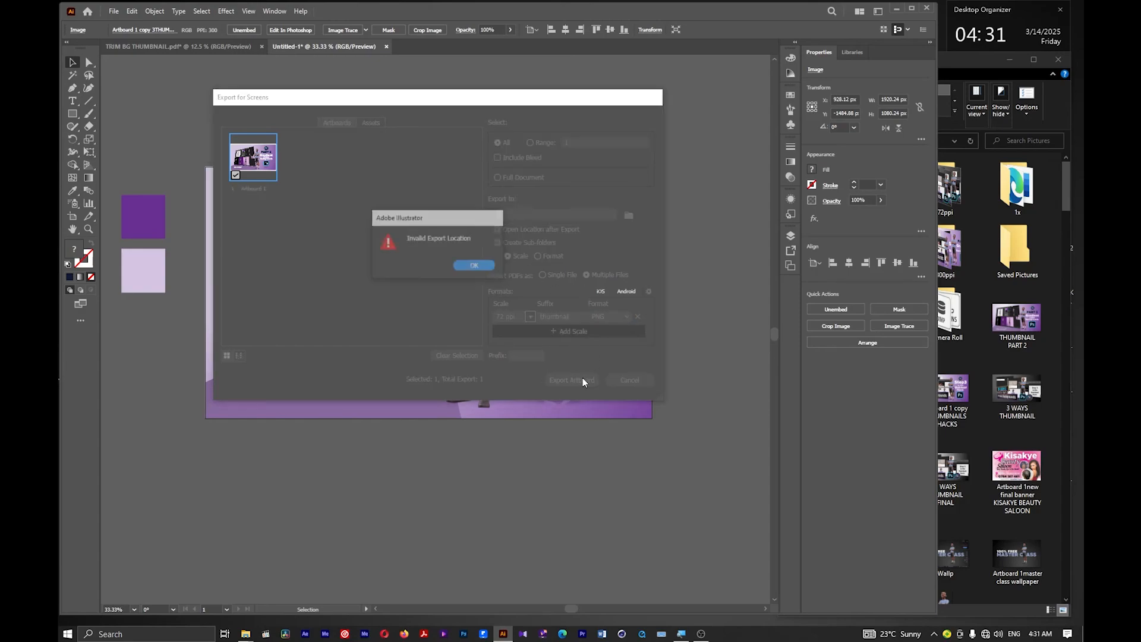
click(475, 265)
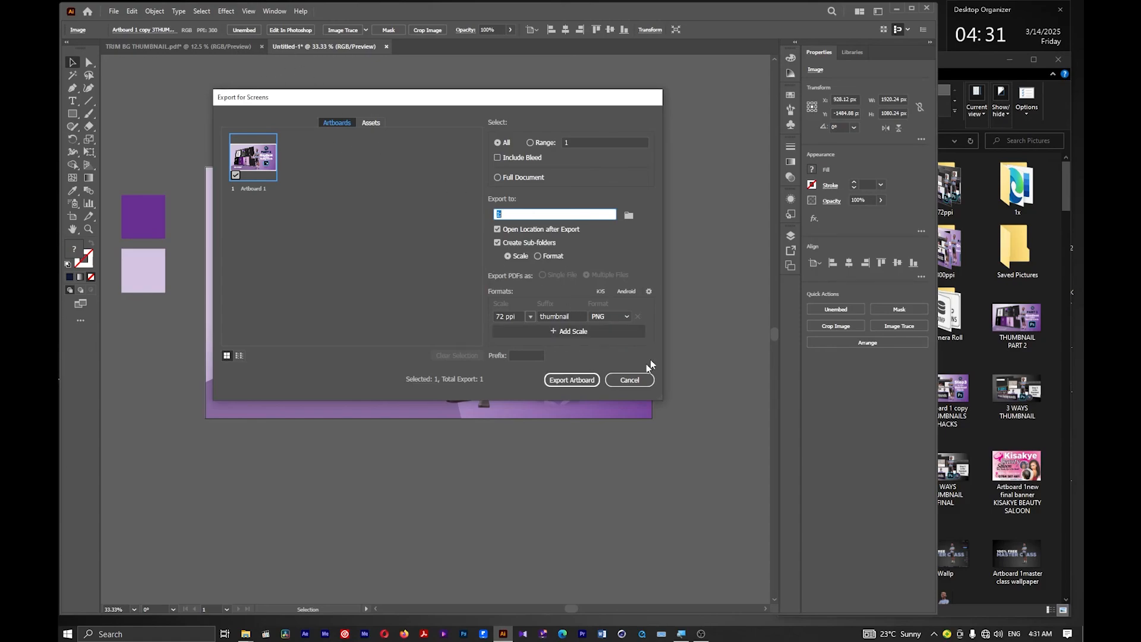
click(627, 382)
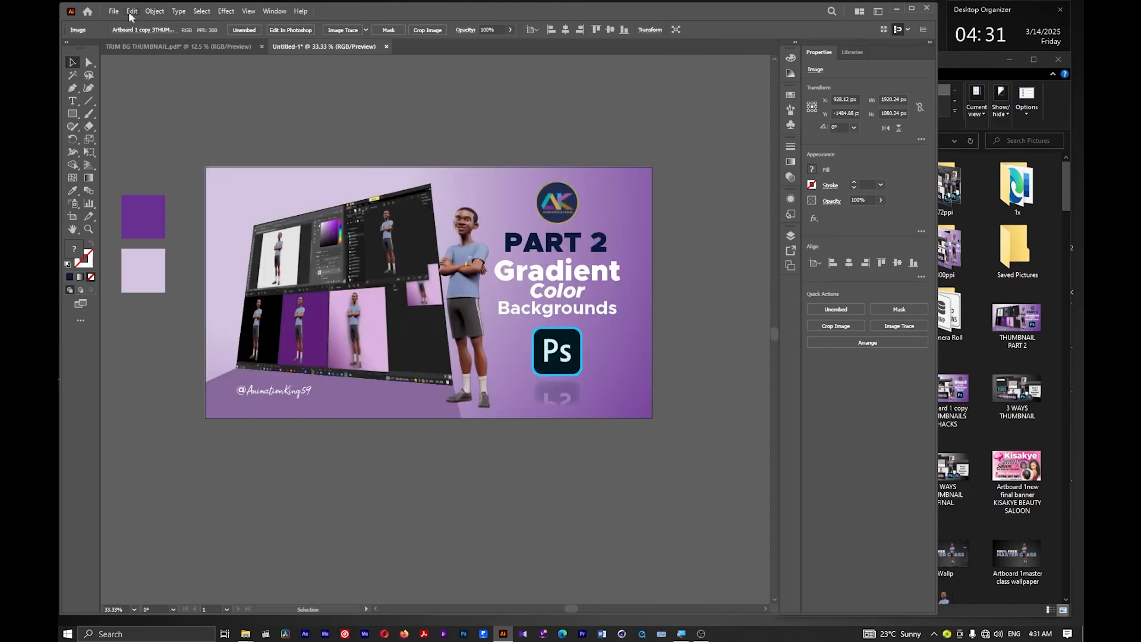
Set the document to save in the 3D Objects folder under the file name thumbnails
key(a)
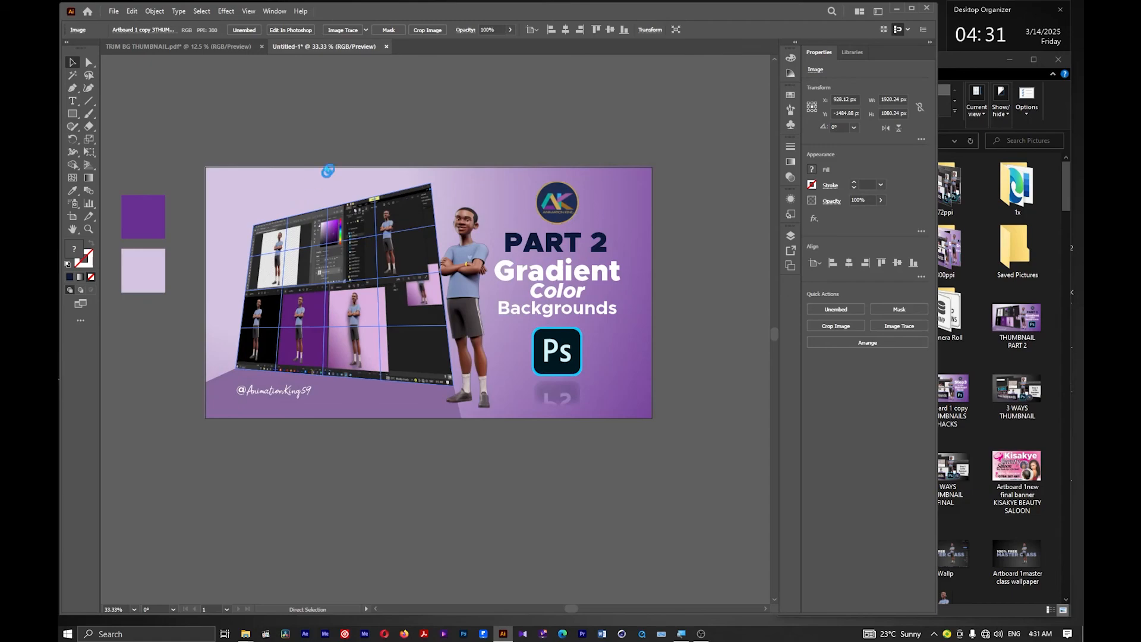
key(ctrl+s)
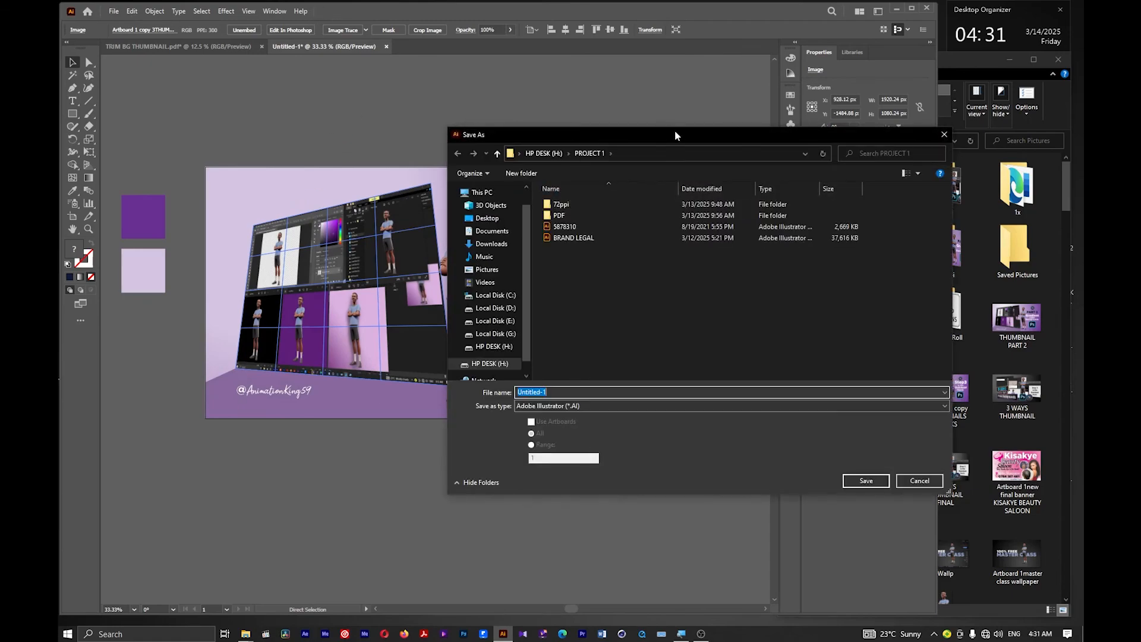
drag(680, 138, 427, 106)
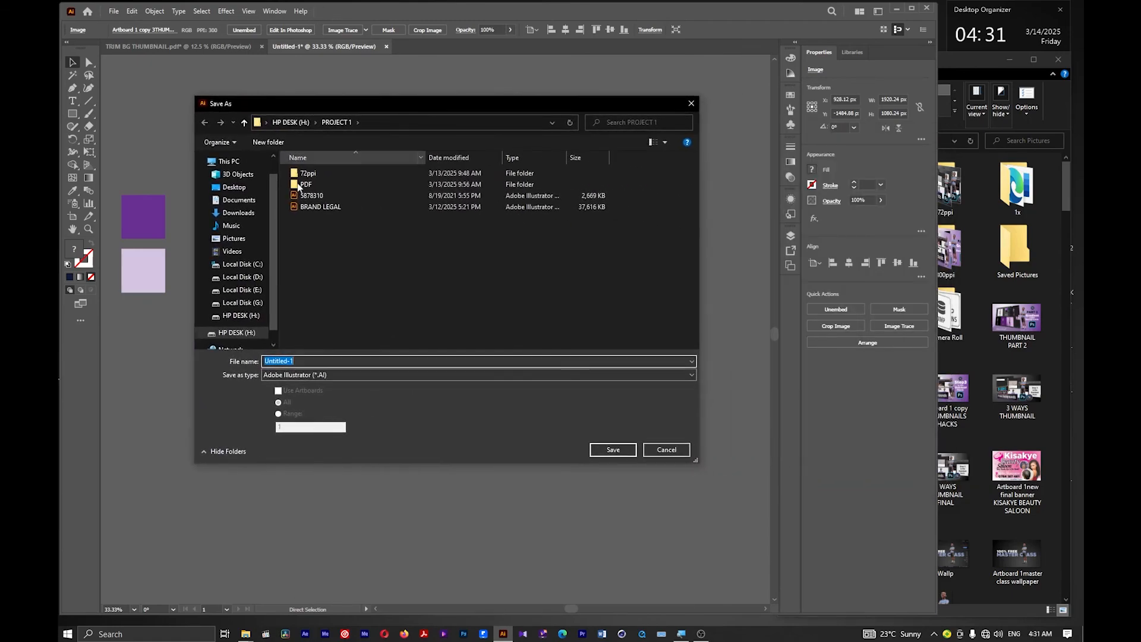
click(244, 175)
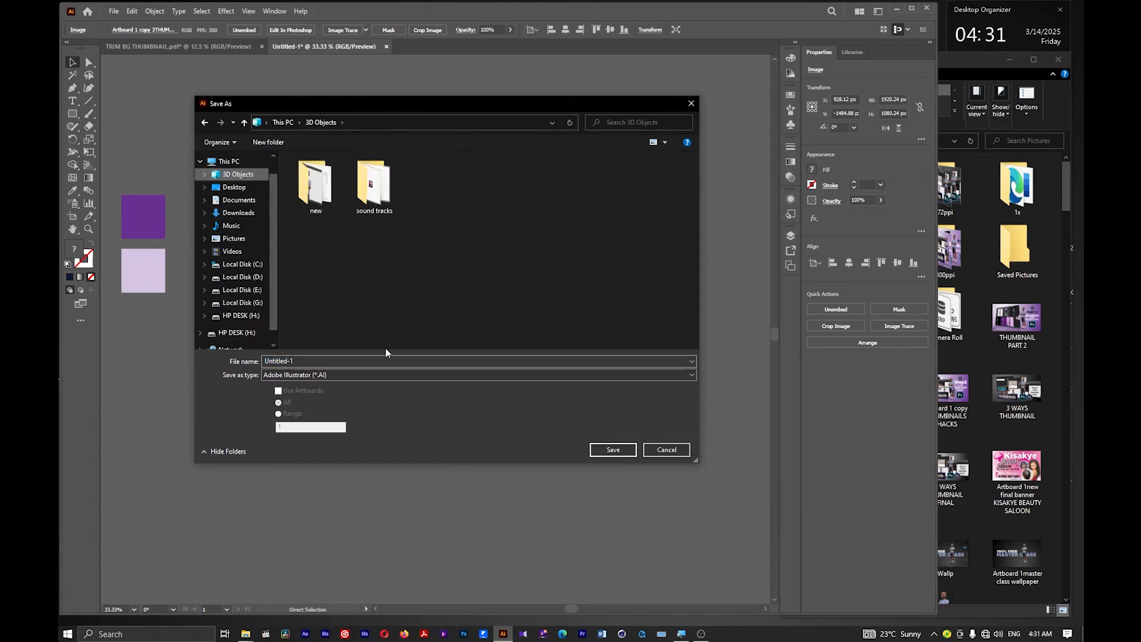
double_click(316, 362)
drag(317, 361, 217, 349)
text(thumb)
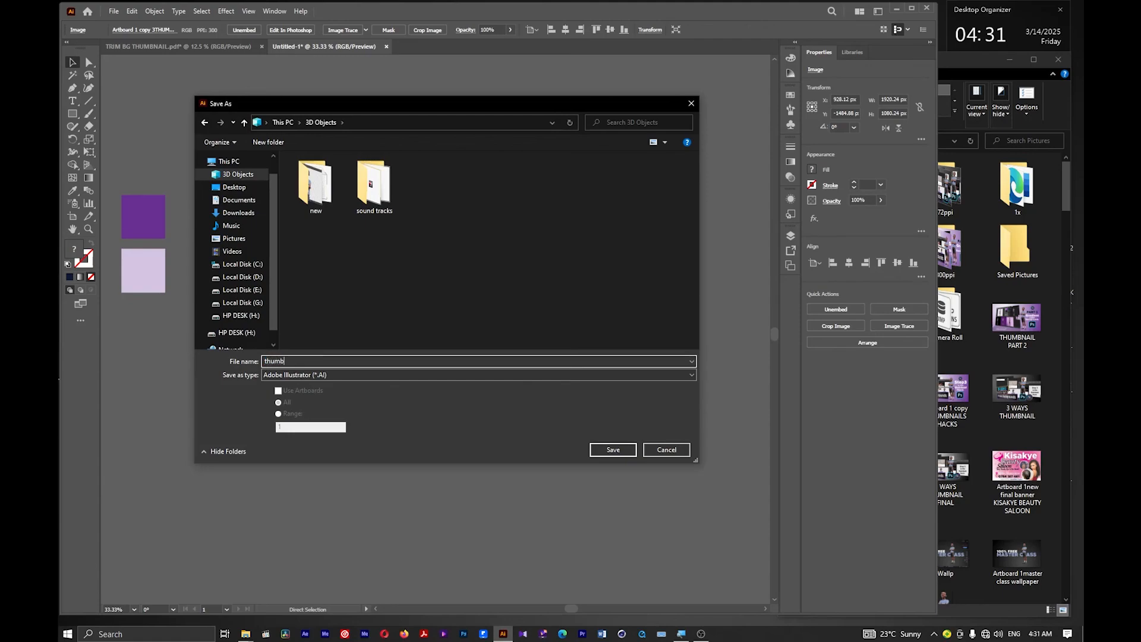
text(nails)
Choose Adobe PDF as the file type and save the document with the Illustrator Default preset
click(330, 376)
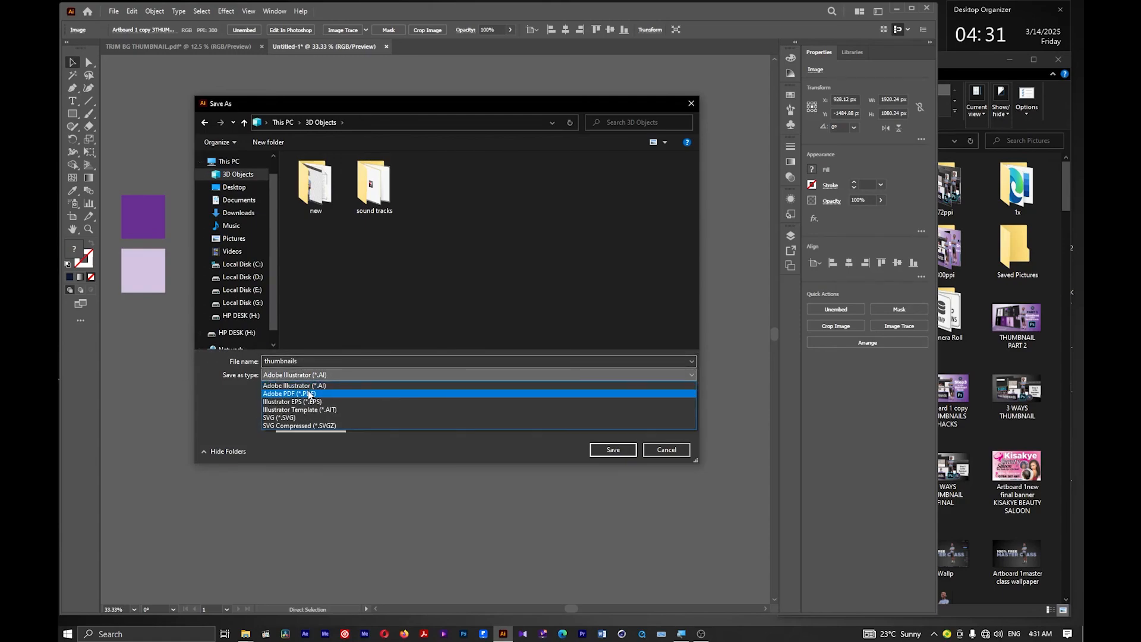
click(308, 391)
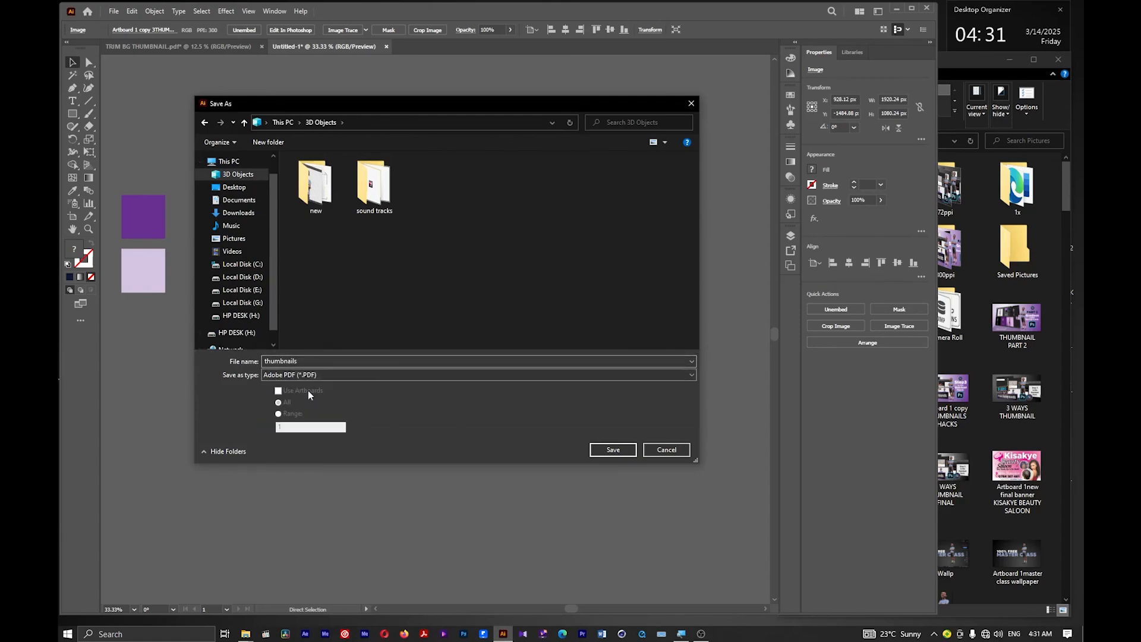
click(624, 451)
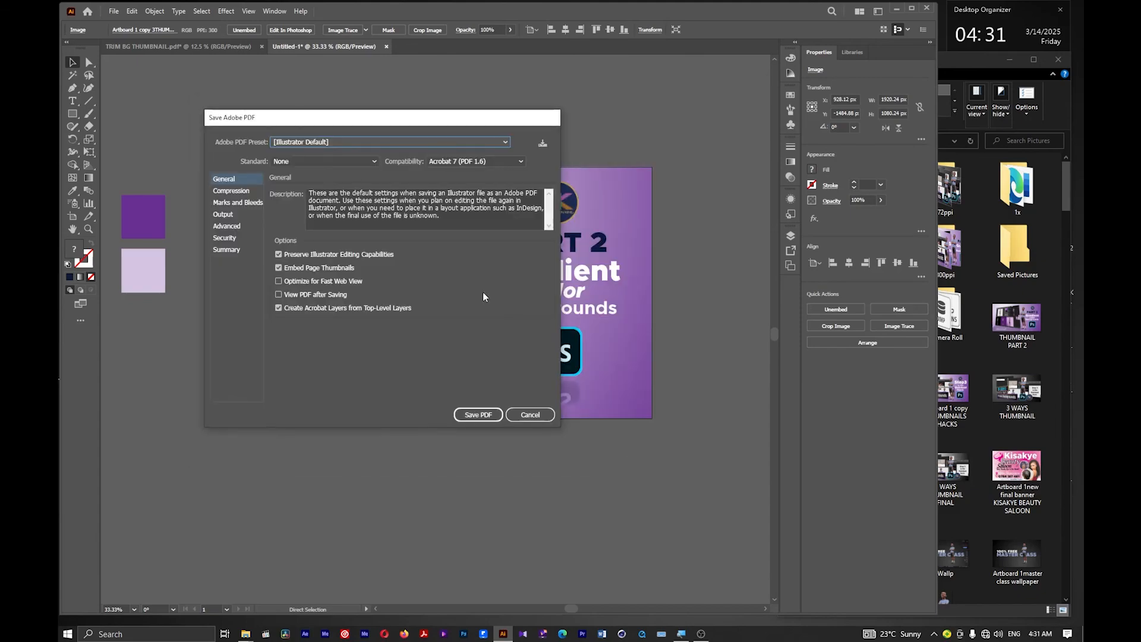
click(478, 414)
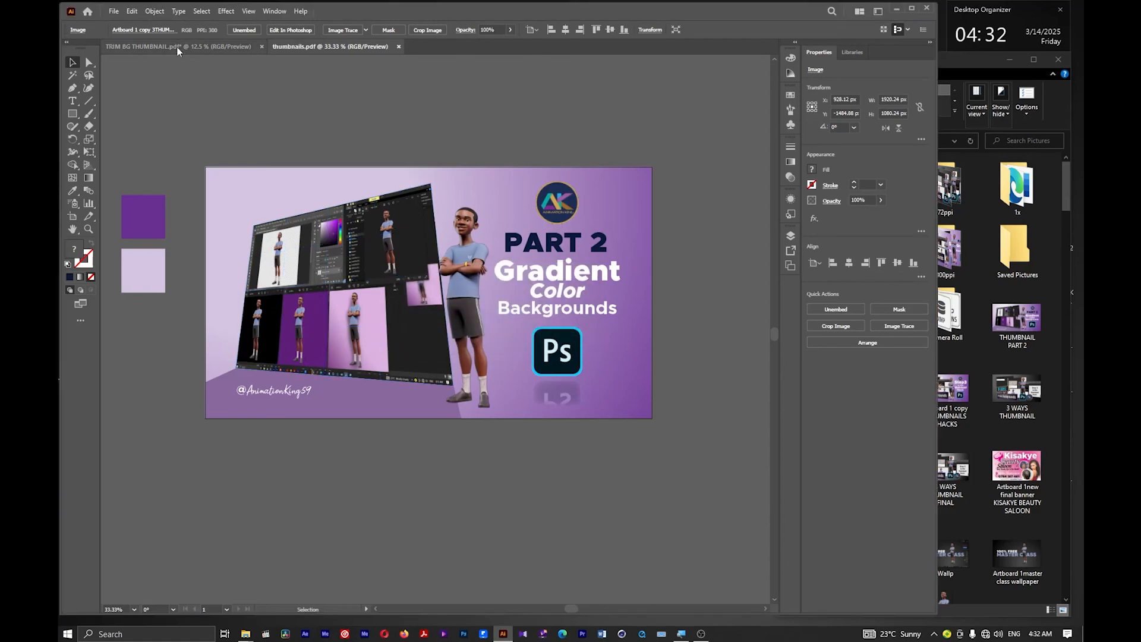
Export the artboard for screens to the 3D Objects folder as a 72 ppi PNG with the suffix thumbnail
click(114, 12)
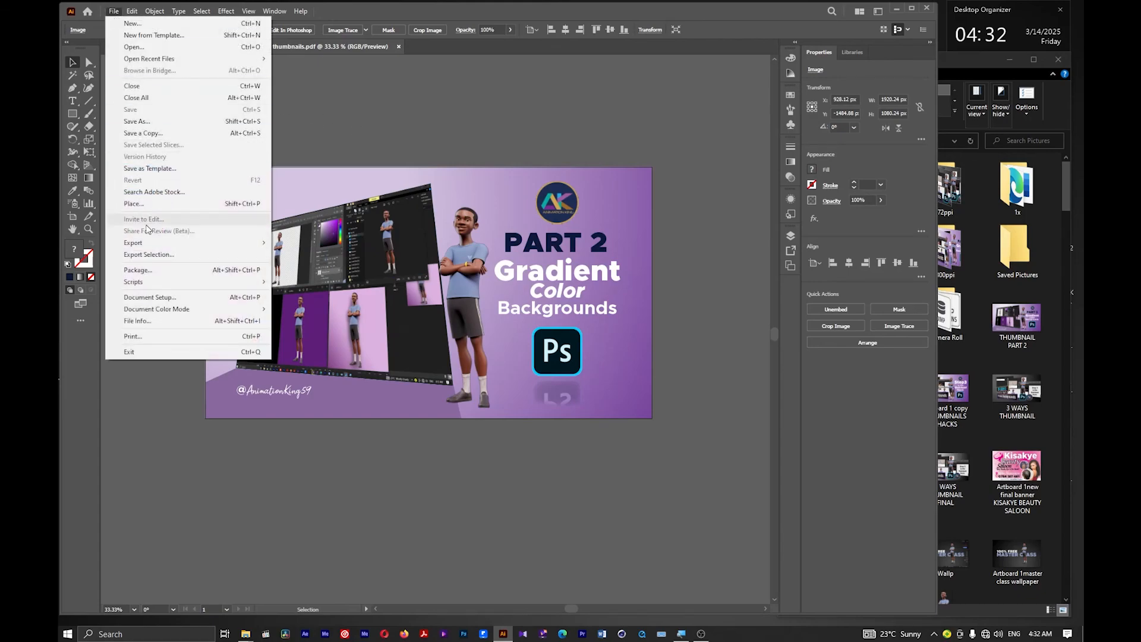
mouse_move(152, 244)
click(324, 245)
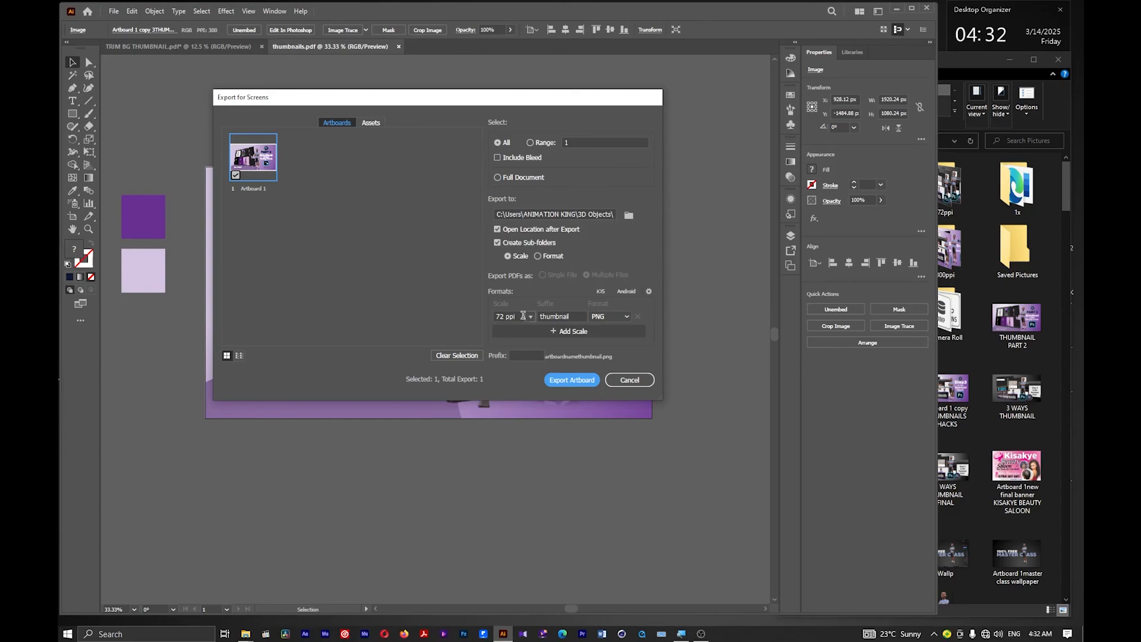
click(574, 316)
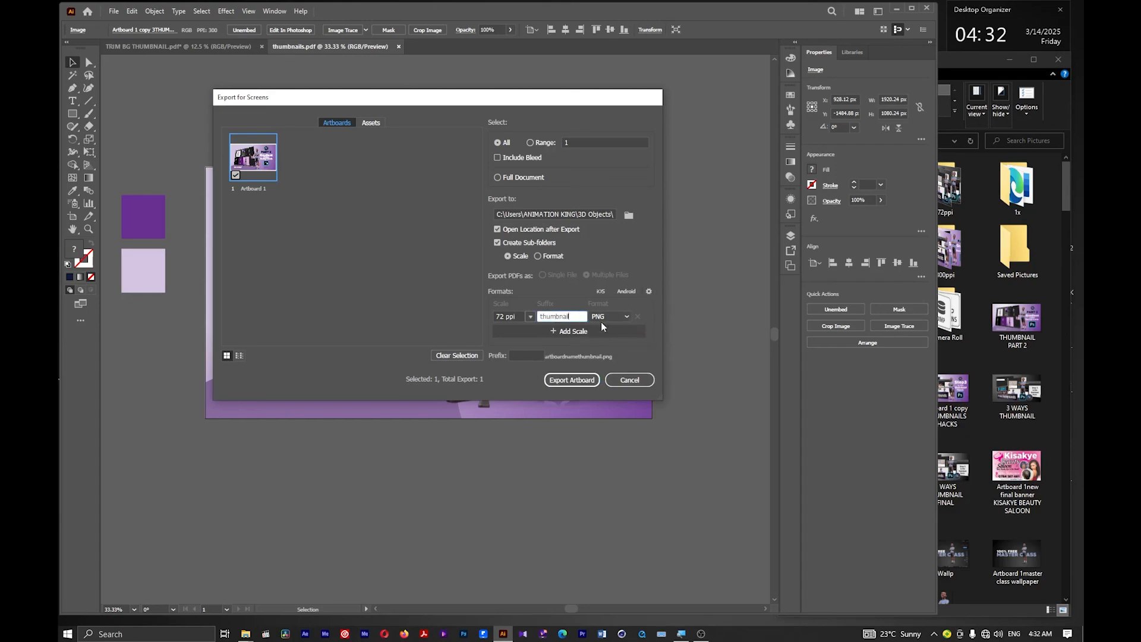
click(627, 317)
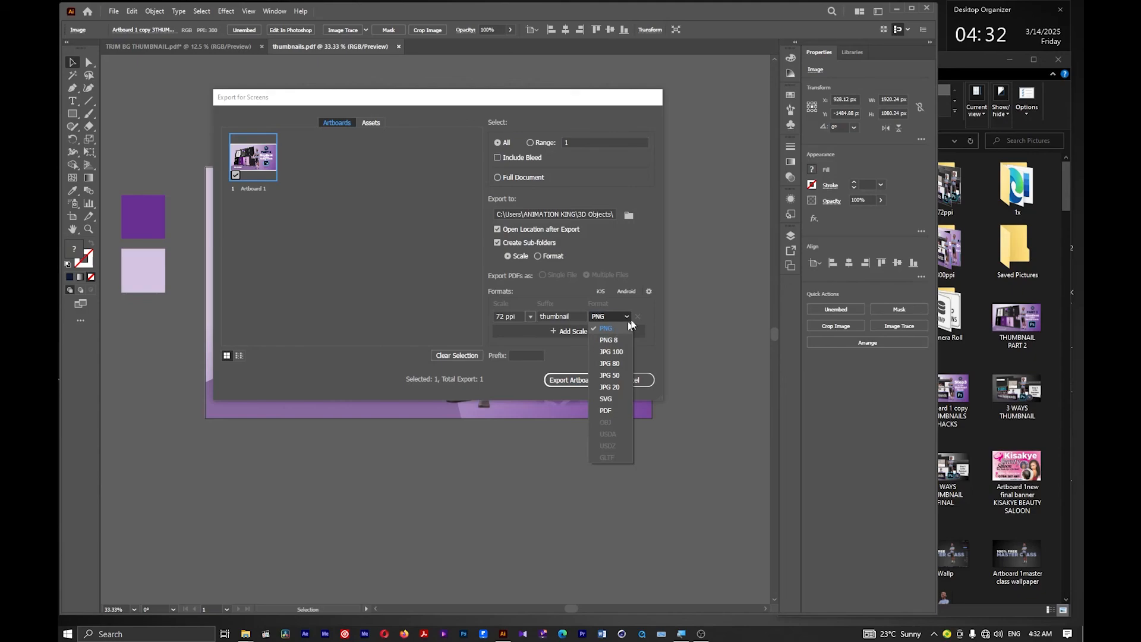
click(619, 330)
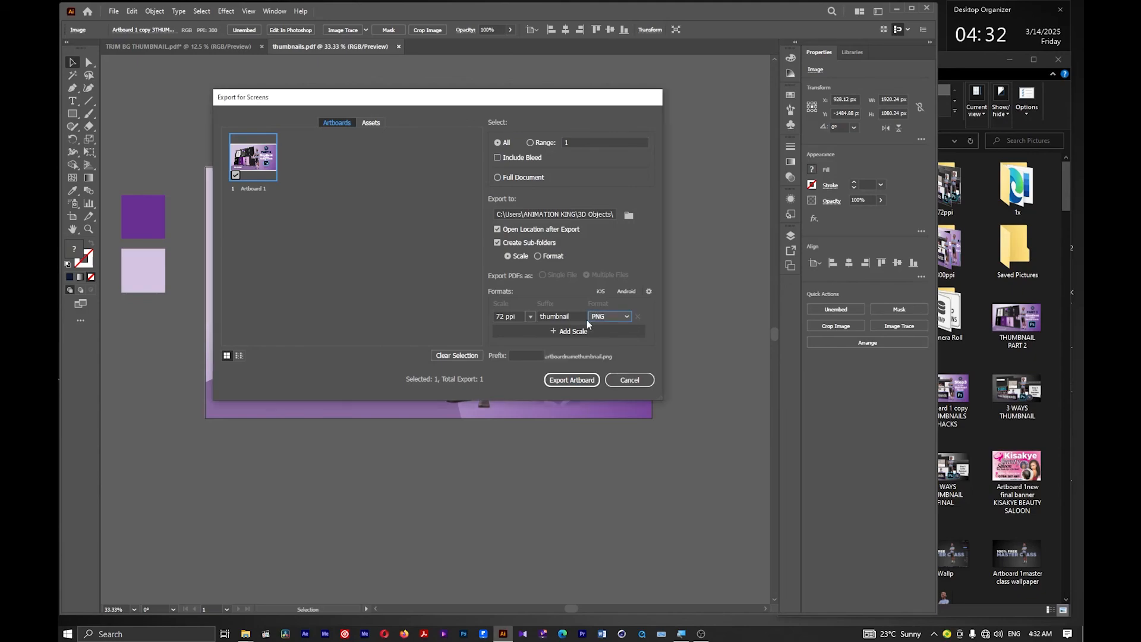
click(575, 380)
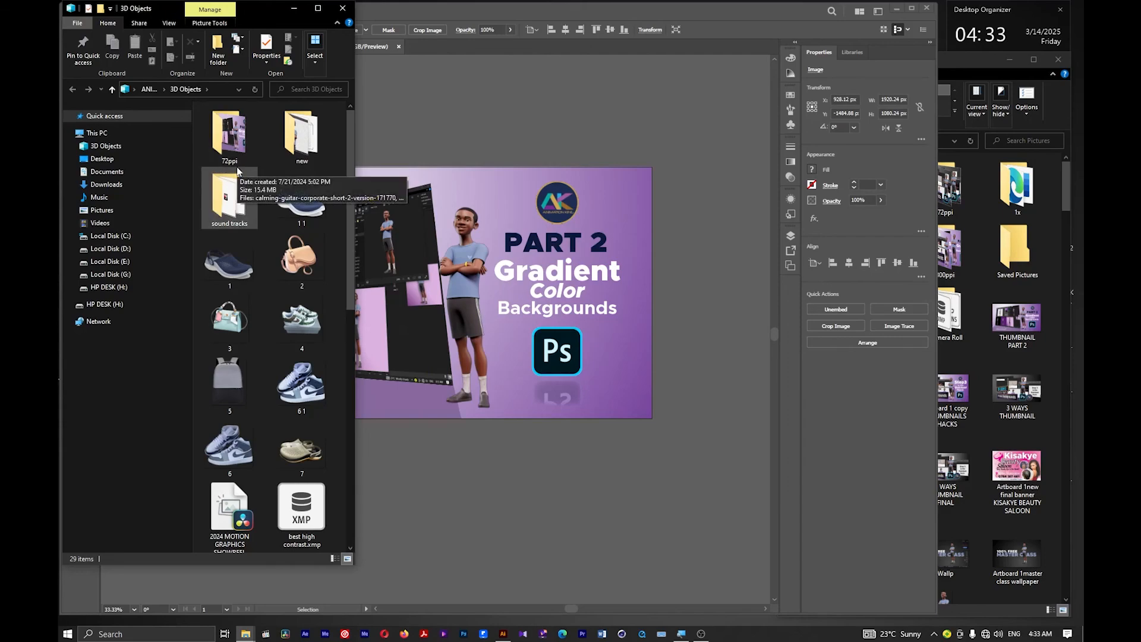
Open the exported thumbnail PNG from the 72ppi folder in File Explorer to check it
double_click(237, 134)
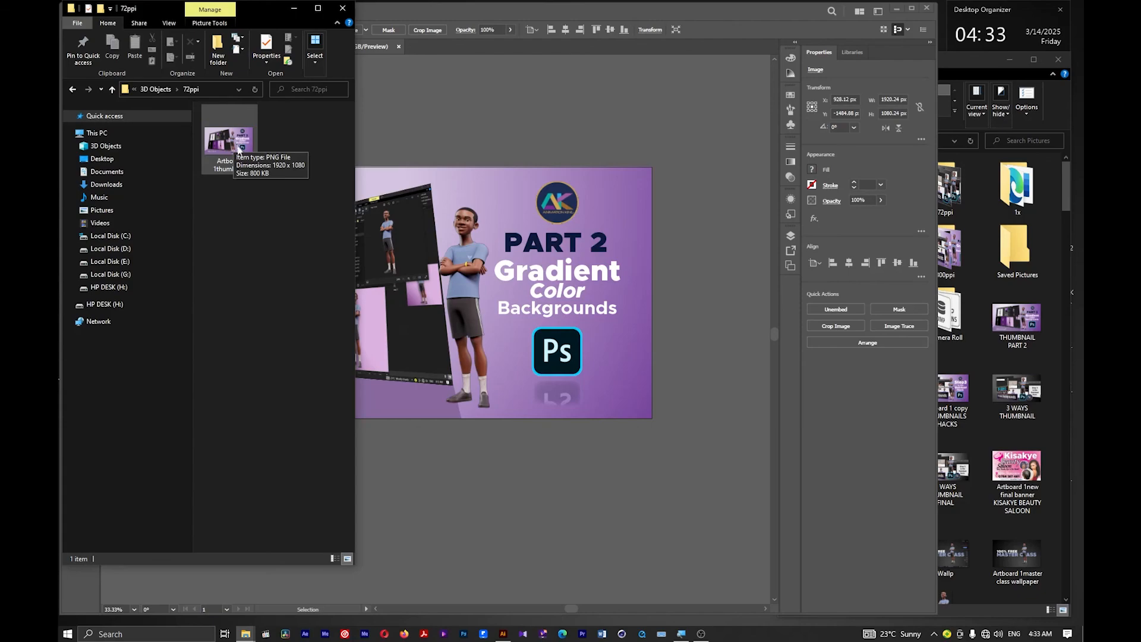
double_click(235, 142)
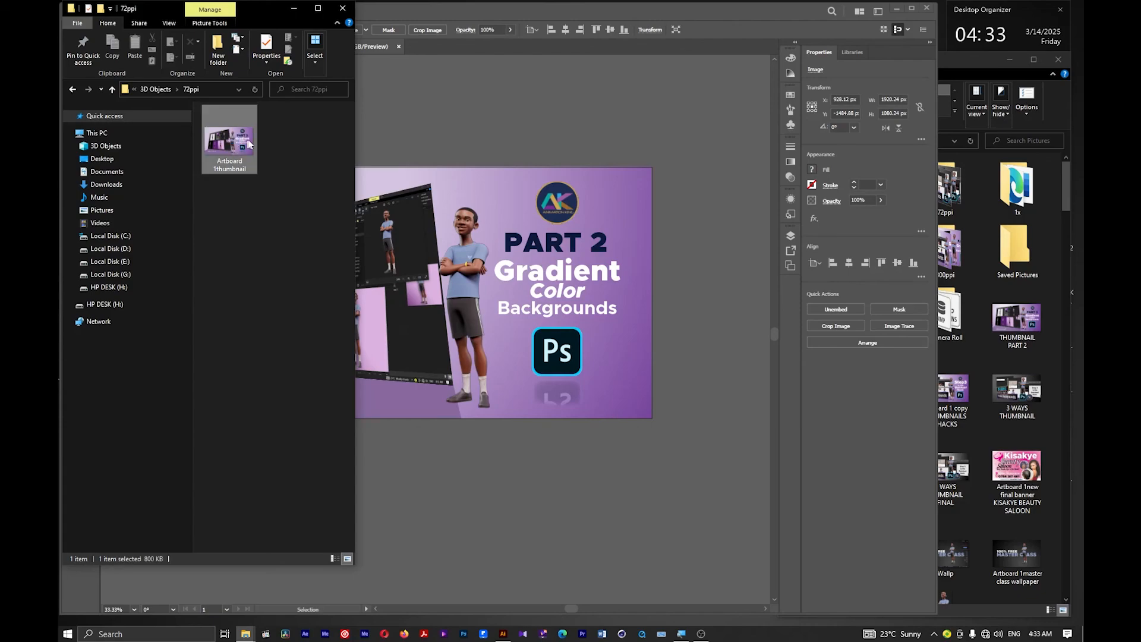